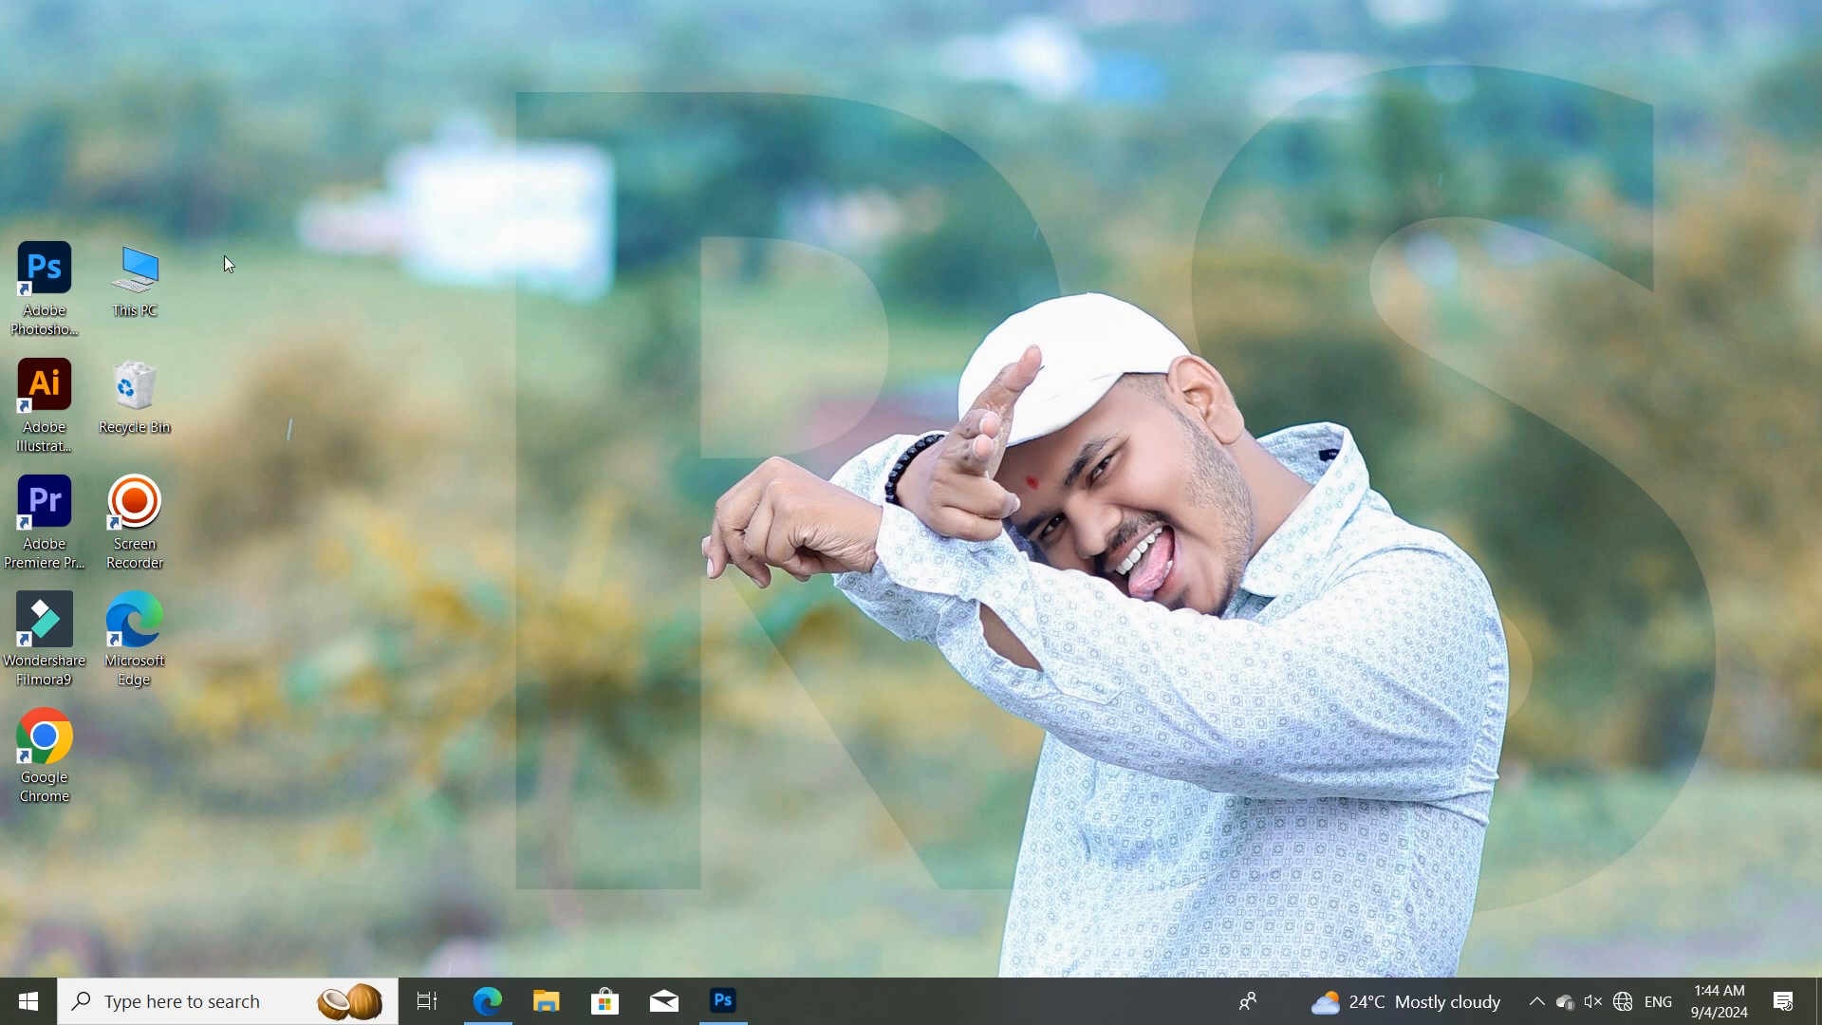
Switch to Photoshop and check the image size settings of the finished Ganesh banner, leaving them unaltered.
left_click(725, 1006)
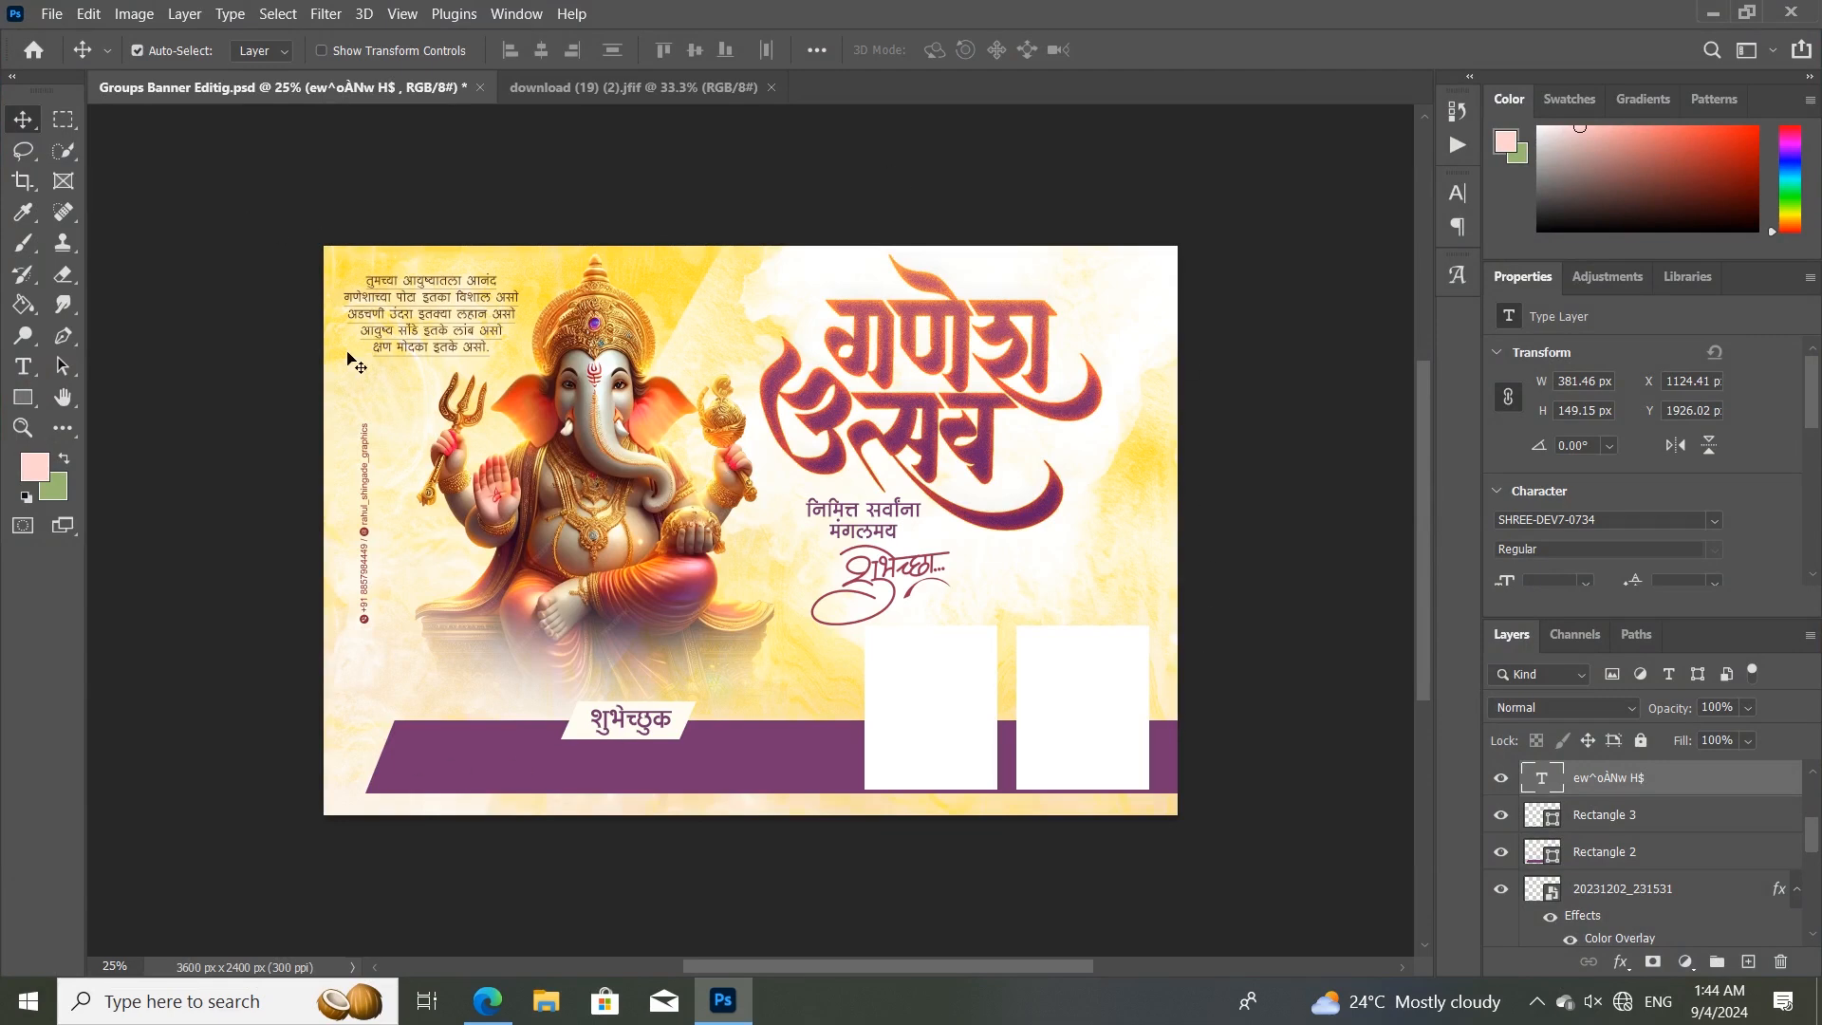
left_click(135, 15)
left_click(175, 177)
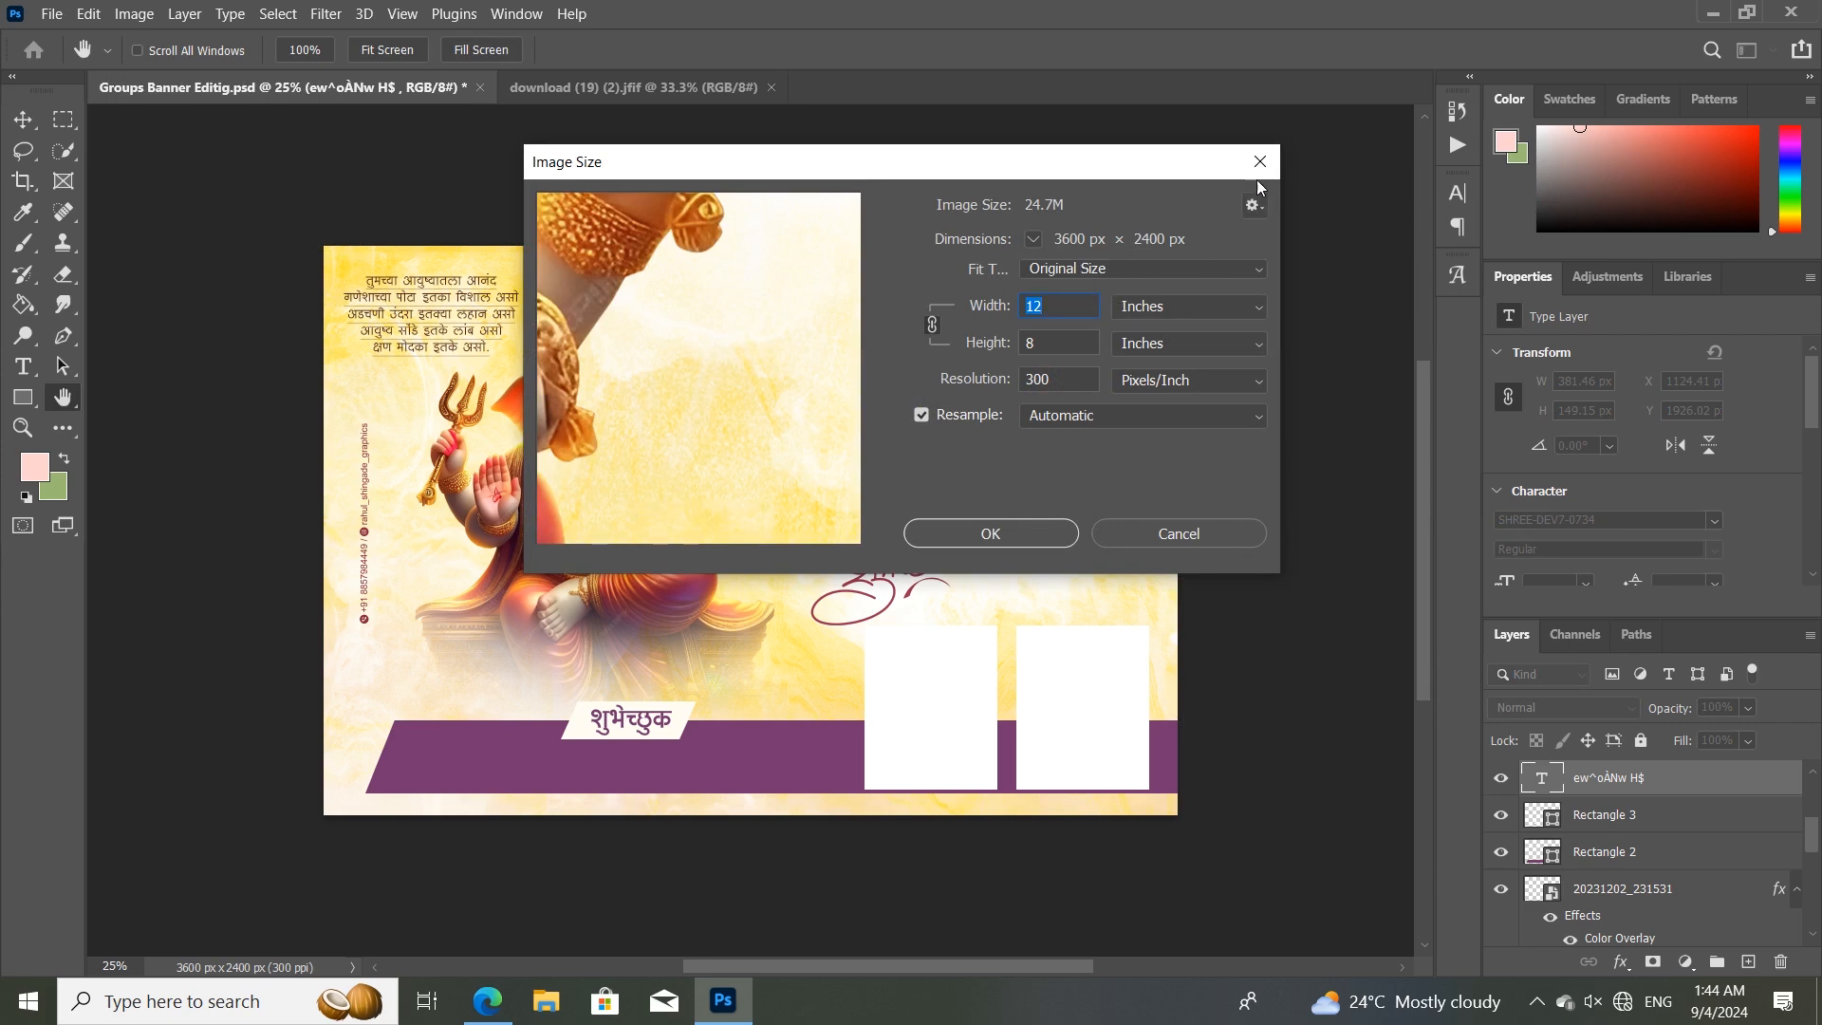
left_click(1260, 163)
Create a new landscape document of 12 x 8 inches at 300 pixels/inch in RGB Color with a white background.
left_click(51, 13)
left_click(68, 38)
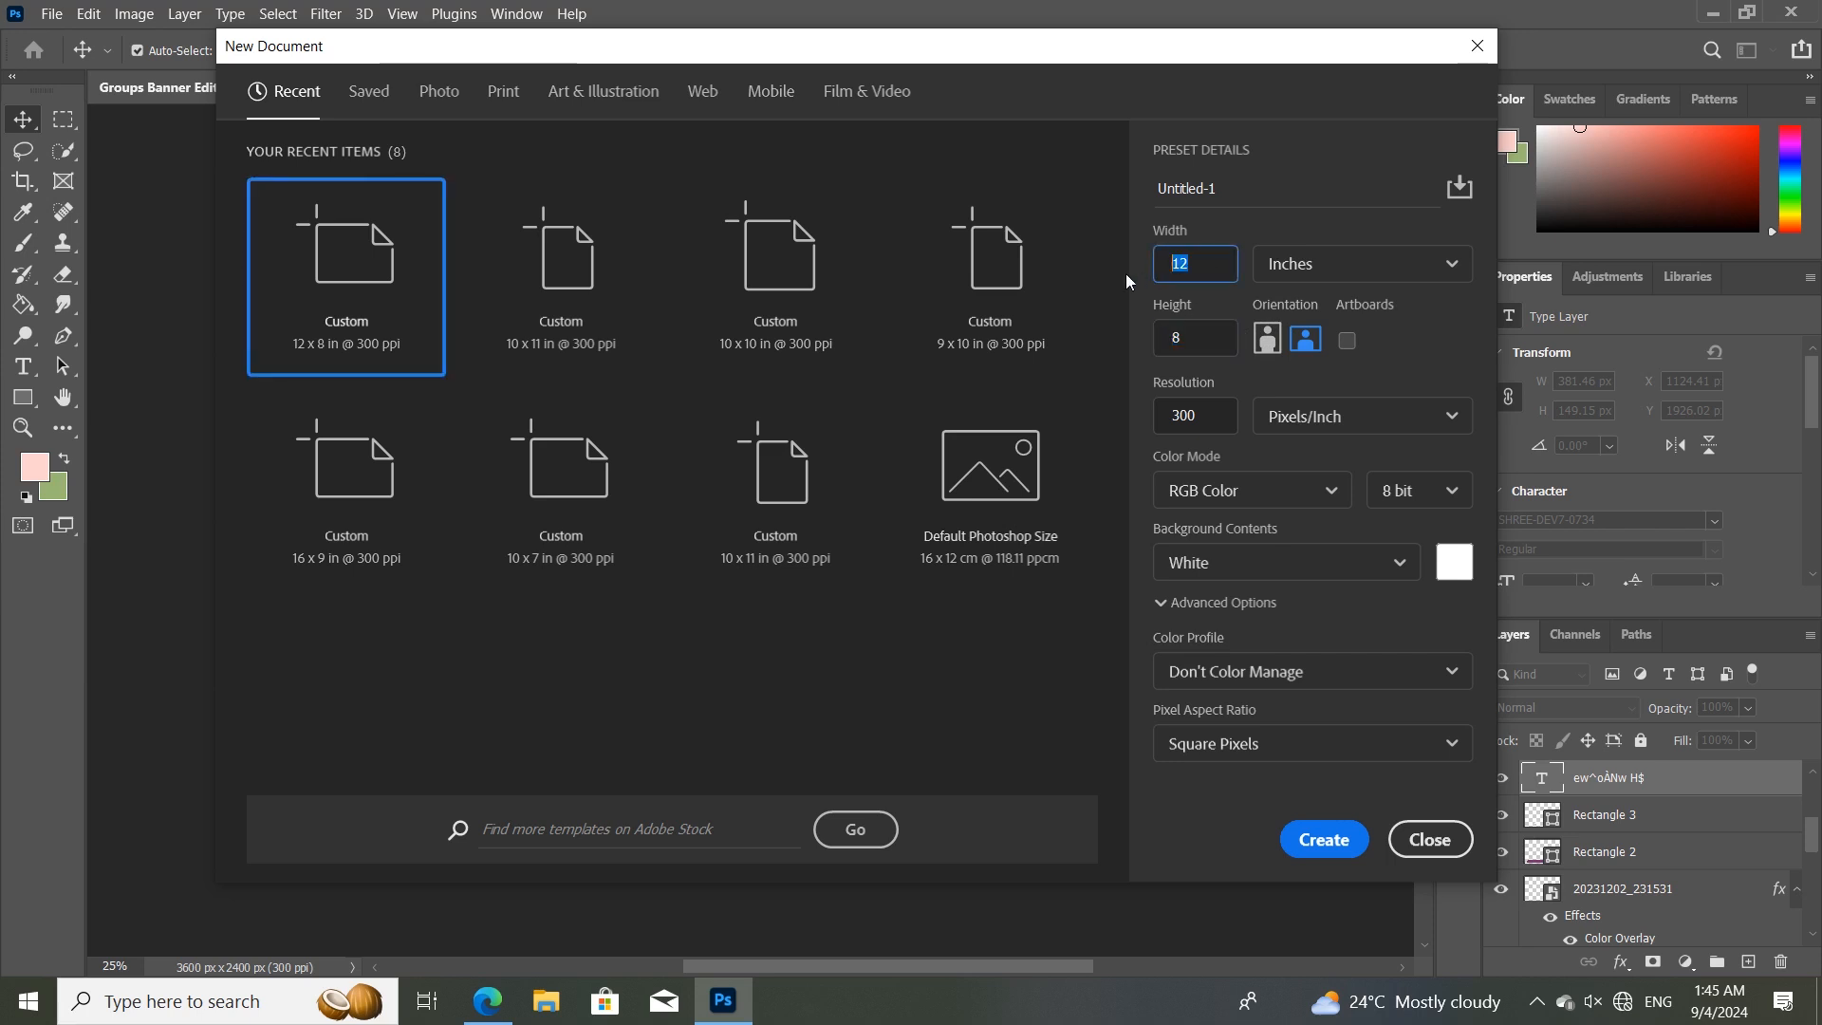
left_click(1271, 418)
left_click(1310, 458)
left_click(1340, 840)
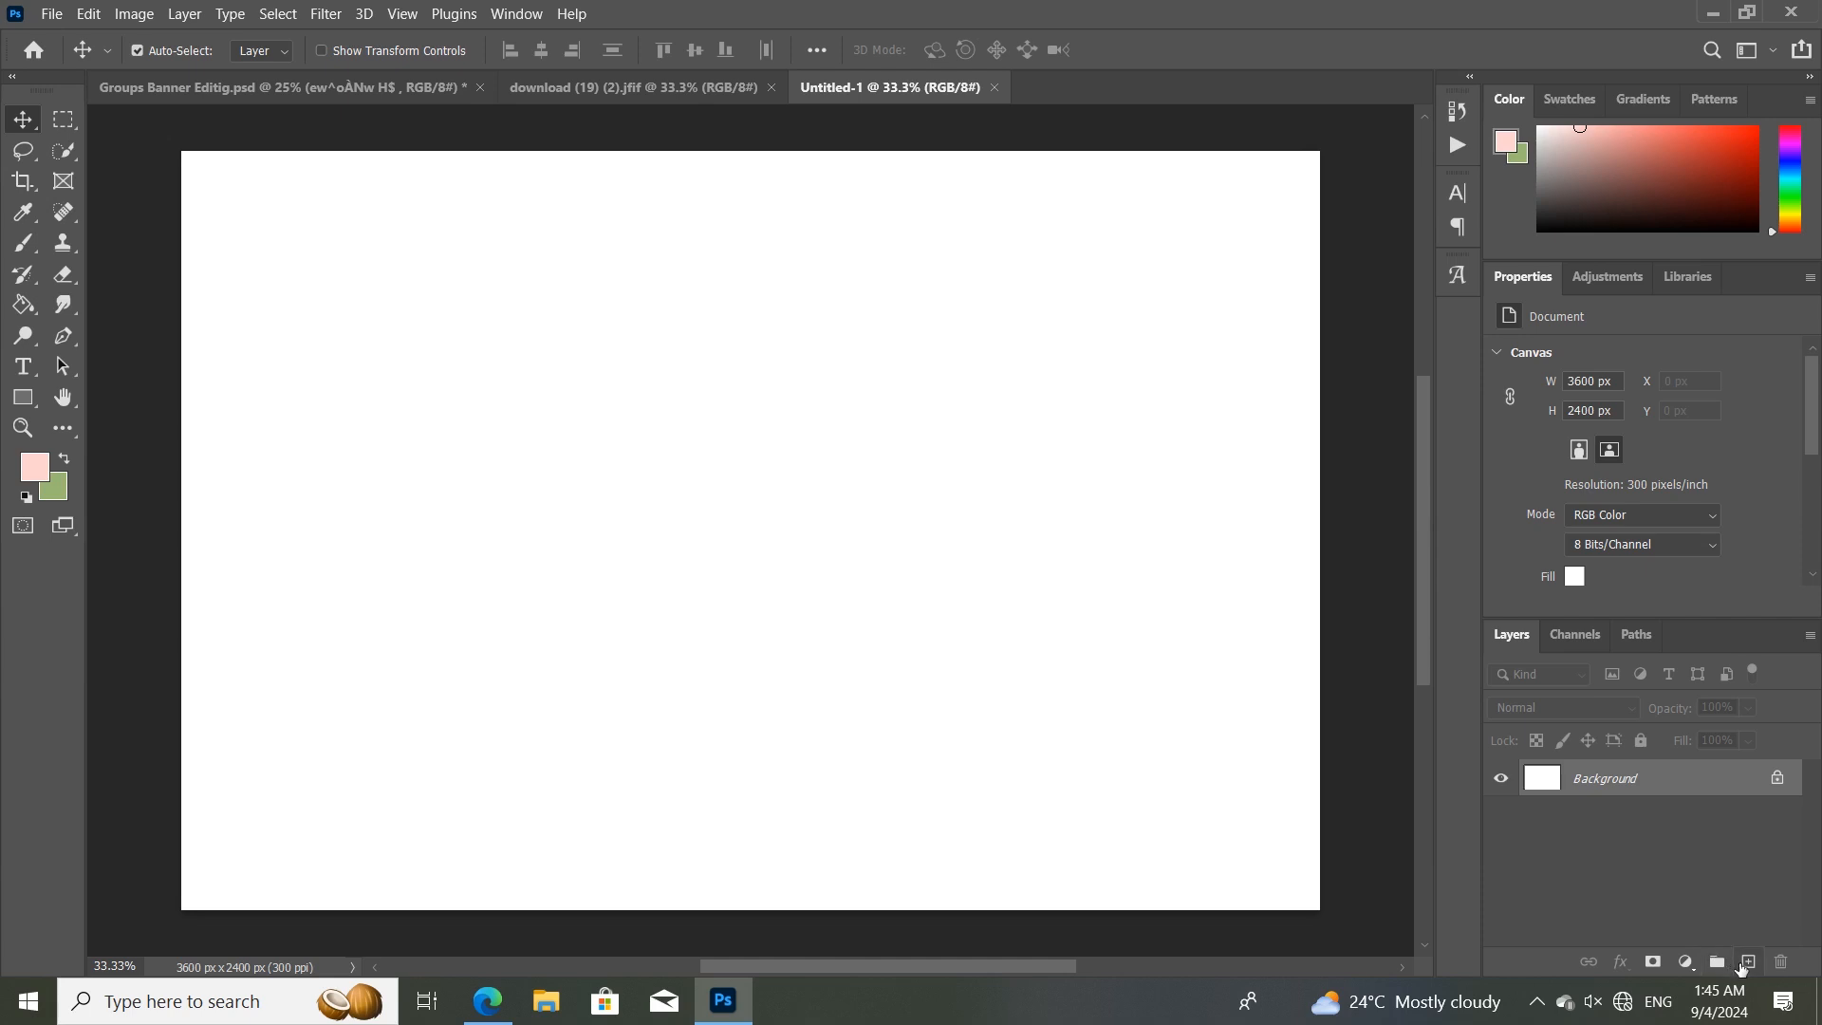
Add a new layer above the background and choose the 4300 px textured brush for painting on it.
left_click(1744, 962)
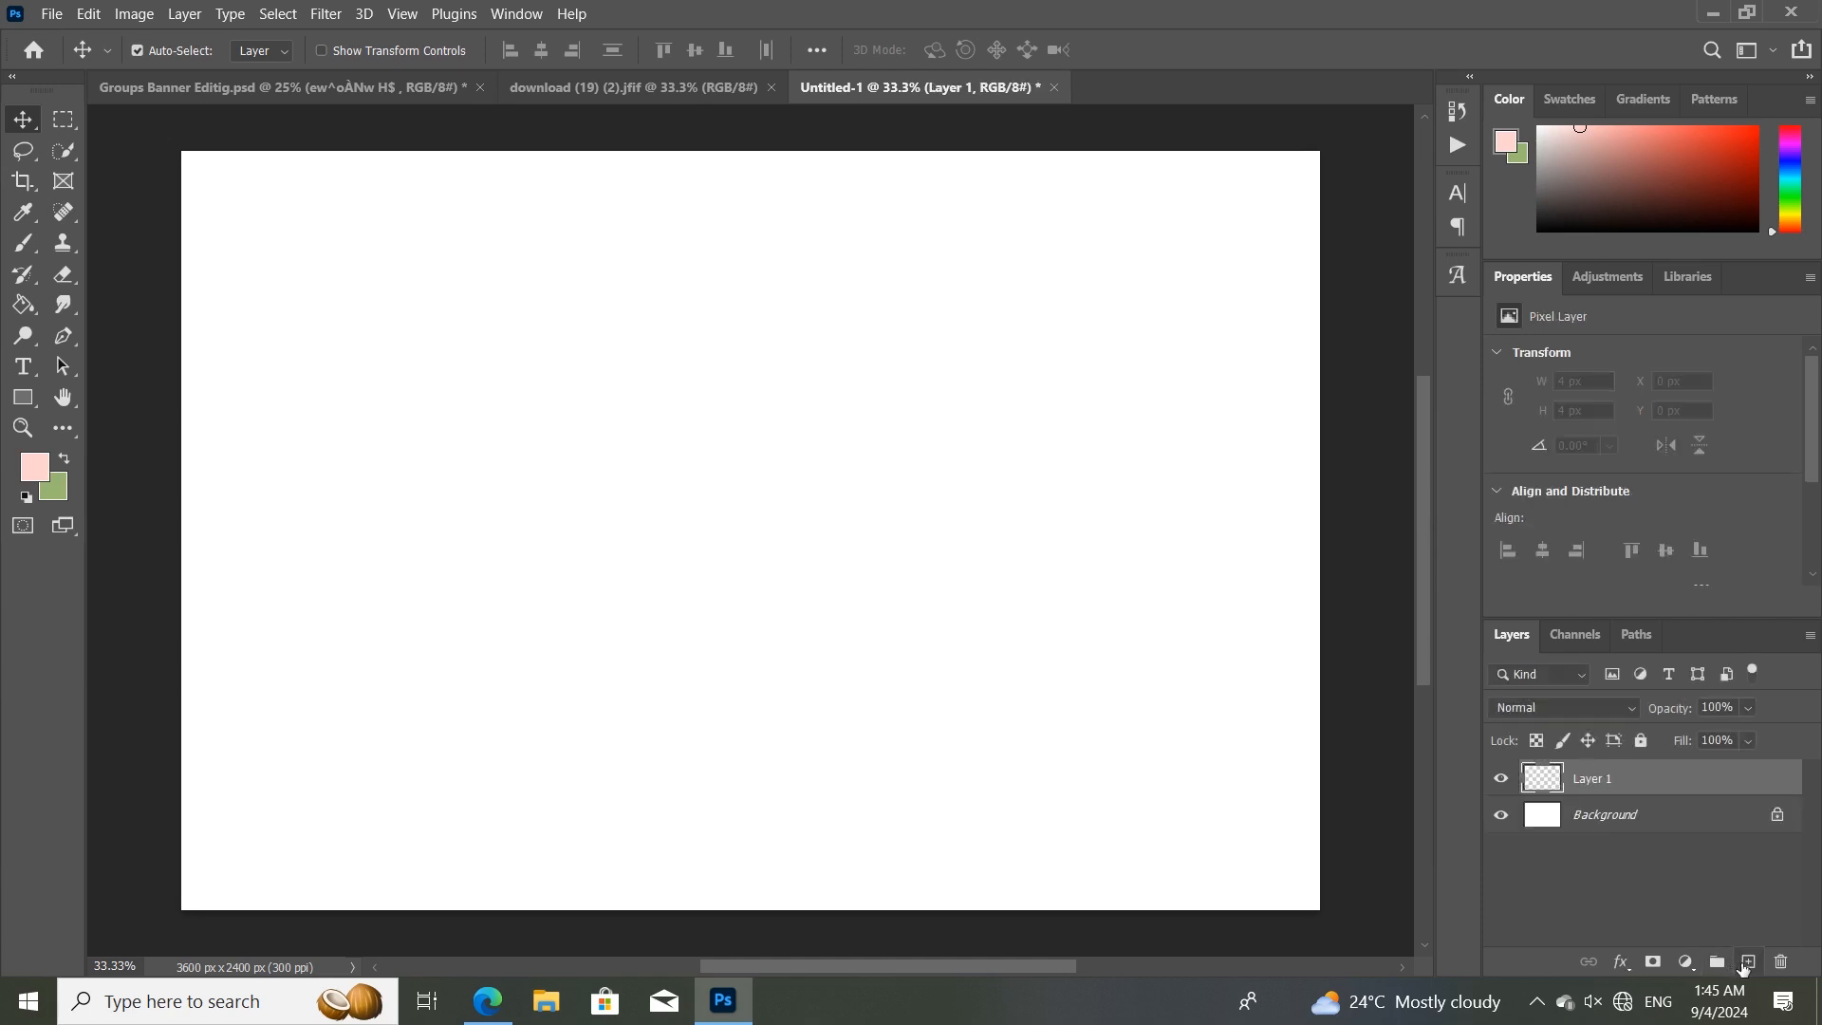
left_click(33, 251)
right_click(753, 419)
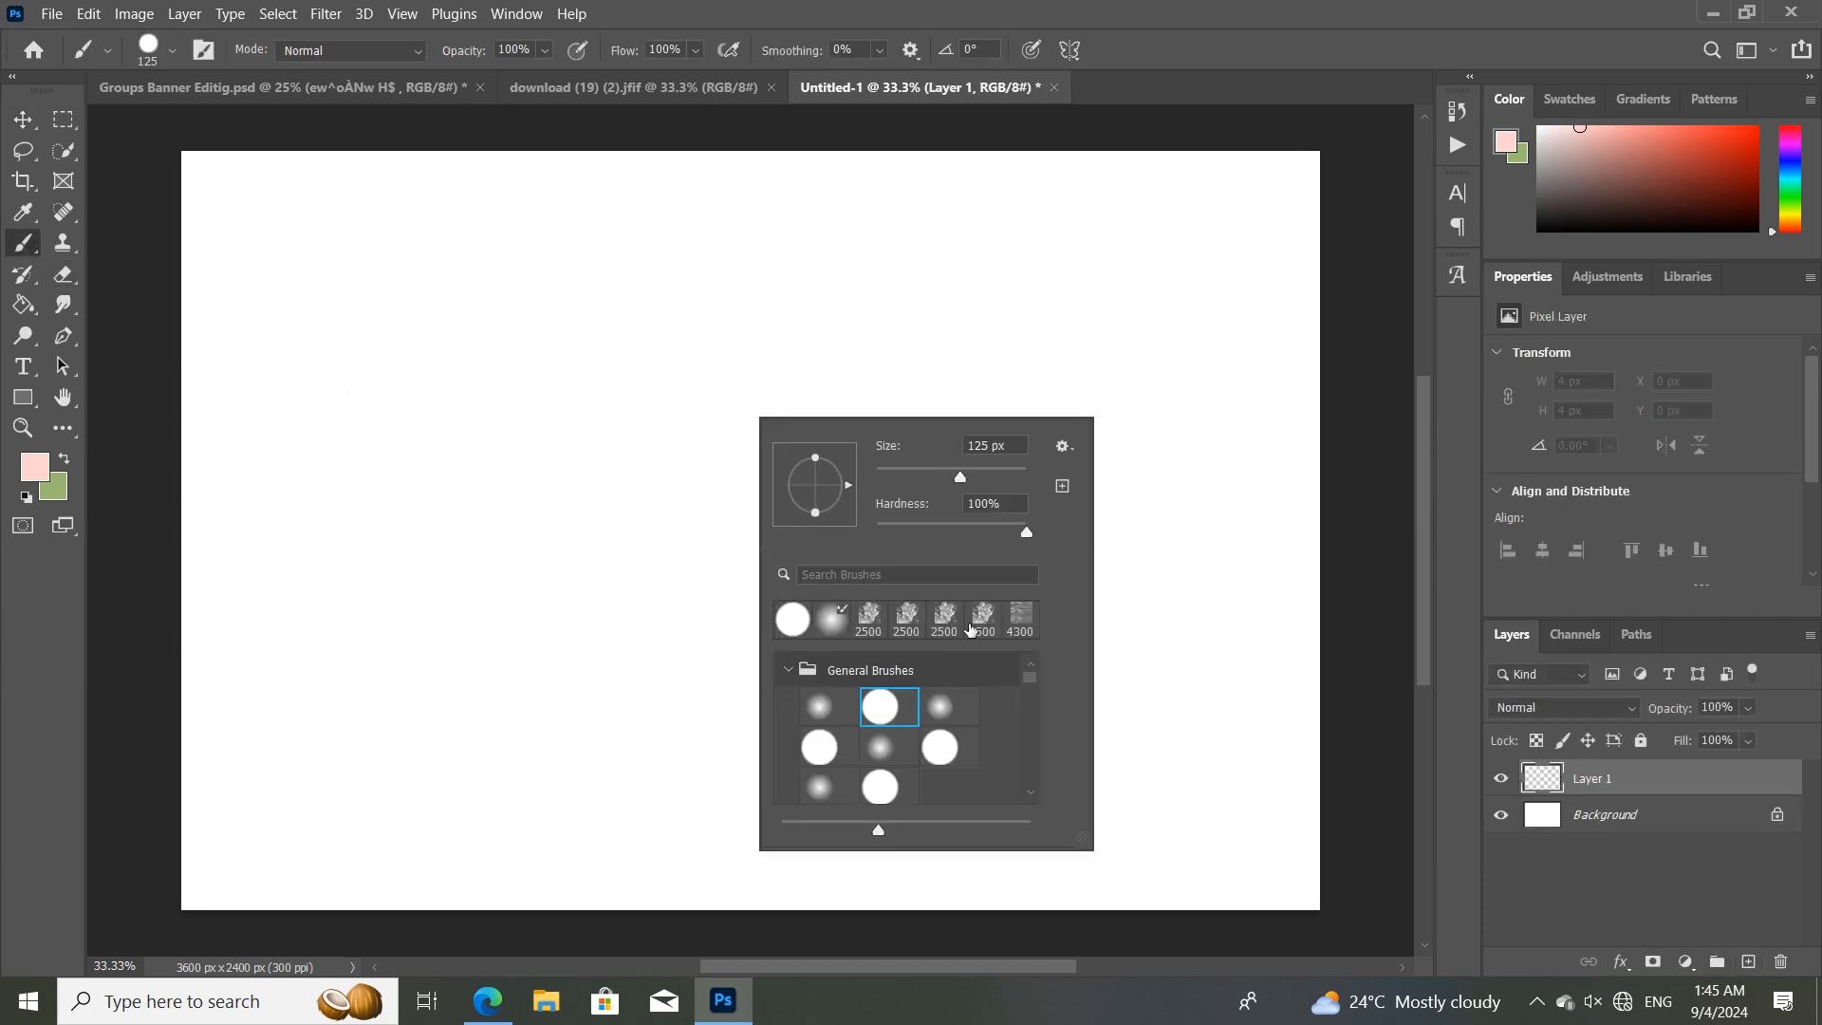
left_click(1020, 622)
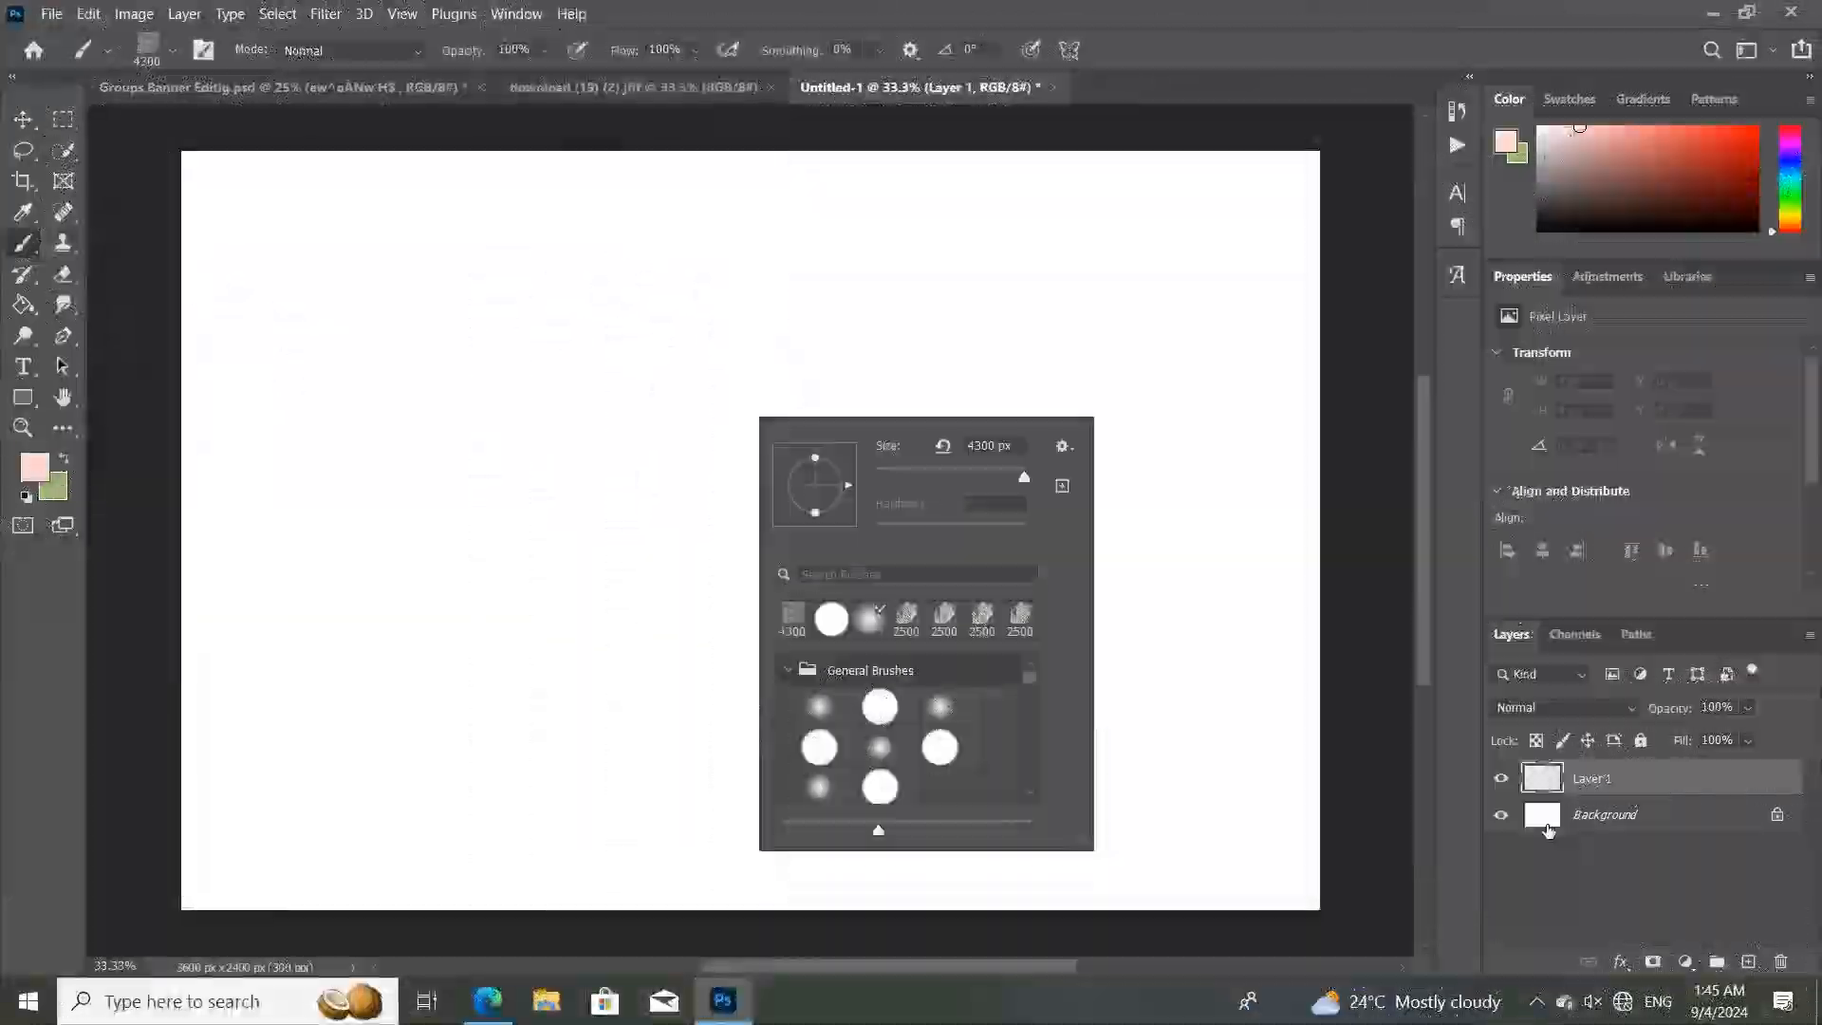
left_click(1607, 782)
key("ctrl+minus")
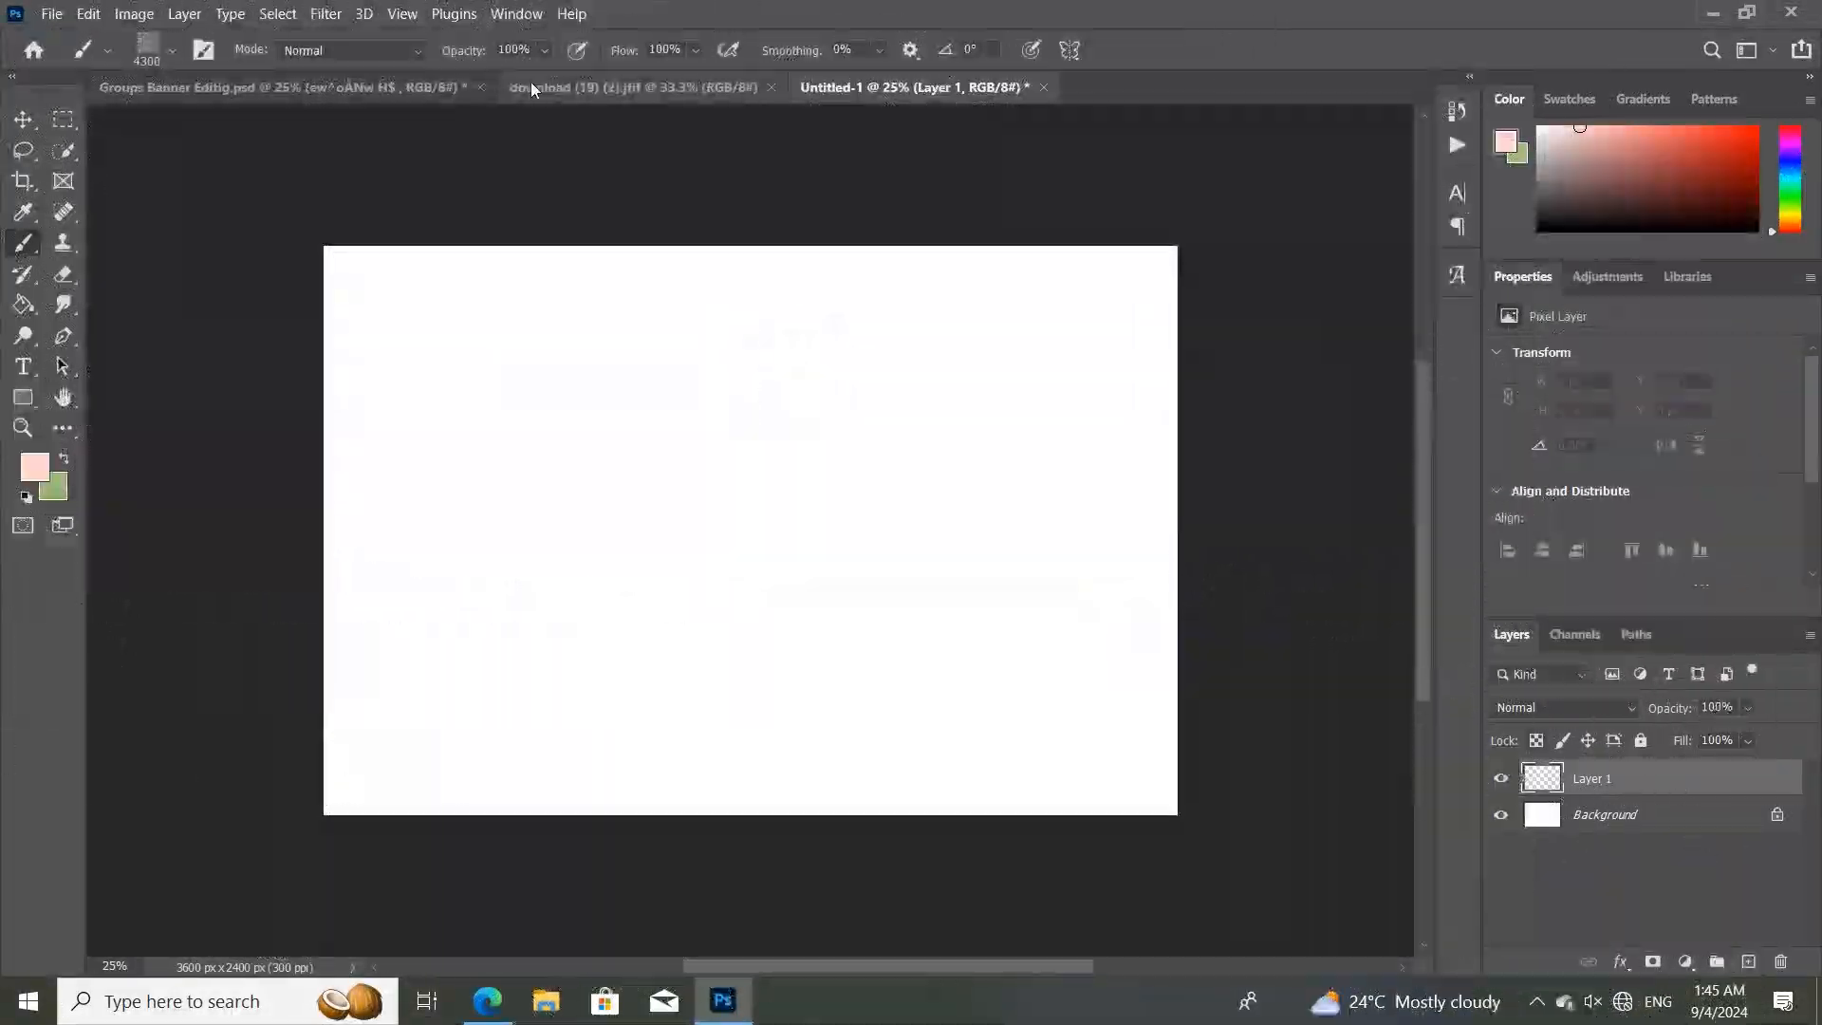
Sample the yellow behind the deity in the finished Ganesh banner as the foreground colour.
left_click(530, 88)
left_click(414, 88)
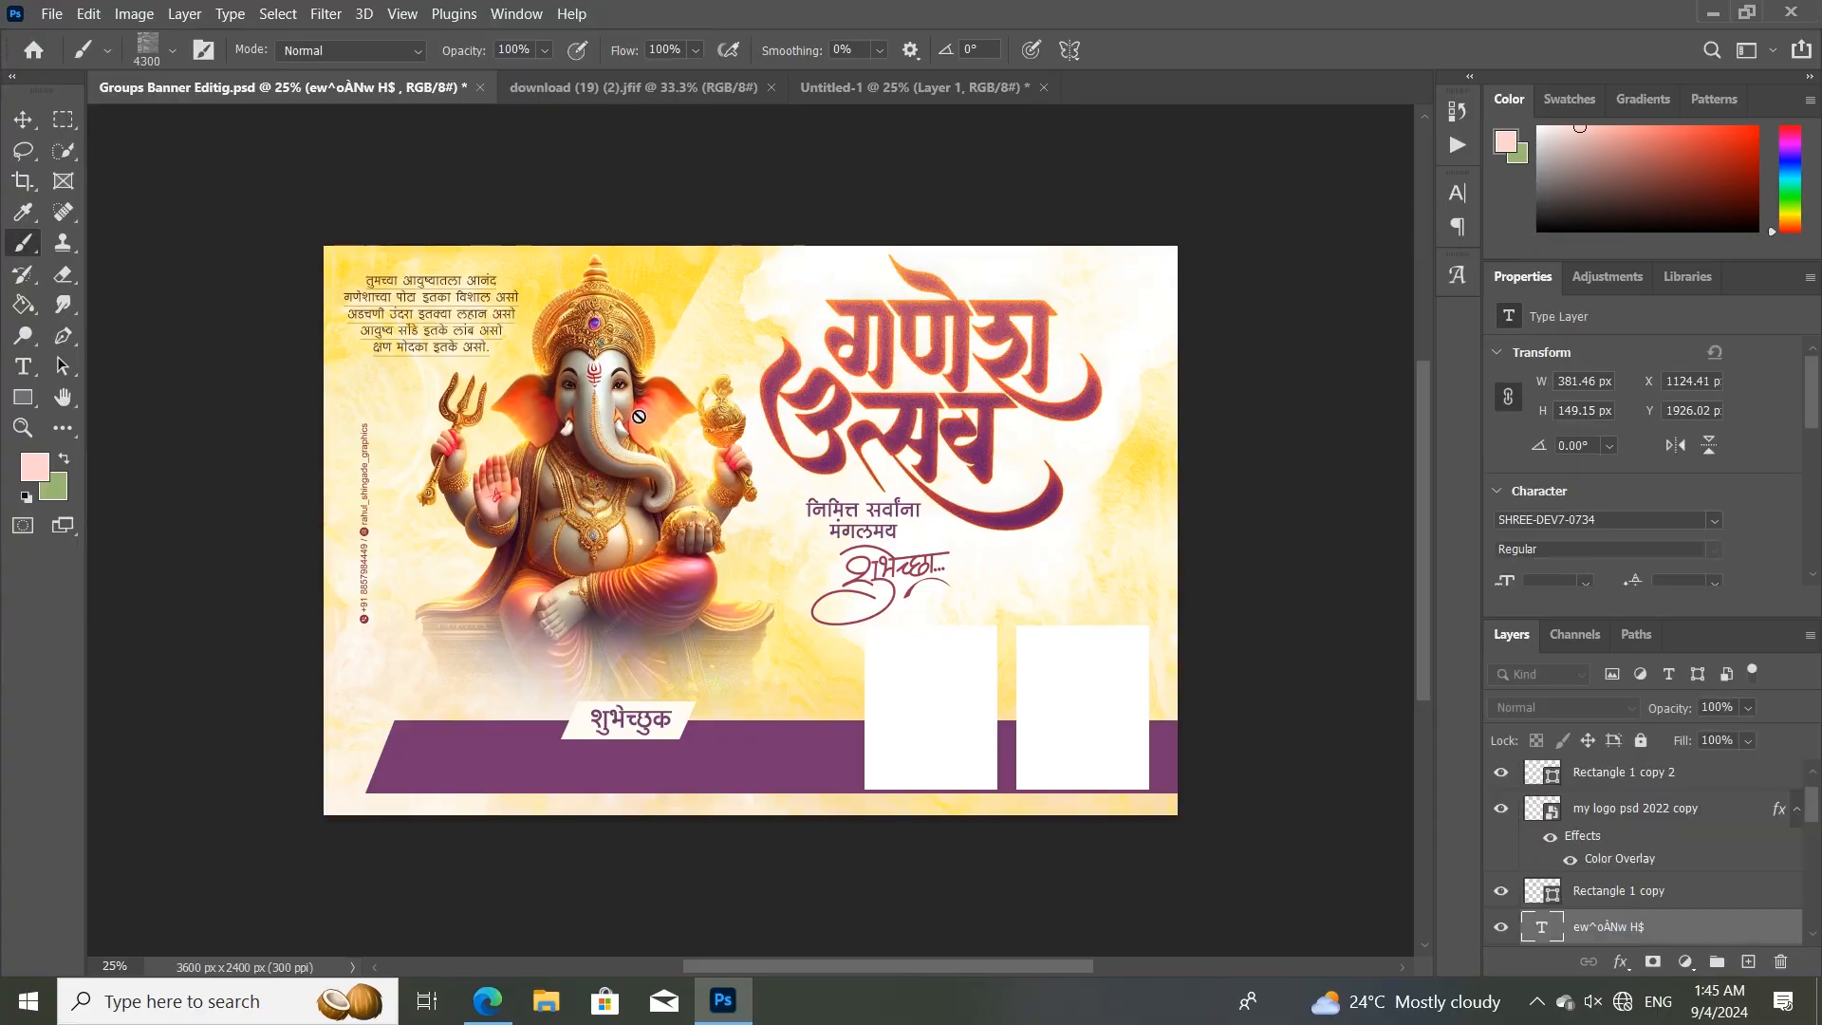
left_click(673, 294, "alt")
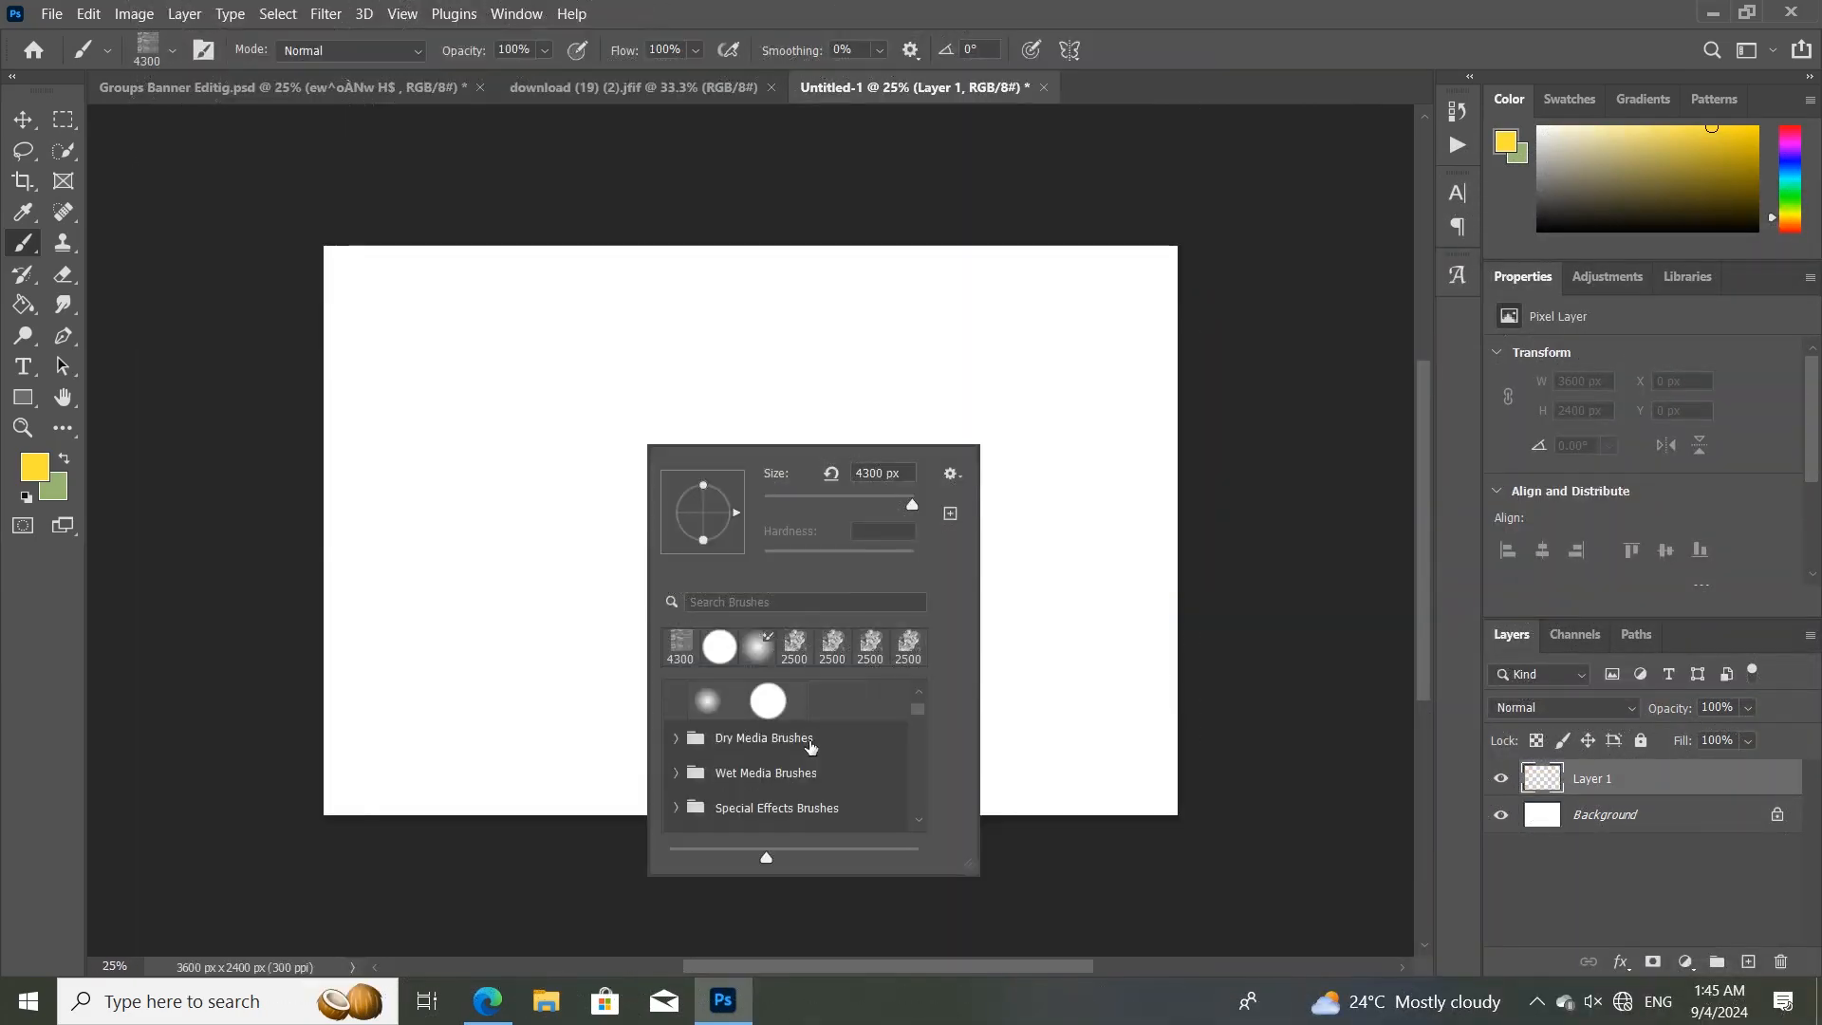
Select a 2500 px glitch texture brush and try a yellow stamp on the blank canvas, undoing it.
scroll(917, 735, "down", 2)
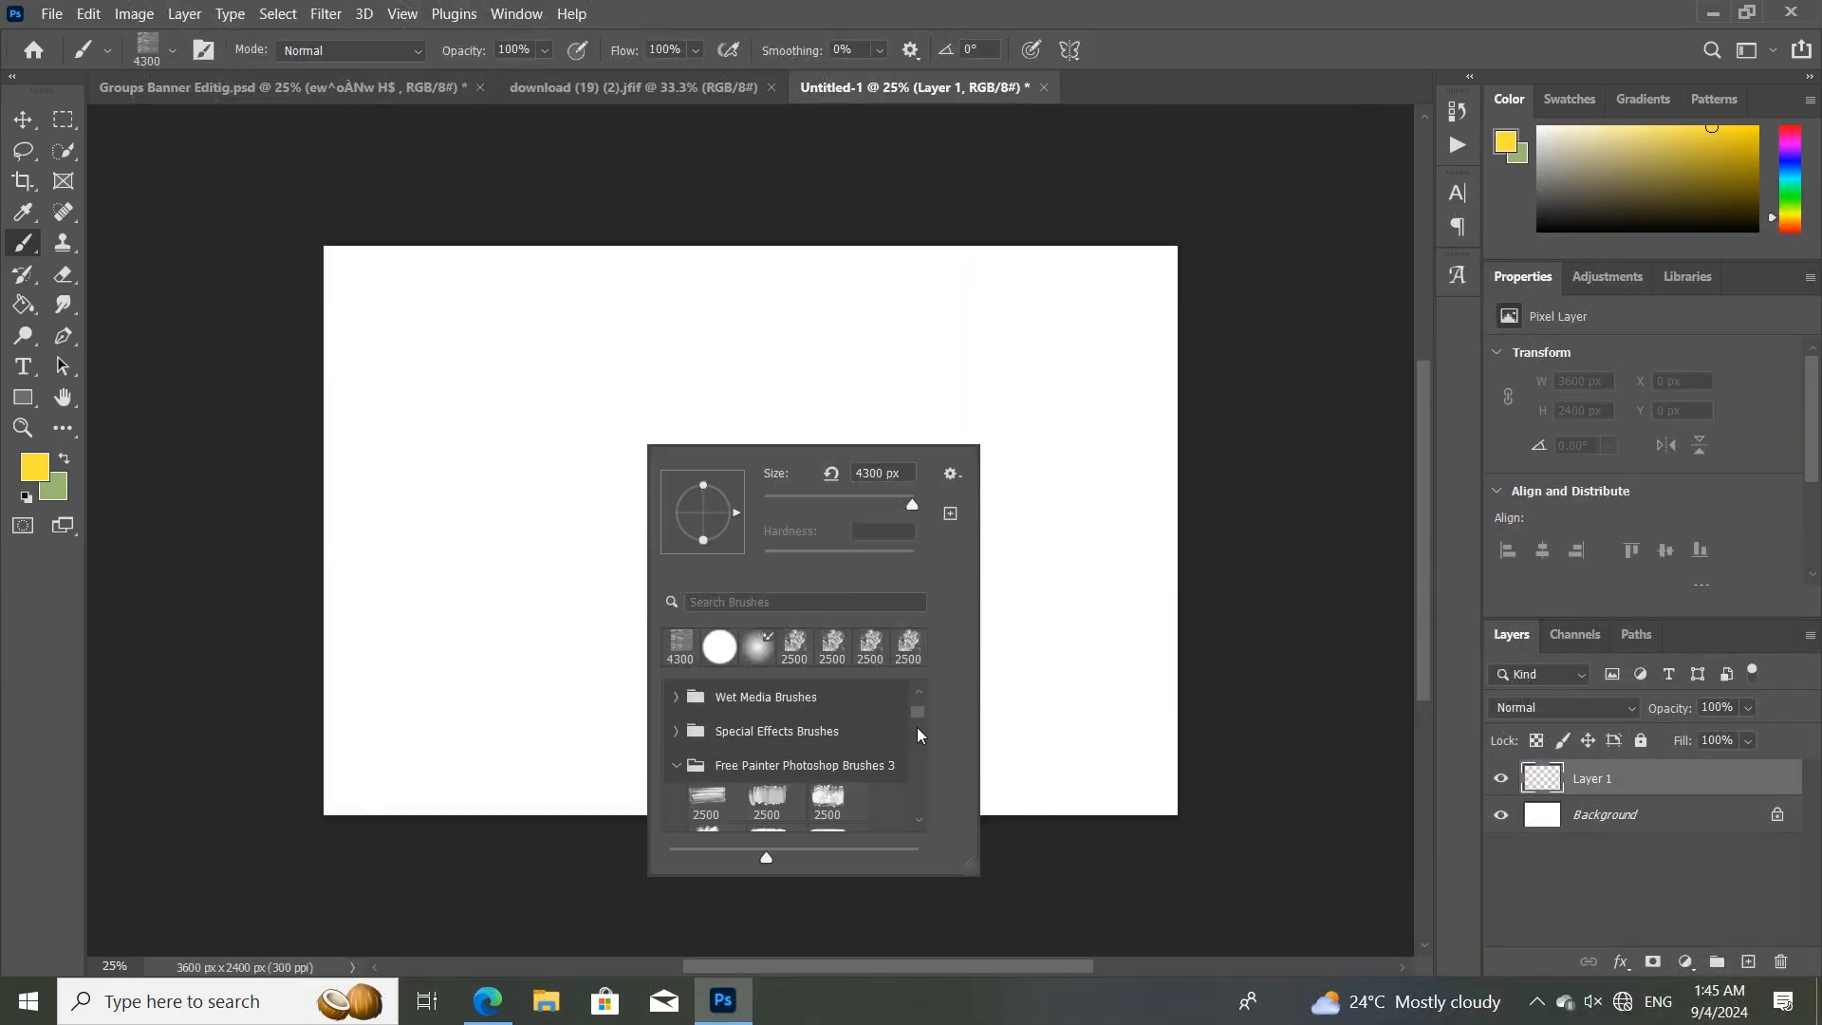
left_click_drag(920, 714, 921, 812)
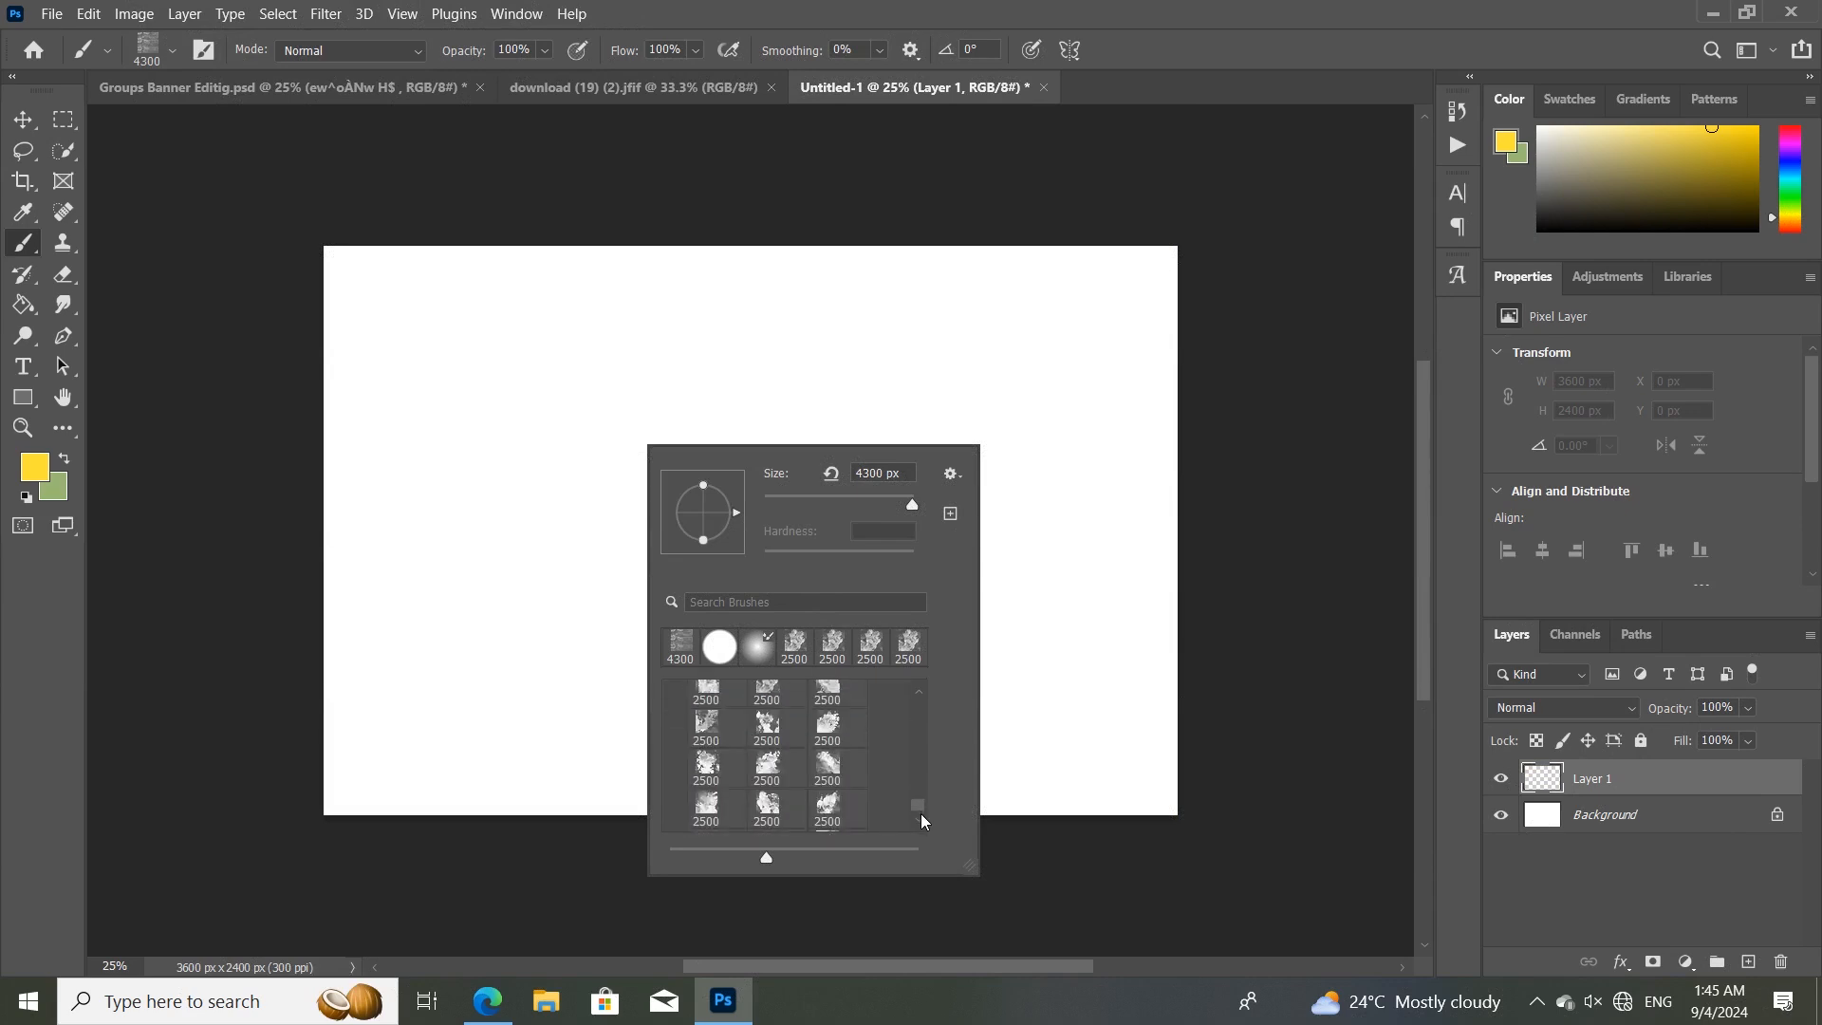
scroll(784, 778, "up", 5)
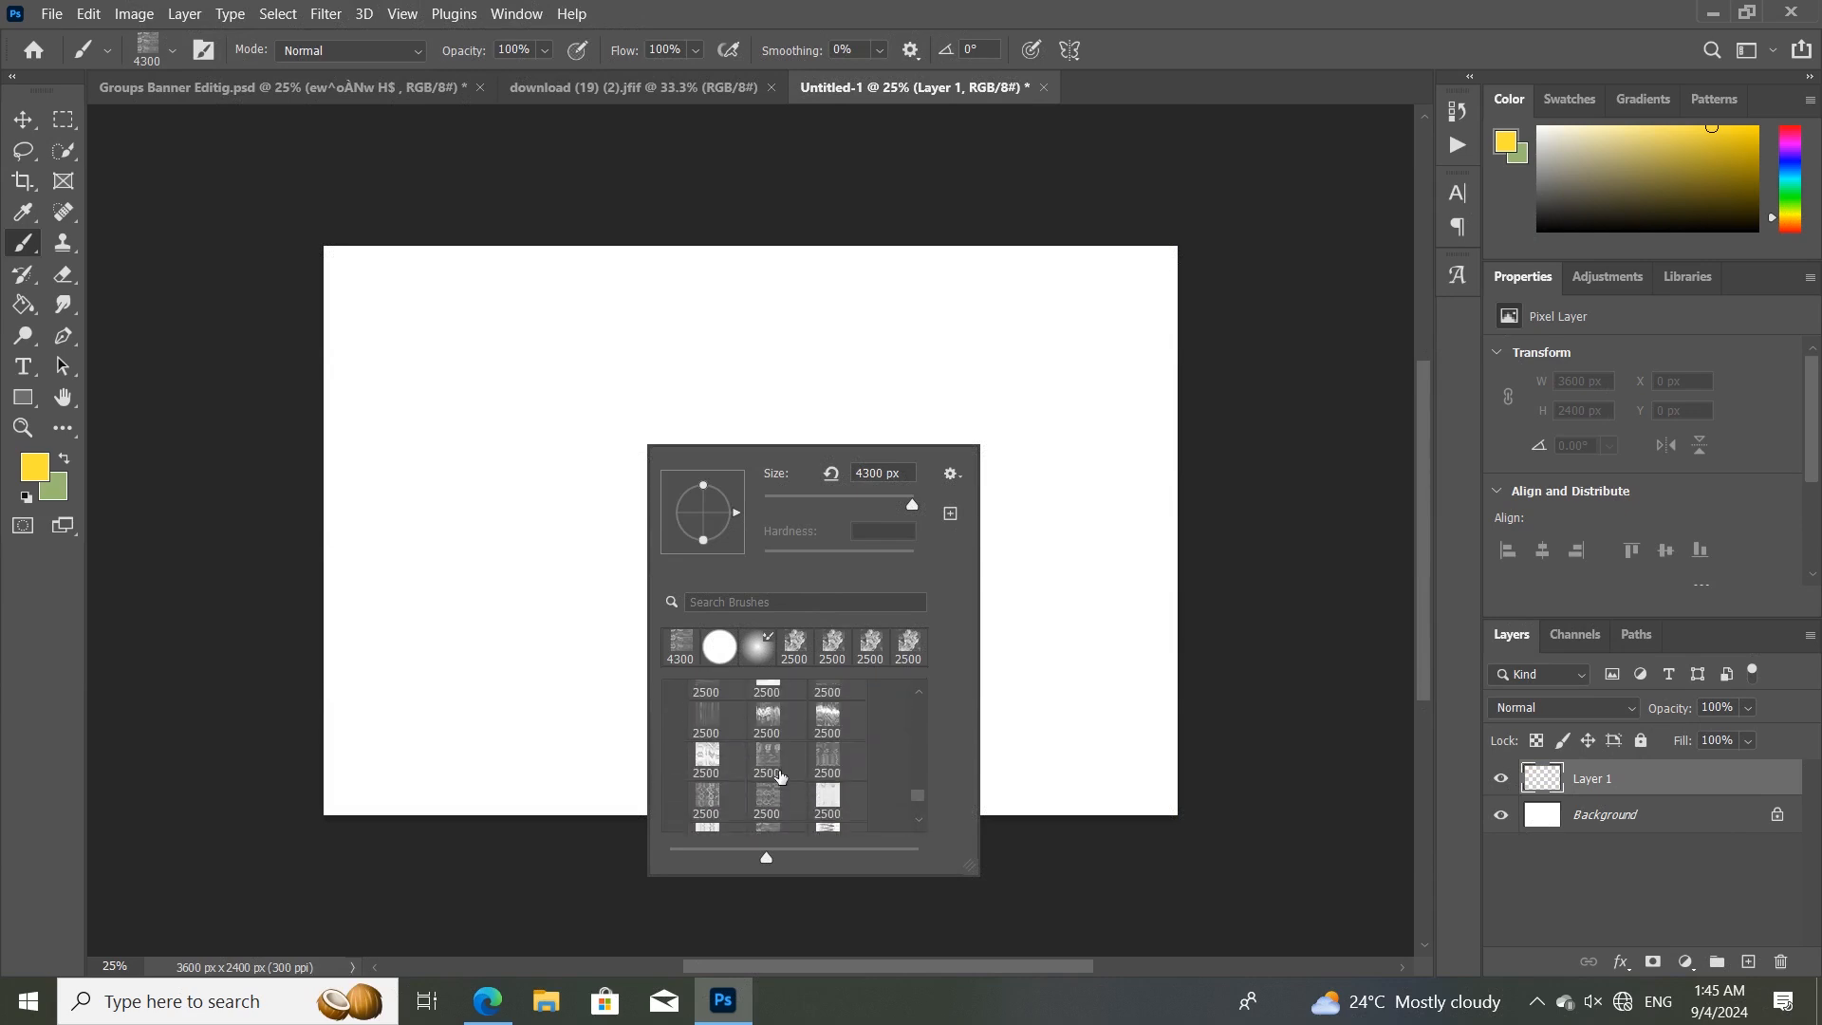
left_click(774, 774)
left_click(615, 540)
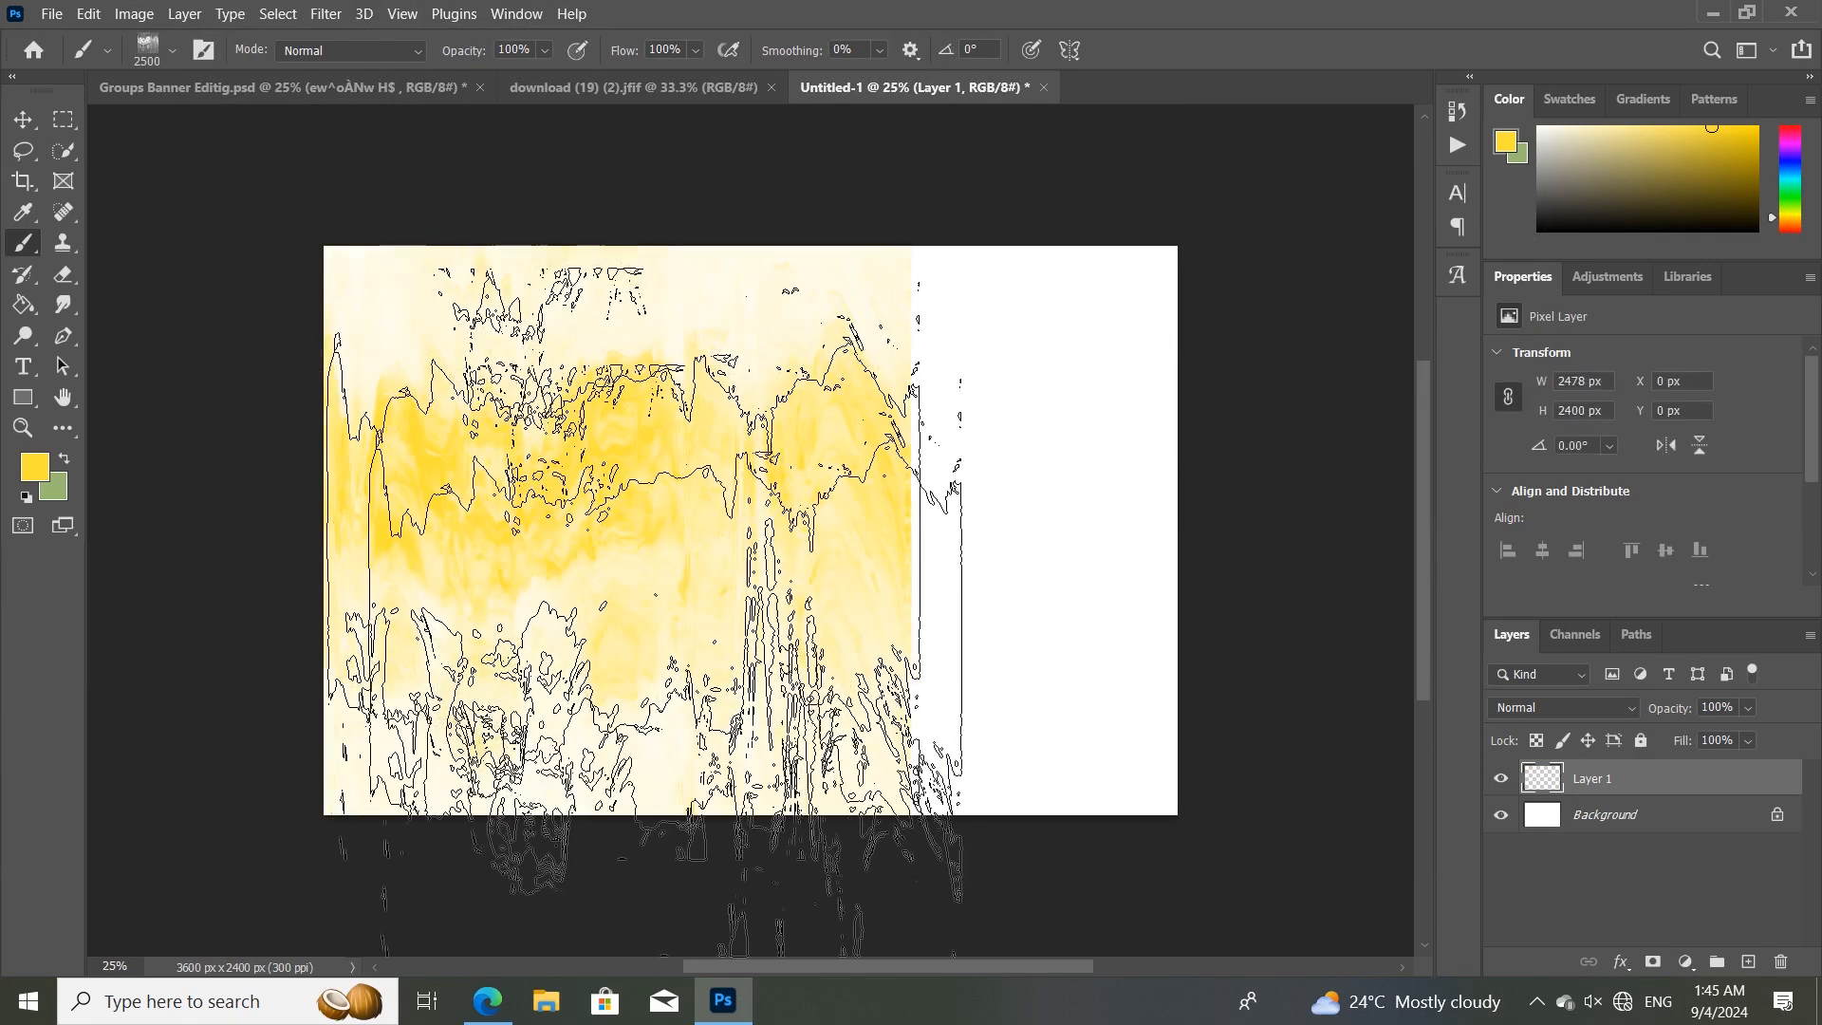
key("ctrl+z")
Enlarge the brush to 4900 px and stamp the yellow texture over the whole canvas on Layer 1.
key("]")
key("]")
key("]")
key("]")
key("]")
key("]")
key("]")
key("]")
key("]")
key("]")
key("]")
key("]")
key("]")
key("]")
key("]")
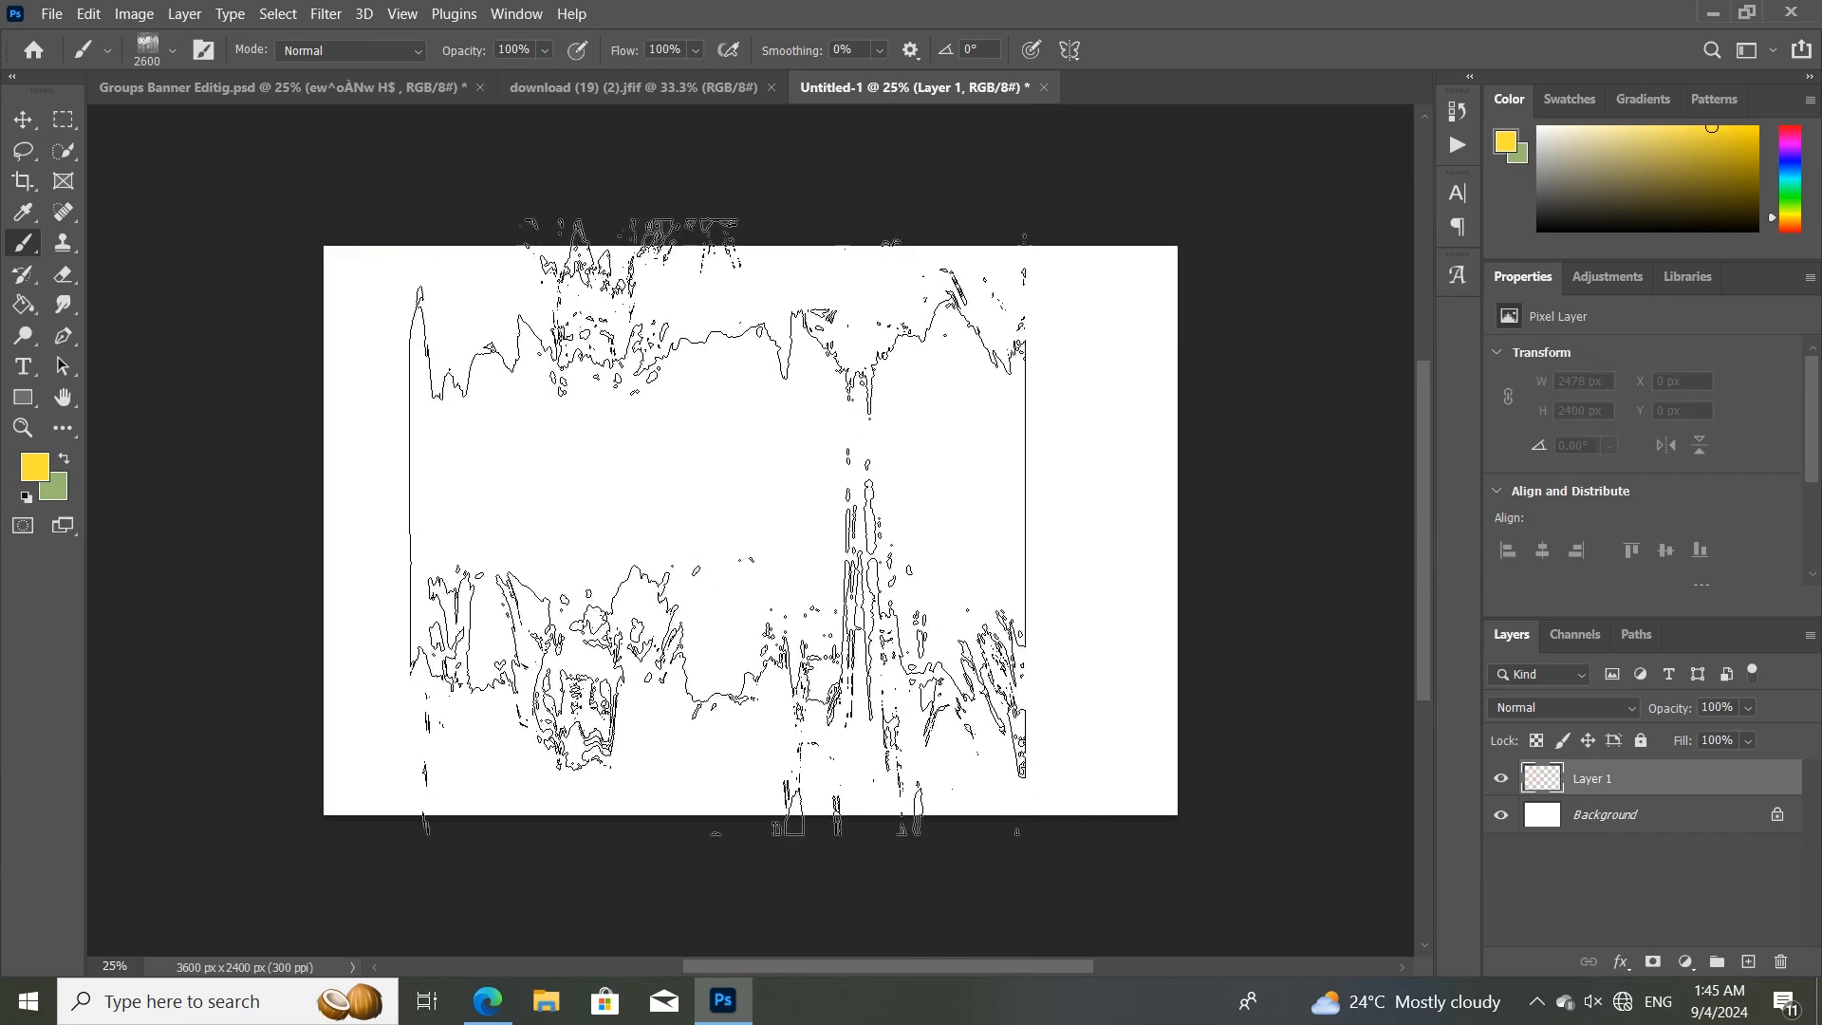
key("]")
key("]")
key("]")
key("]")
key("]")
key("]")
key("]")
key("]")
key("]")
left_click(717, 525)
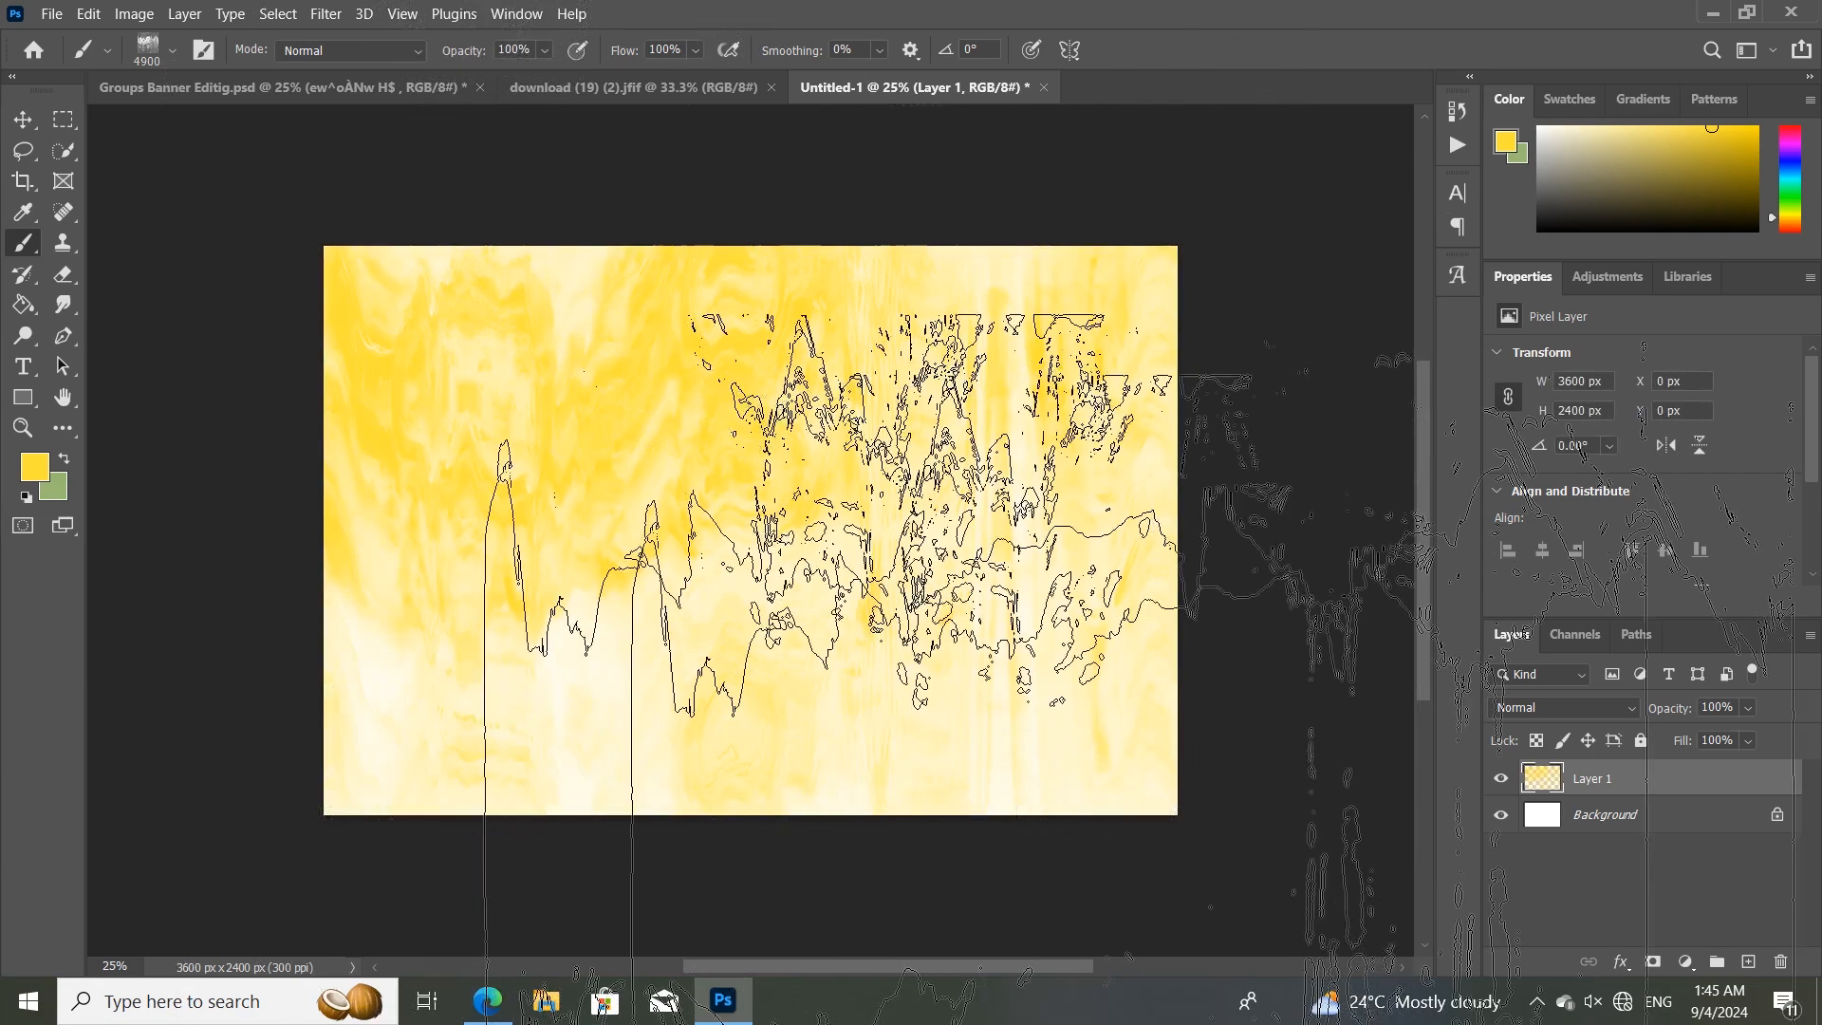
Examine the yellow background texture up close and at full canvas view.
key("ctrl+plus")
key("ctrl+plus")
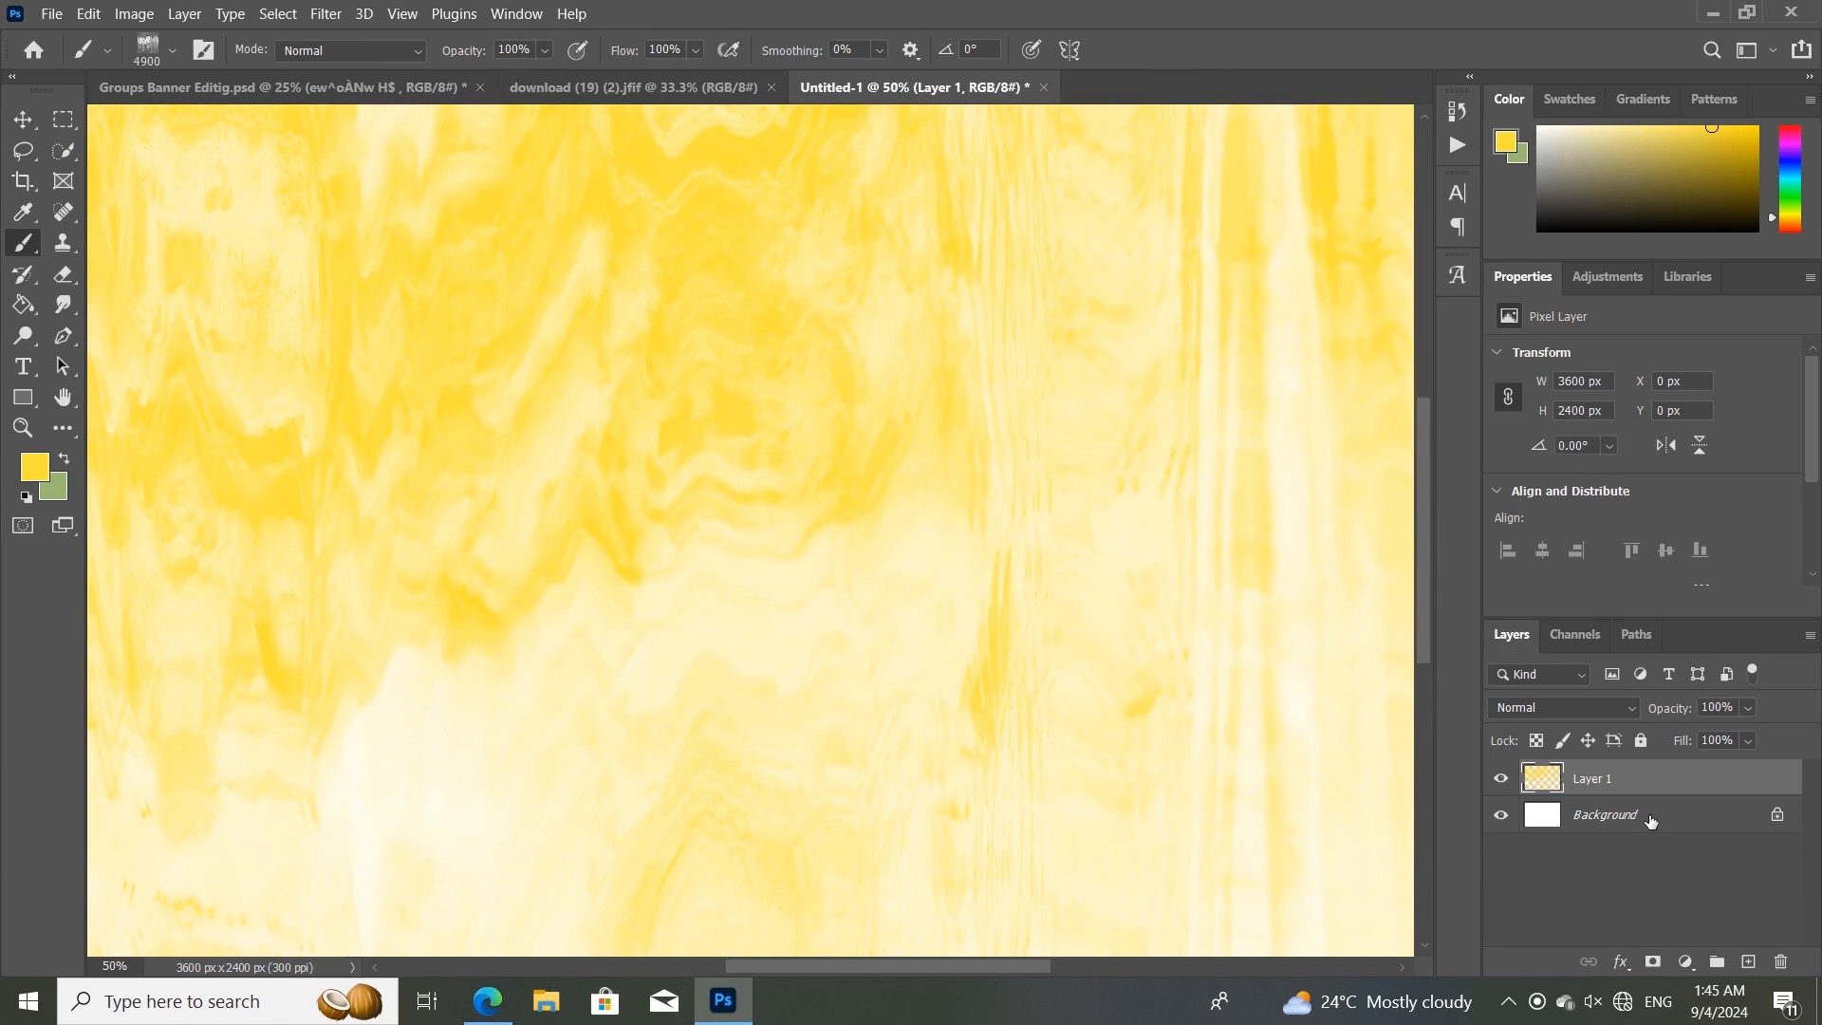
key("ctrl+minus")
key("ctrl+minus")
key("ctrl+plus")
key("ctrl+plus")
key("ctrl+plus")
key("ctrl+plus")
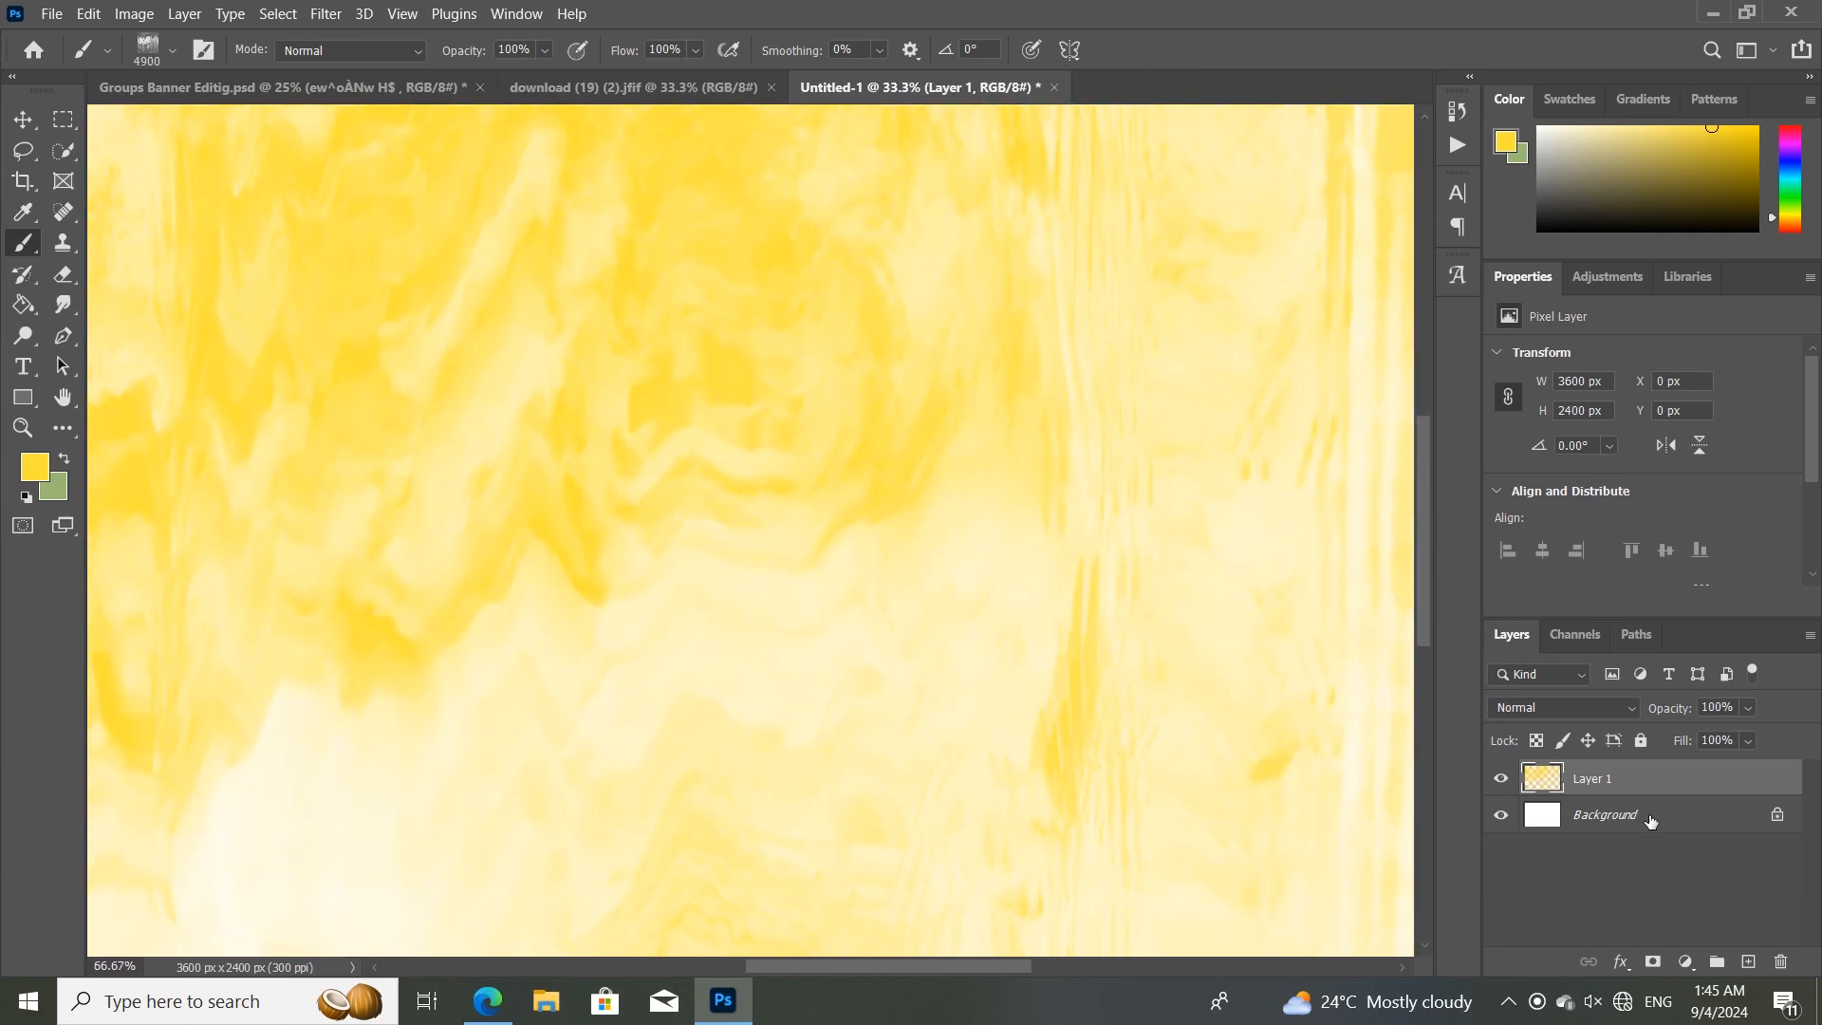
key("ctrl+minus")
key("ctrl+minus")
key("ctrl+minus")
key("ctrl+minus")
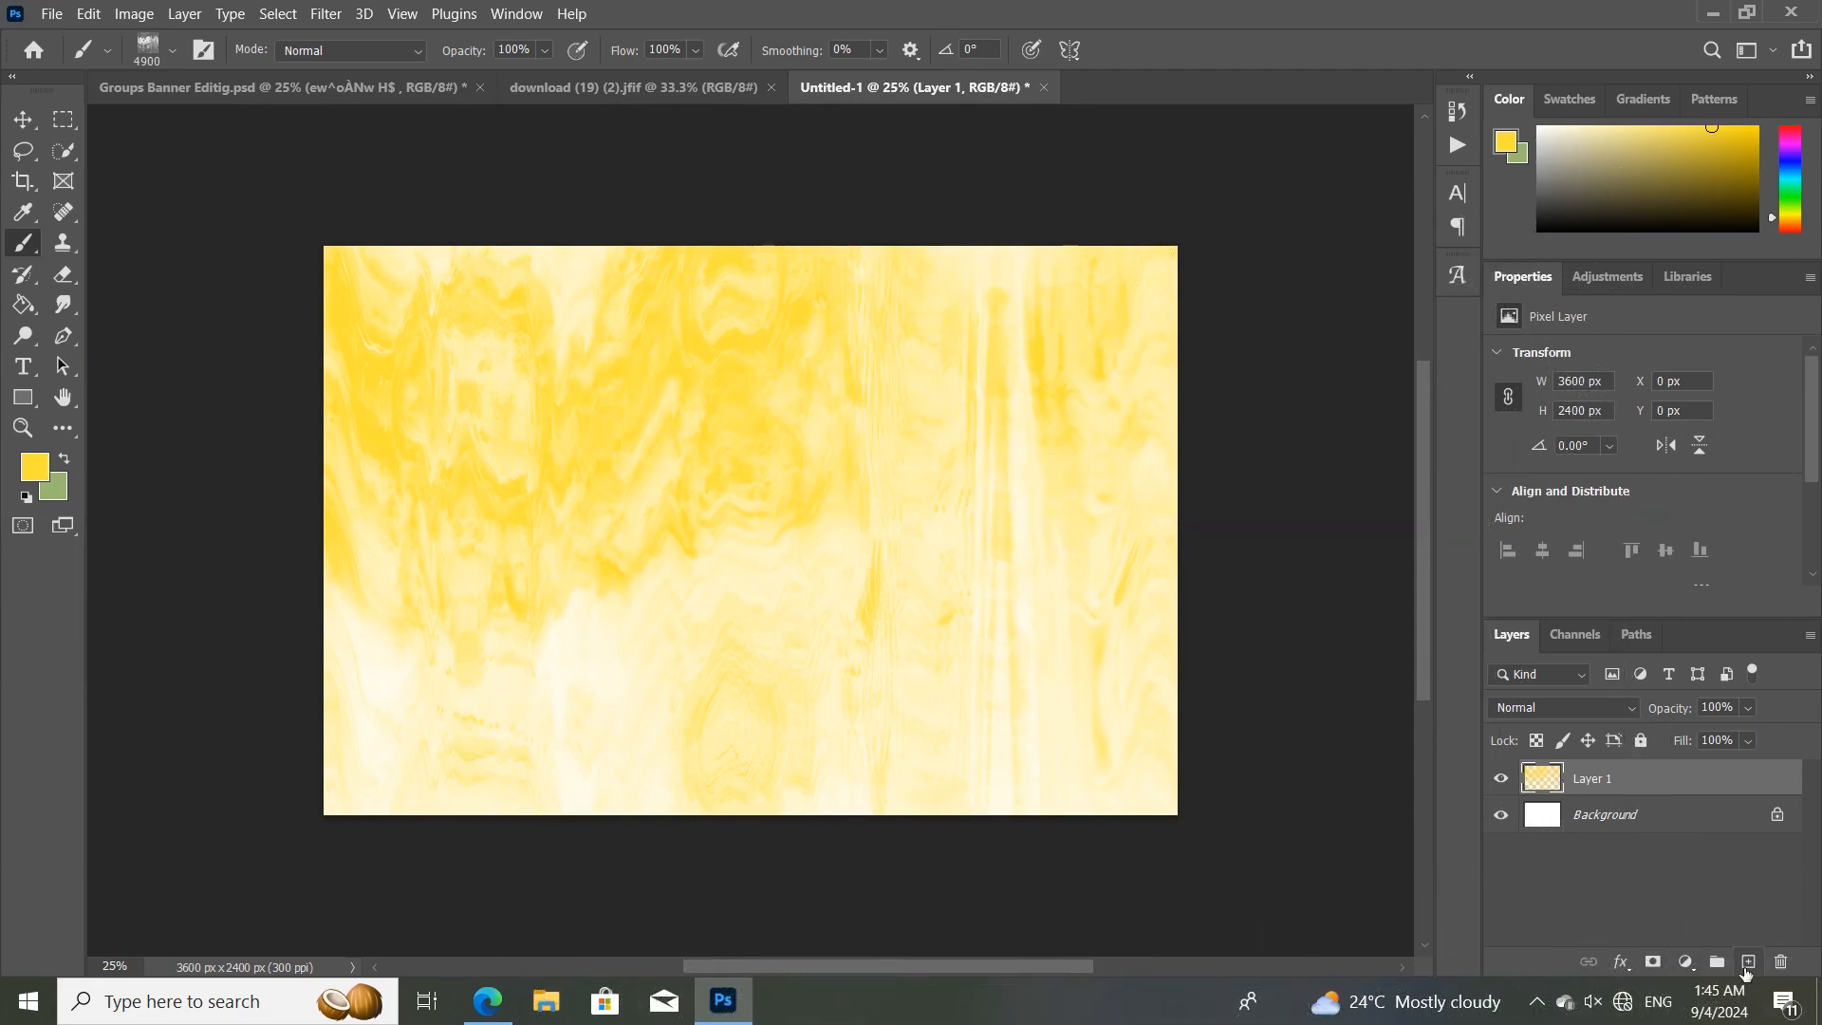
Add a new layer above the yellow texture and set a 2500 px paint brush angled at 151° with white as the foreground colour.
left_click(1746, 965)
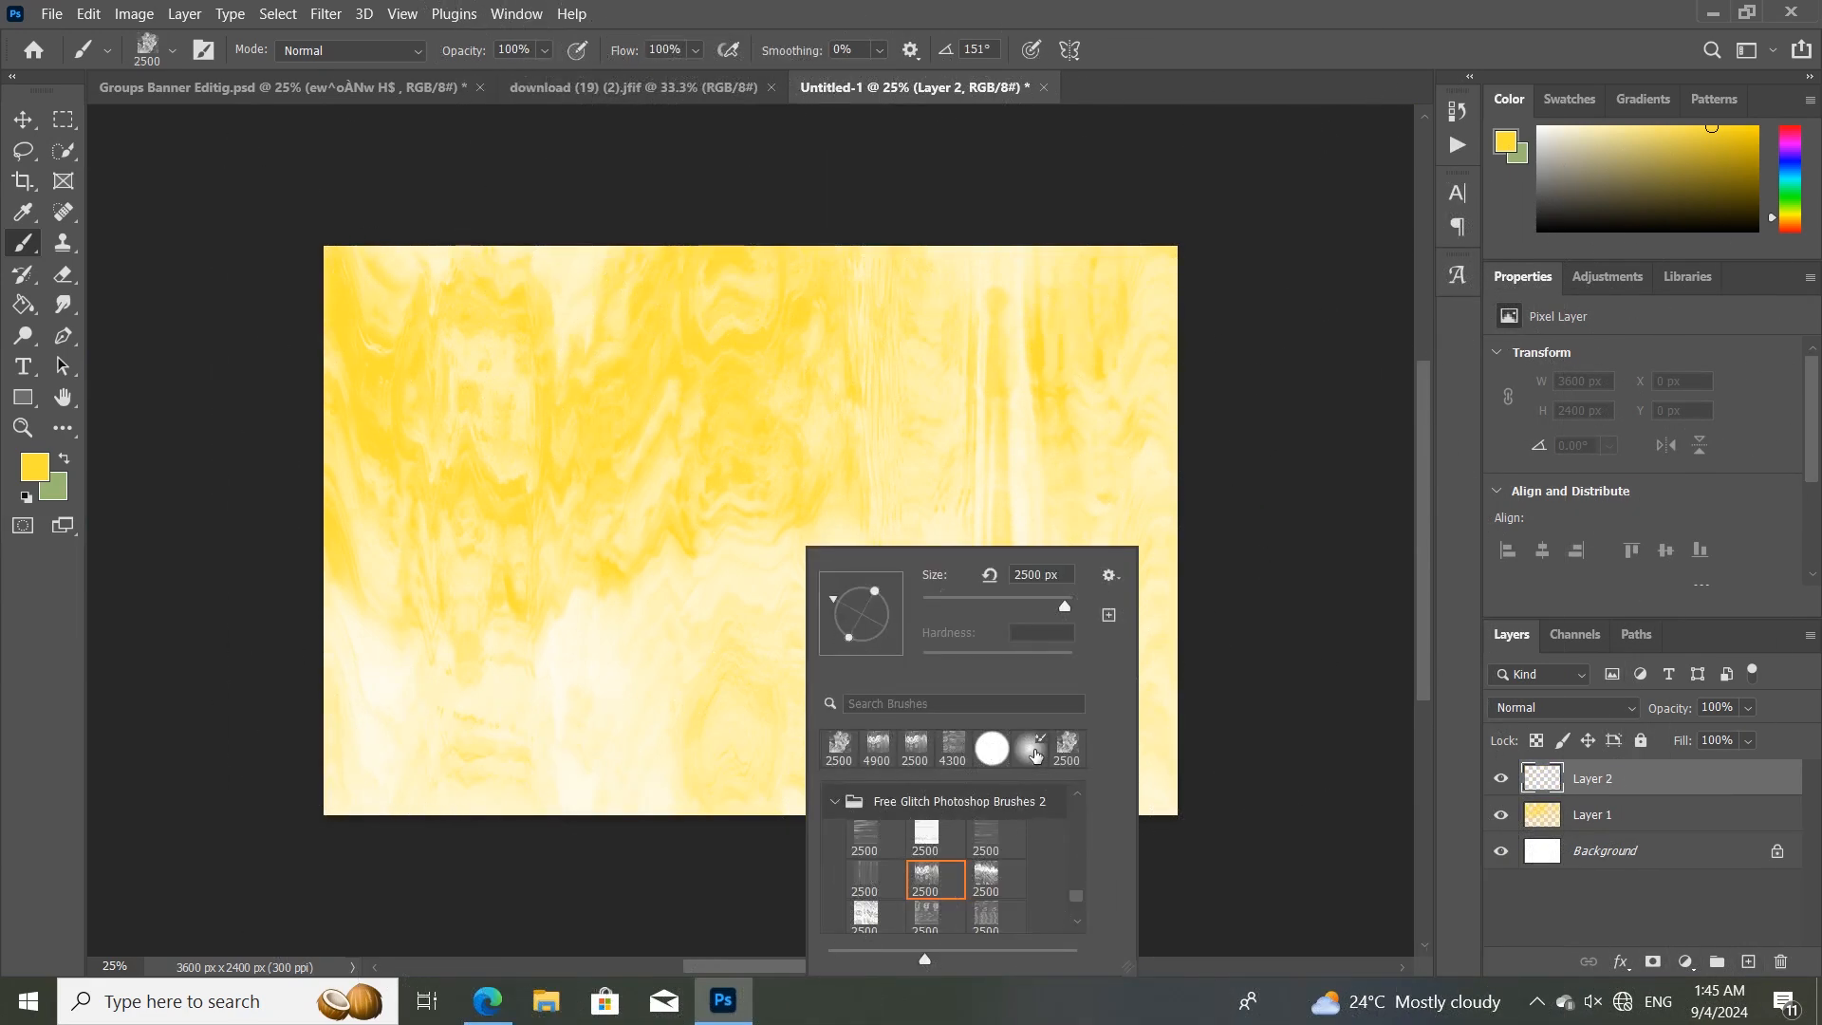
left_click(1602, 788)
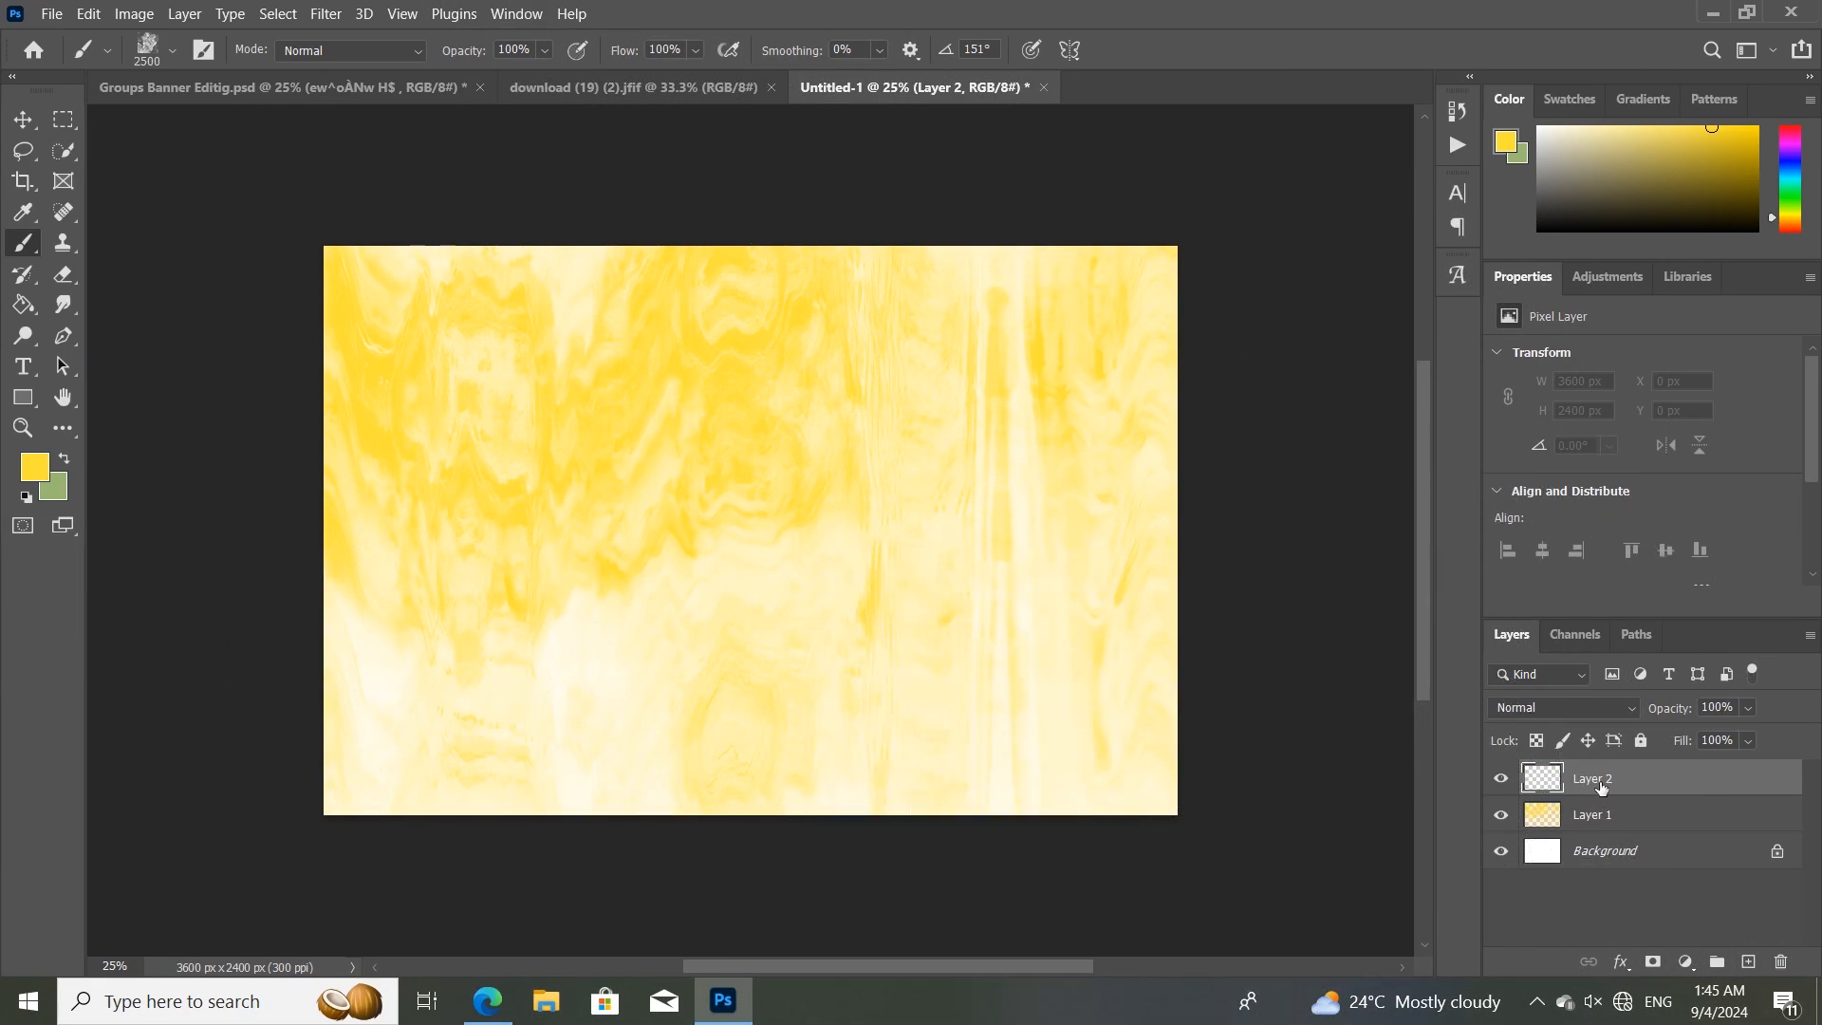
left_click(1540, 129)
Enlarge the brush to 3100 px and stamp white paint texture over the upper-right area of the canvas.
key("bracketright")
key("bracketright")
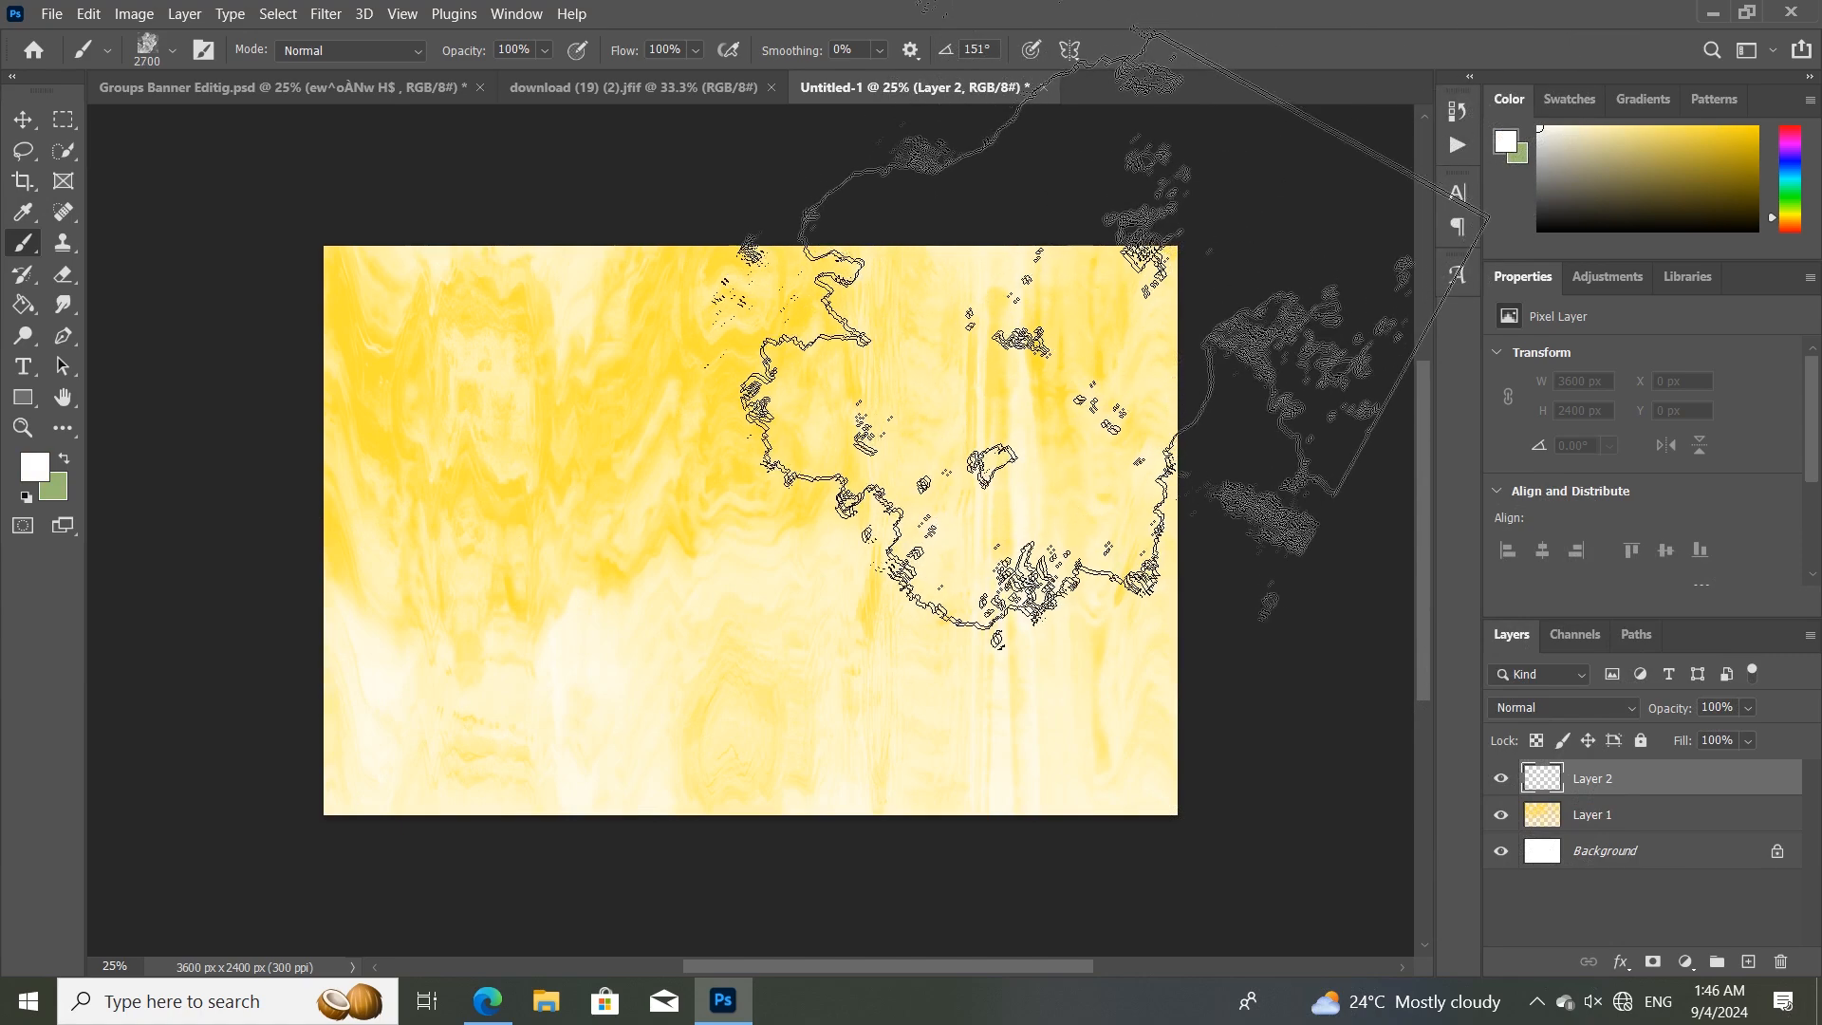
key("bracketright")
key("bracketright")
key("bracketright")
left_click(1027, 372)
key("bracketright")
left_click(1025, 374)
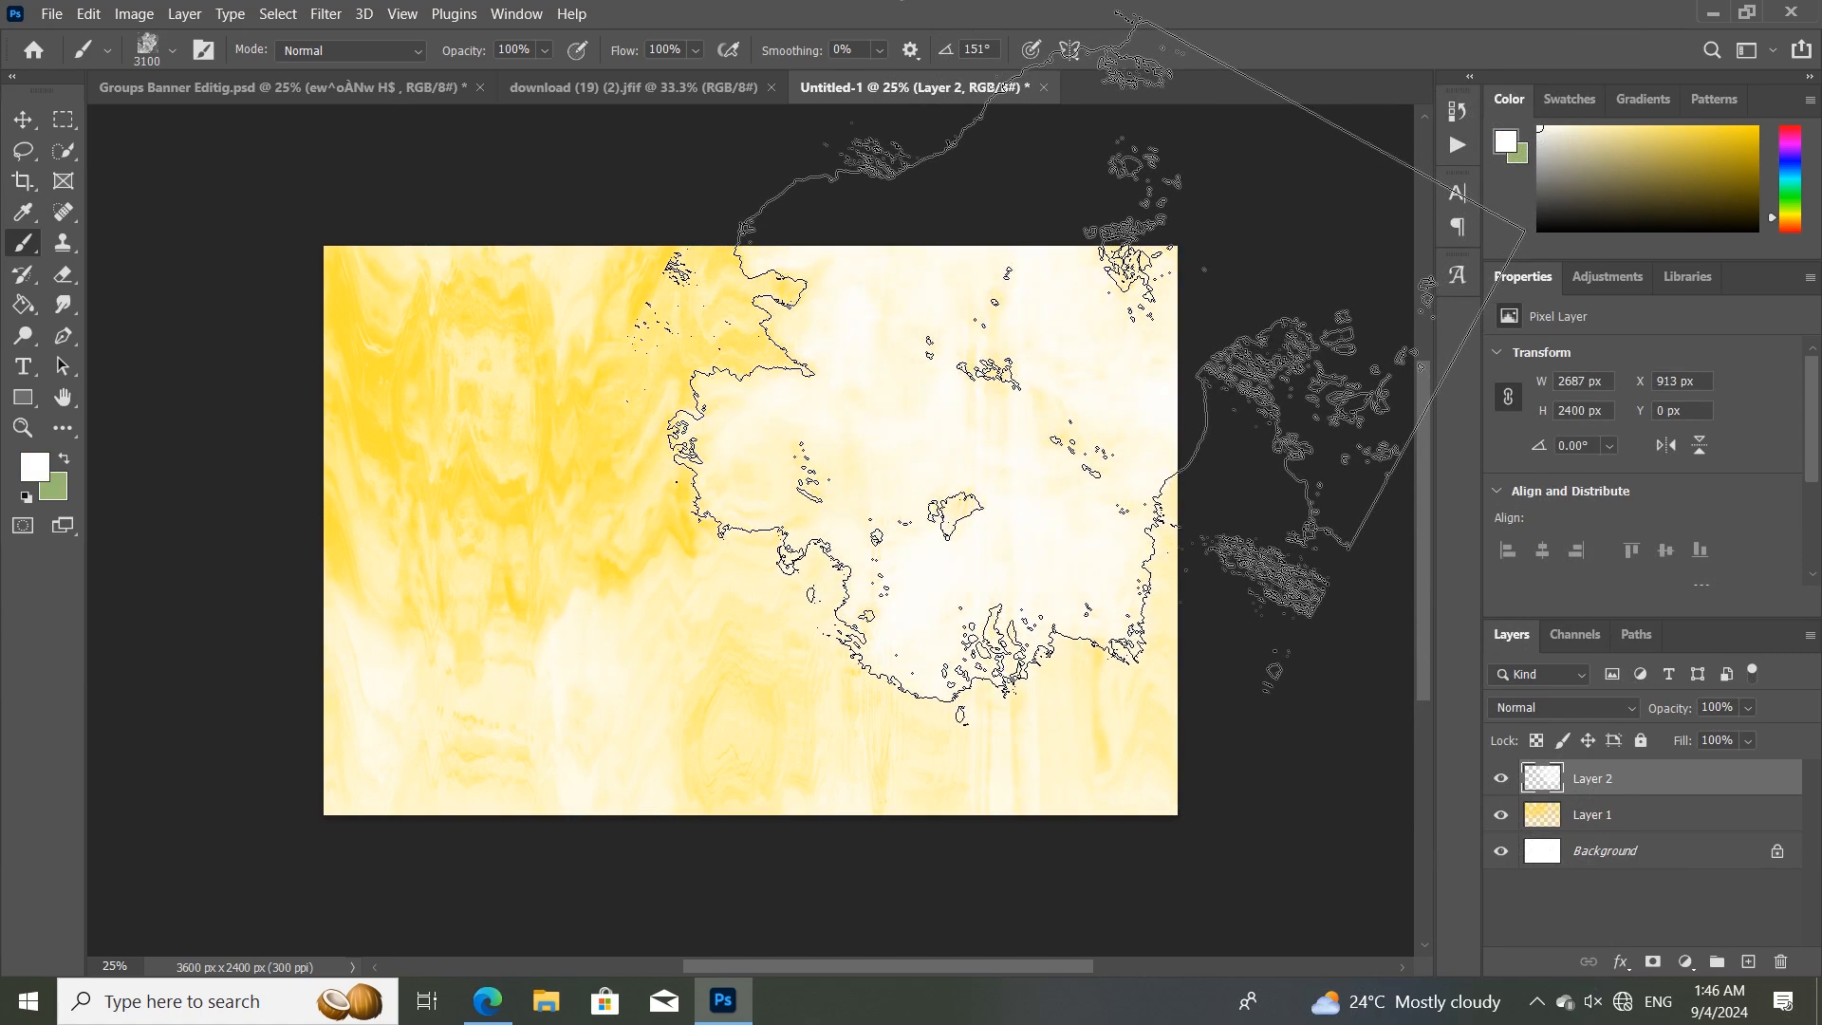
Set the brush angle to -128° and try a white stamp over the canvas's upper-left area, undoing it after comparing with the banner.
right_click(636, 457)
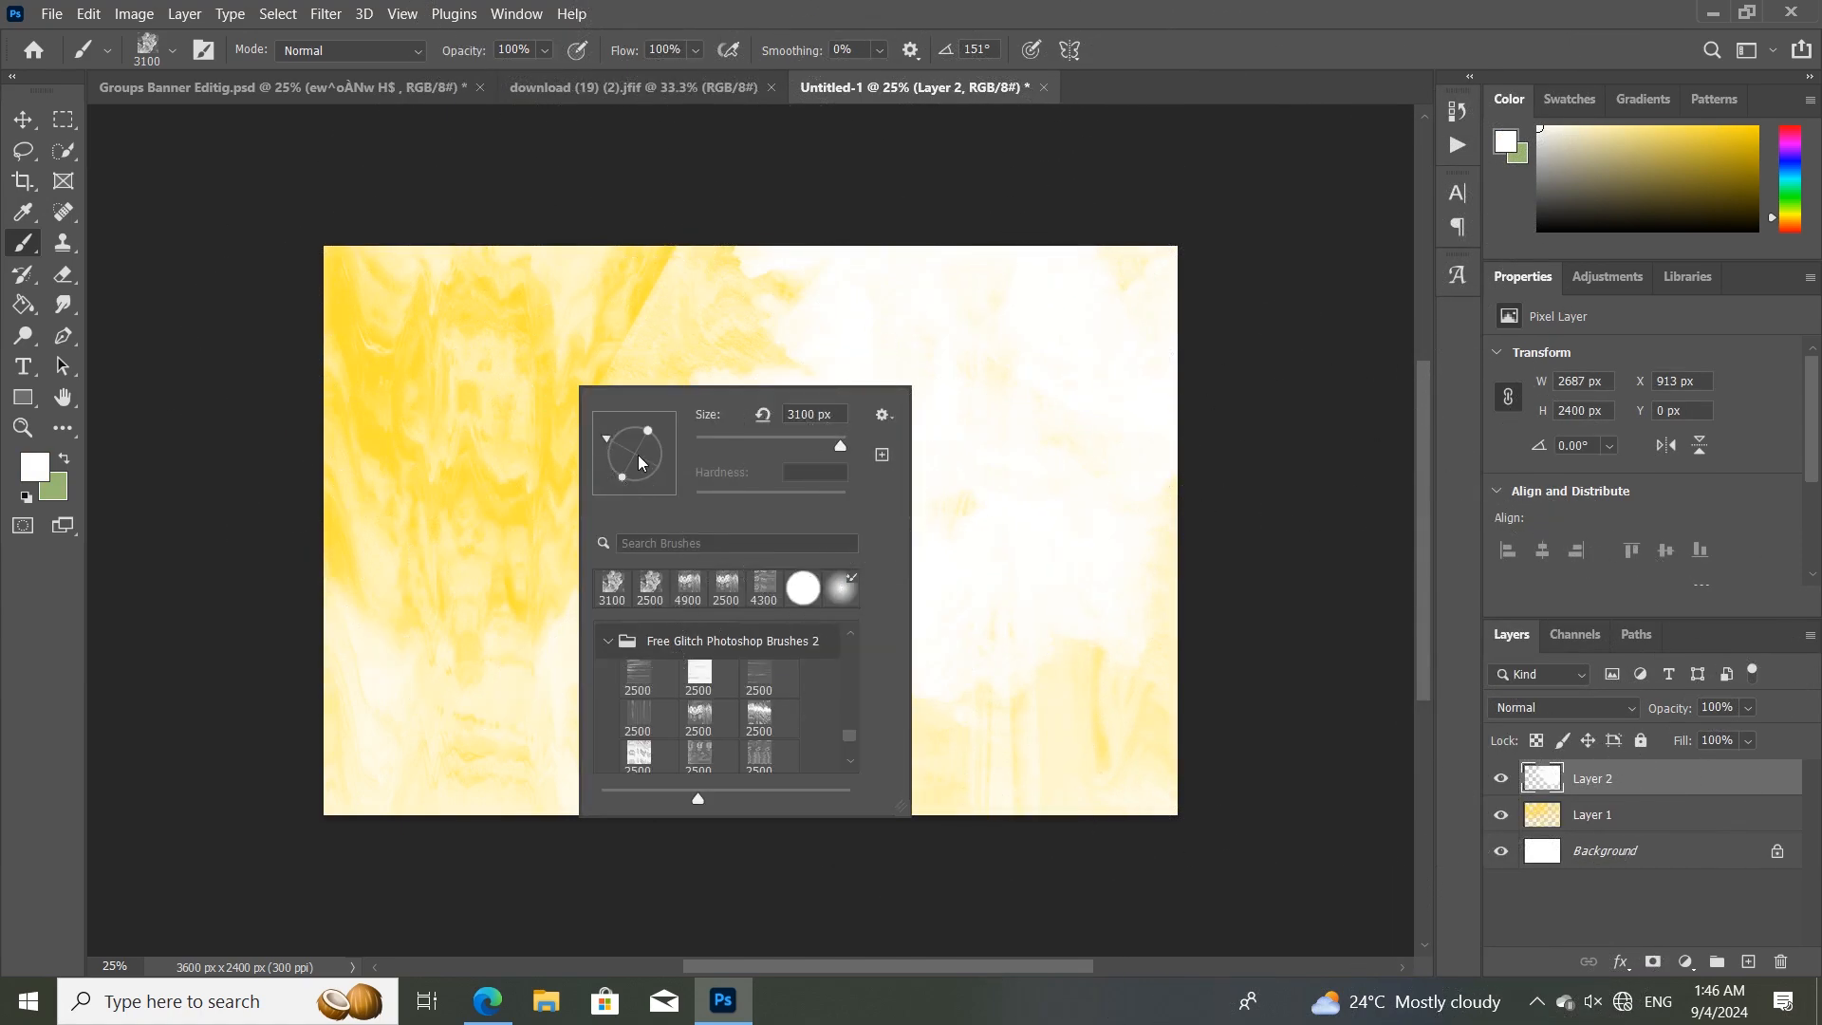
left_click_drag(601, 465, 613, 482)
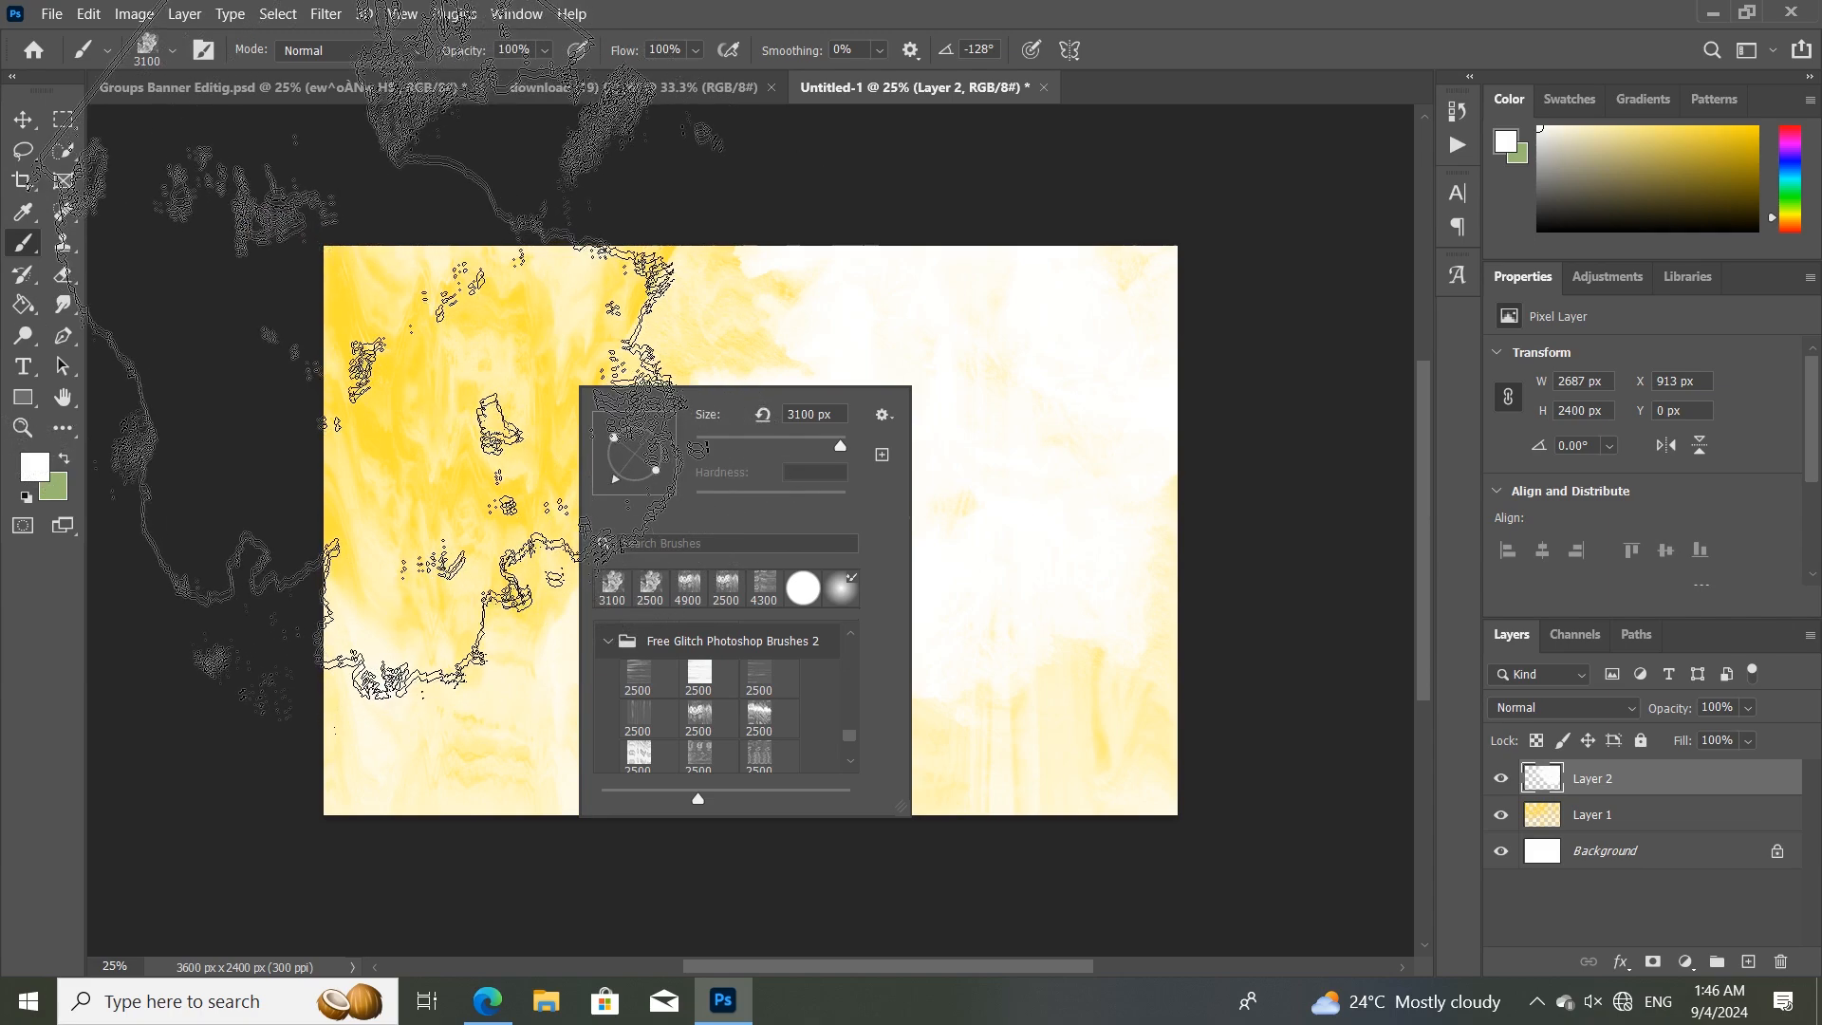
left_click(361, 322)
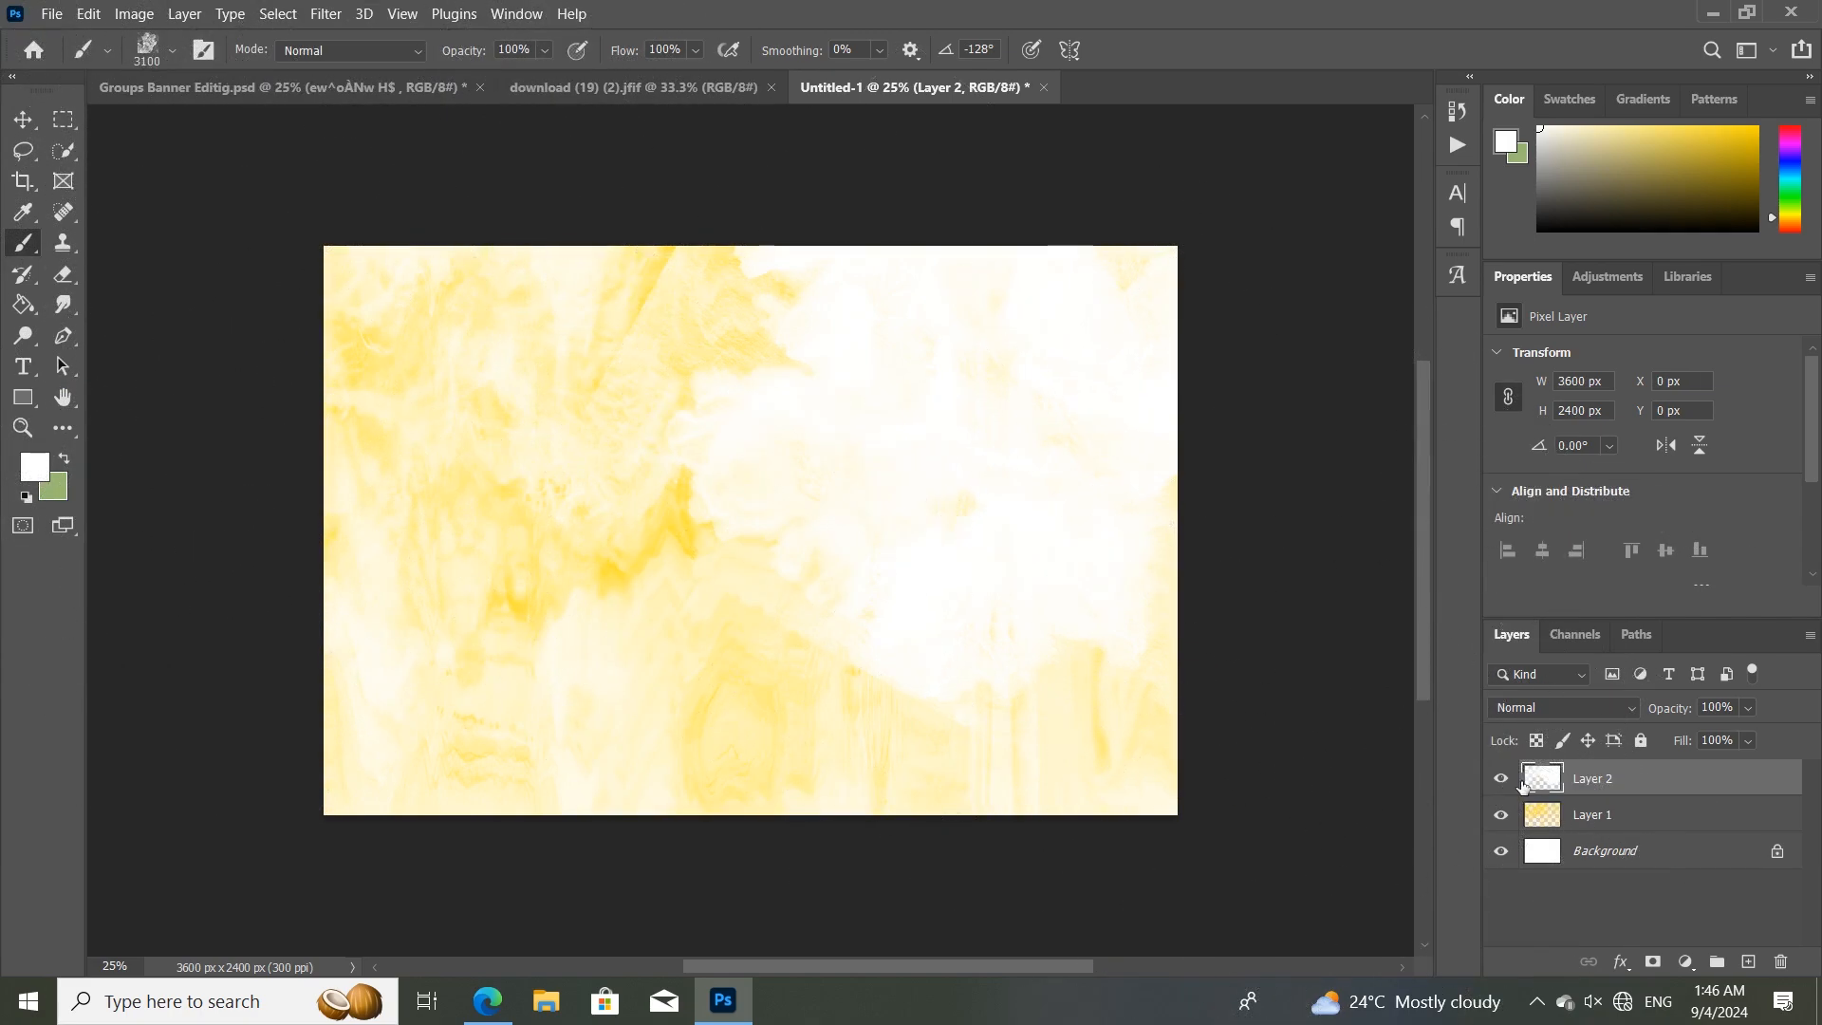
left_click(403, 98)
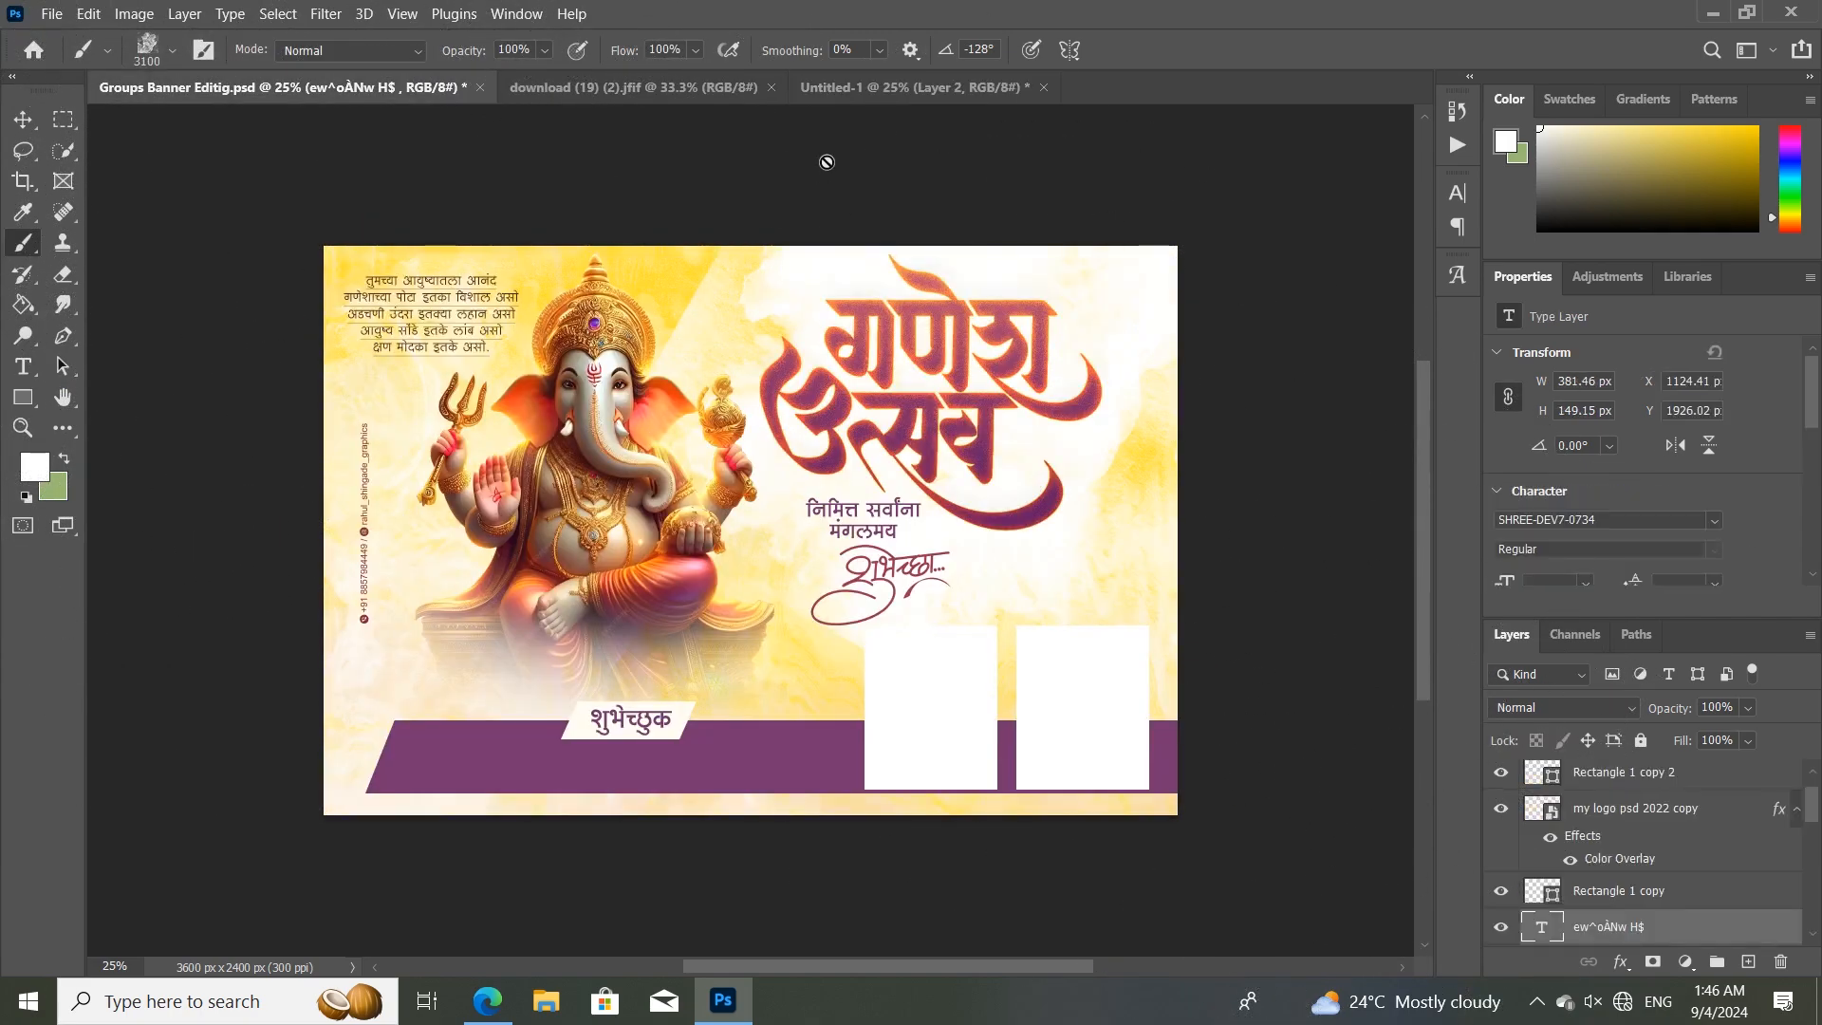
left_click(859, 90)
key("ctrl+z")
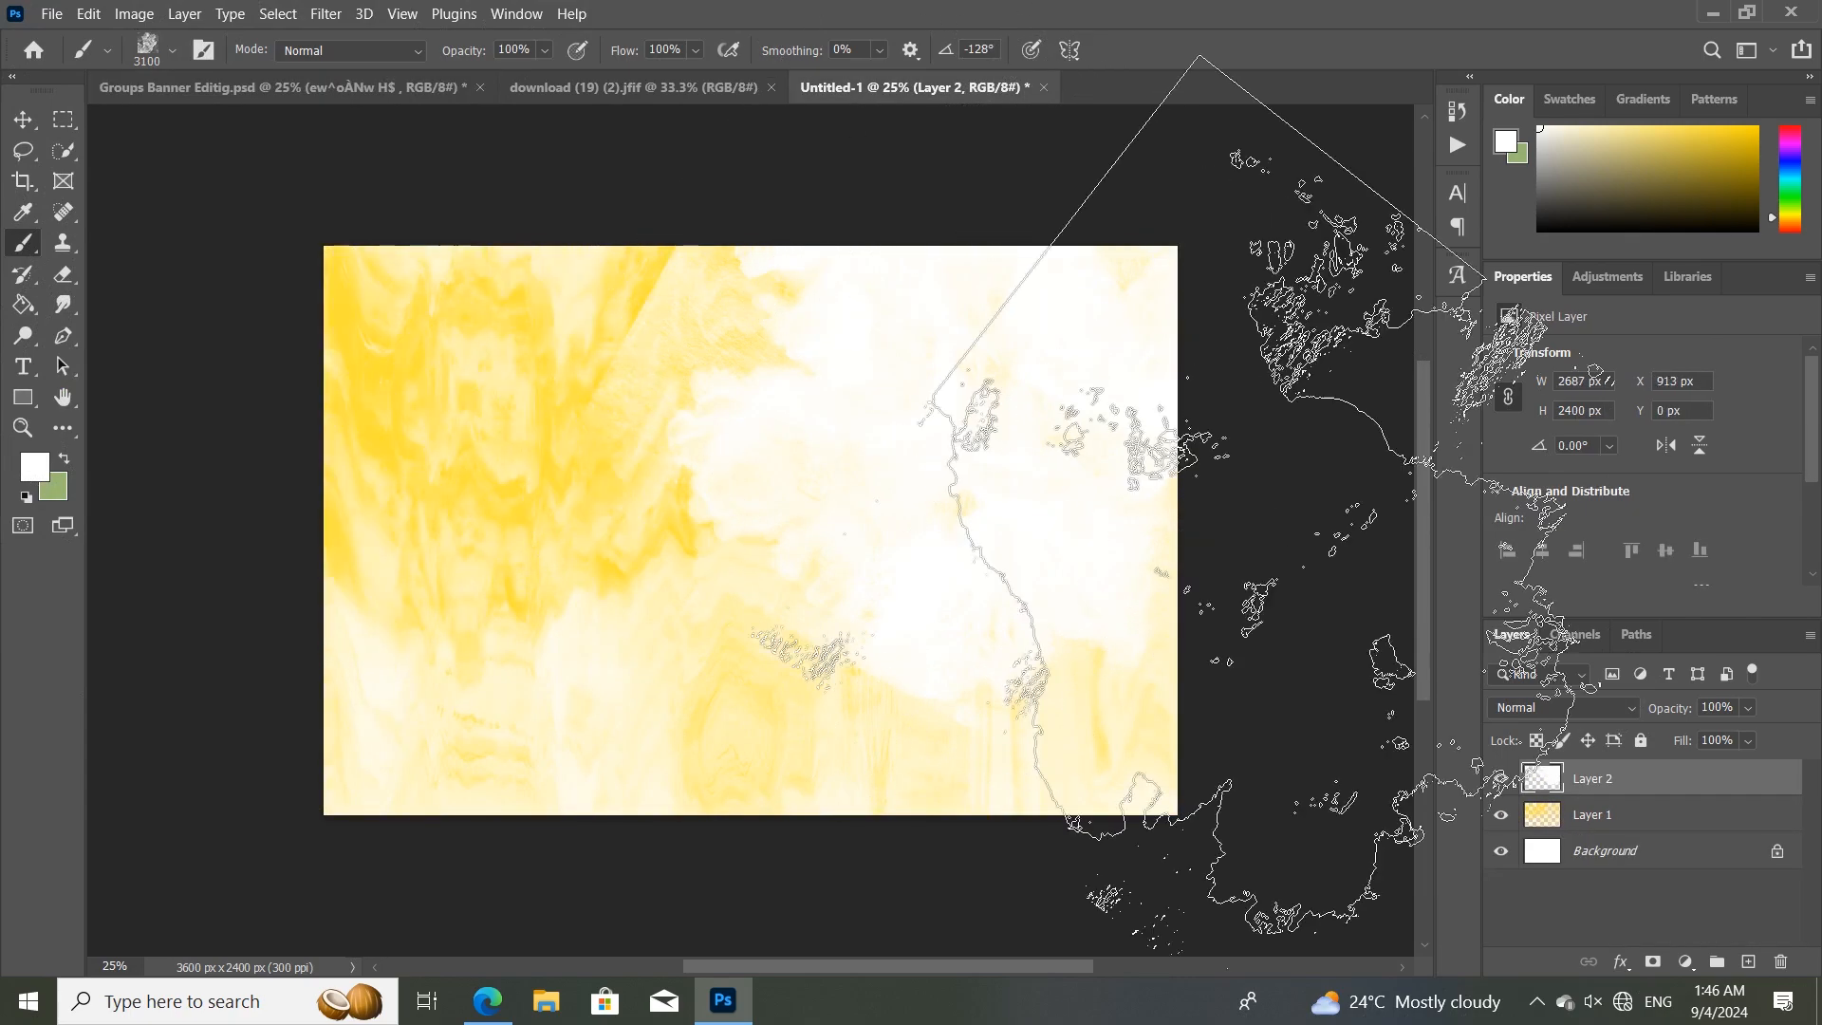
Choose bright yellow and stamp paint texture over the canvas's upper-left area and, at a -127° brush angle, its upper-right corner.
left_click(1756, 128)
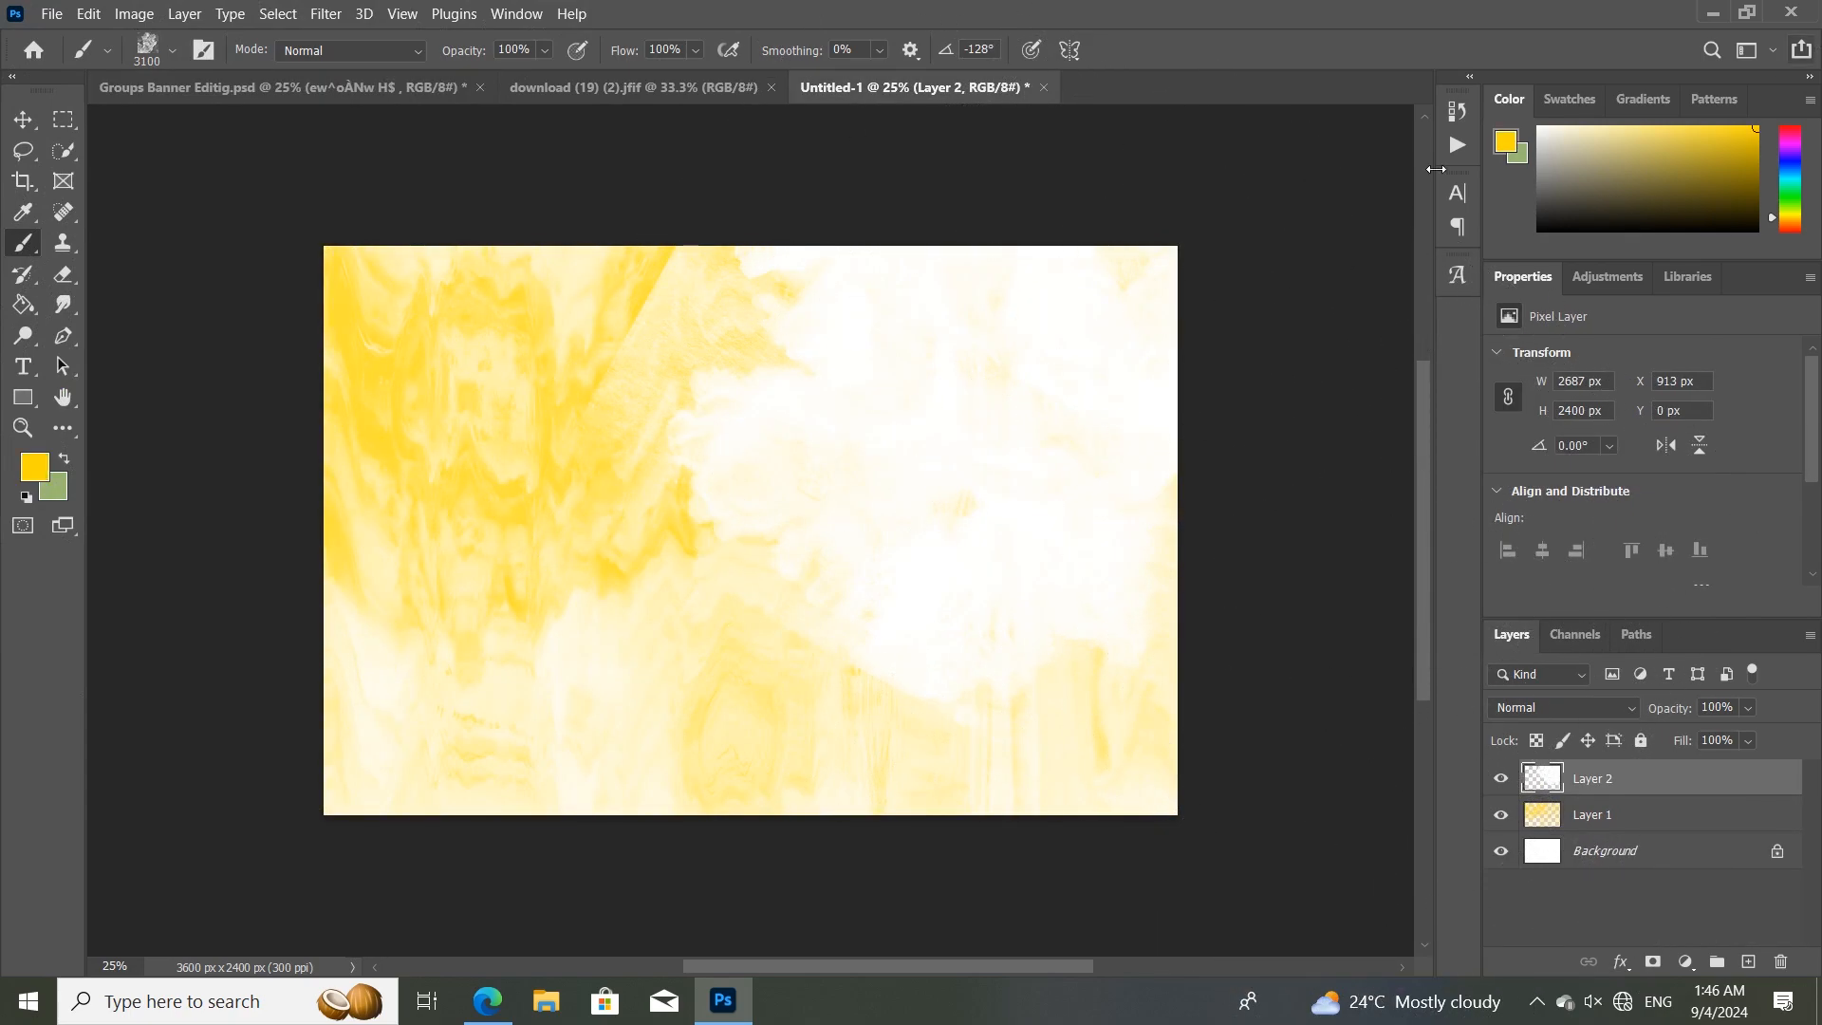
mouse_move(451, 275)
left_mouse_down()
mouse_move(550, 285)
mouse_move(607, 238)
mouse_move(683, 266)
left_mouse_up()
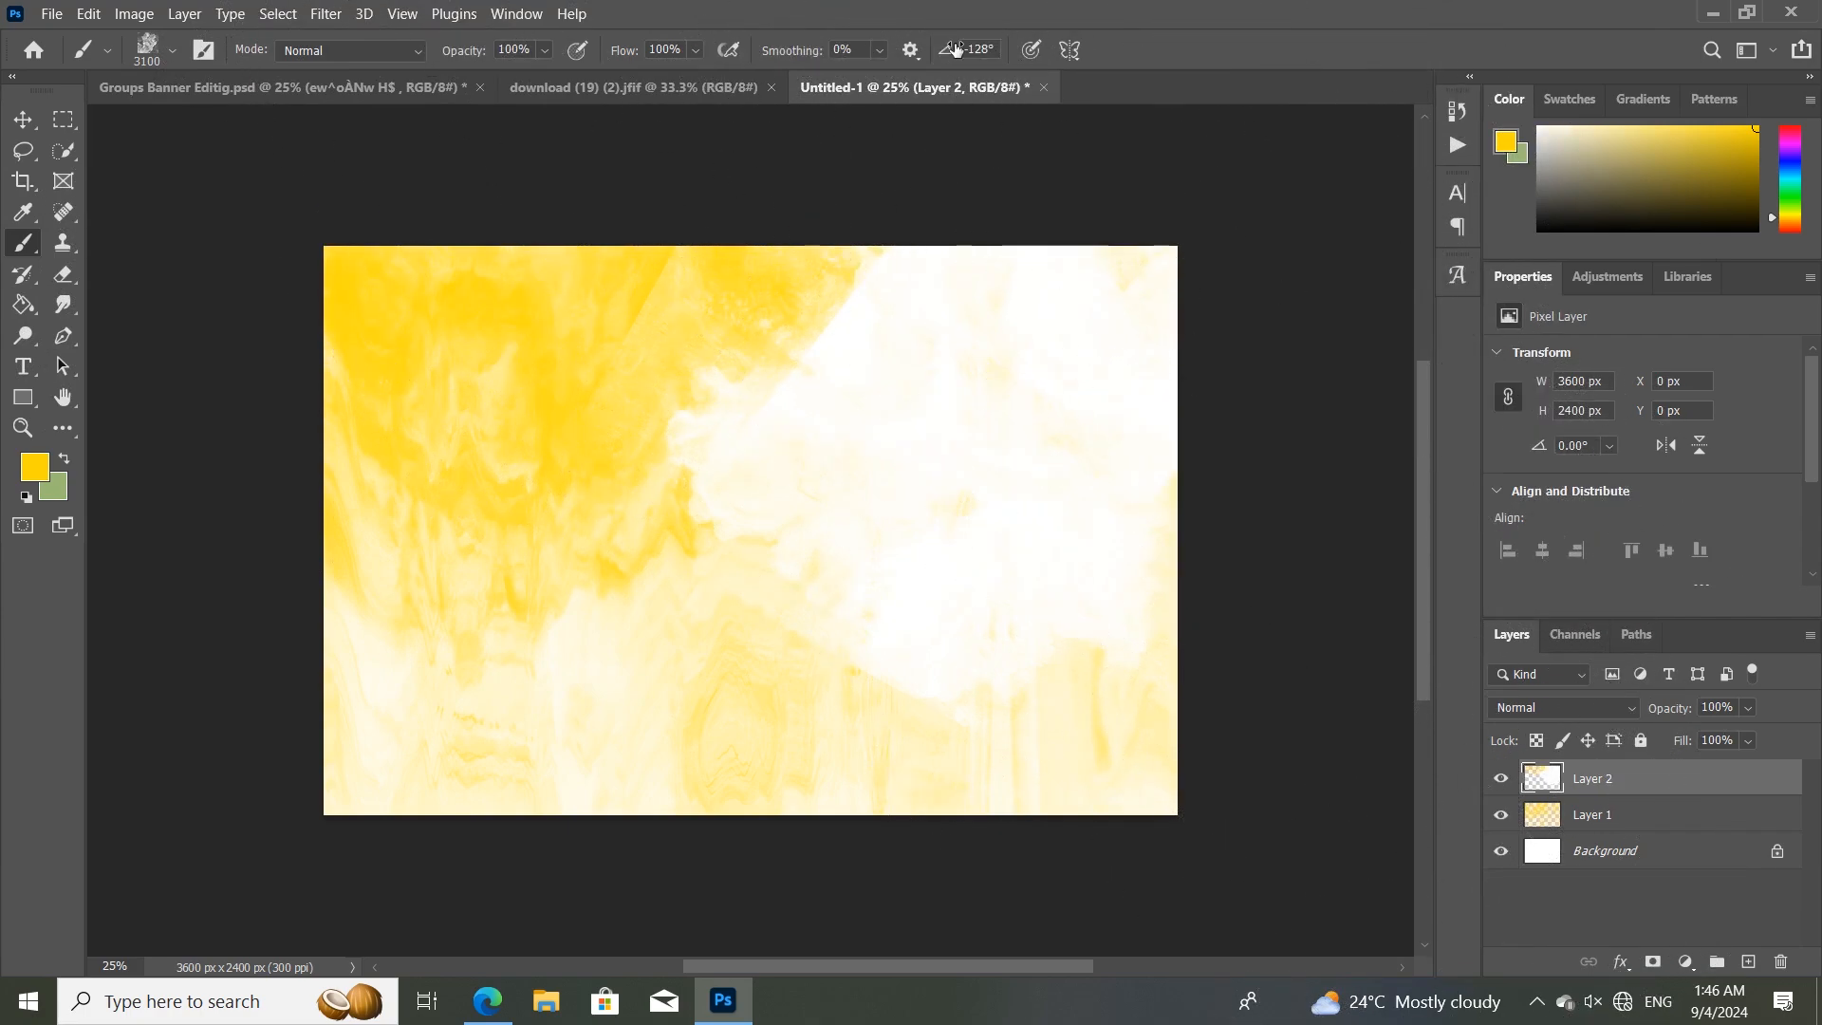
left_click(1011, 160)
key("ctrl+z")
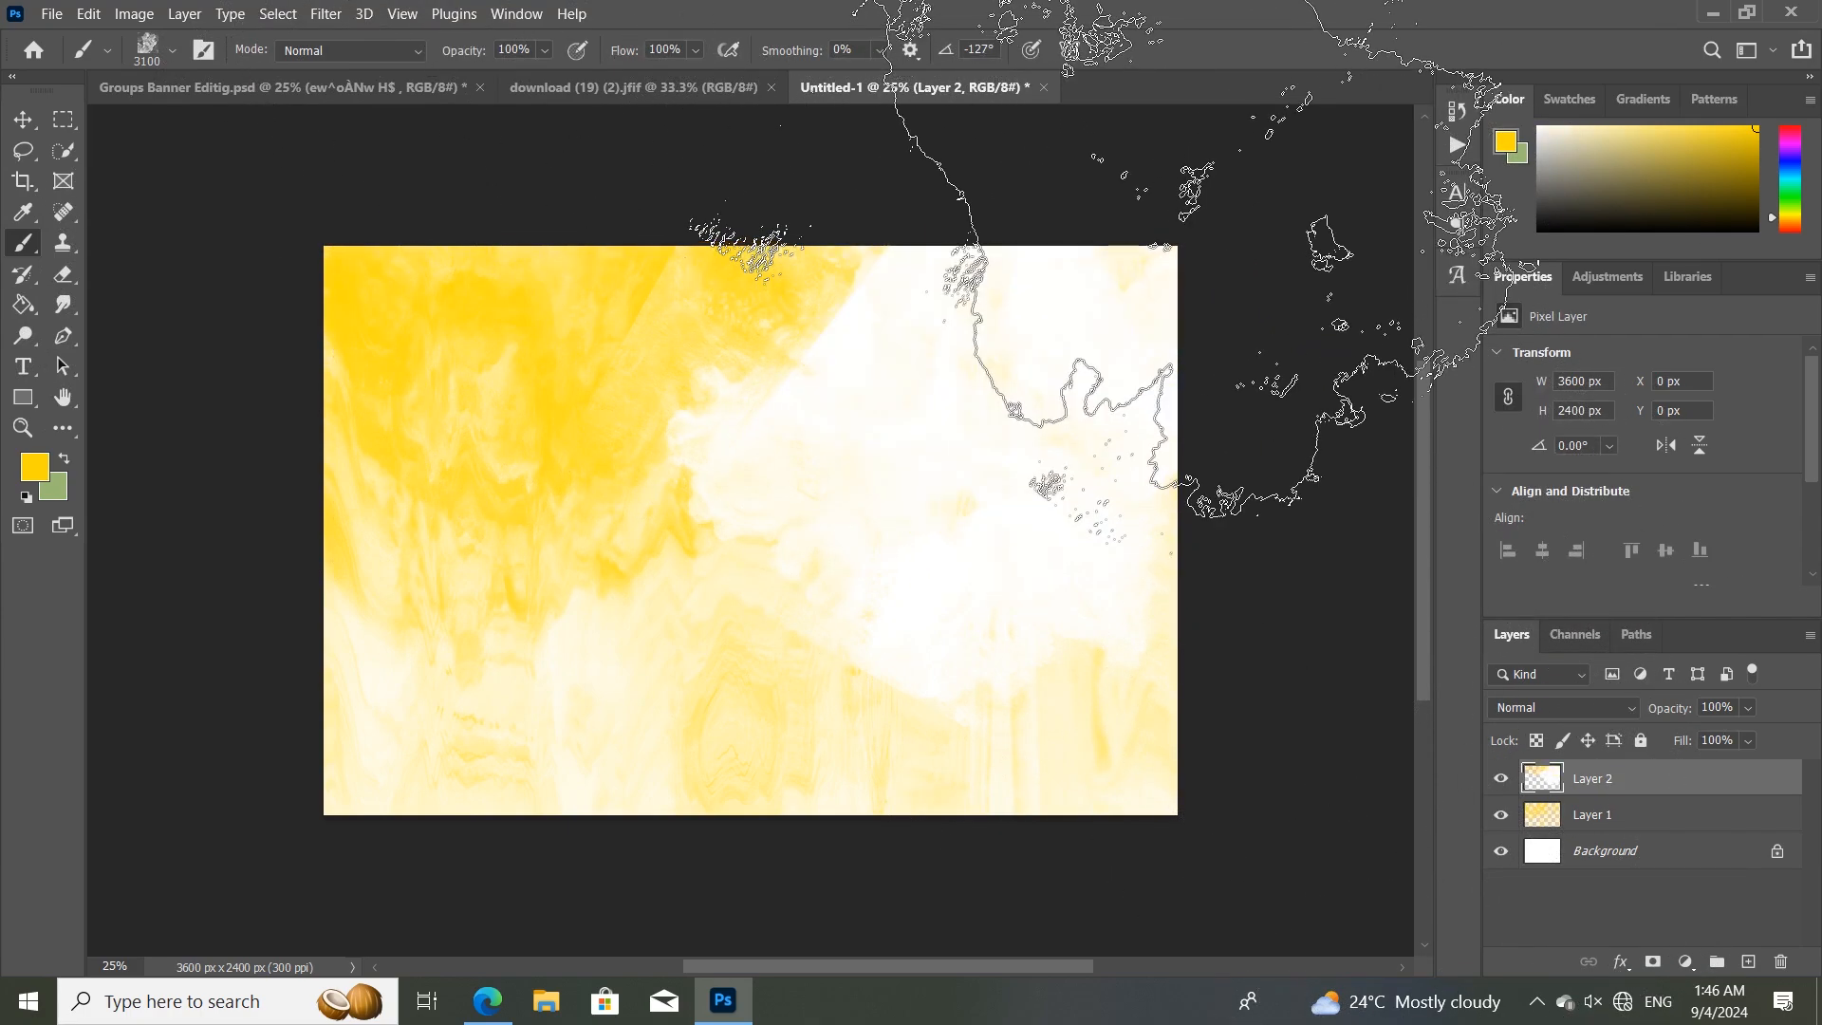
mouse_move(1121, 379)
left_mouse_down()
mouse_move(1046, 600)
mouse_move(1151, 292)
left_mouse_up()
left_click_drag(829, 589, 871, 672)
Switch to the download (19) (2).jfif document and examine the Ganesha artwork up close.
key("ctrl+Tab")
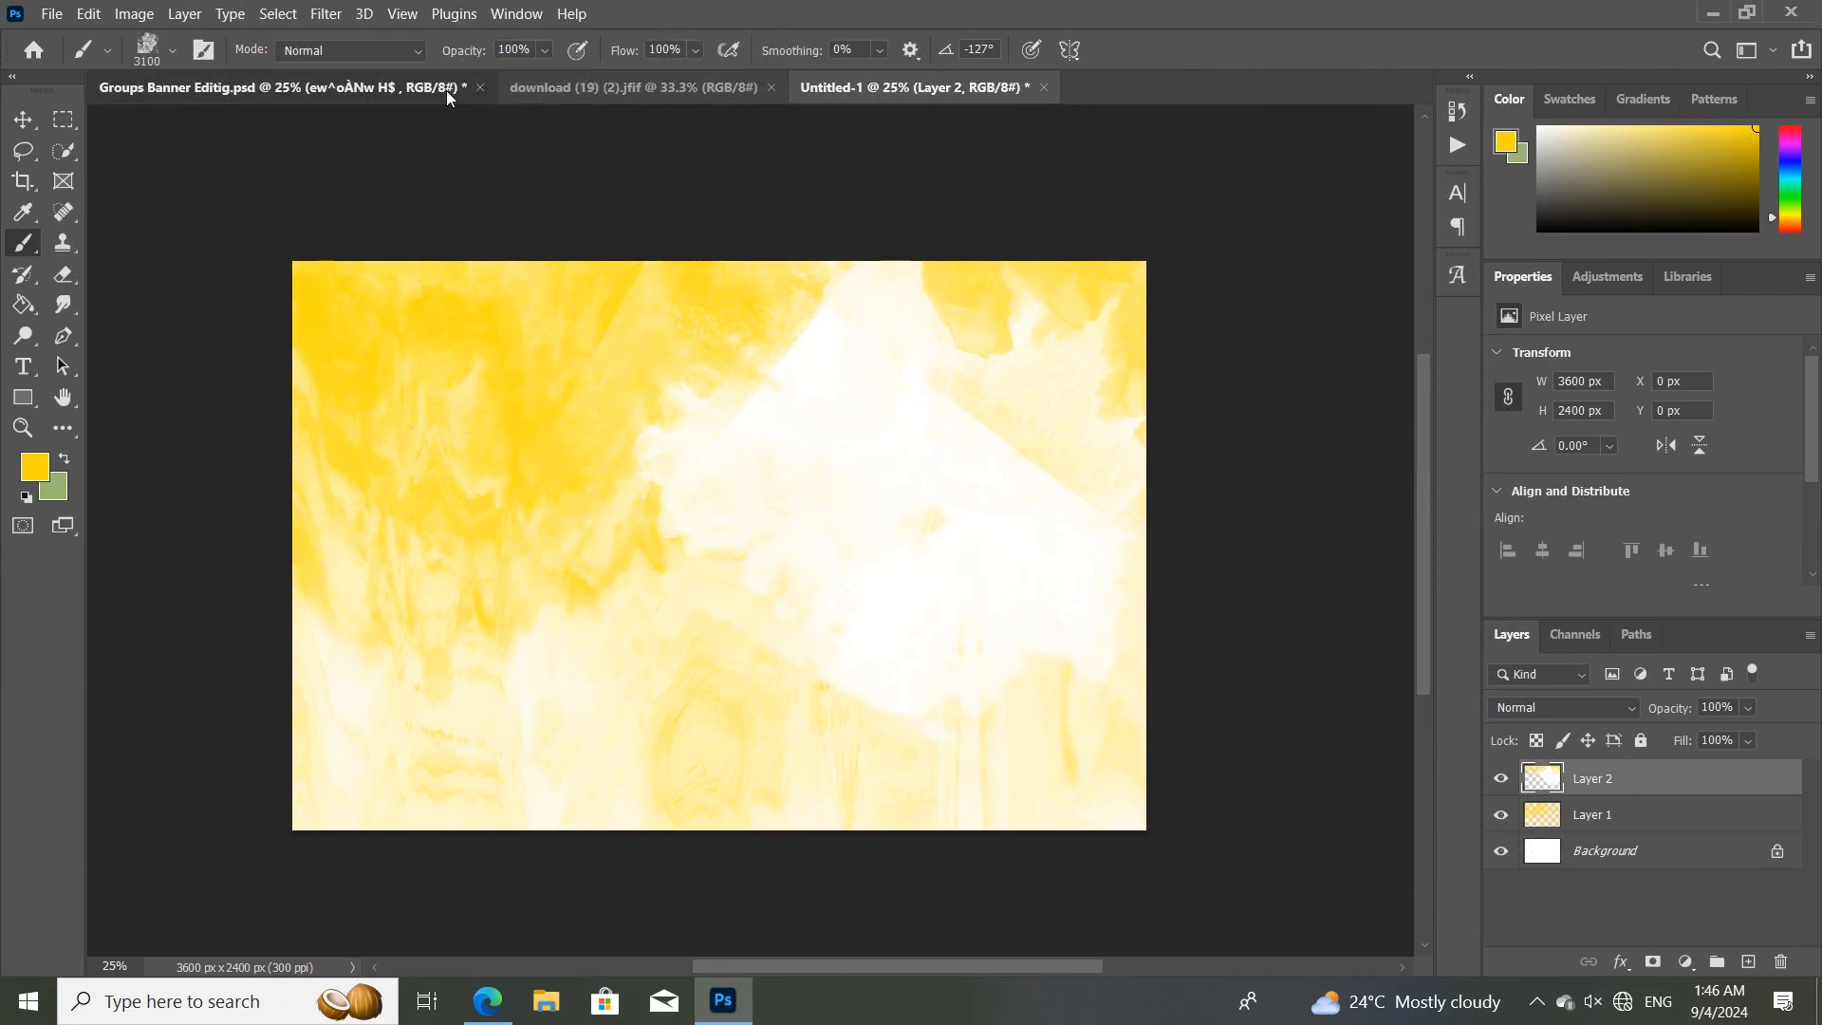
key("ctrl+Tab")
key("ctrl+plus")
key("ctrl+plus")
key("ctrl+plus")
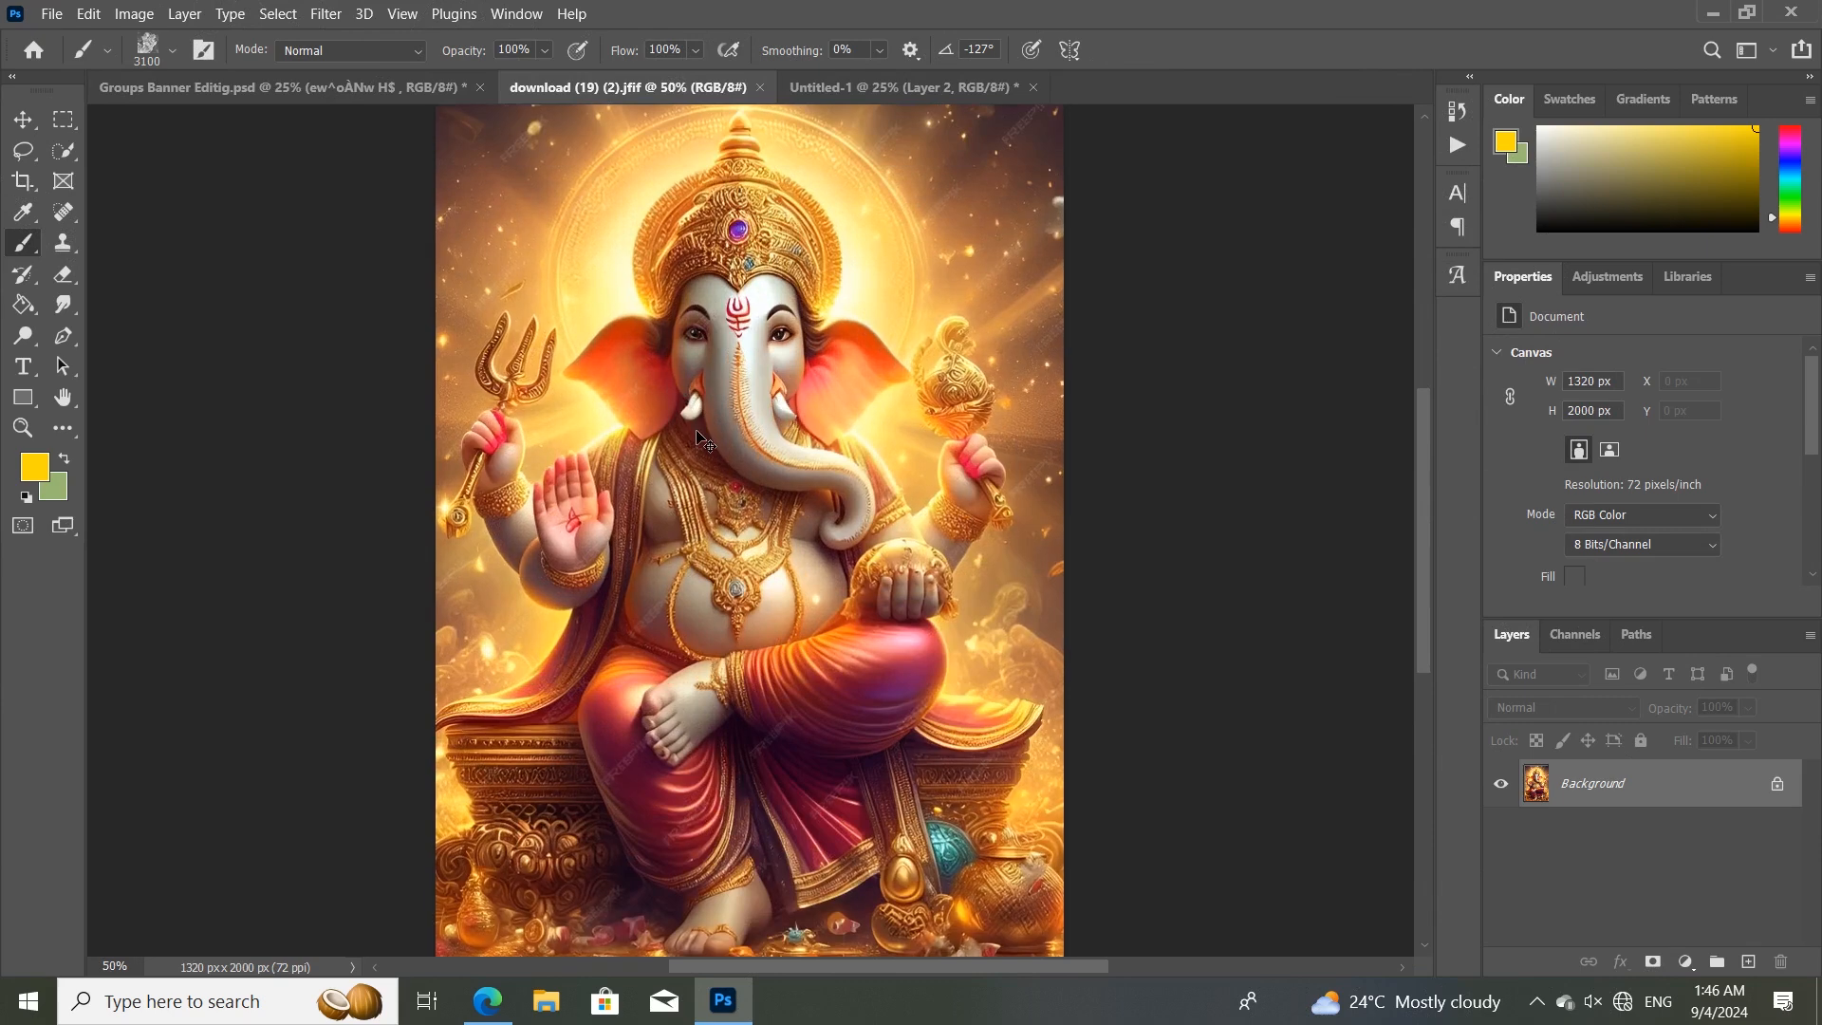
key("ctrl+minus")
key("ctrl+minus")
key("ctrl+minus")
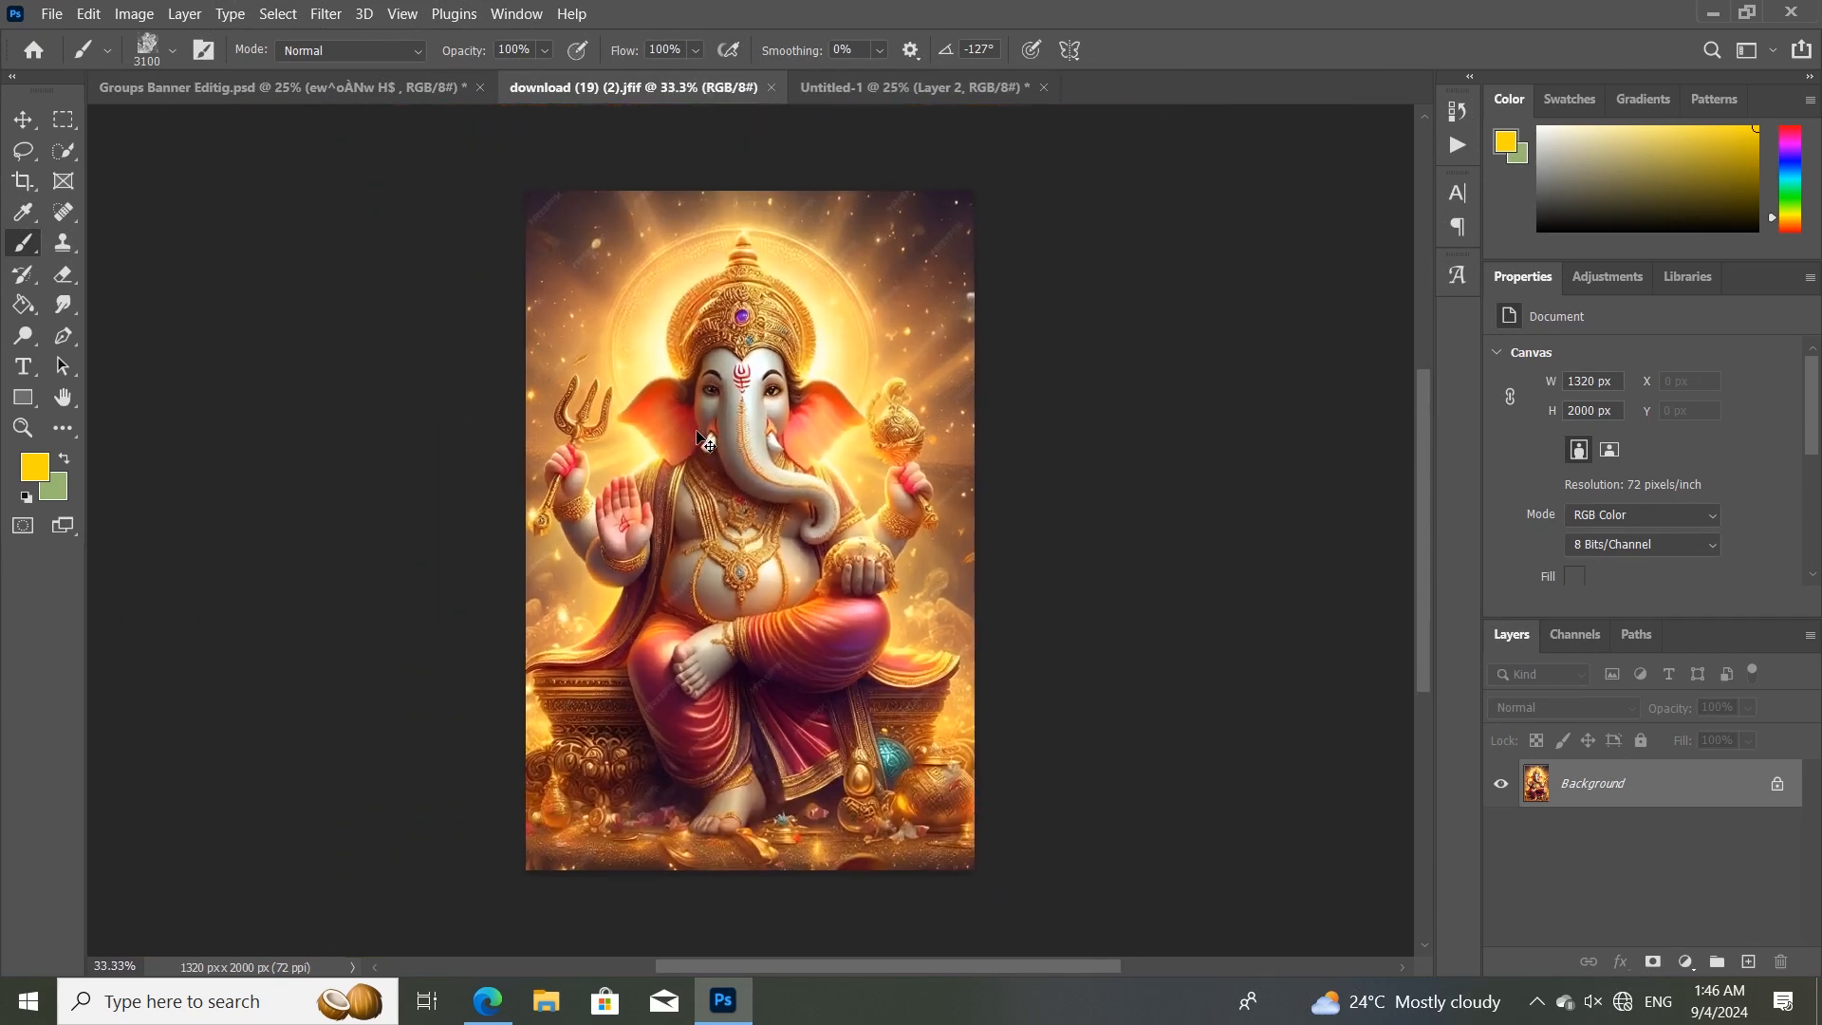
key("ctrl+plus")
key("ctrl+plus")
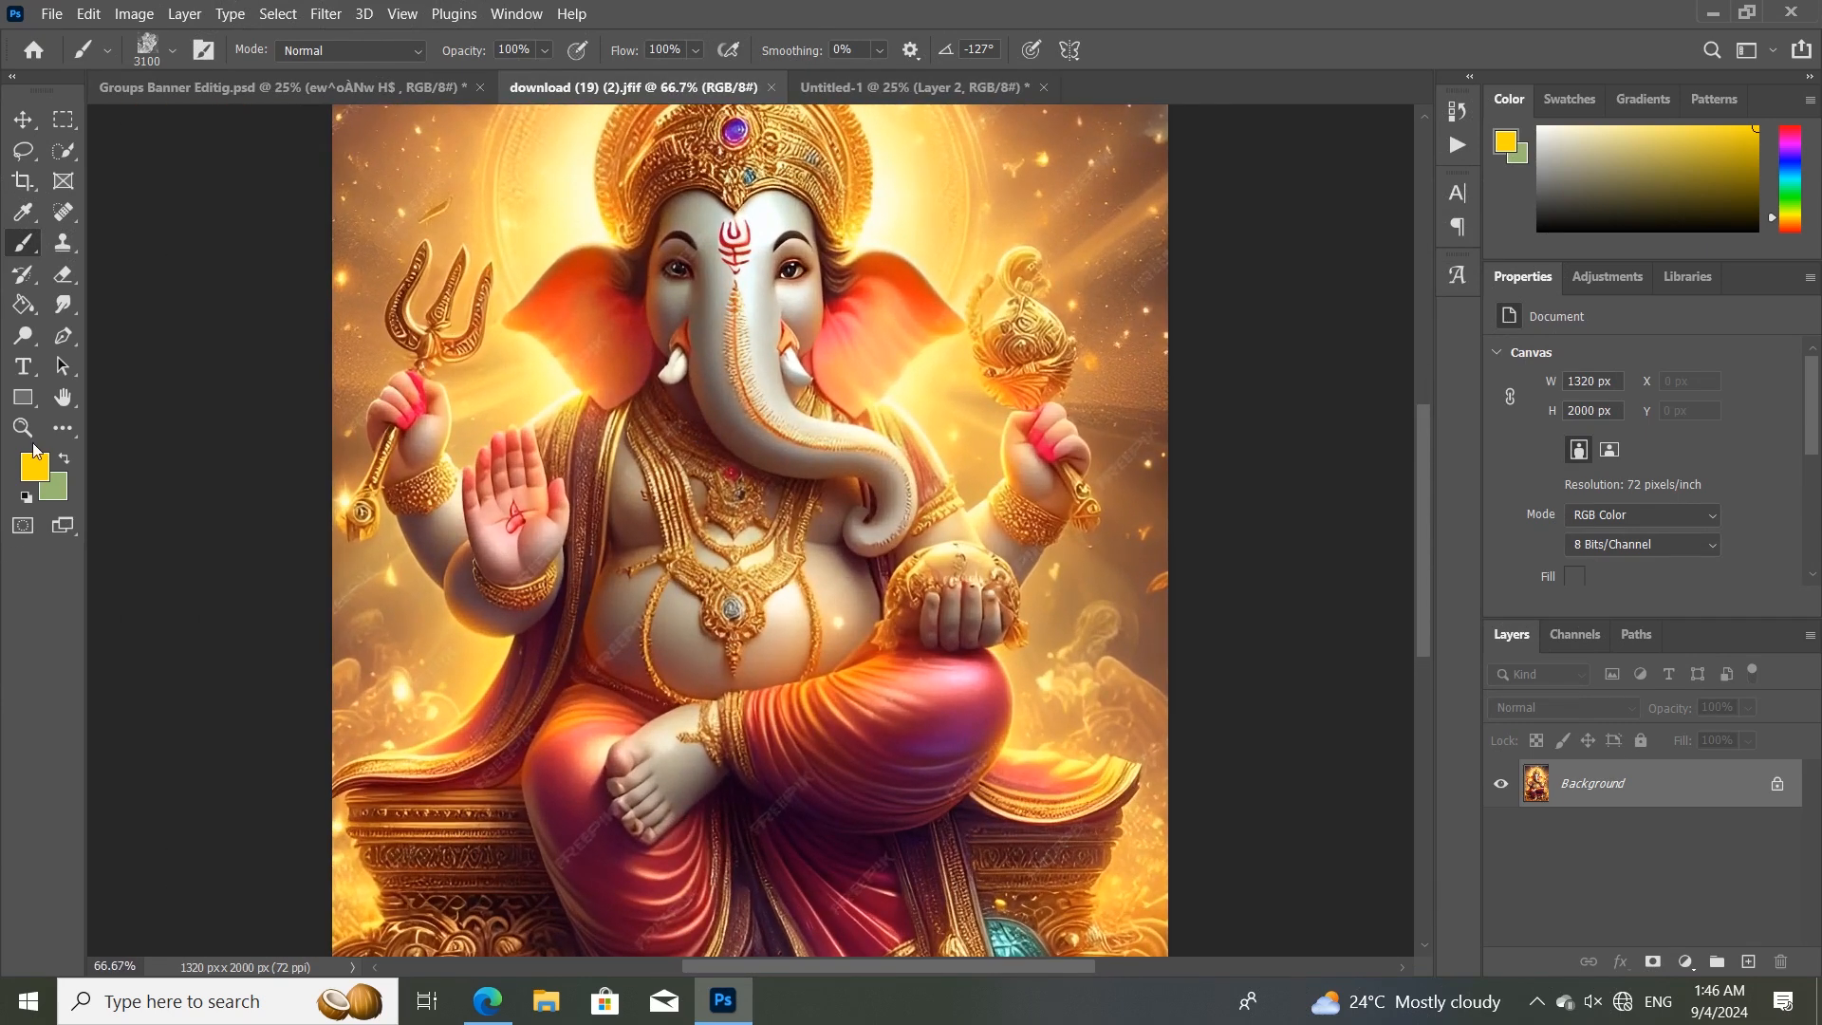
Copy the Ganesha artwork layer from Groups Banner Editig.psd into the Untitled-1 document and place it over the yellow area.
left_click(61, 339)
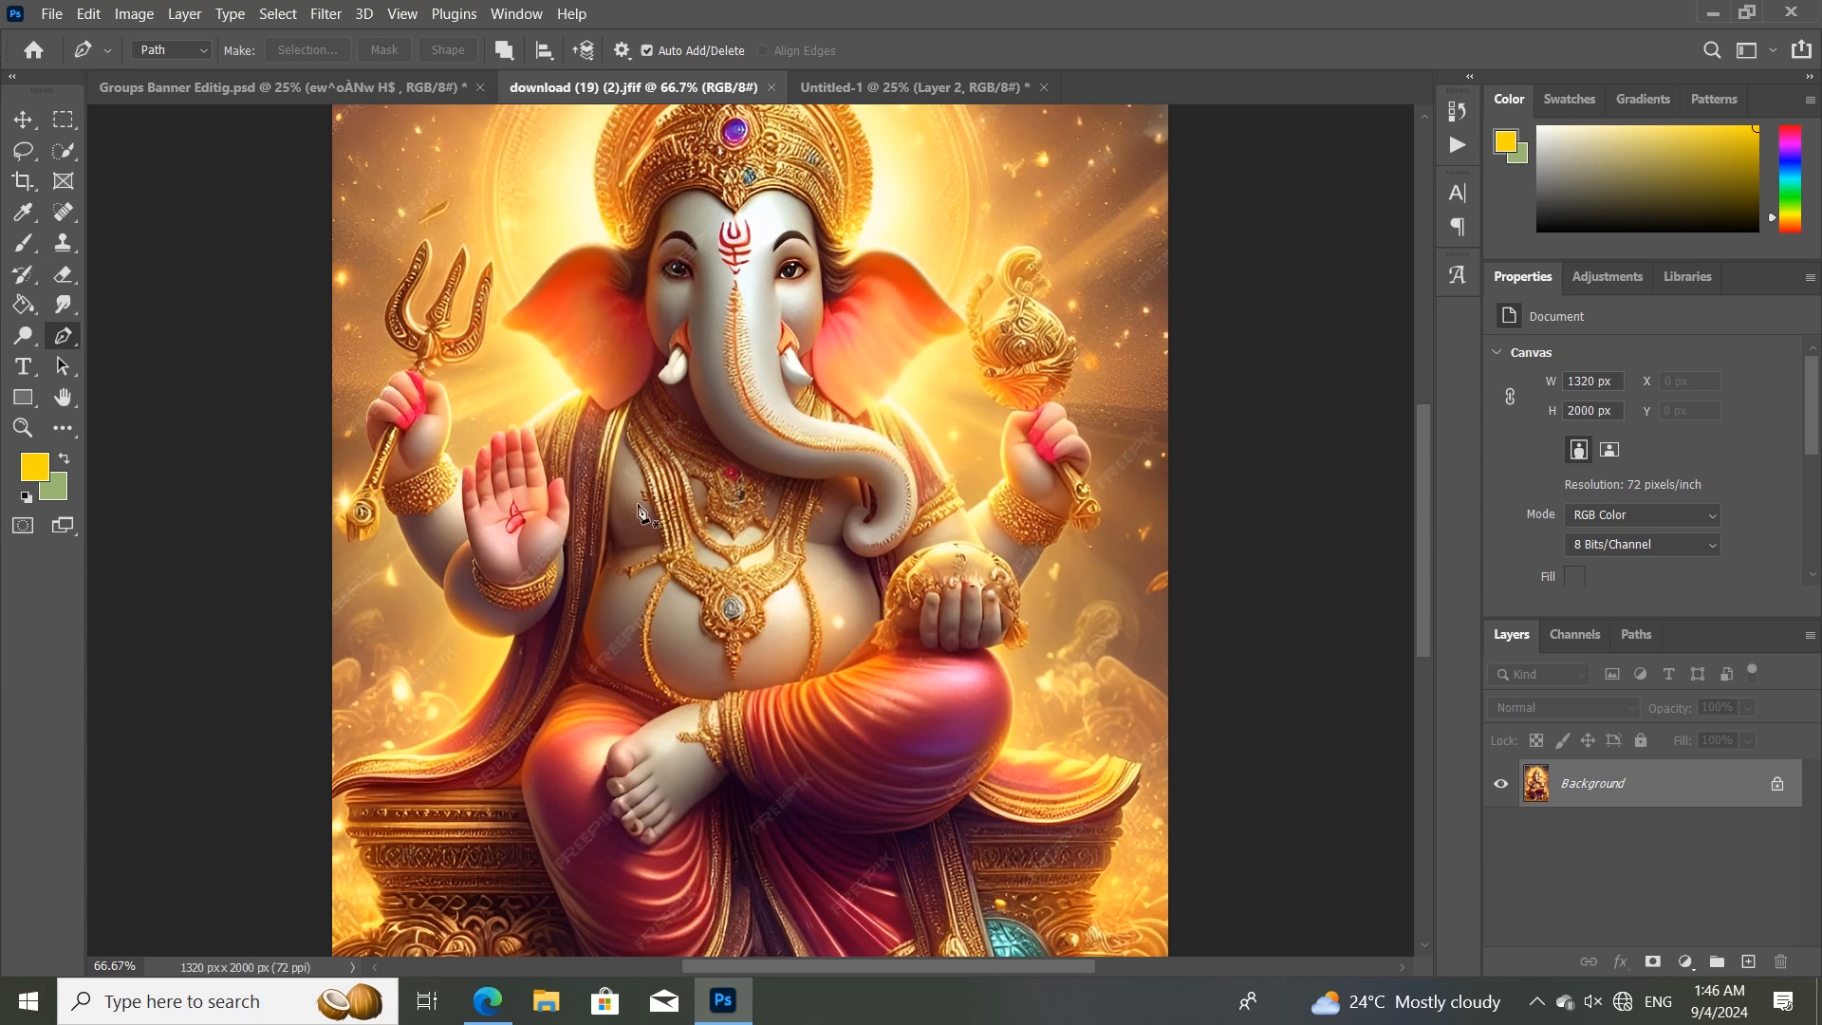
left_click(365, 91)
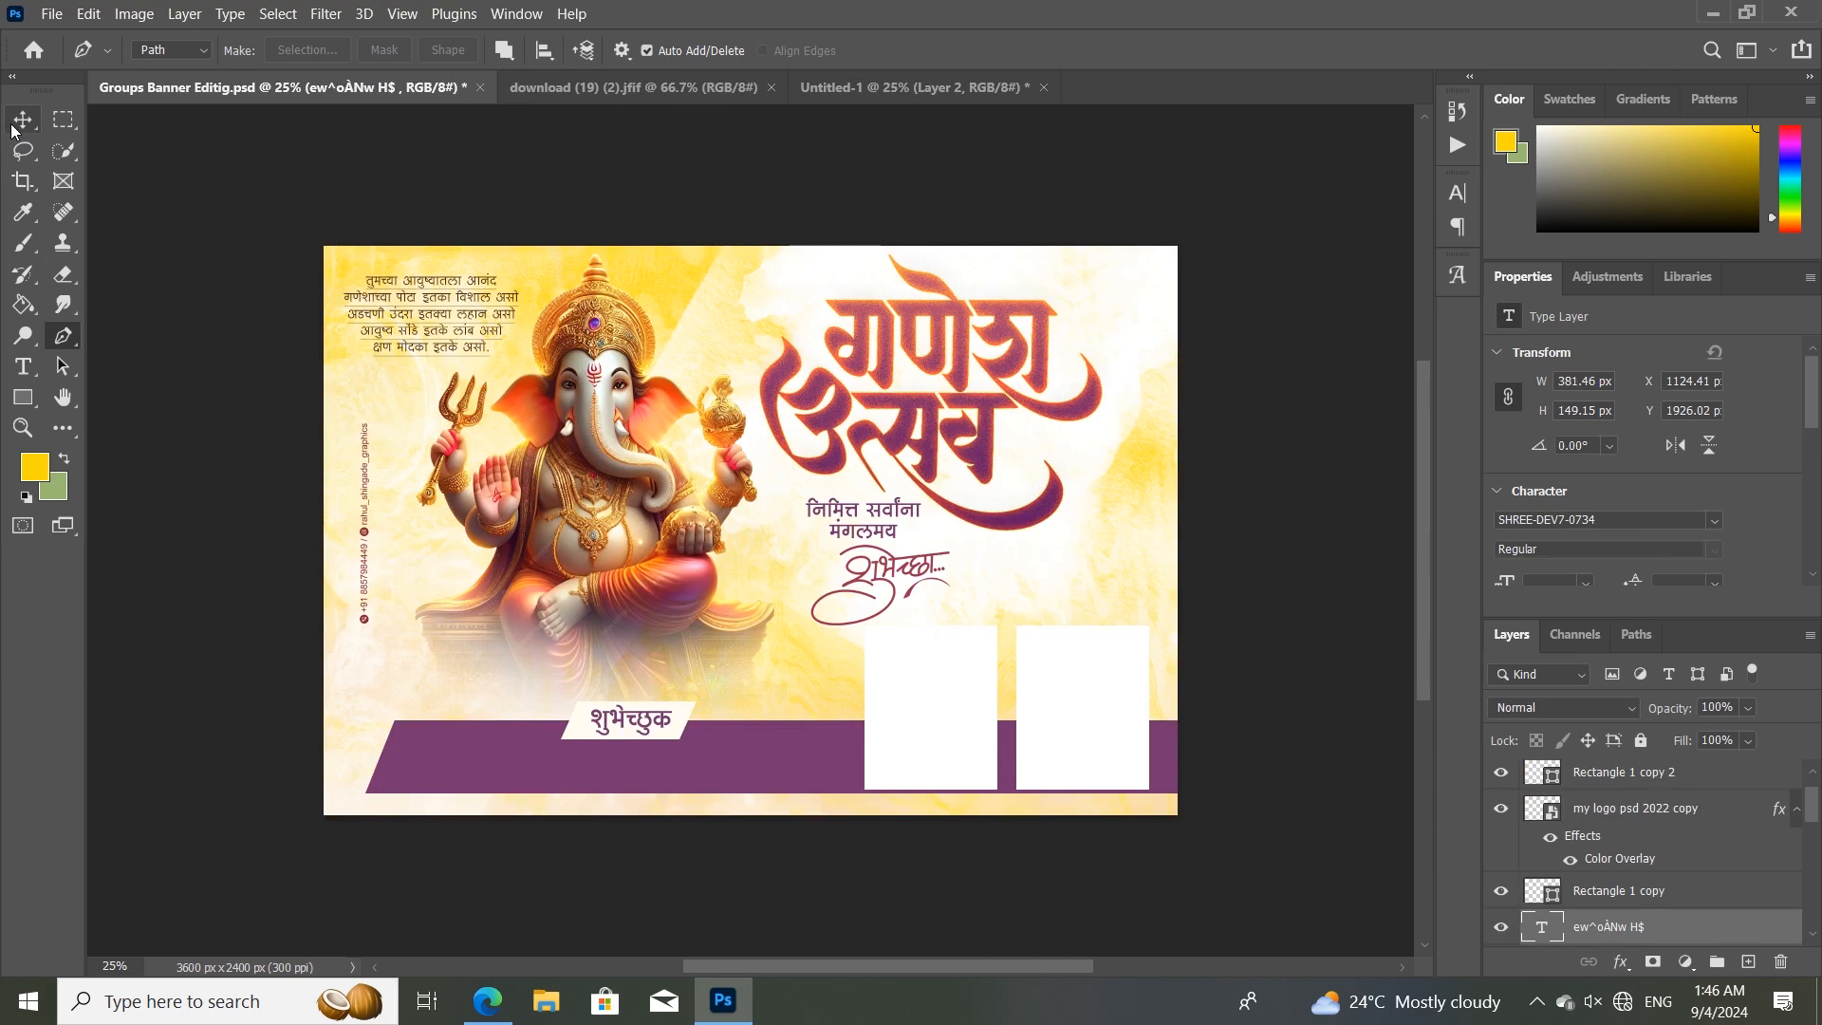
left_click(23, 119)
left_click_drag(570, 407, 527, 488)
left_click(1598, 779)
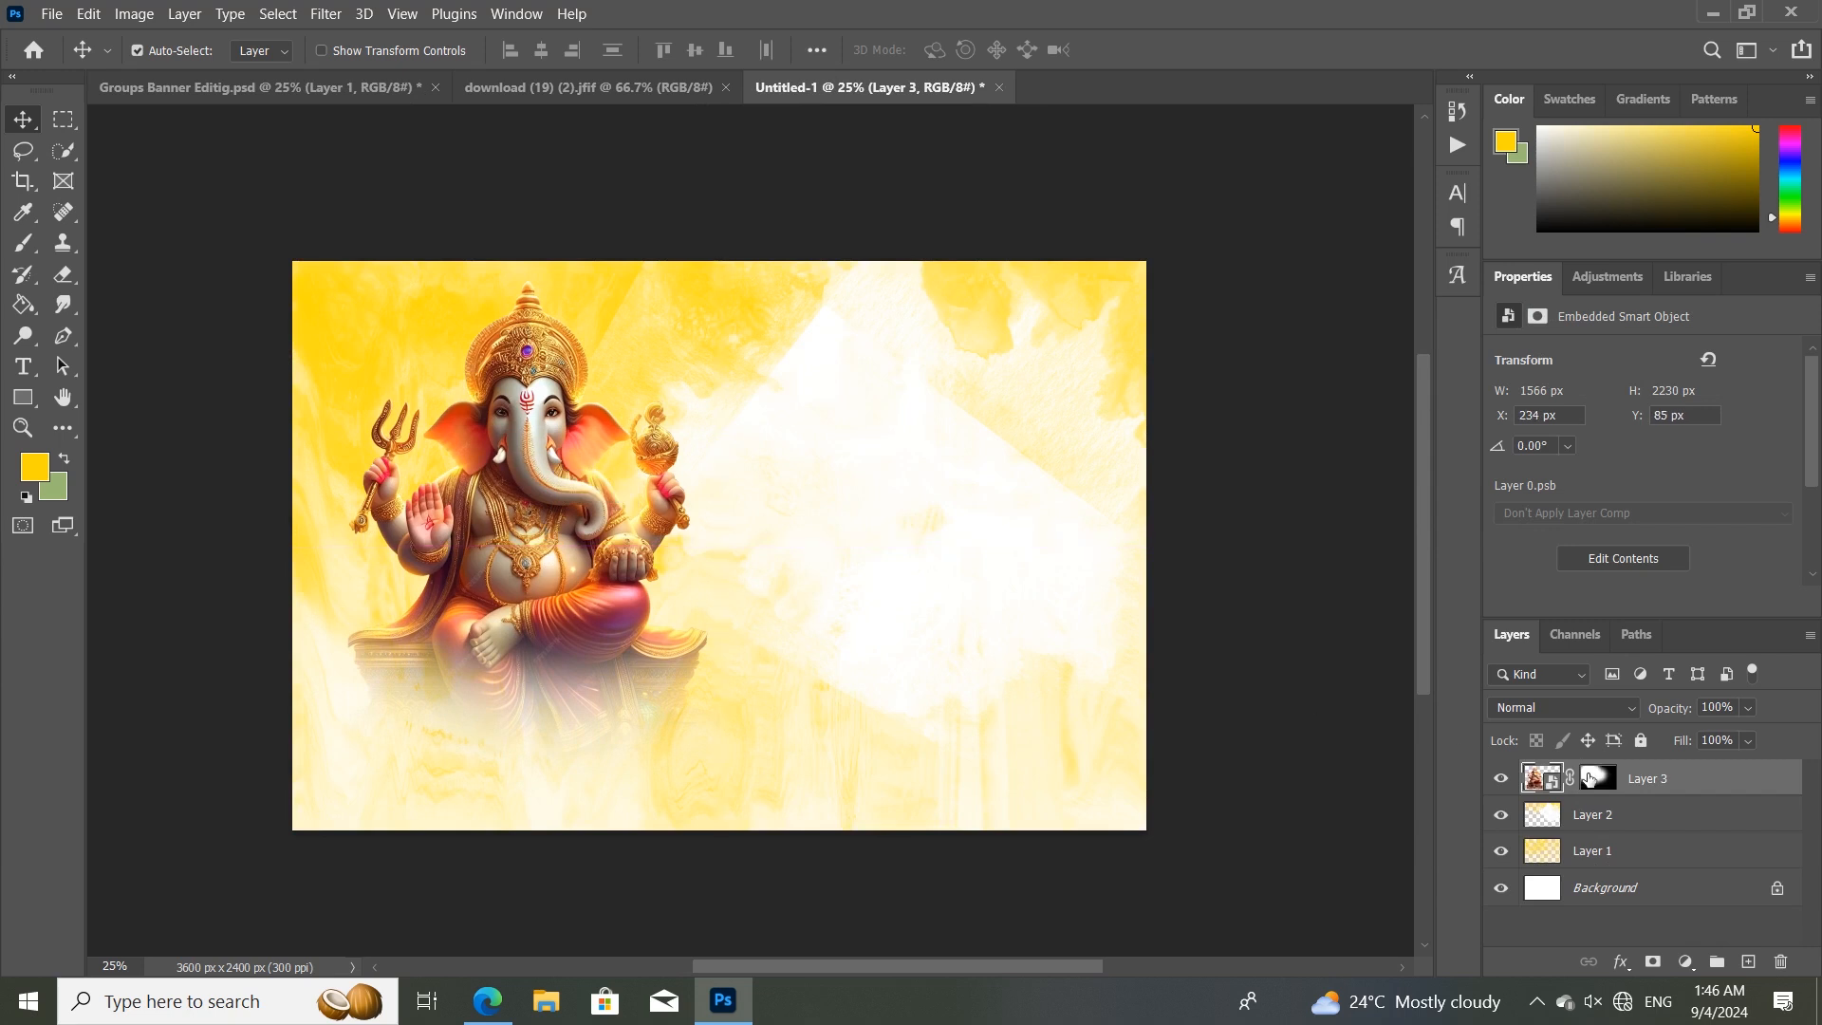
Shift the Ganesha artwork slightly right and replace its layer mask with a solid black one.
key("Delete")
left_click_drag(577, 604, 607, 603)
left_click(1649, 961, "alt")
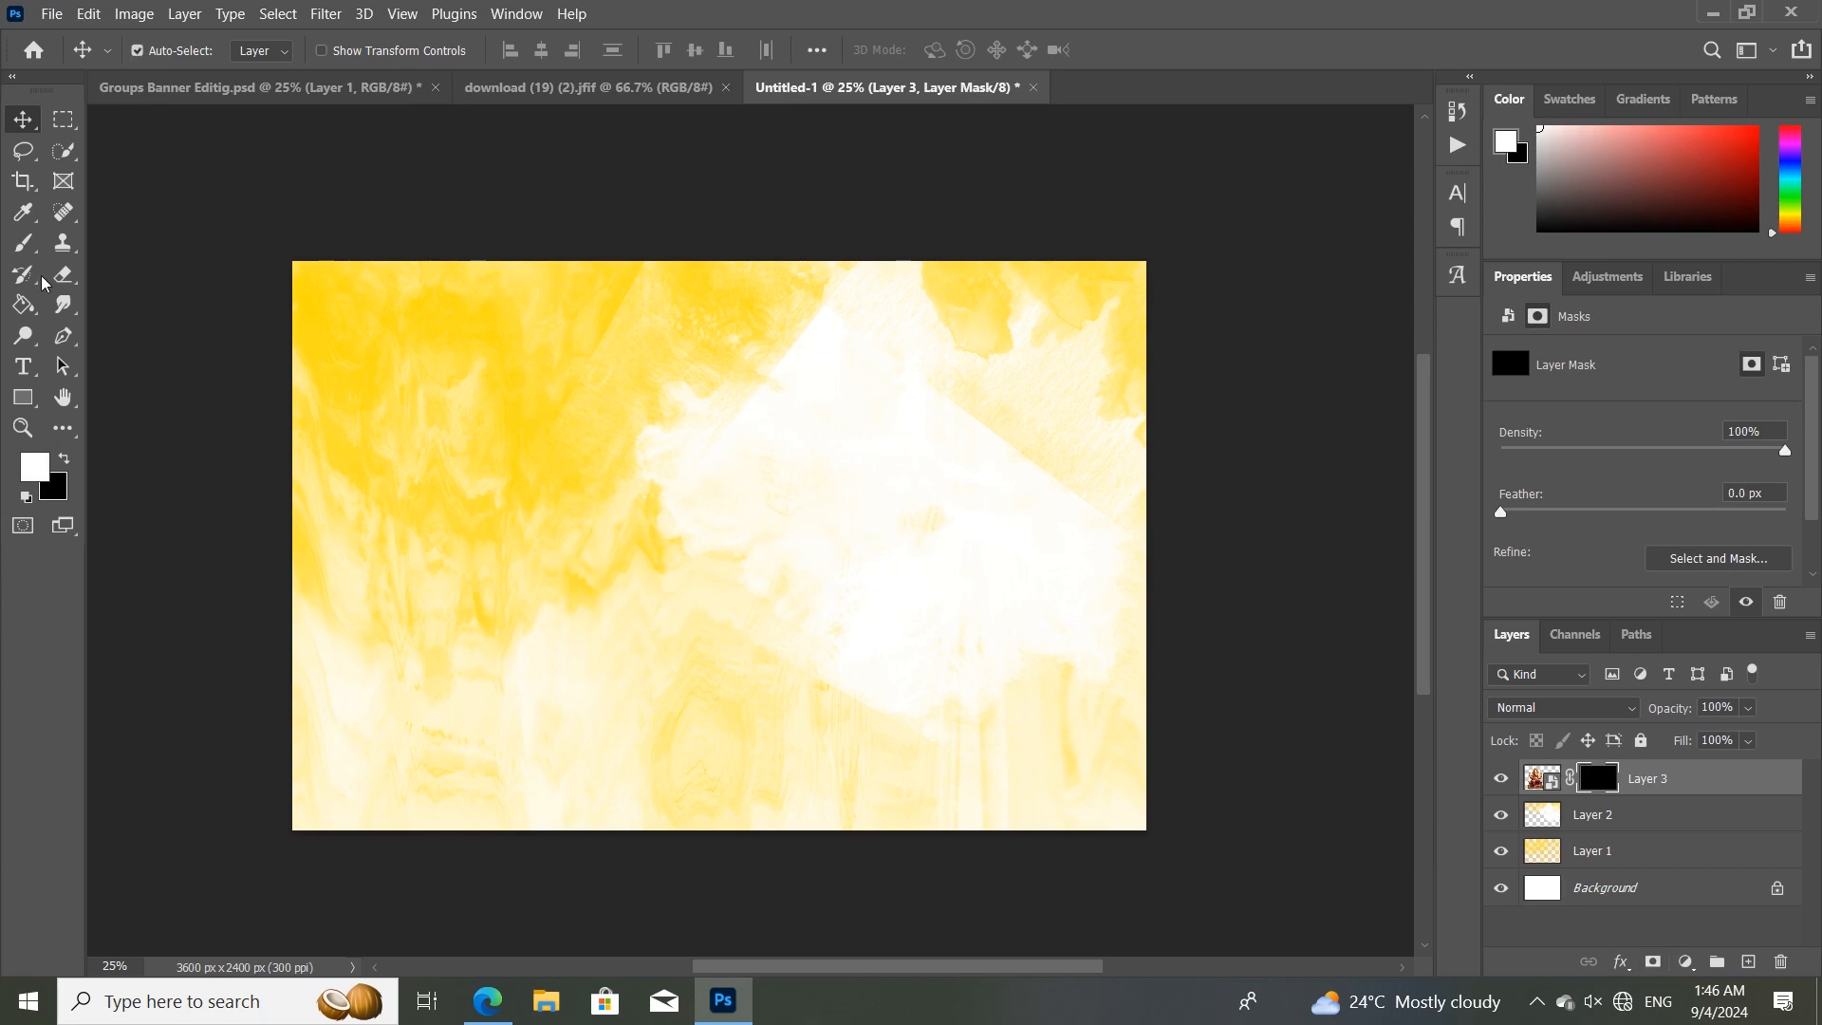
Choose a soft round brush with 0% hardness and reduce its size to 1400 px for painting on Layer 3's mask.
left_click(26, 243)
right_click(688, 650)
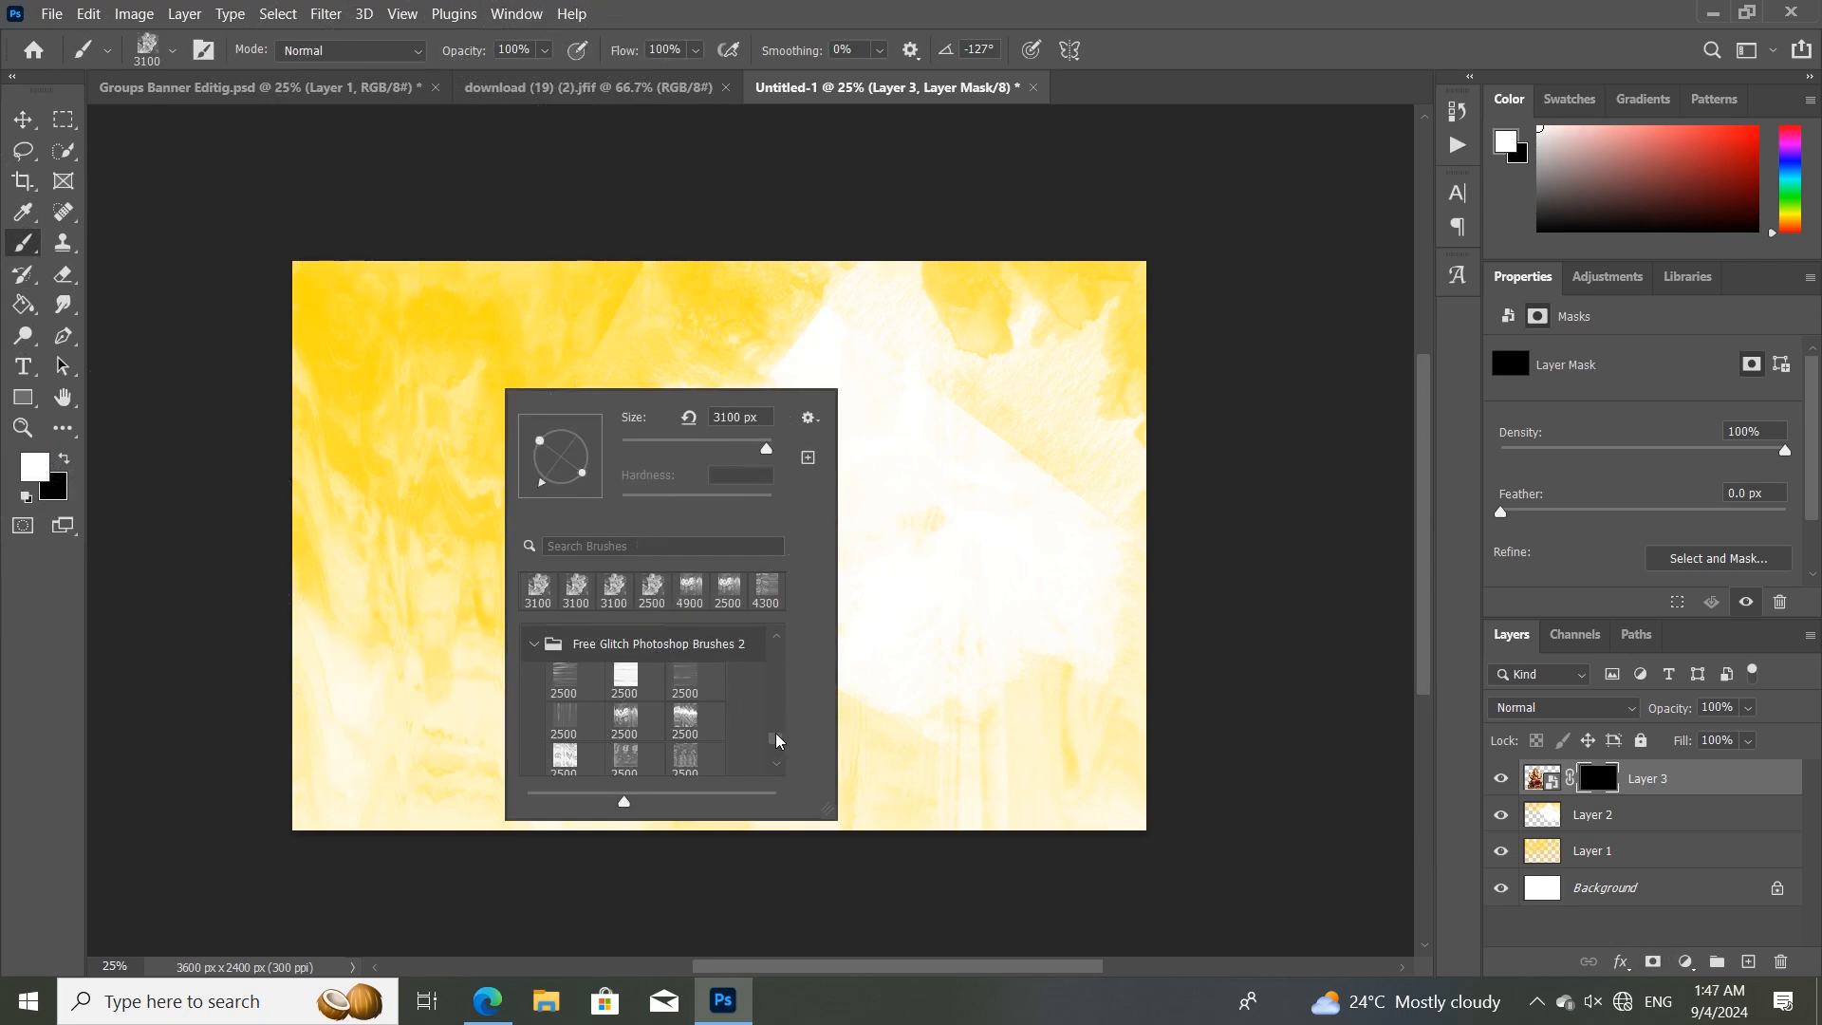
left_click_drag(777, 738, 783, 642)
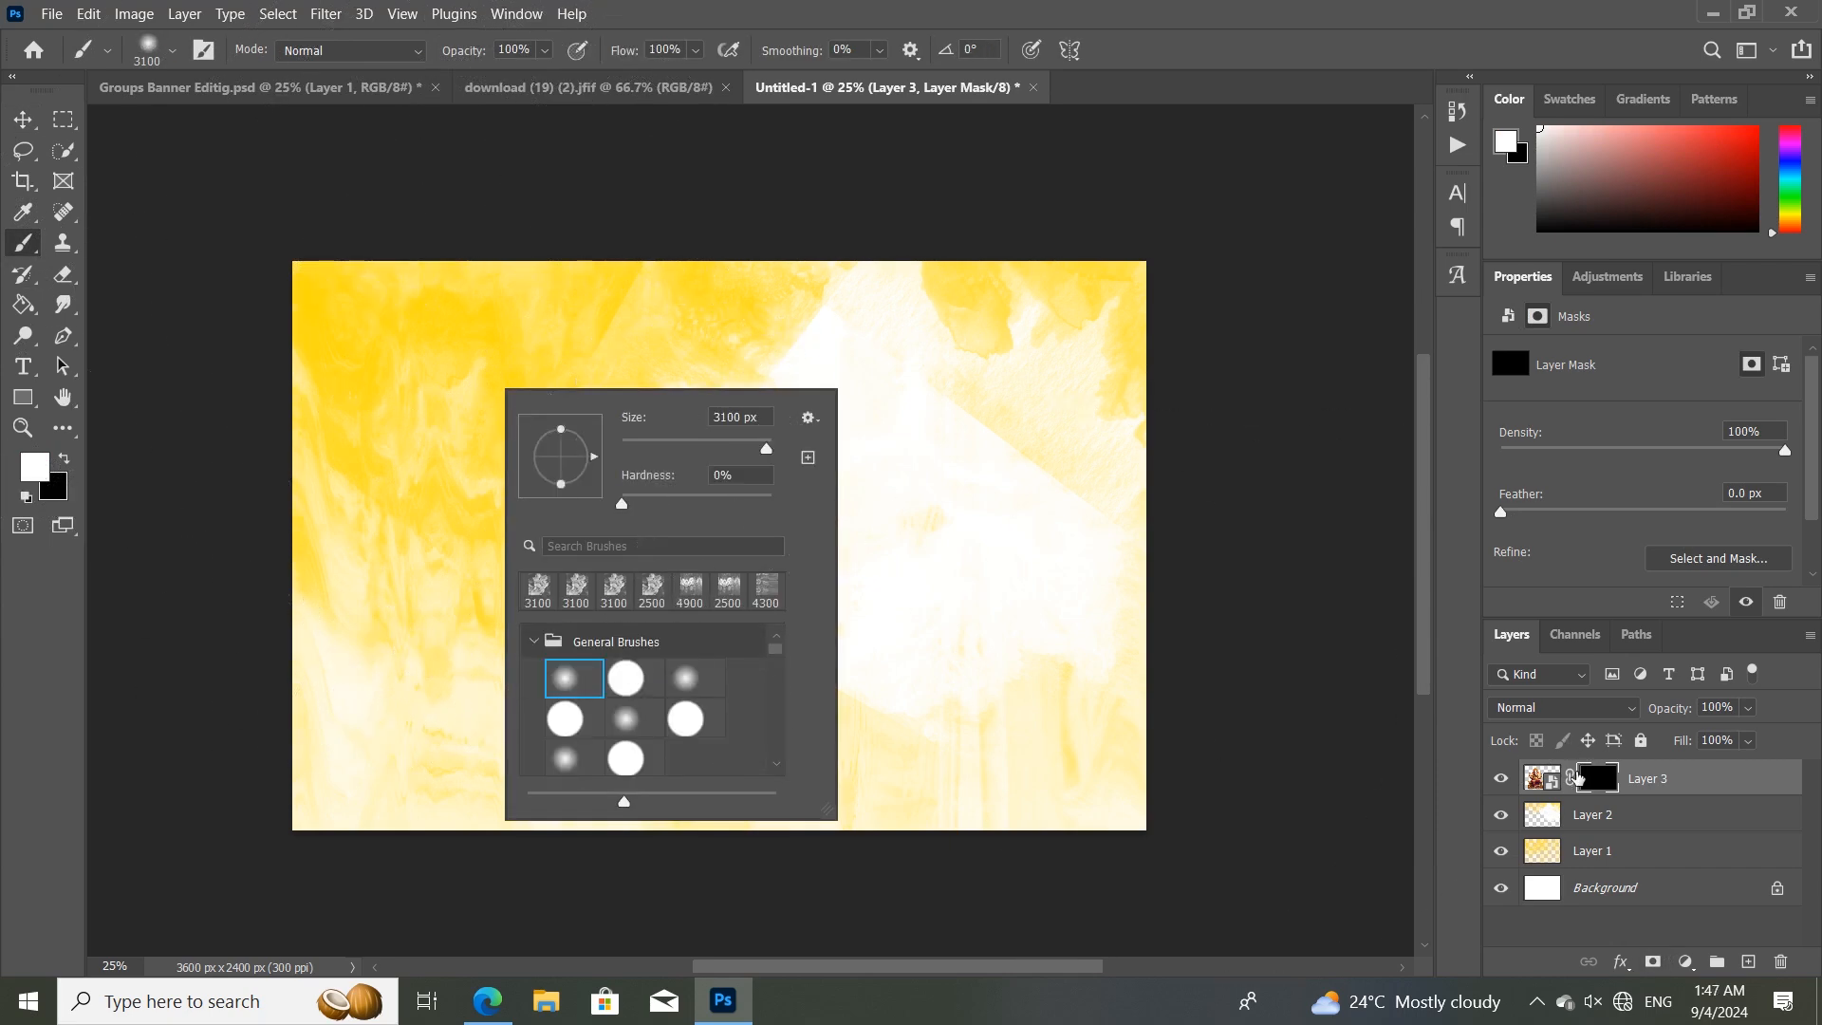
left_click(1593, 780)
key("bracketleft")
key("bracketleft")
key("bracketleft")
key("bracketleft")
key("bracketleft")
key("bracketleft")
key("bracketleft")
key("bracketleft")
key("bracketleft")
key("bracketleft")
key("bracketleft")
key("bracketleft")
key("bracketleft")
key("bracketleft")
key("bracketleft")
key("bracketleft")
key("bracketleft")
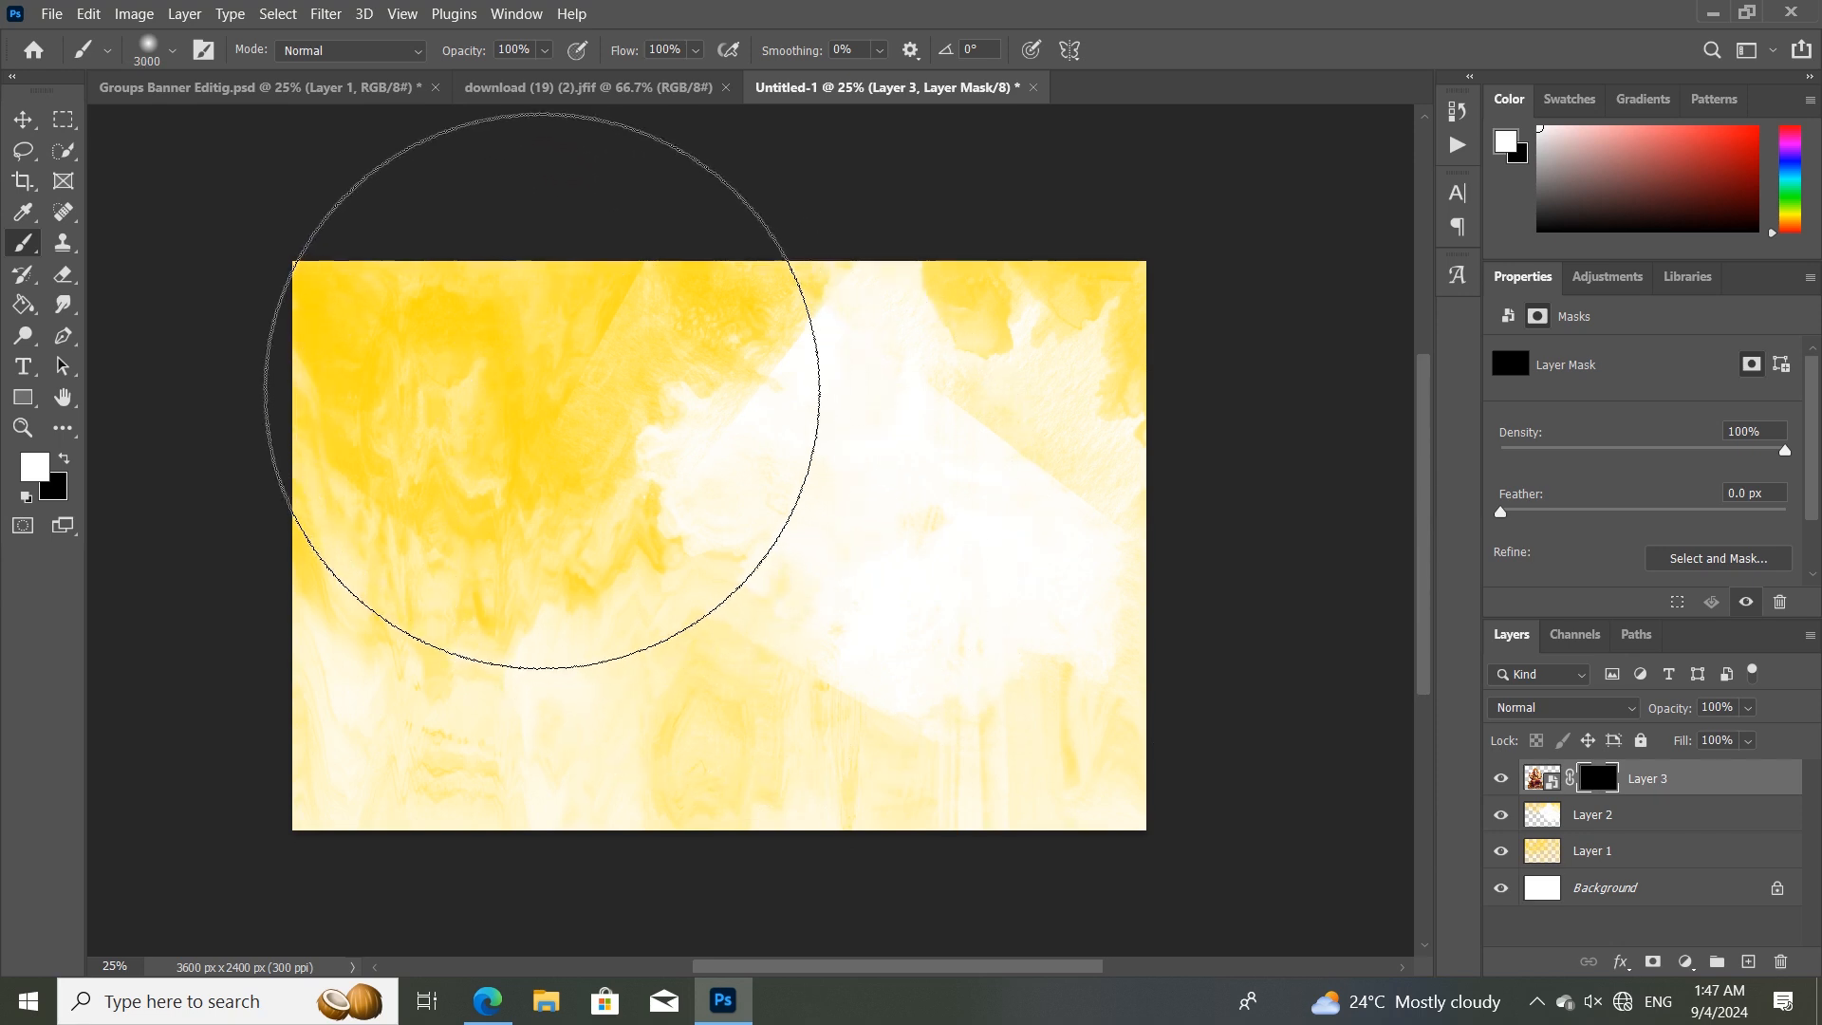
Try painting on Layer 3's mask to reveal Ganesha's upper body and blend the lower part into the background.
mouse_move(521, 326)
left_mouse_down()
mouse_move(476, 338)
mouse_move(492, 366)
mouse_move(759, 503)
left_mouse_up()
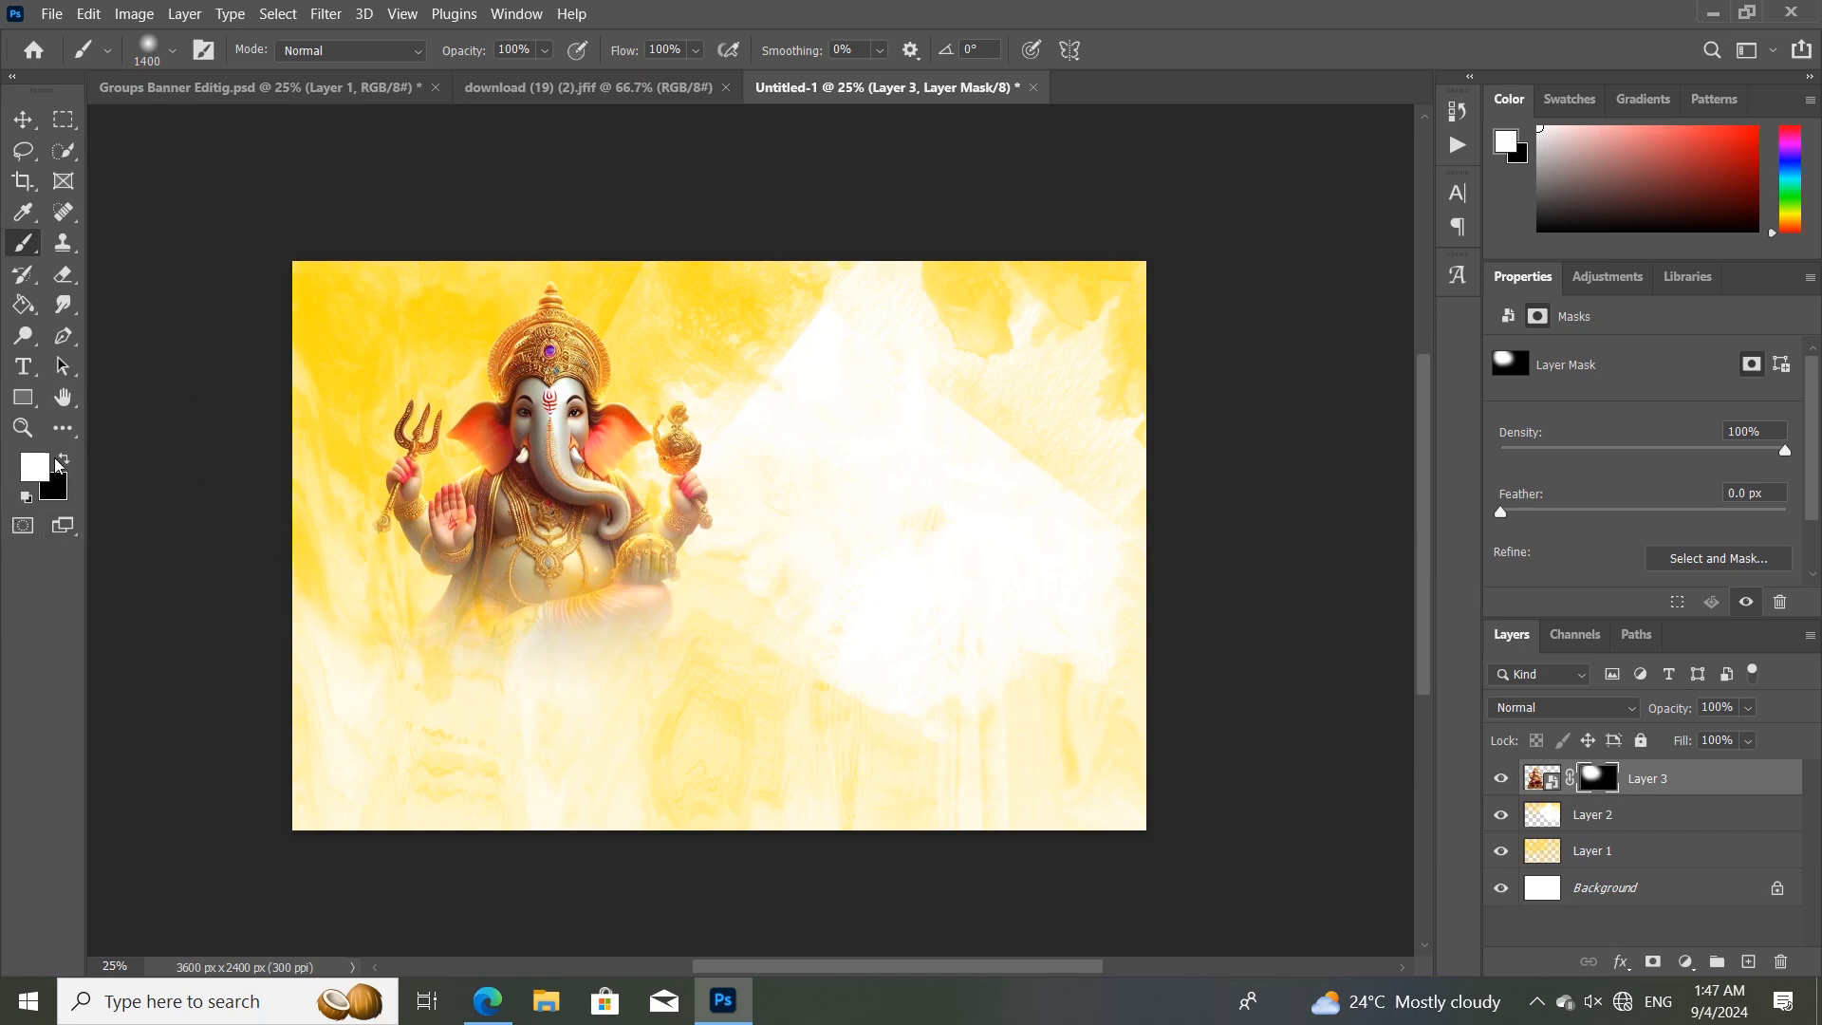
mouse_move(592, 380)
left_mouse_down()
mouse_move(526, 447)
mouse_move(618, 533)
mouse_move(444, 561)
mouse_move(680, 734)
mouse_move(620, 777)
mouse_move(671, 743)
left_mouse_up()
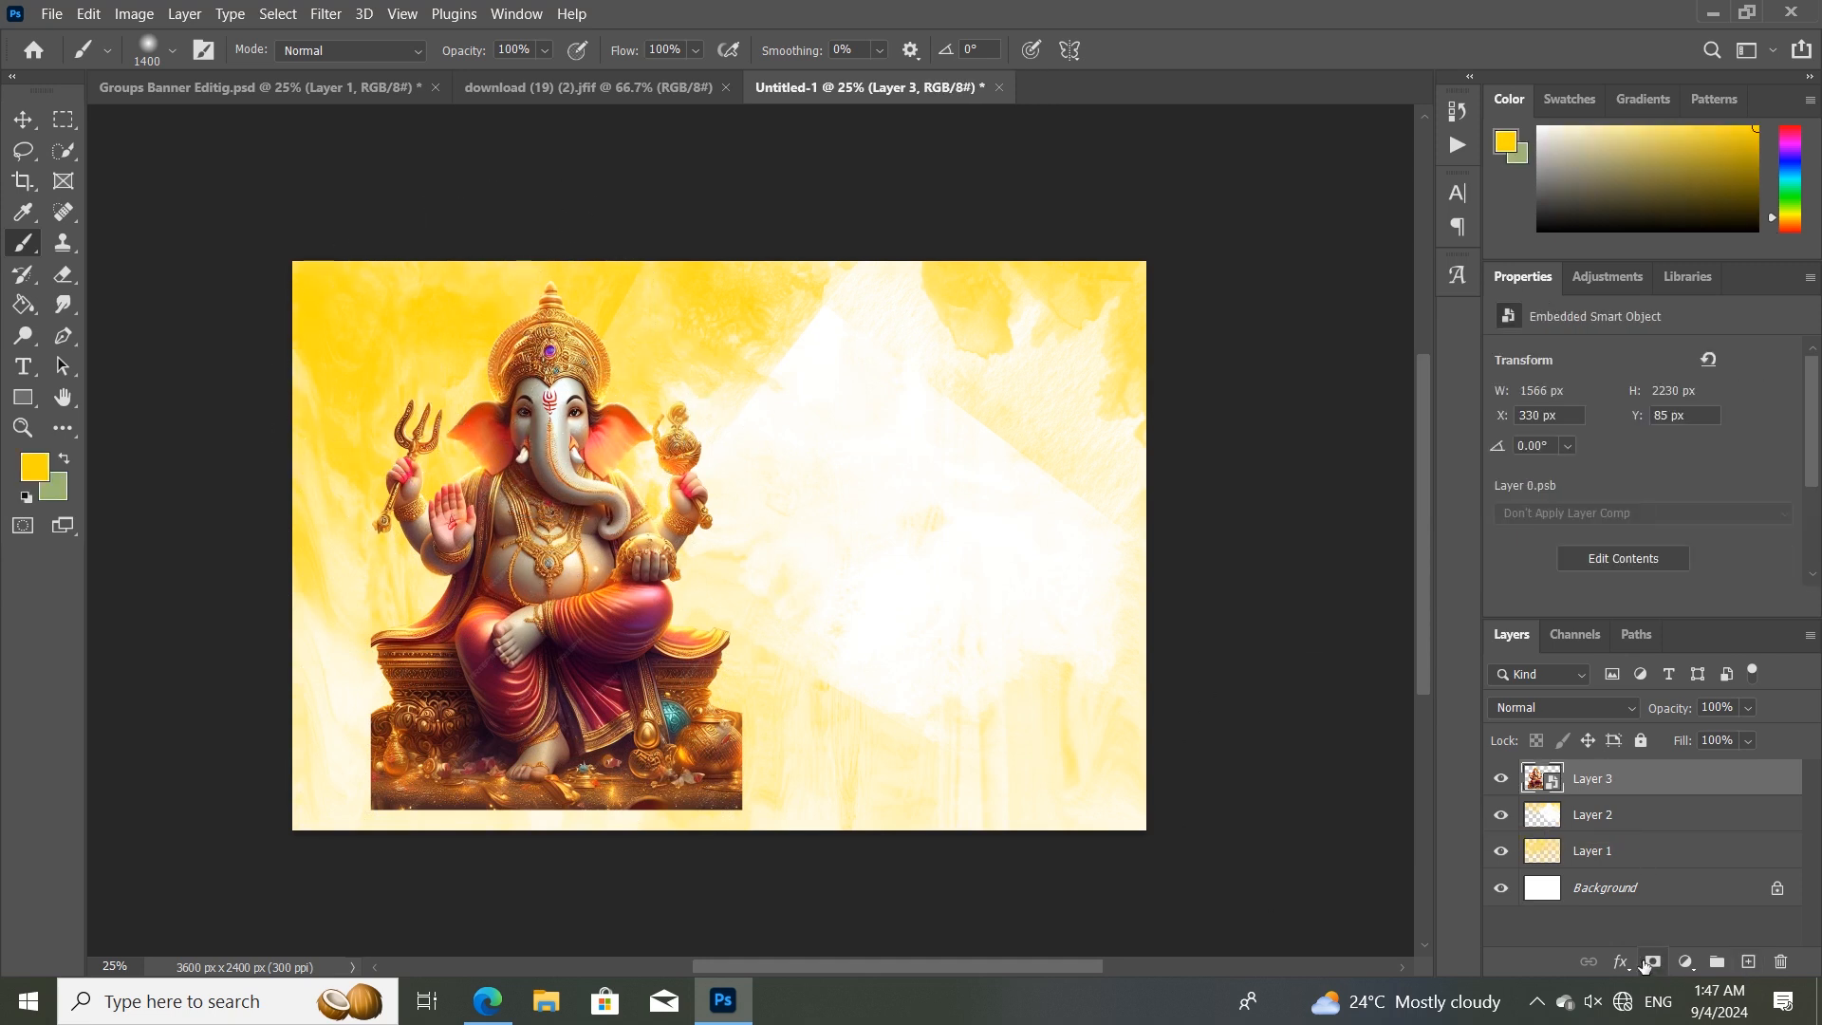
Mask Layer 3 in solid black, painting white to bring back the whole Ganesha figure and black to fade the throne's base.
left_click(1650, 962)
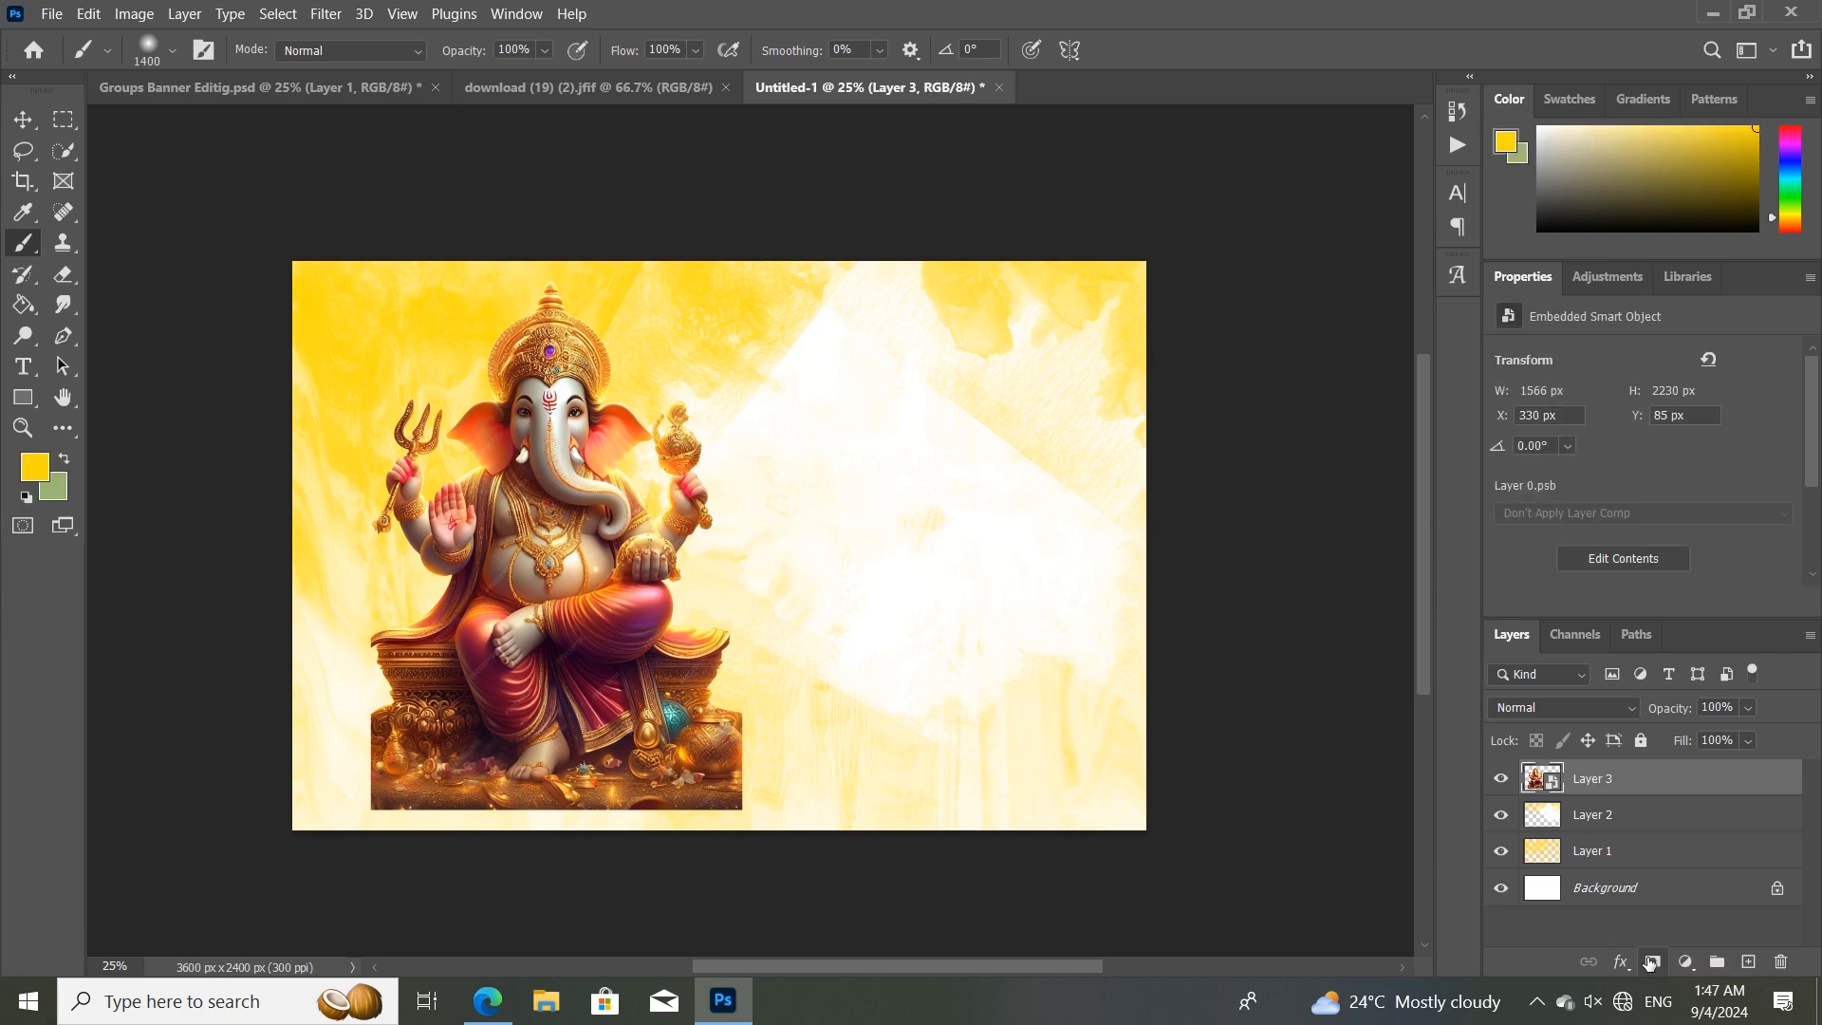
left_click(1652, 962, "alt")
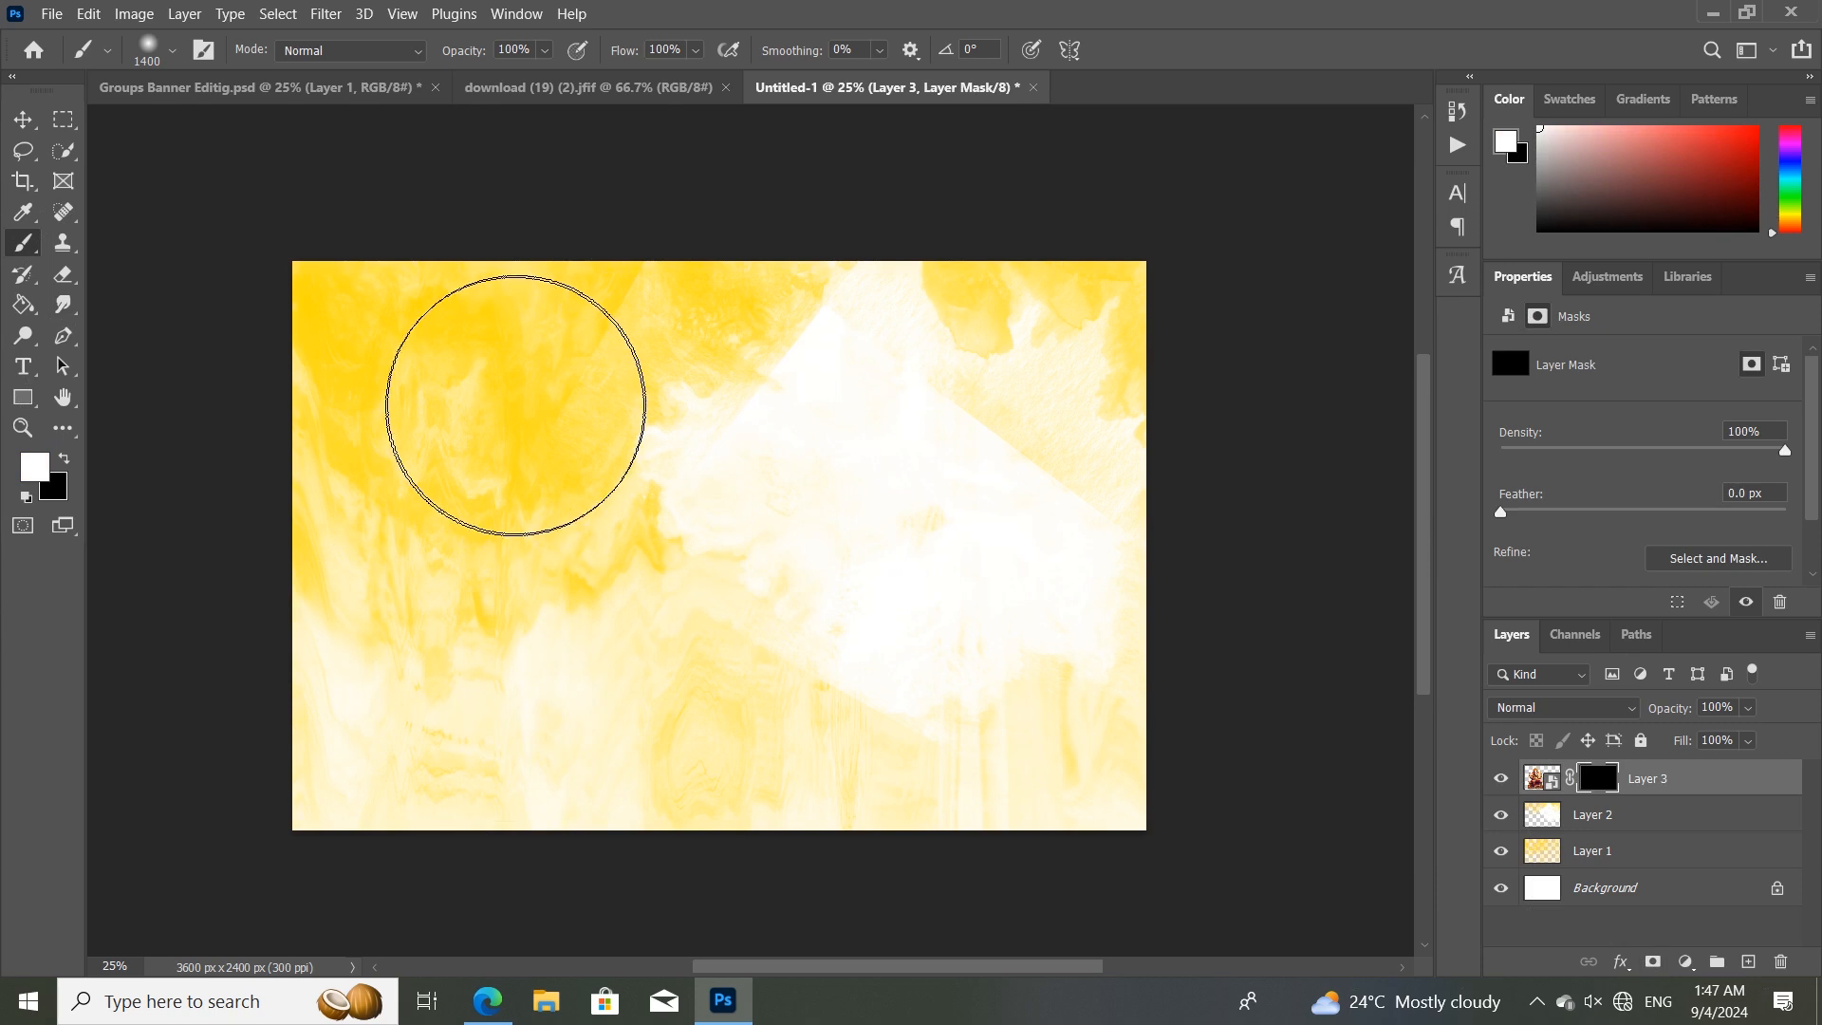
mouse_move(516, 398)
left_mouse_down()
mouse_move(472, 376)
mouse_move(493, 361)
mouse_move(623, 411)
mouse_move(570, 551)
left_mouse_up()
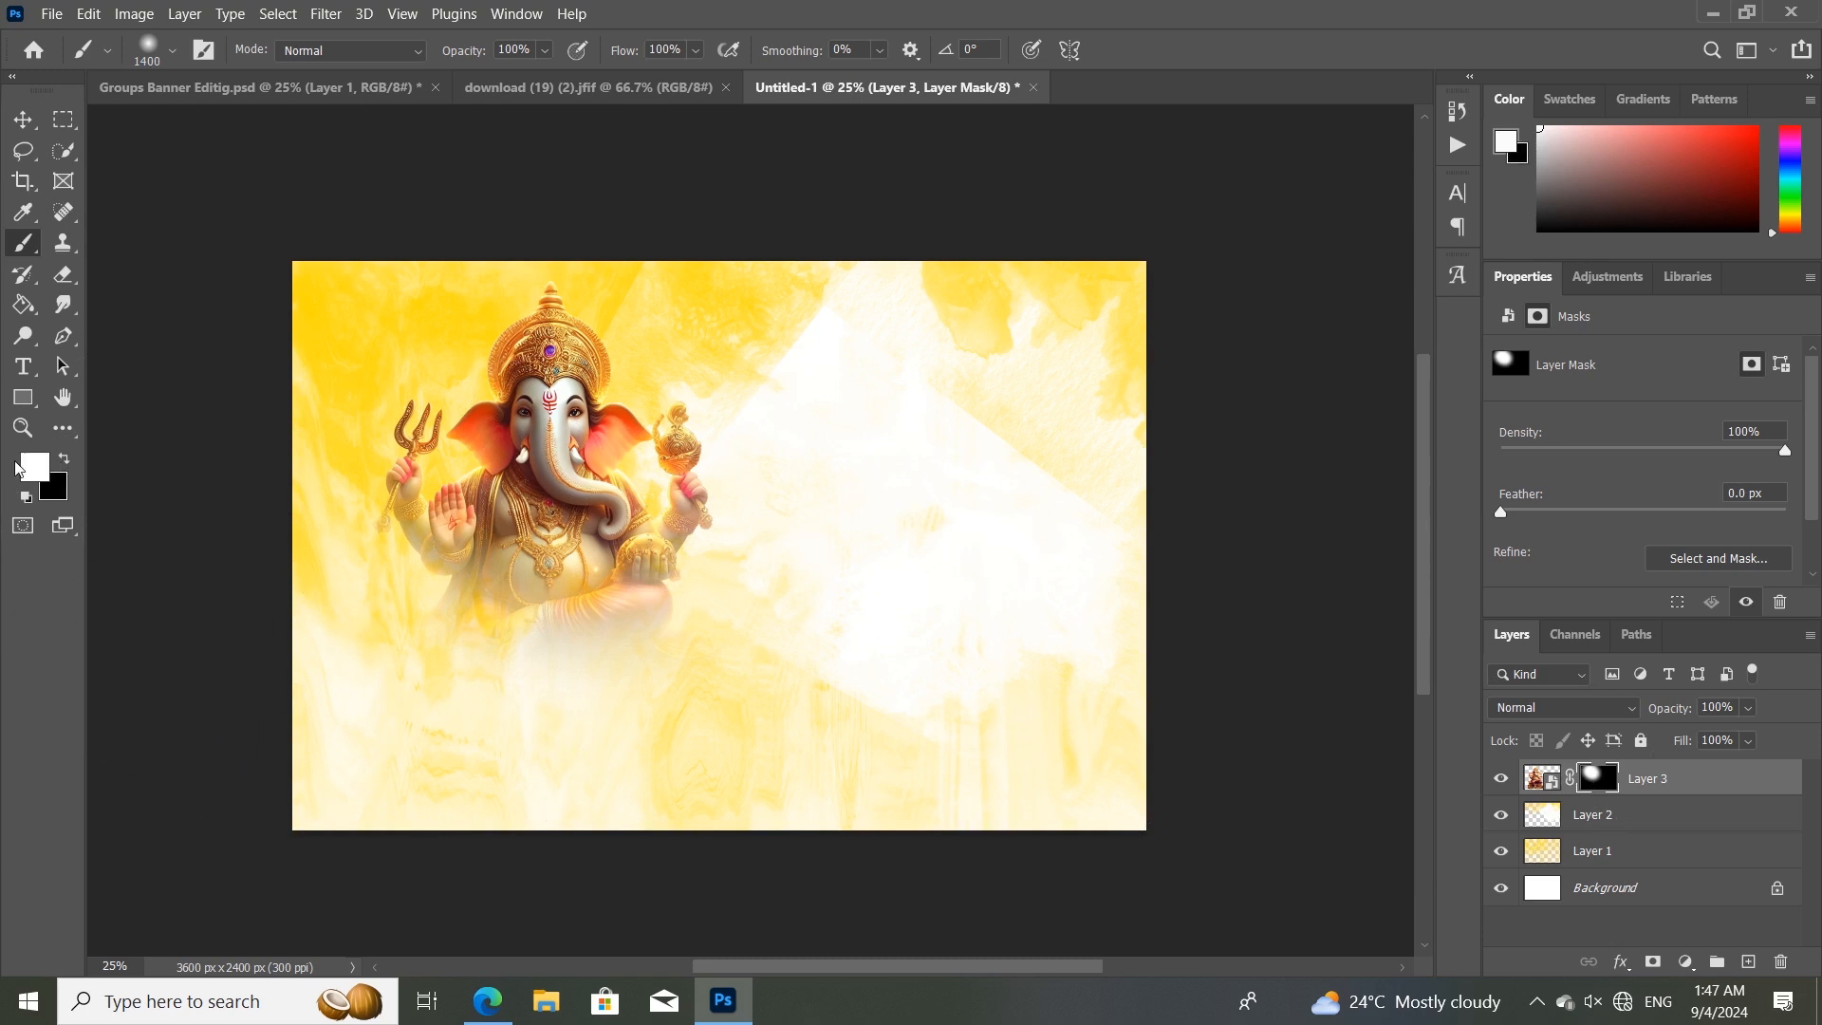
mouse_move(731, 579)
left_mouse_down()
mouse_move(651, 691)
mouse_move(522, 808)
left_mouse_up()
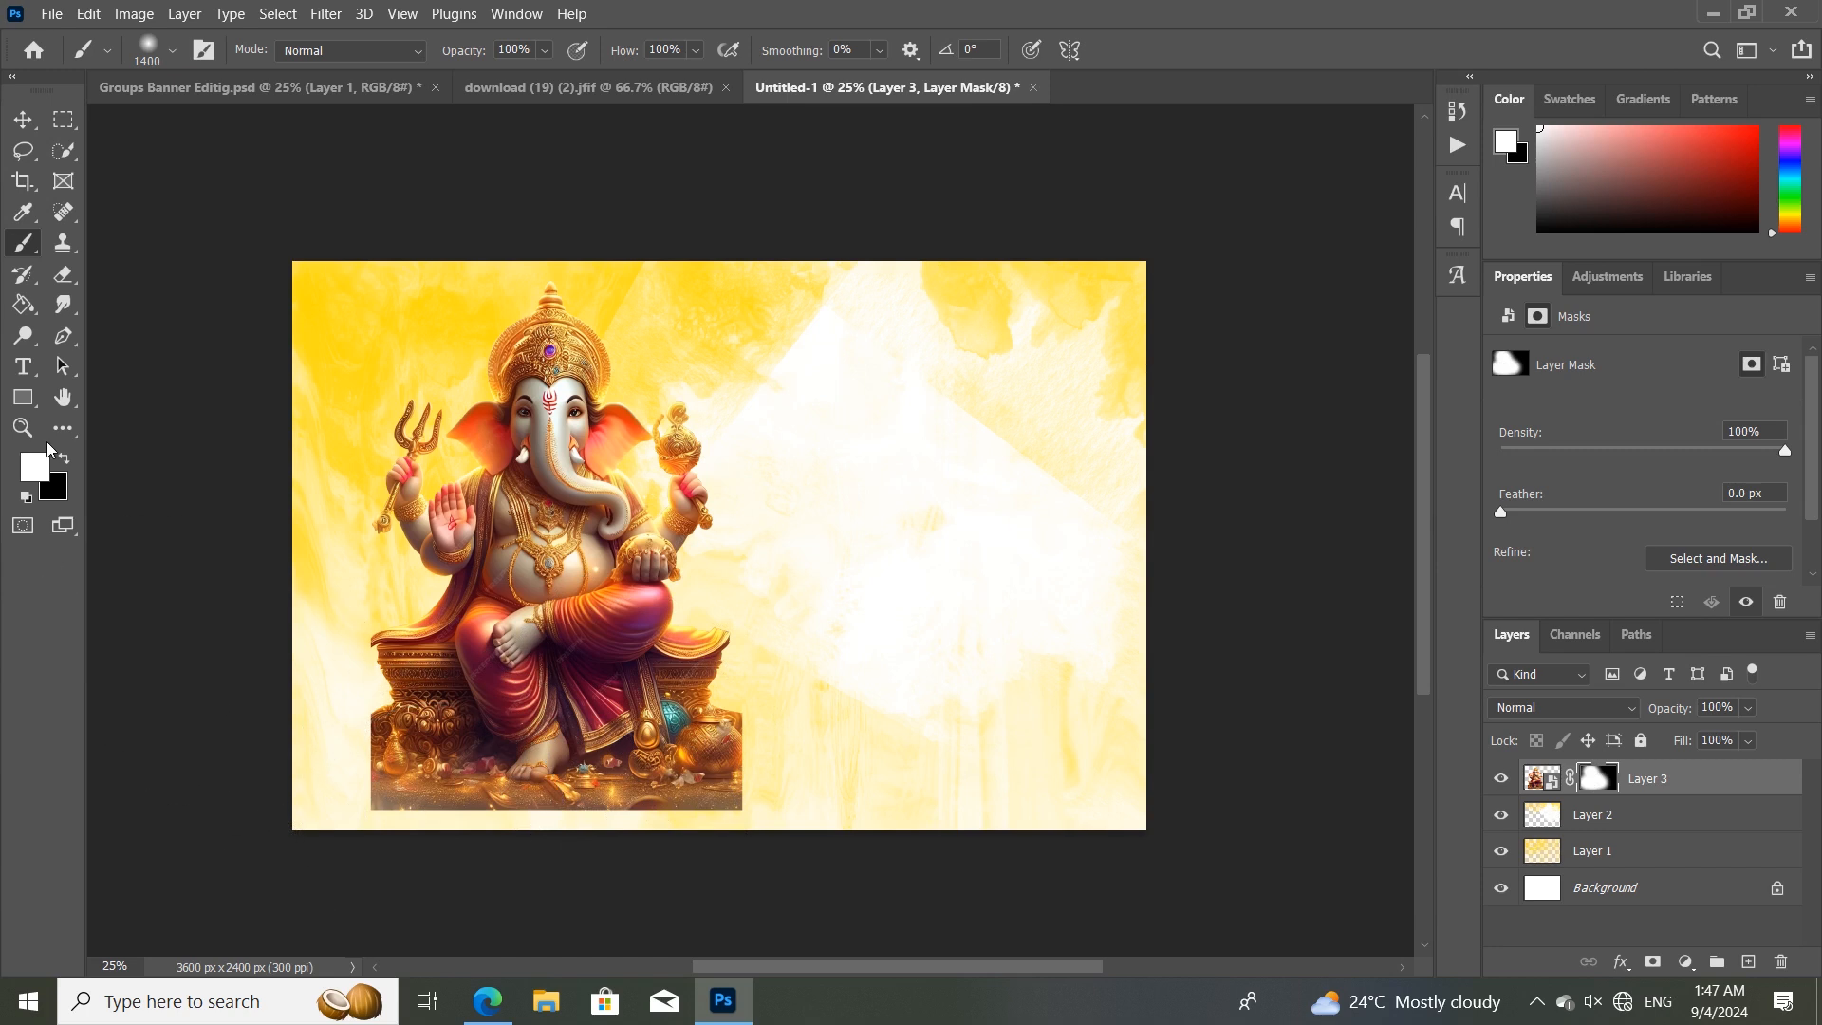
left_click(64, 462)
mouse_move(447, 711)
left_mouse_down()
mouse_move(788, 859)
mouse_move(950, 833)
left_mouse_up()
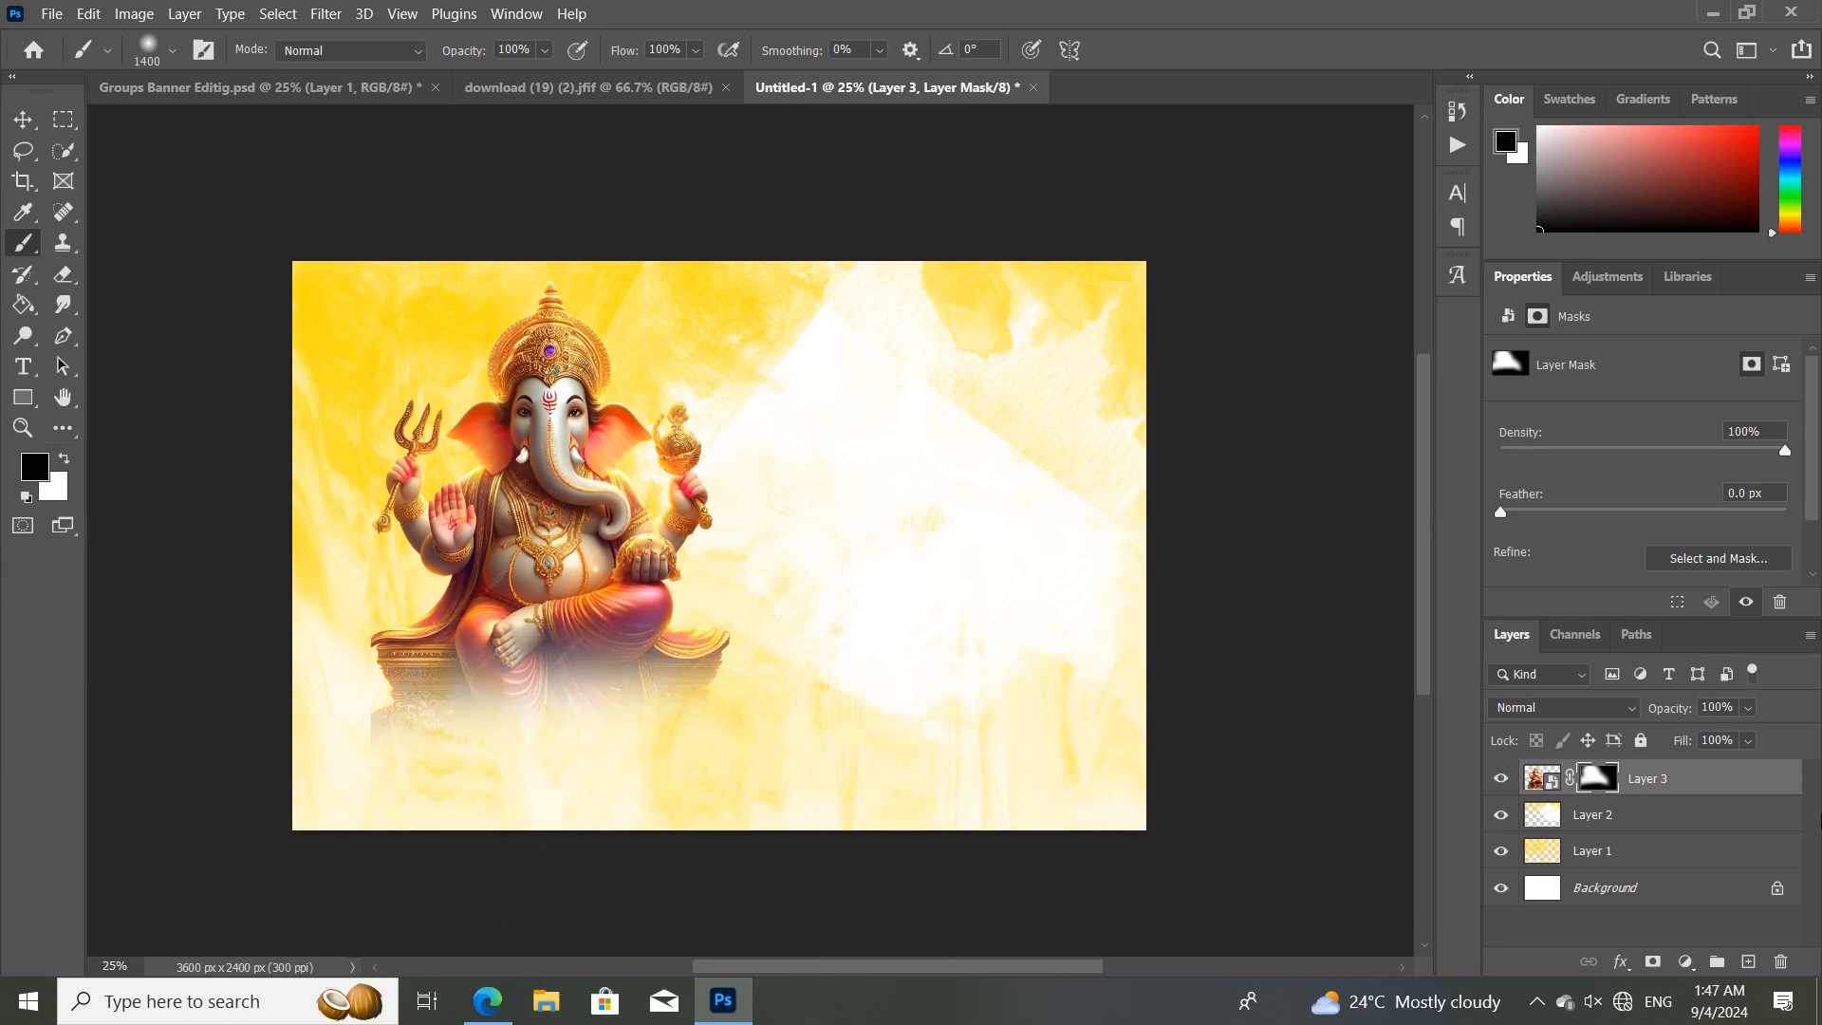
Rebuild Layer 3's mask from solid black, revealing Ganesha with white strokes and softening the bottom of the throne with black.
key("Delete")
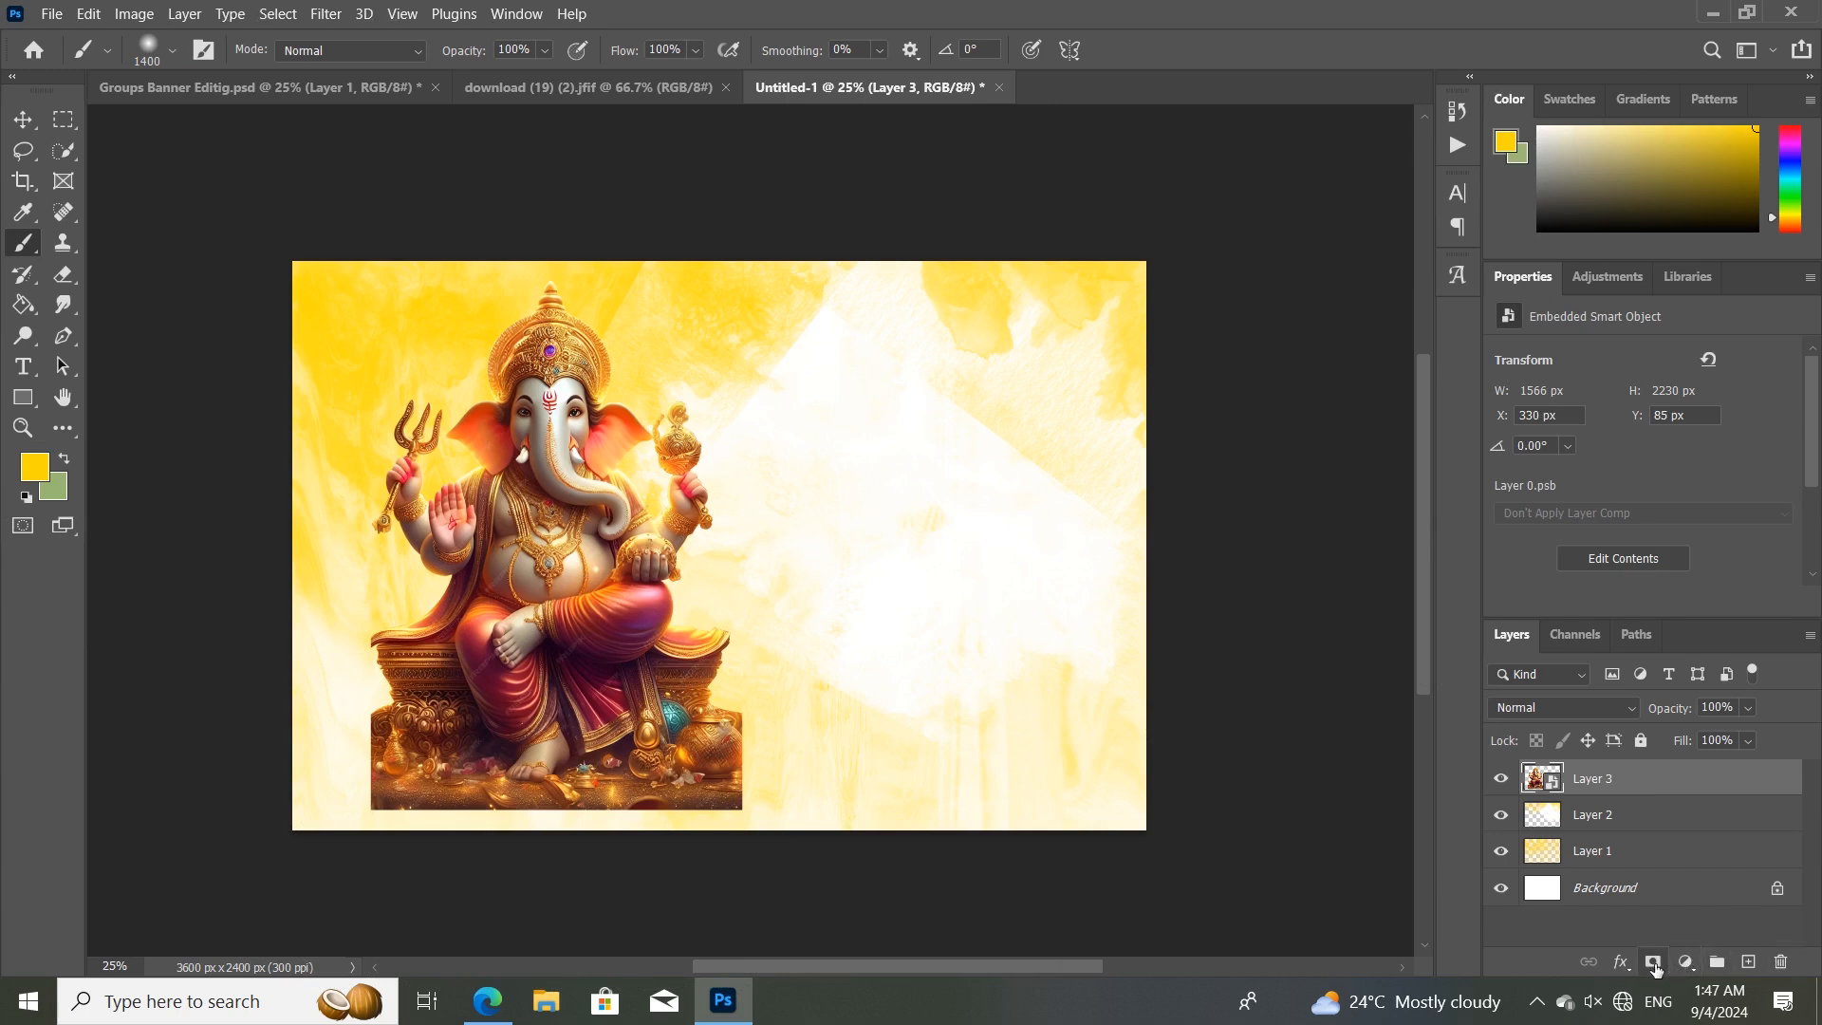
left_click(1653, 962, "alt")
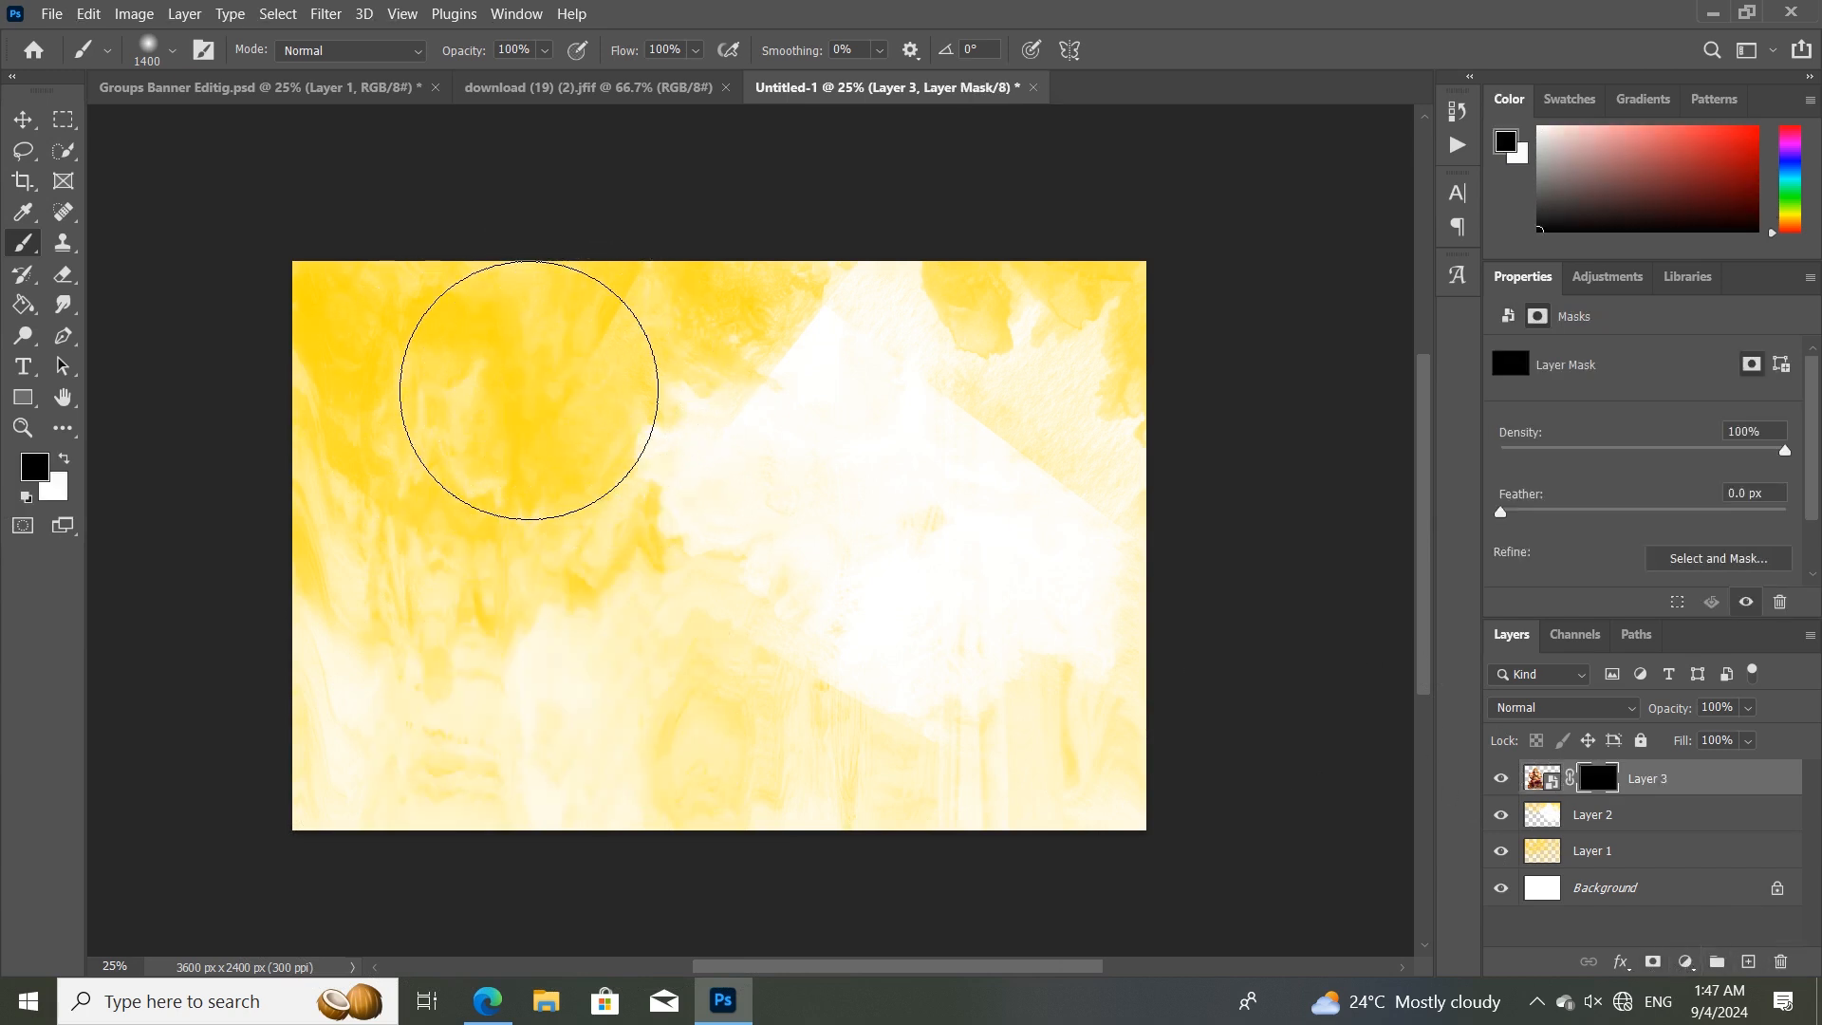
mouse_move(529, 390)
left_mouse_down()
mouse_move(427, 386)
mouse_move(529, 304)
mouse_move(408, 455)
mouse_move(614, 464)
mouse_move(456, 588)
mouse_move(532, 617)
mouse_move(665, 399)
mouse_move(590, 438)
mouse_move(576, 389)
mouse_move(609, 430)
mouse_move(597, 418)
left_mouse_up()
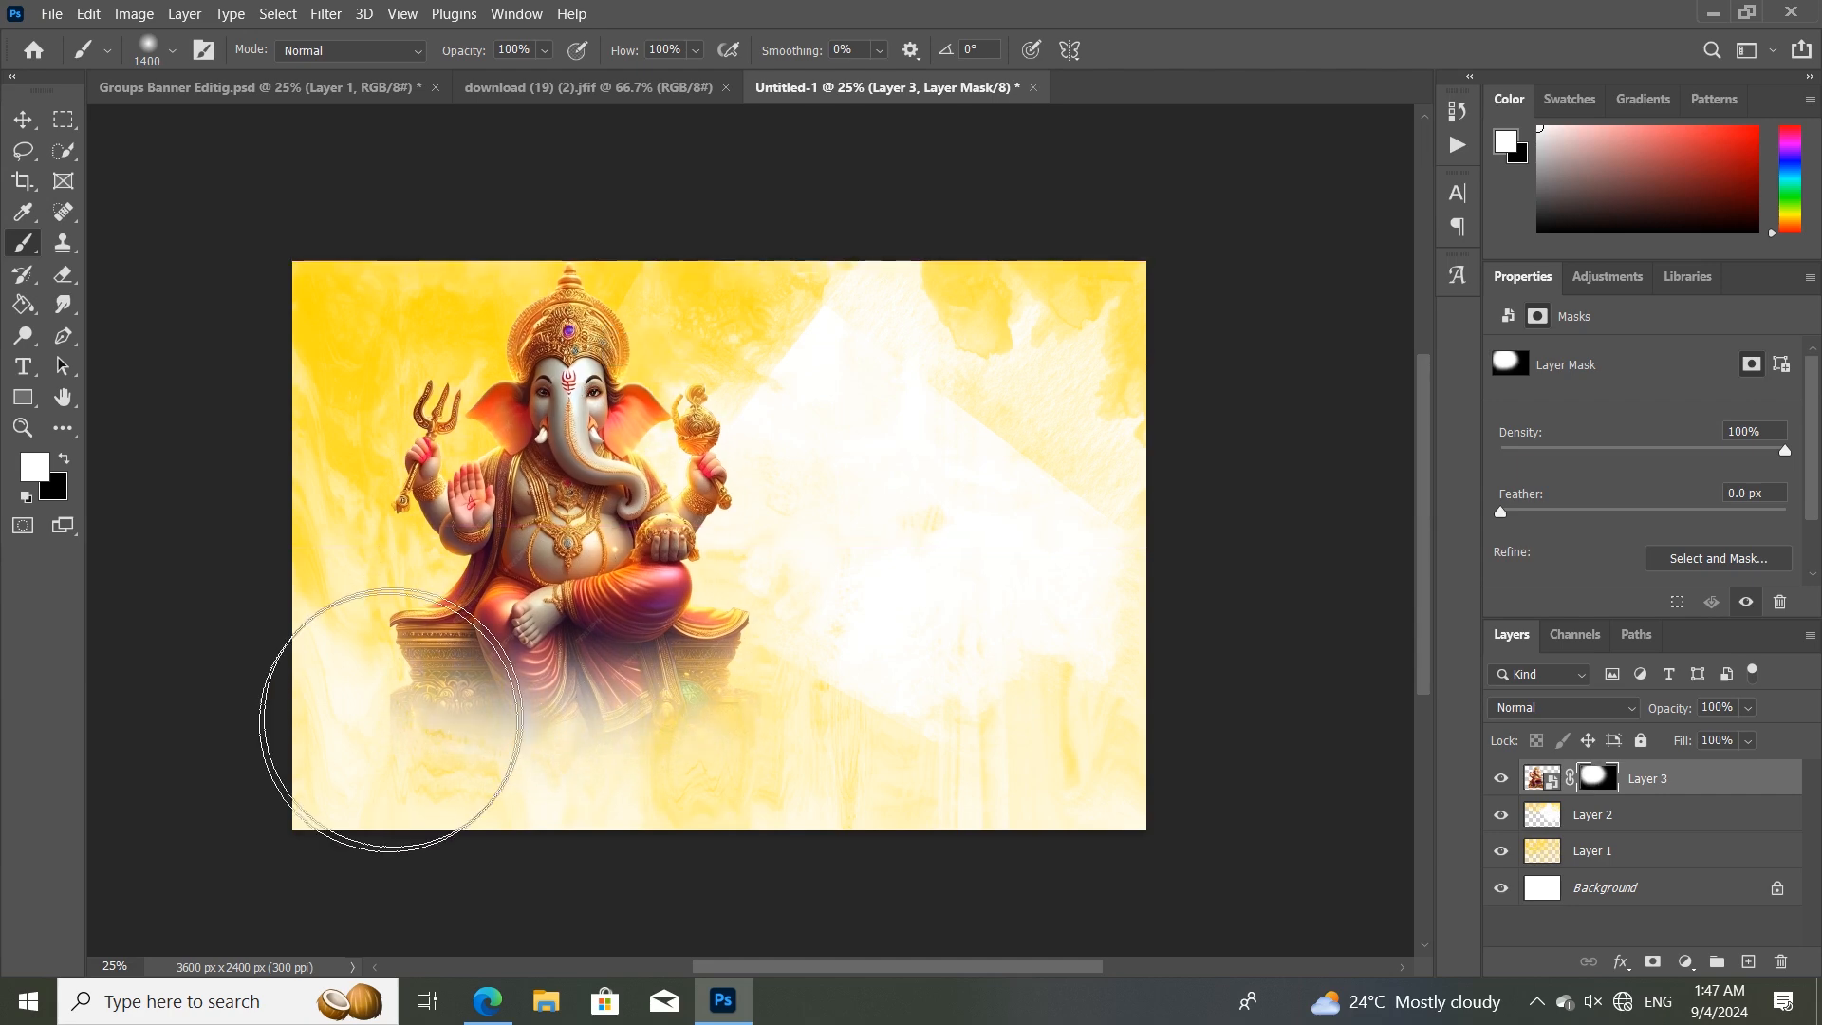
key("x")
mouse_move(315, 782)
left_mouse_down()
mouse_move(544, 874)
mouse_move(671, 867)
mouse_move(881, 787)
left_mouse_up()
Switch to Groups Banner Editig.psd, select the five-line Marathi verse and examine it up close.
left_click(329, 90)
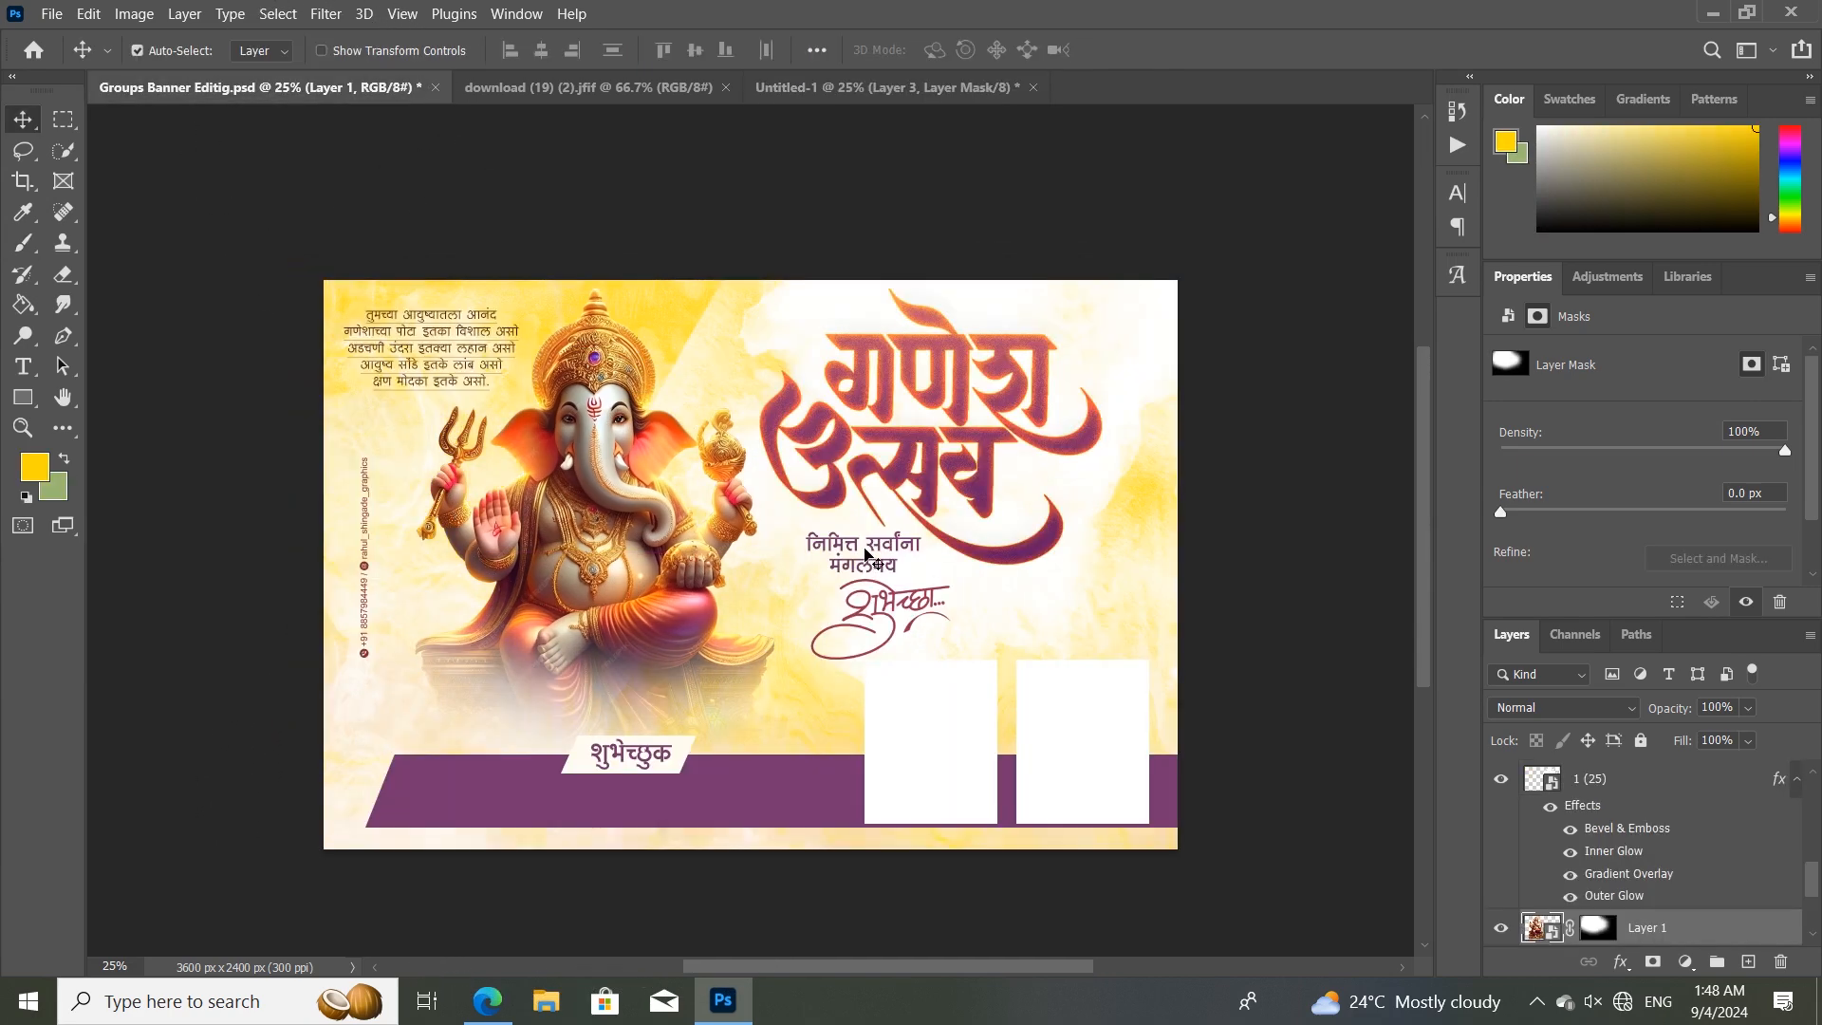
left_click(442, 328)
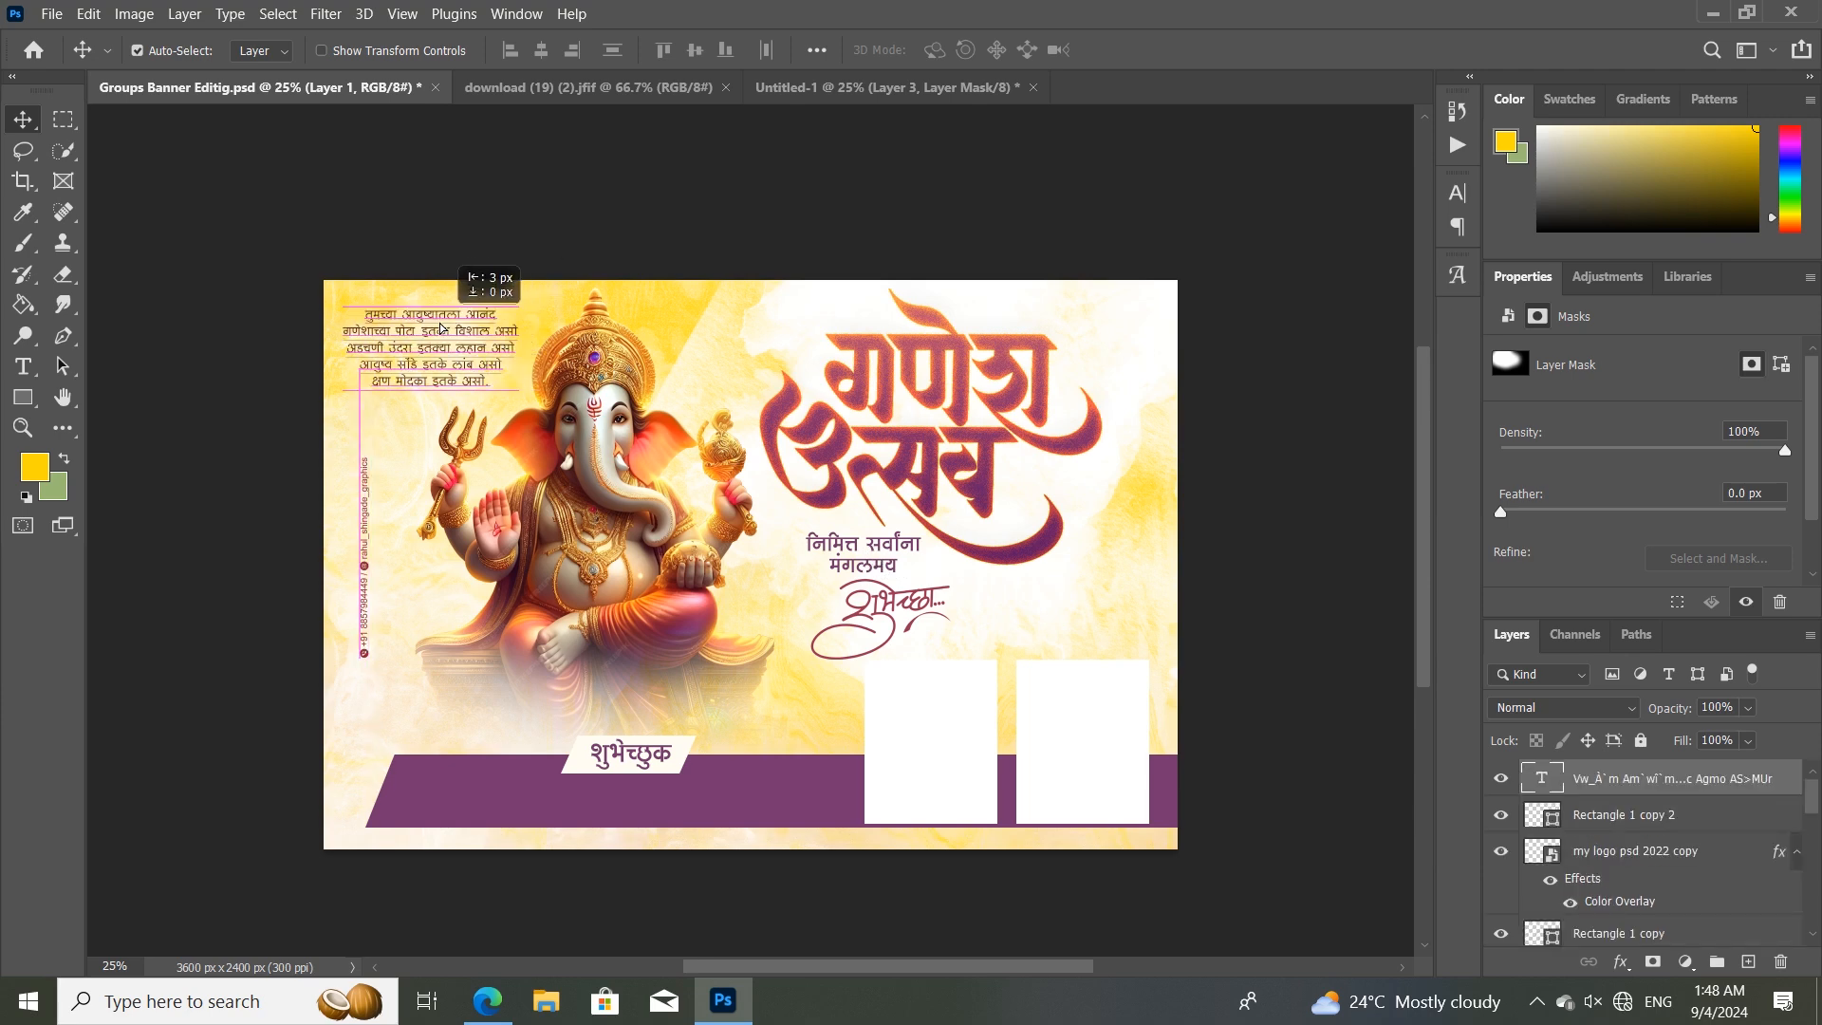
scroll(442, 327, "up", 2)
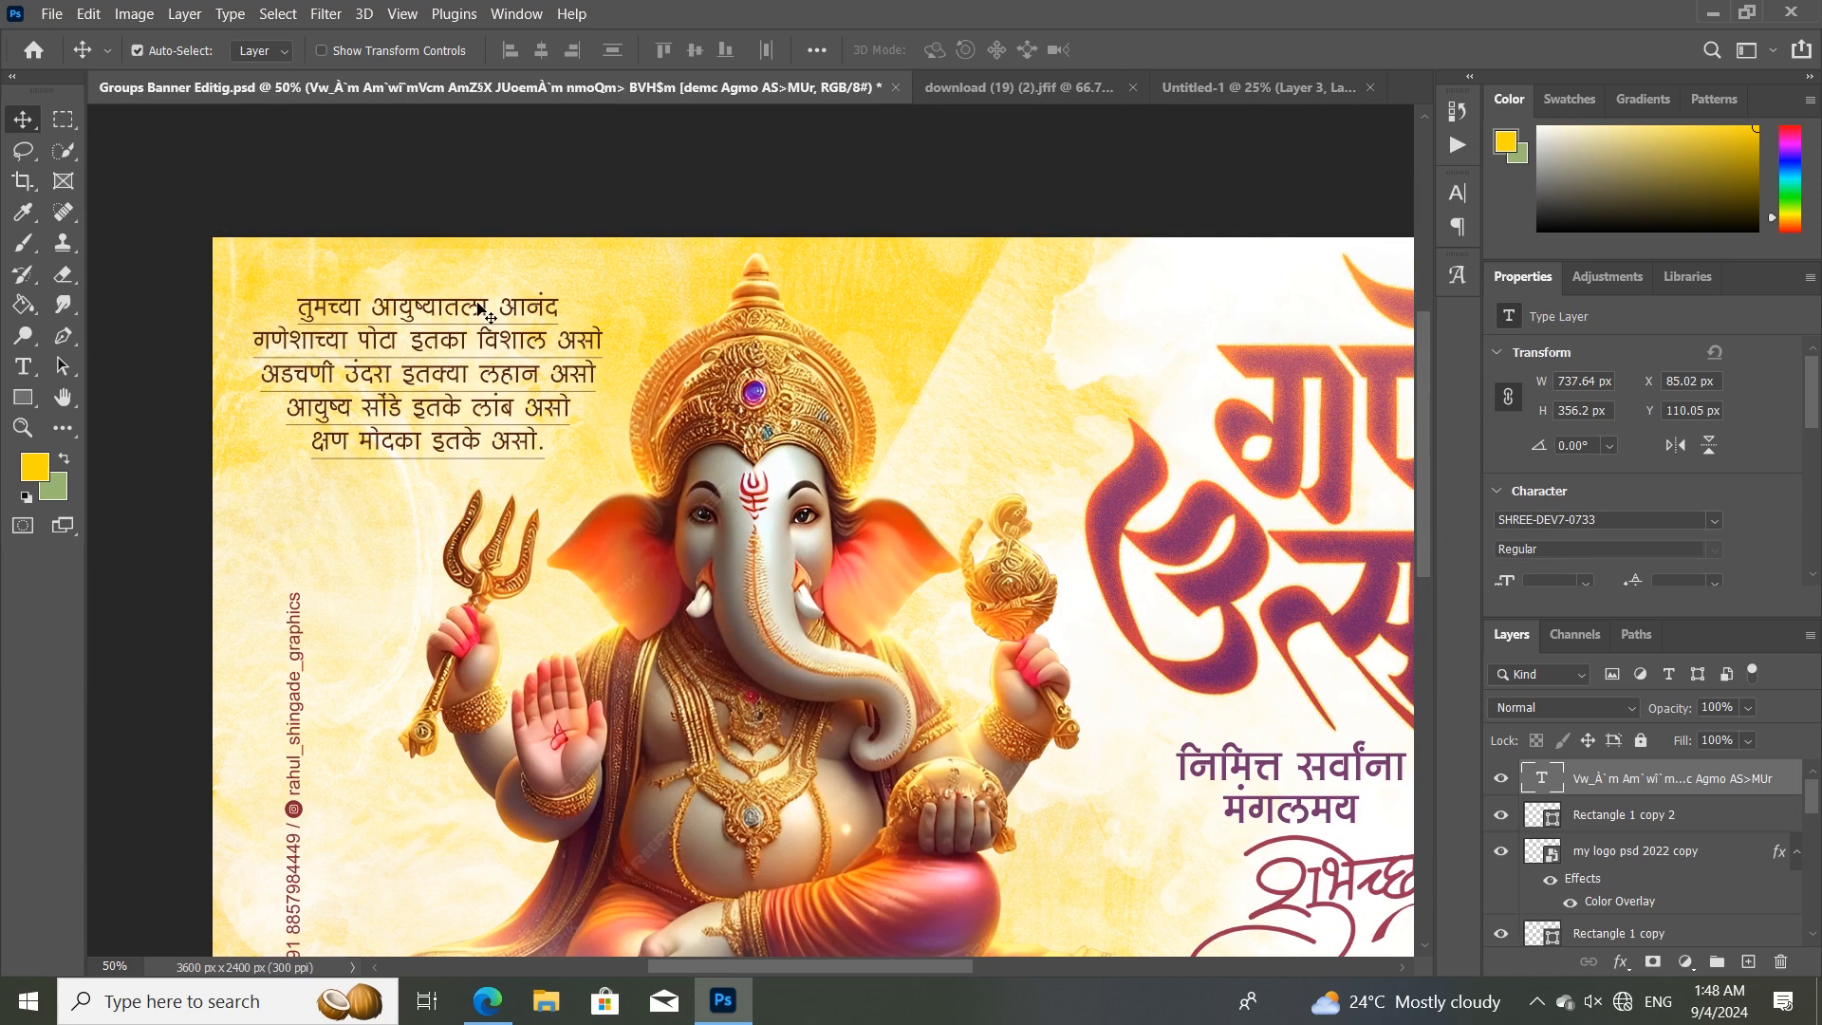
left_click_drag(455, 324, 471, 291)
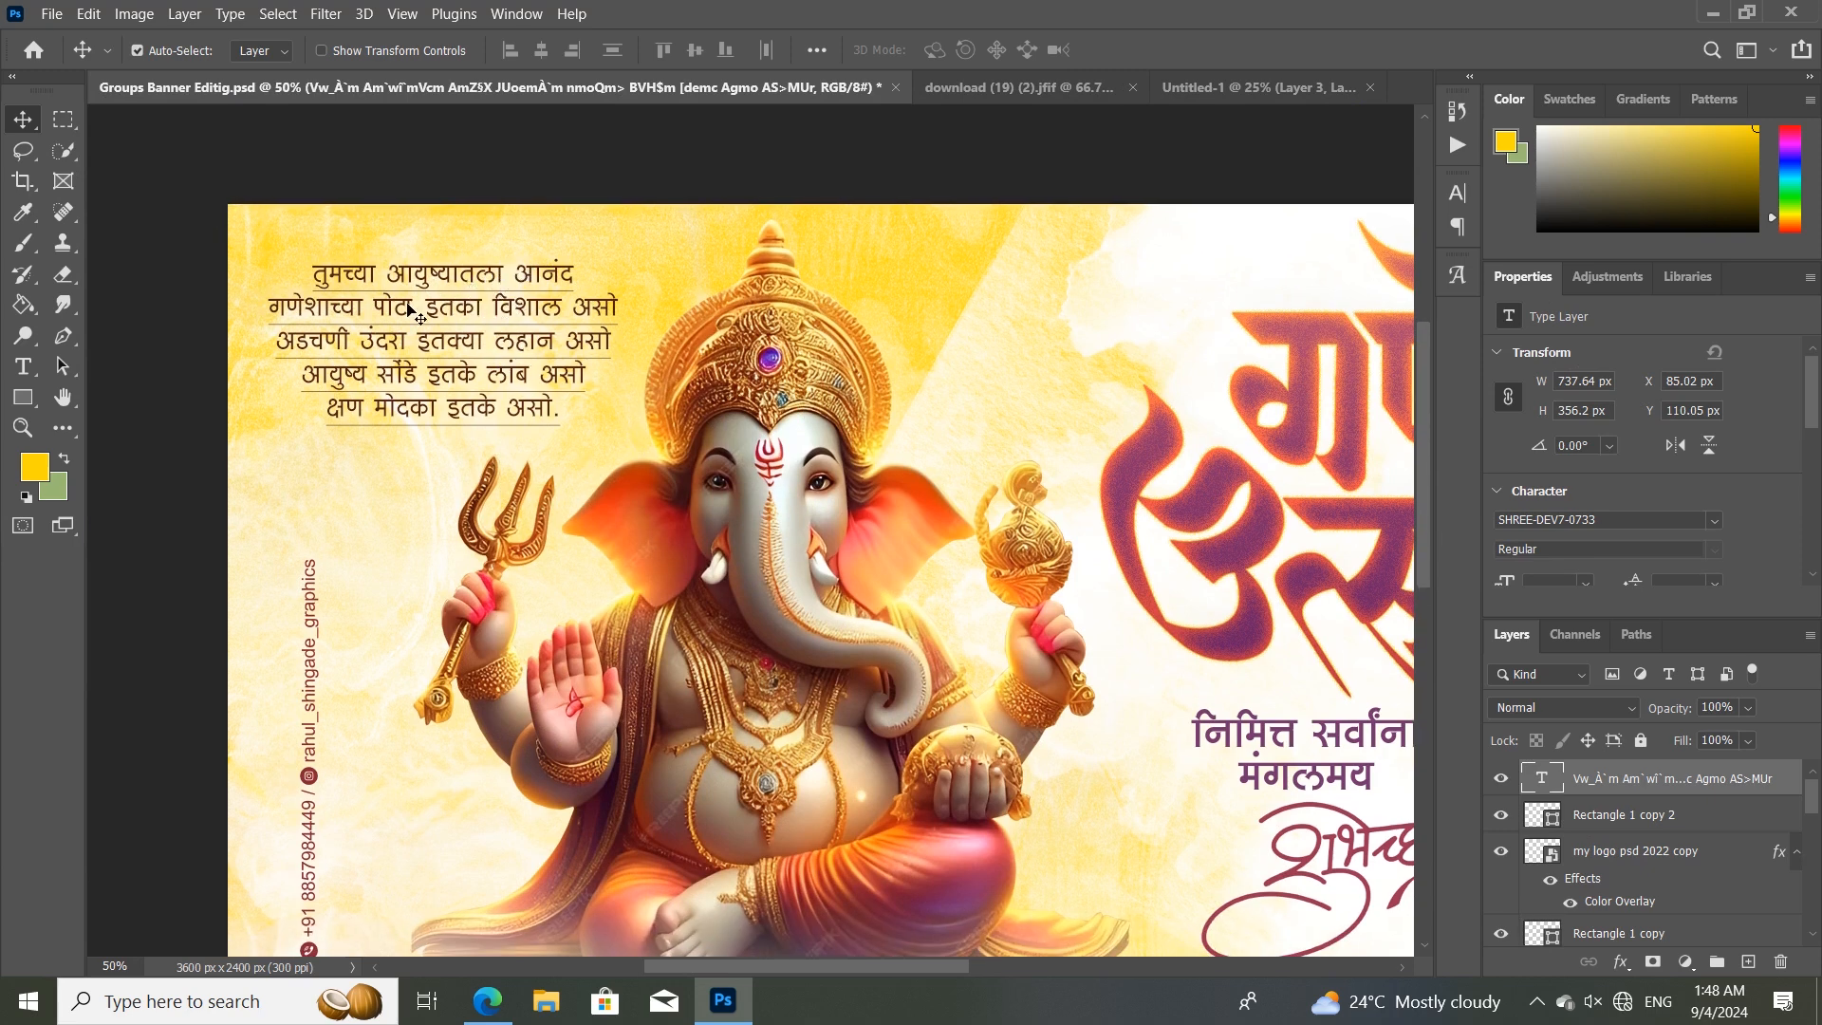
Switch to Edge and review the Marathi text in Google Input Tools and the Shree Dev 0708 to Unicode converter.
left_click(487, 1001)
left_click(475, 18)
left_click_drag(344, 447, 543, 521)
left_click(533, 600)
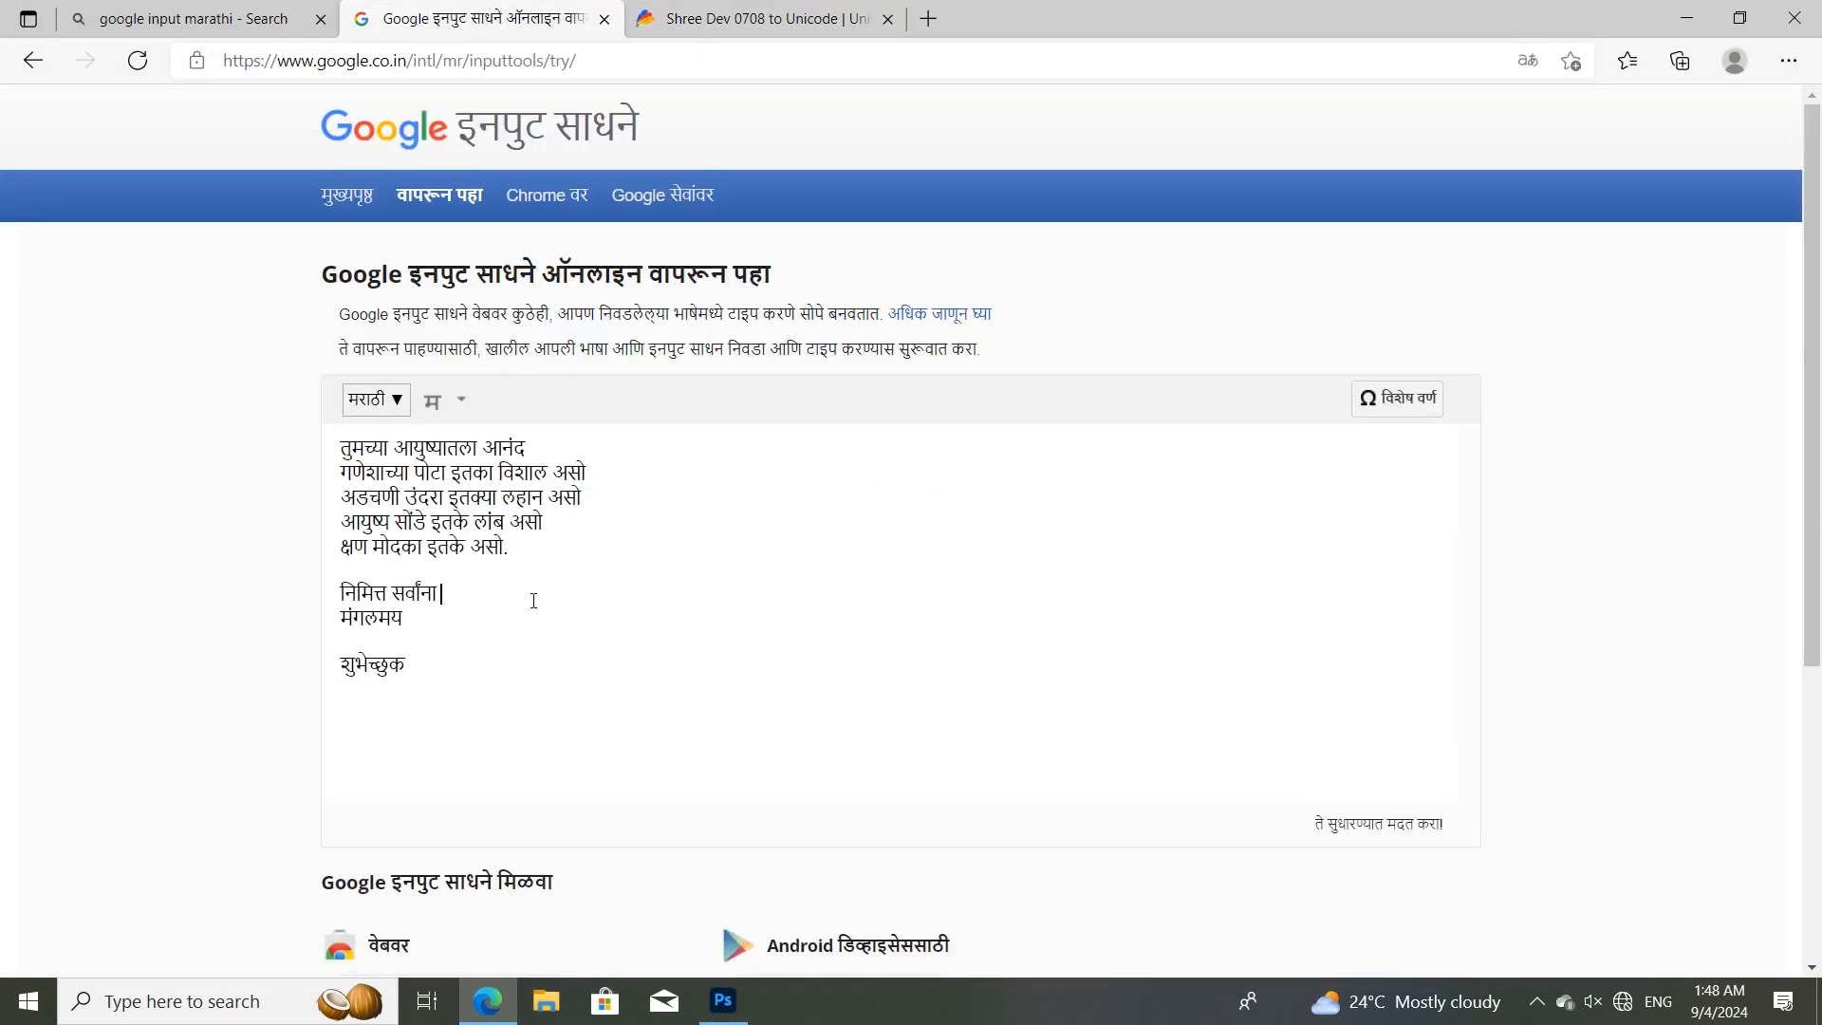
left_click(653, 21)
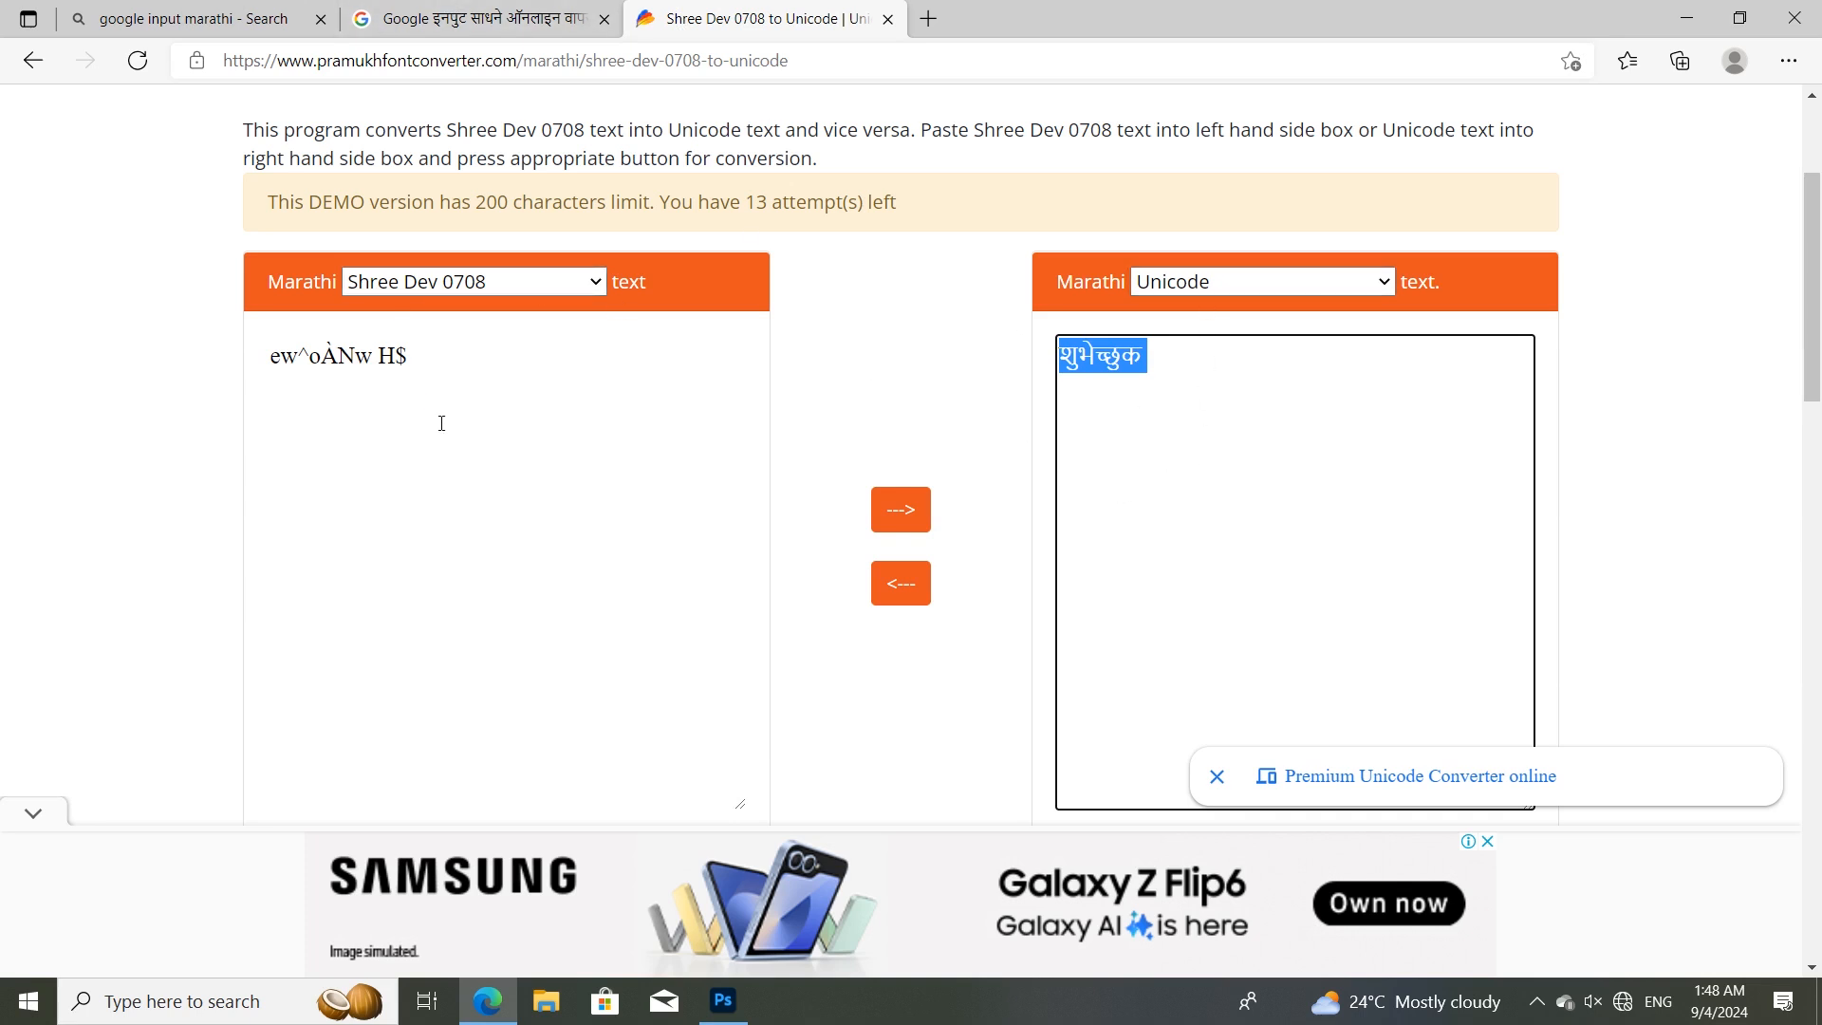
Switch back to Photoshop, copy the Marathi verse into Untitled-1 and arrange it beside Ganesha's crown, with the figure shifted right.
left_click(720, 999)
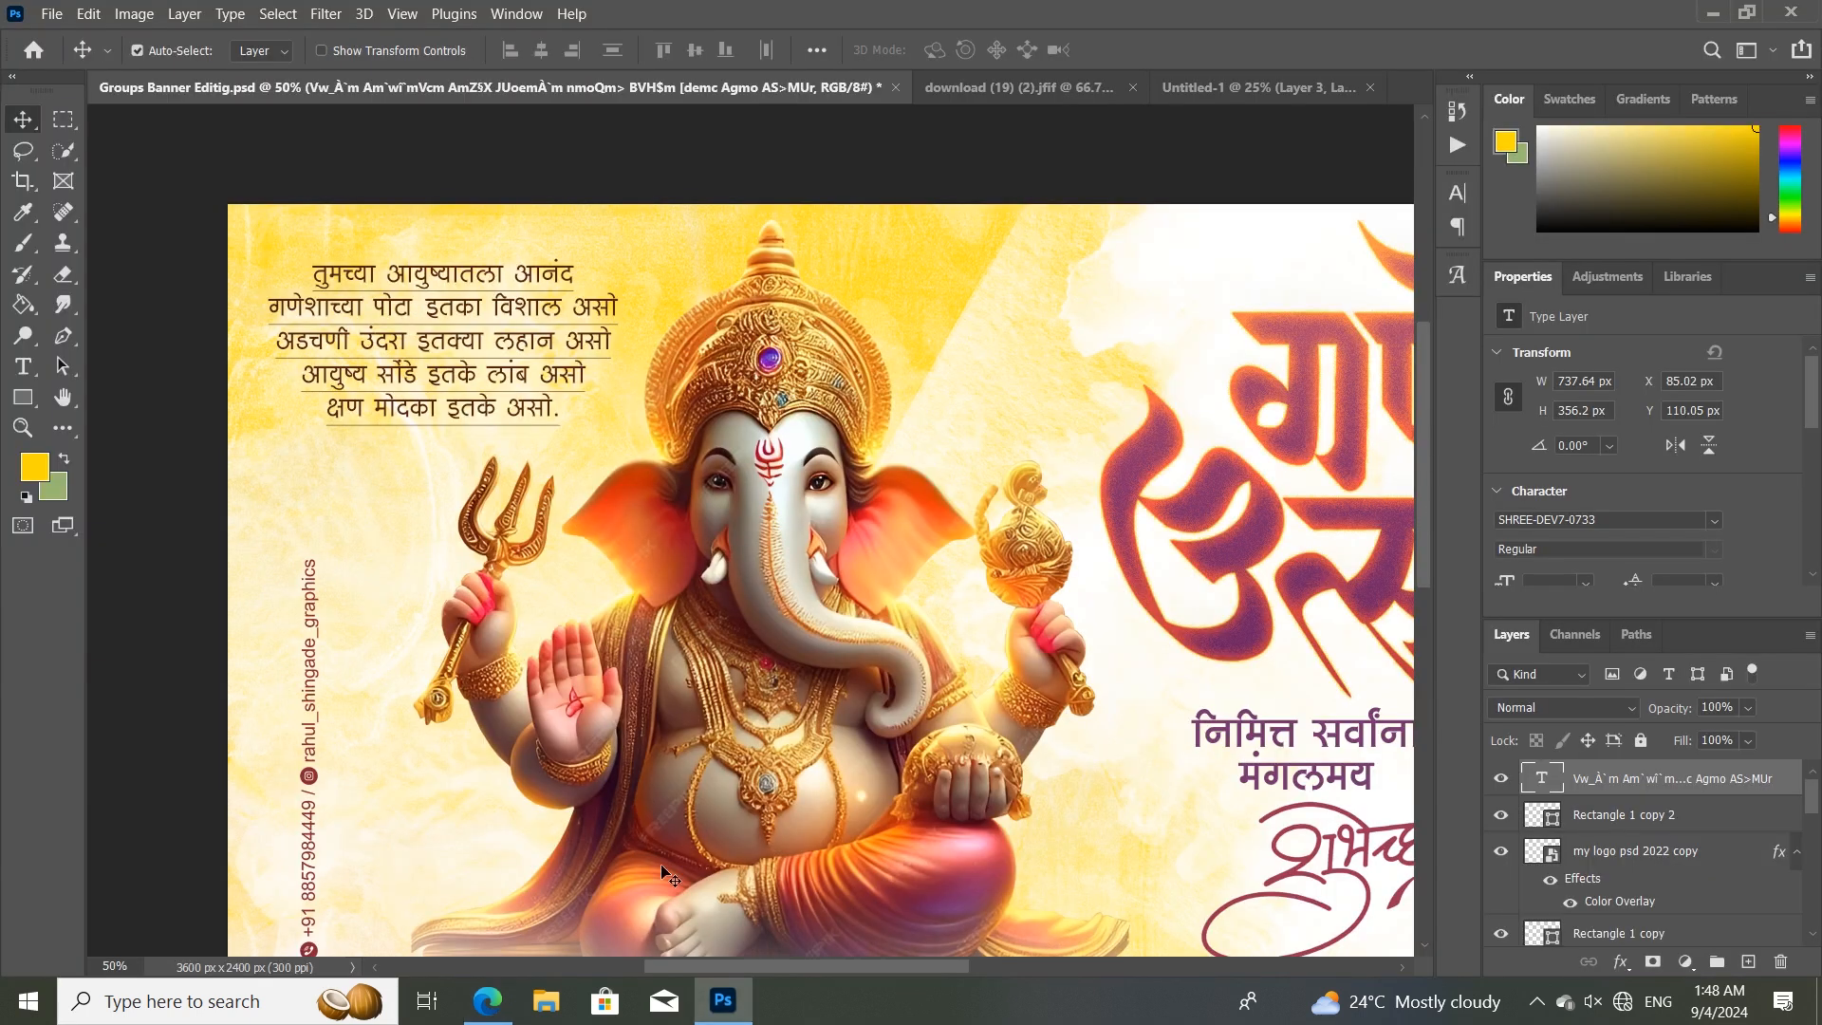
left_click_drag(750, 764, 694, 742)
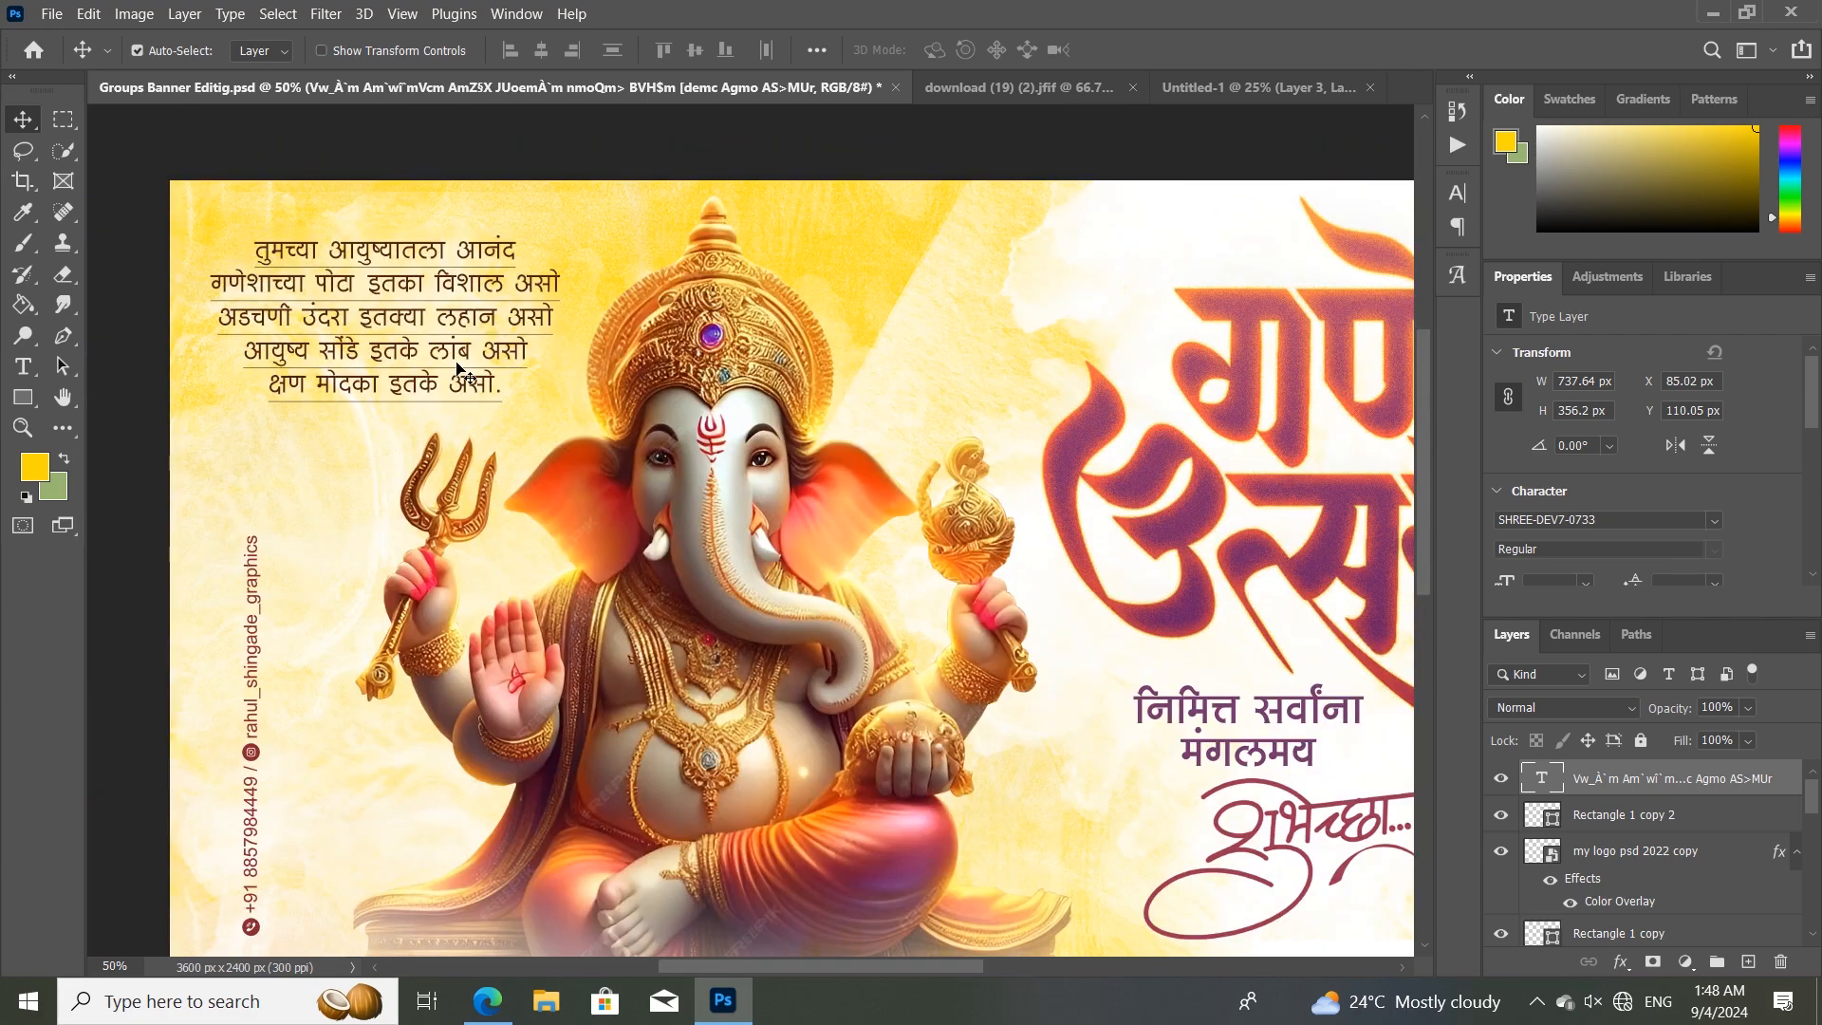
left_click_drag(426, 254, 406, 322)
left_click_drag(538, 433, 560, 451)
left_click_drag(480, 313, 486, 323)
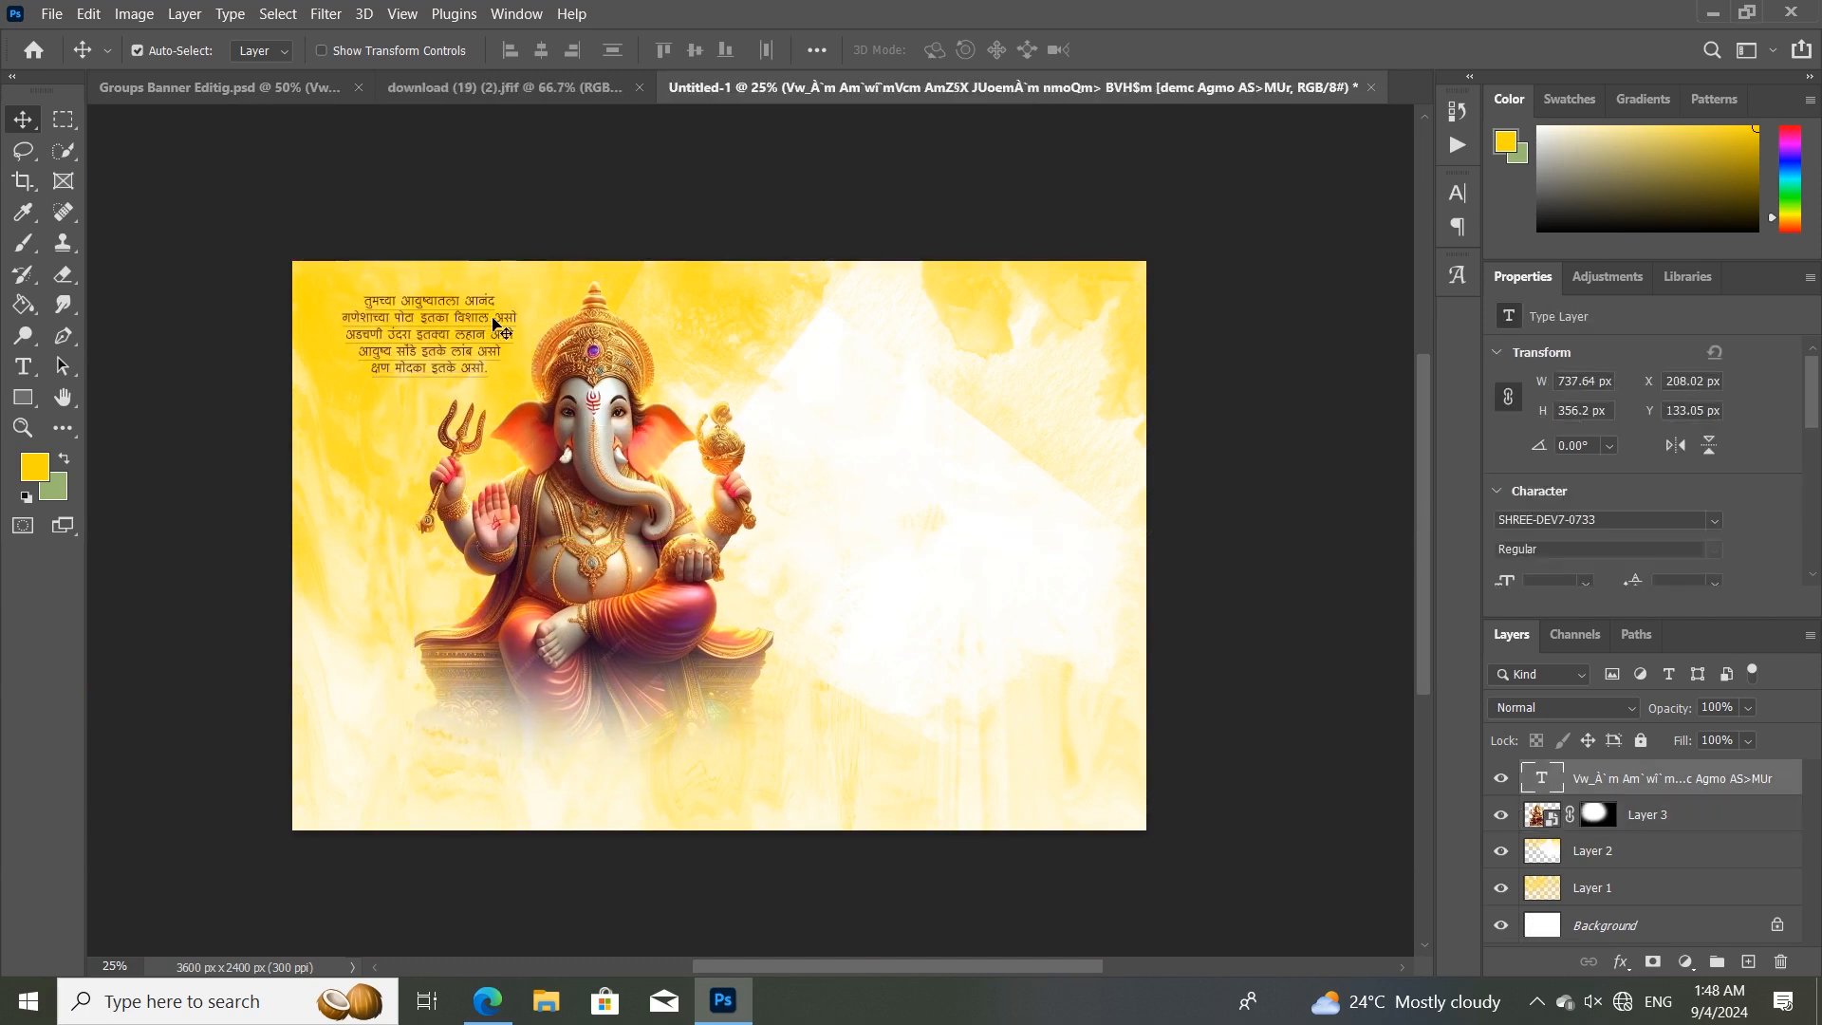
Return to Groups Banner Editig.psd and open the layer style settings of the large गणेश उत्सव title.
left_click(319, 88)
left_click_drag(992, 411, 549, 415)
left_click_drag(717, 299, 720, 463)
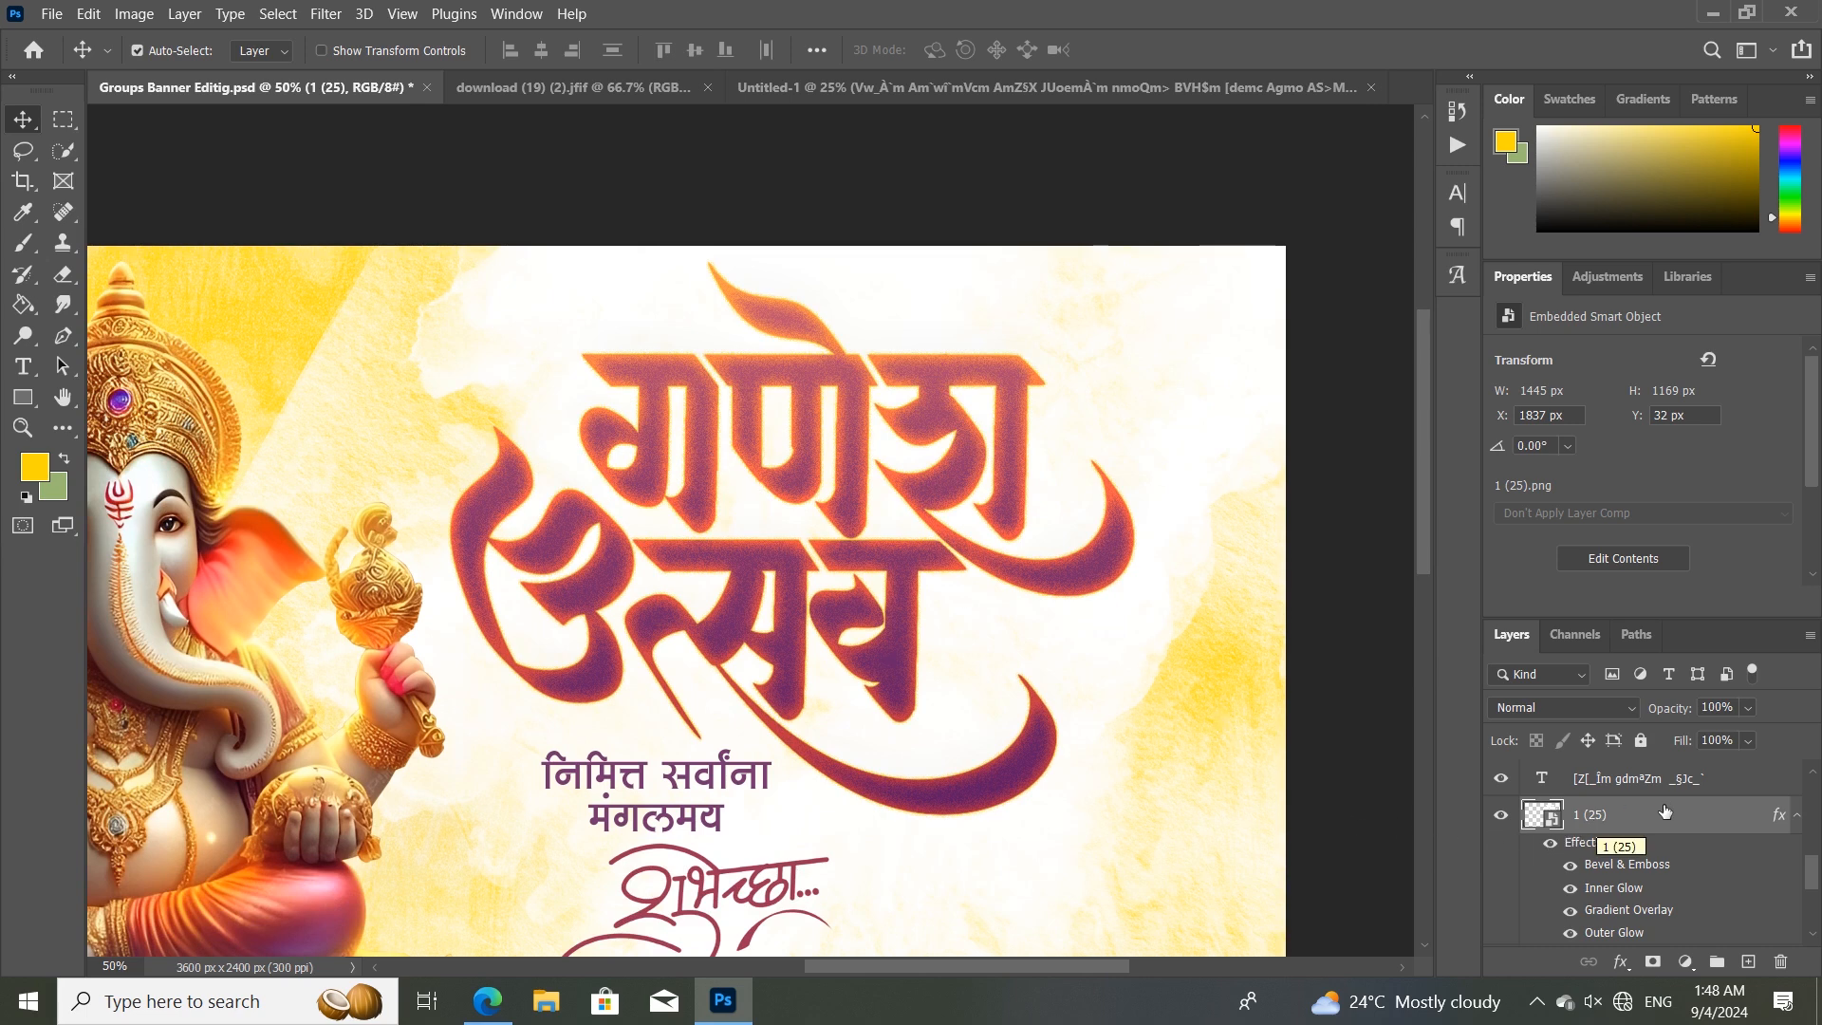
right_click(1627, 828)
left_click(1382, 19)
left_click(707, 511)
left_click_drag(743, 405, 1043, 324)
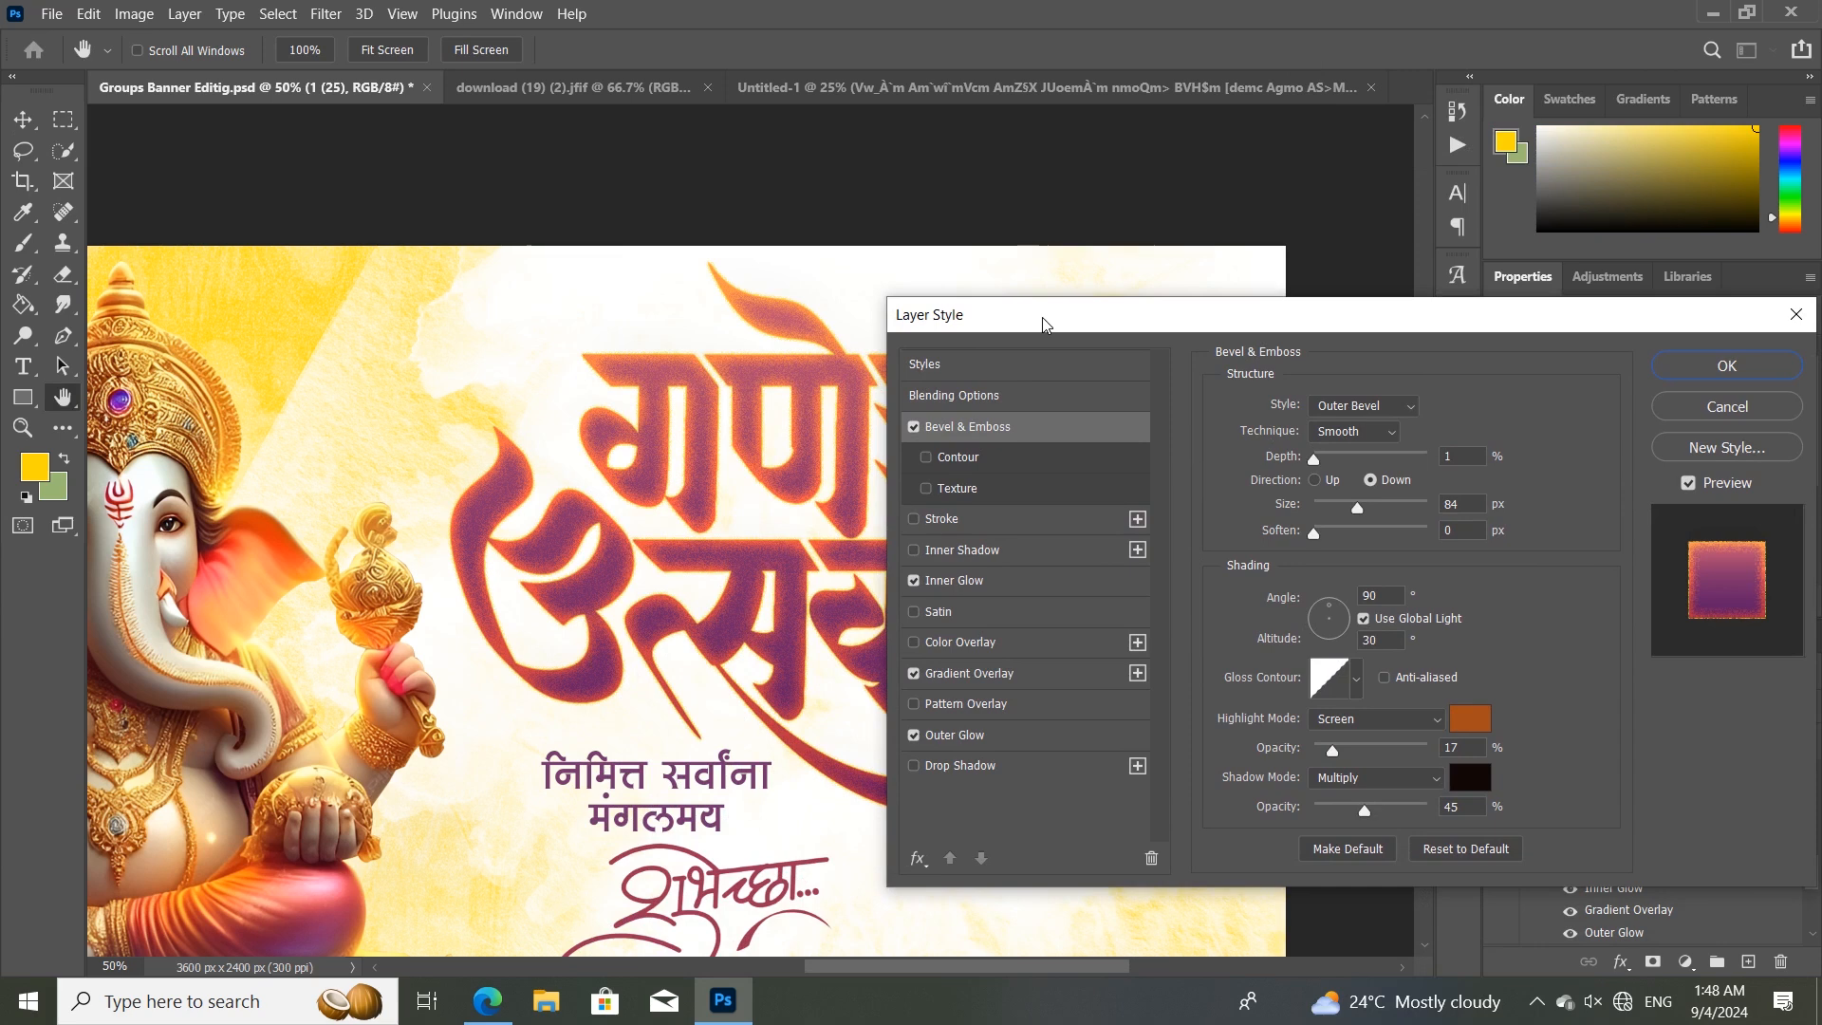
Review the title's Inner Glow, Gradient Overlay, Outer Glow and Bevel & Emboss settings.
left_click(977, 582)
left_click(983, 678)
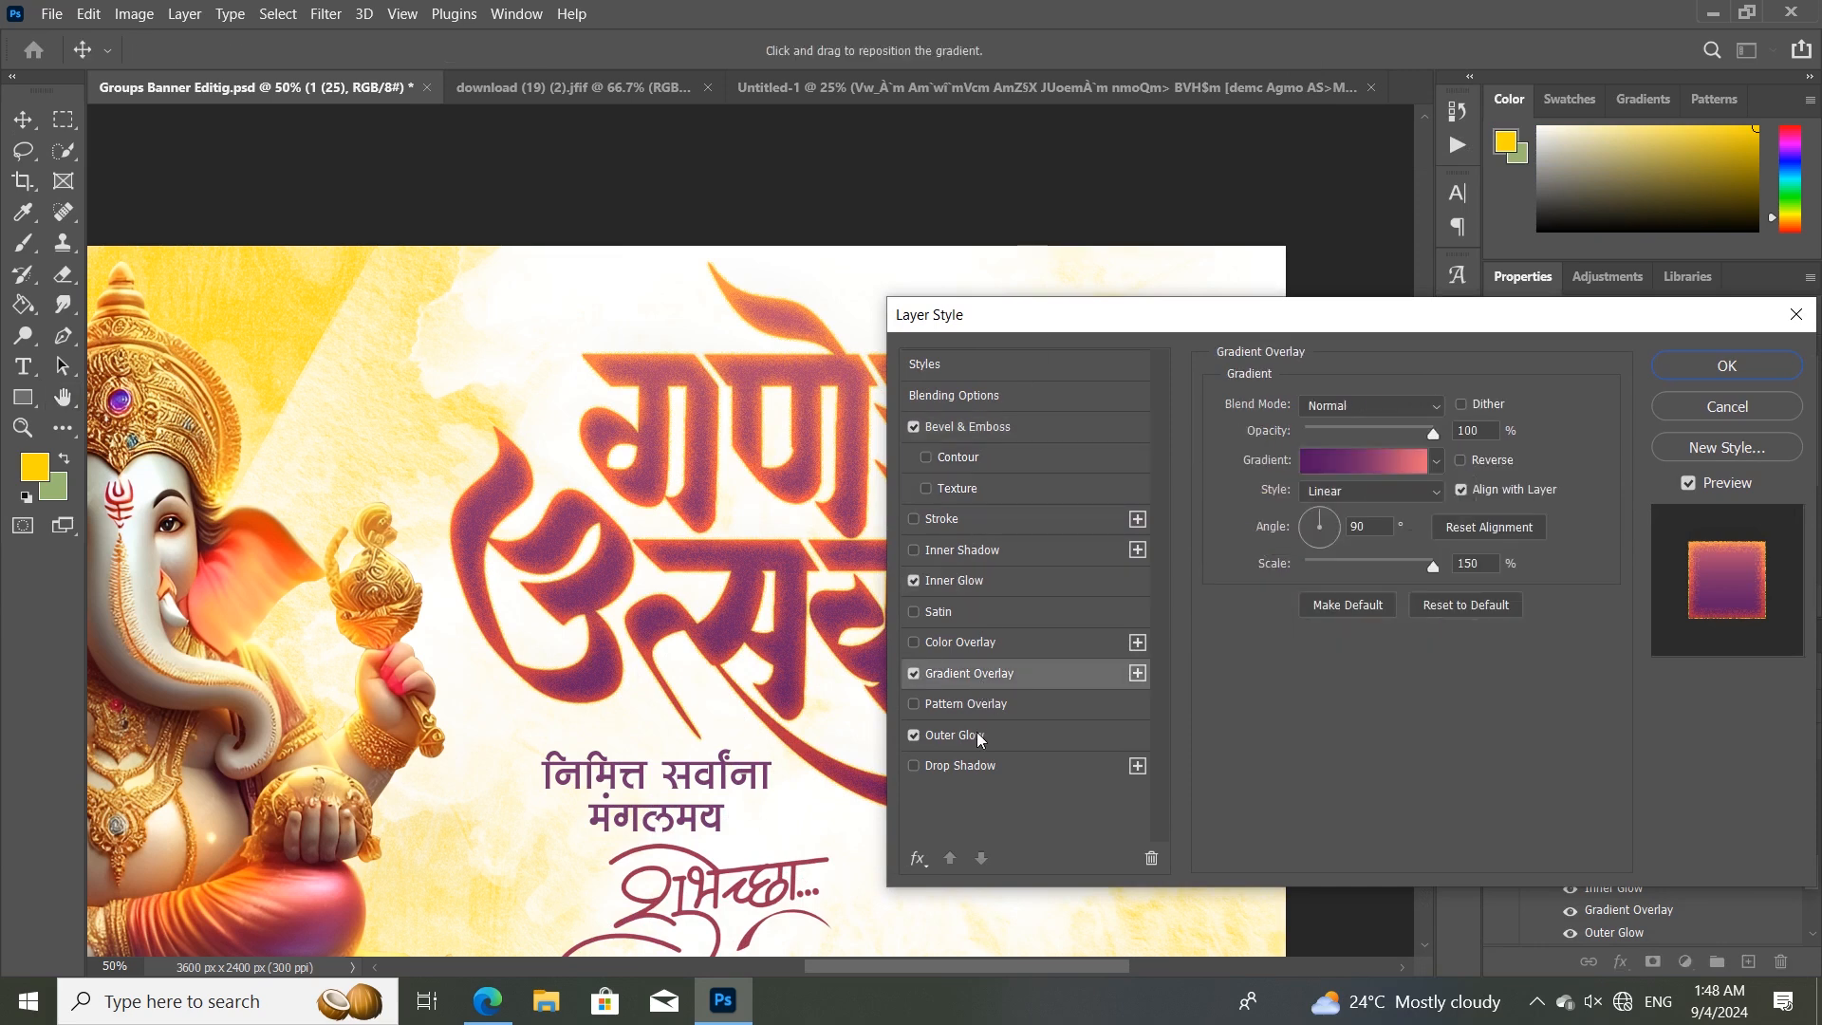
left_click(984, 736)
left_click(999, 432)
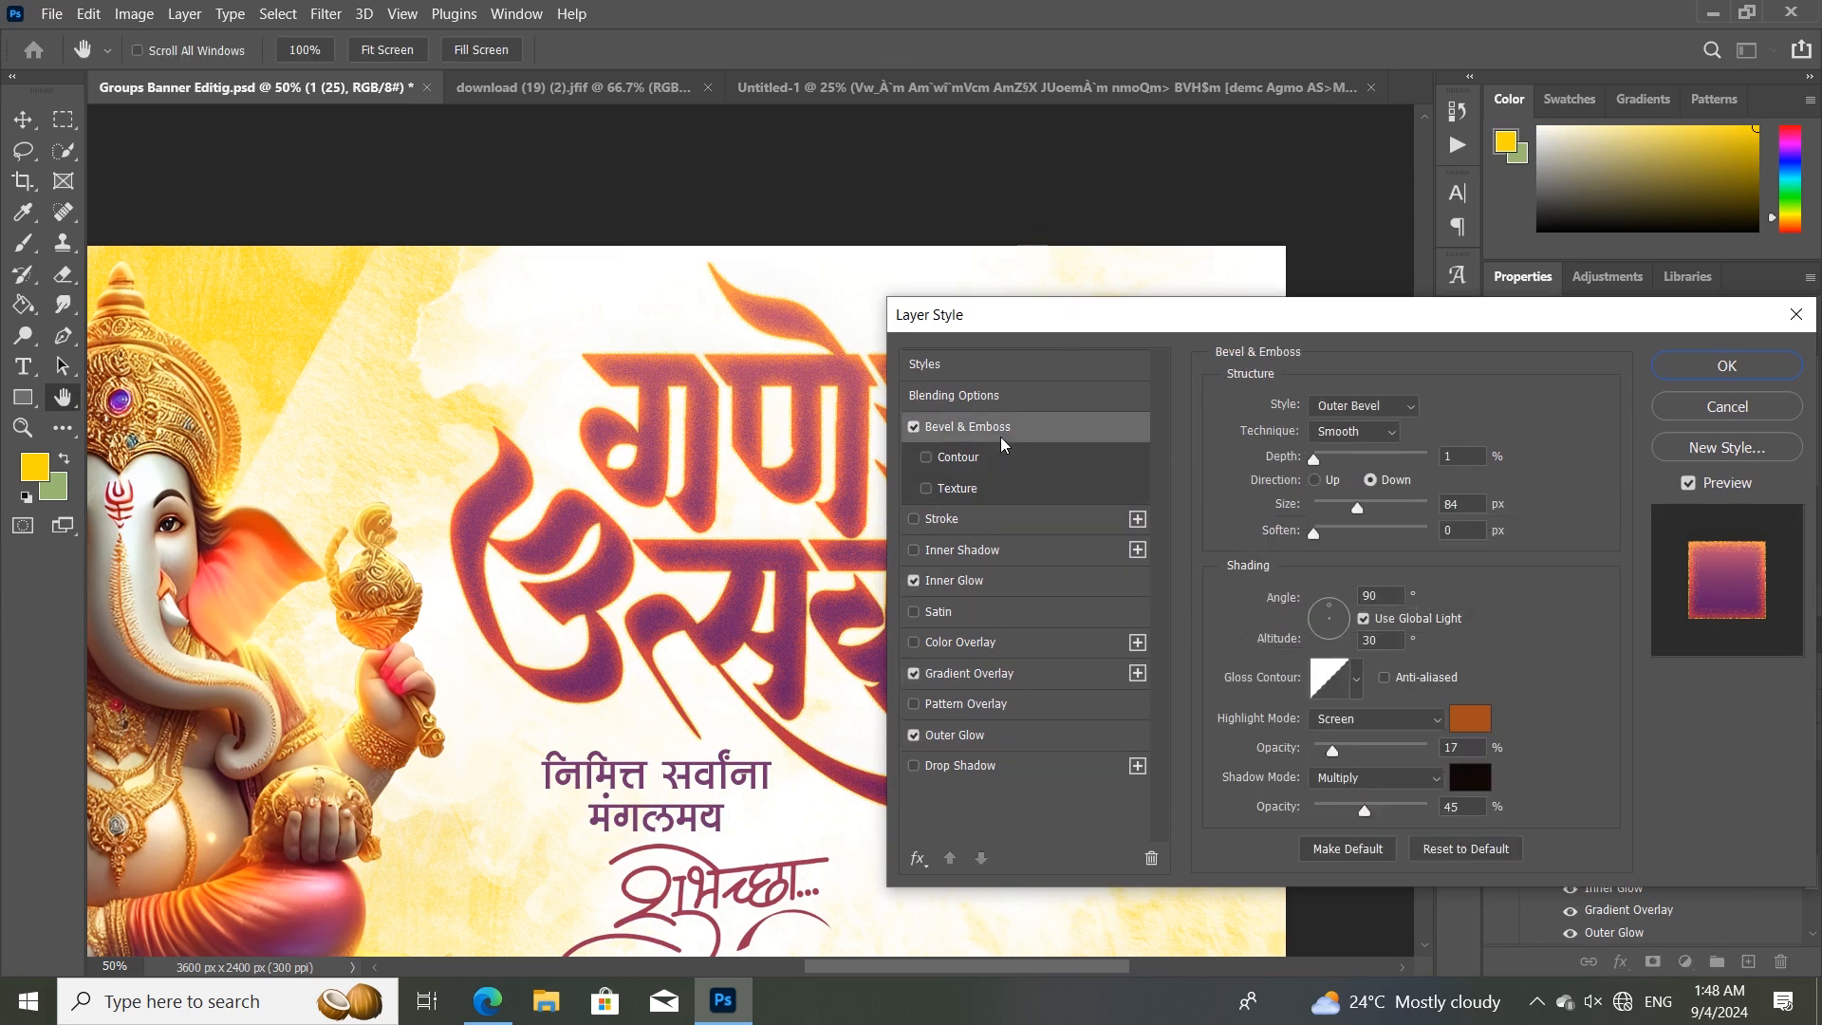
left_click_drag(1068, 332, 1022, 332)
left_click(1403, 455)
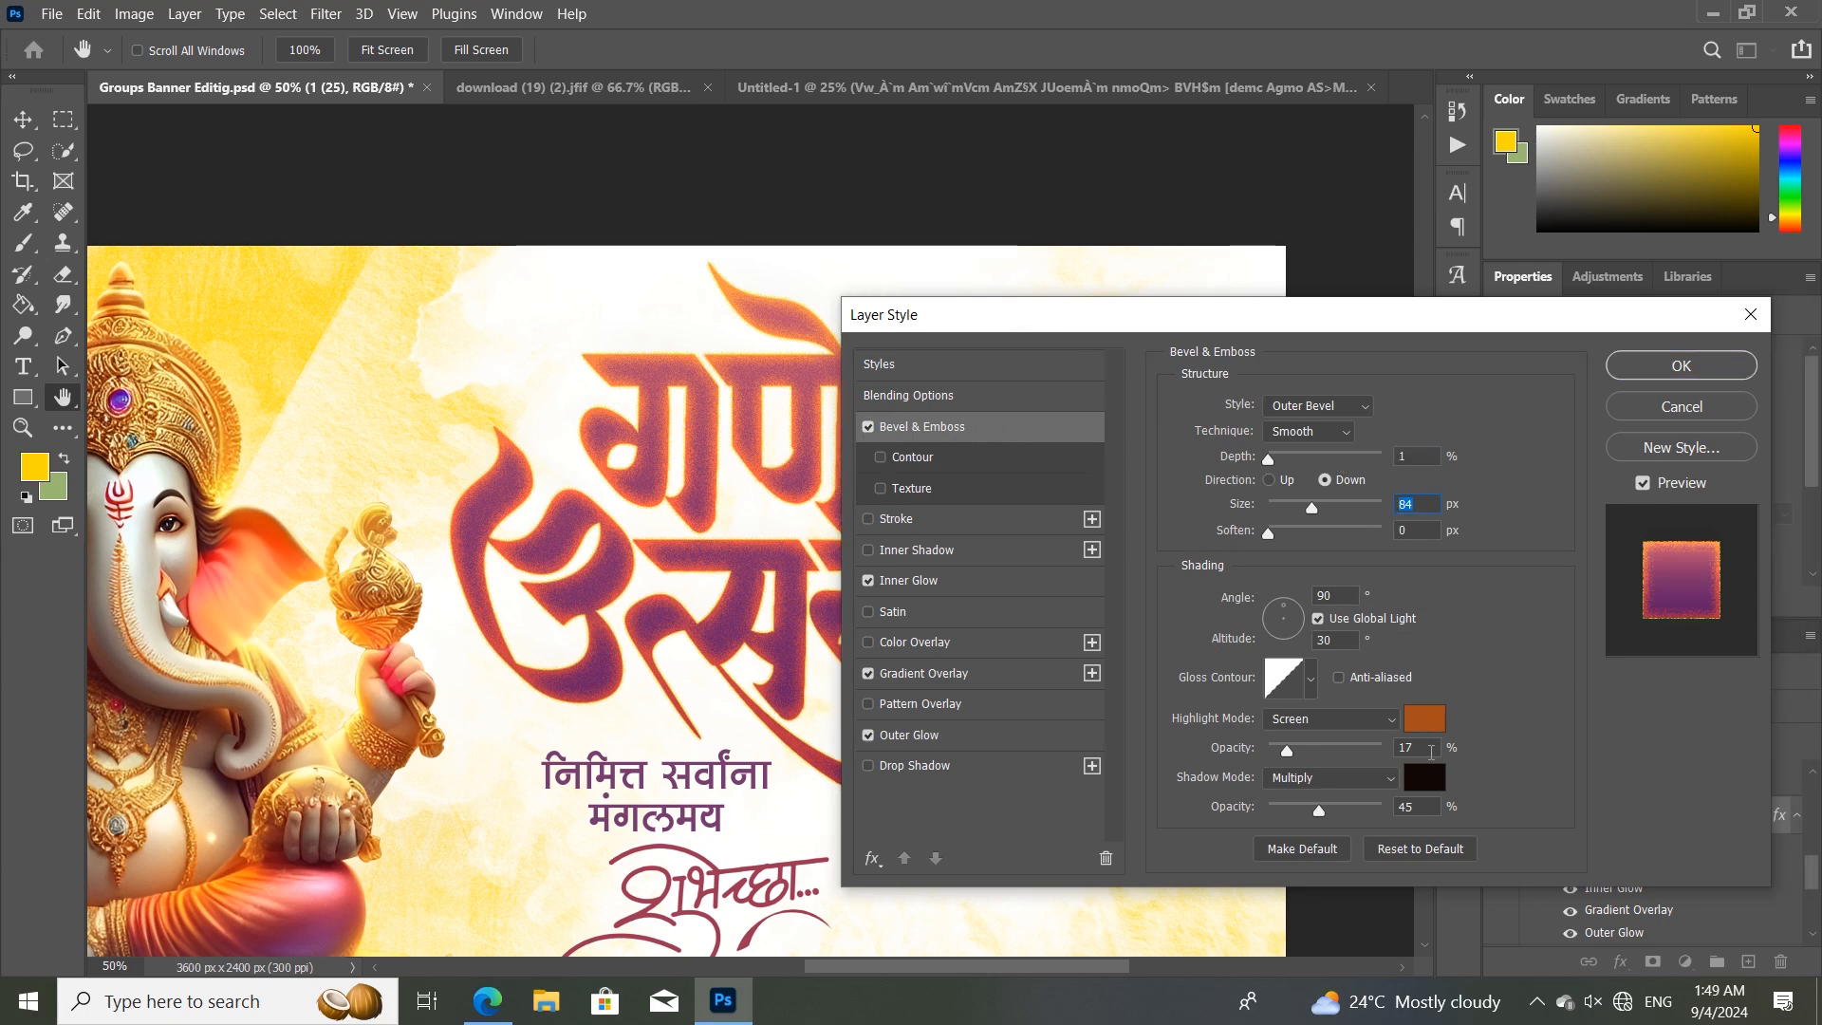
left_click(1410, 804)
Compare the title's Inner Glow off and on, and set its size to 49 px.
left_click(936, 582)
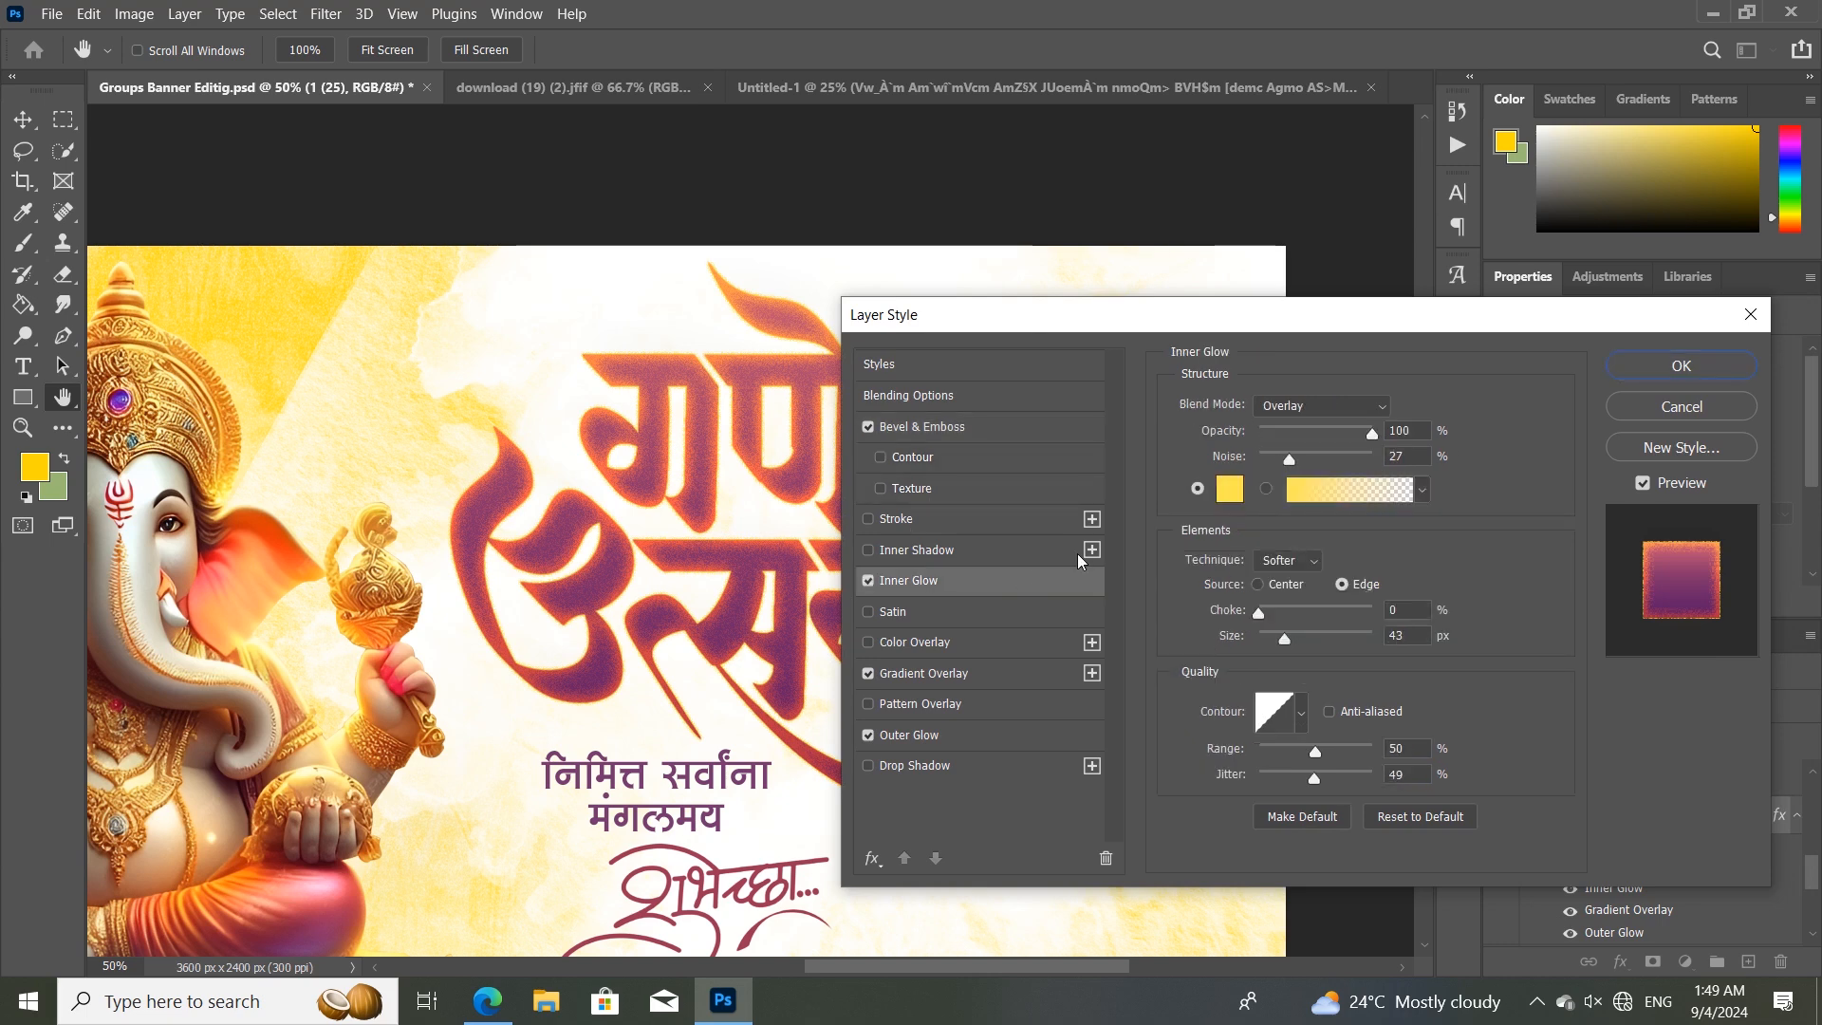
left_click(870, 582)
left_click(870, 582)
left_click_drag(1286, 638, 1248, 656)
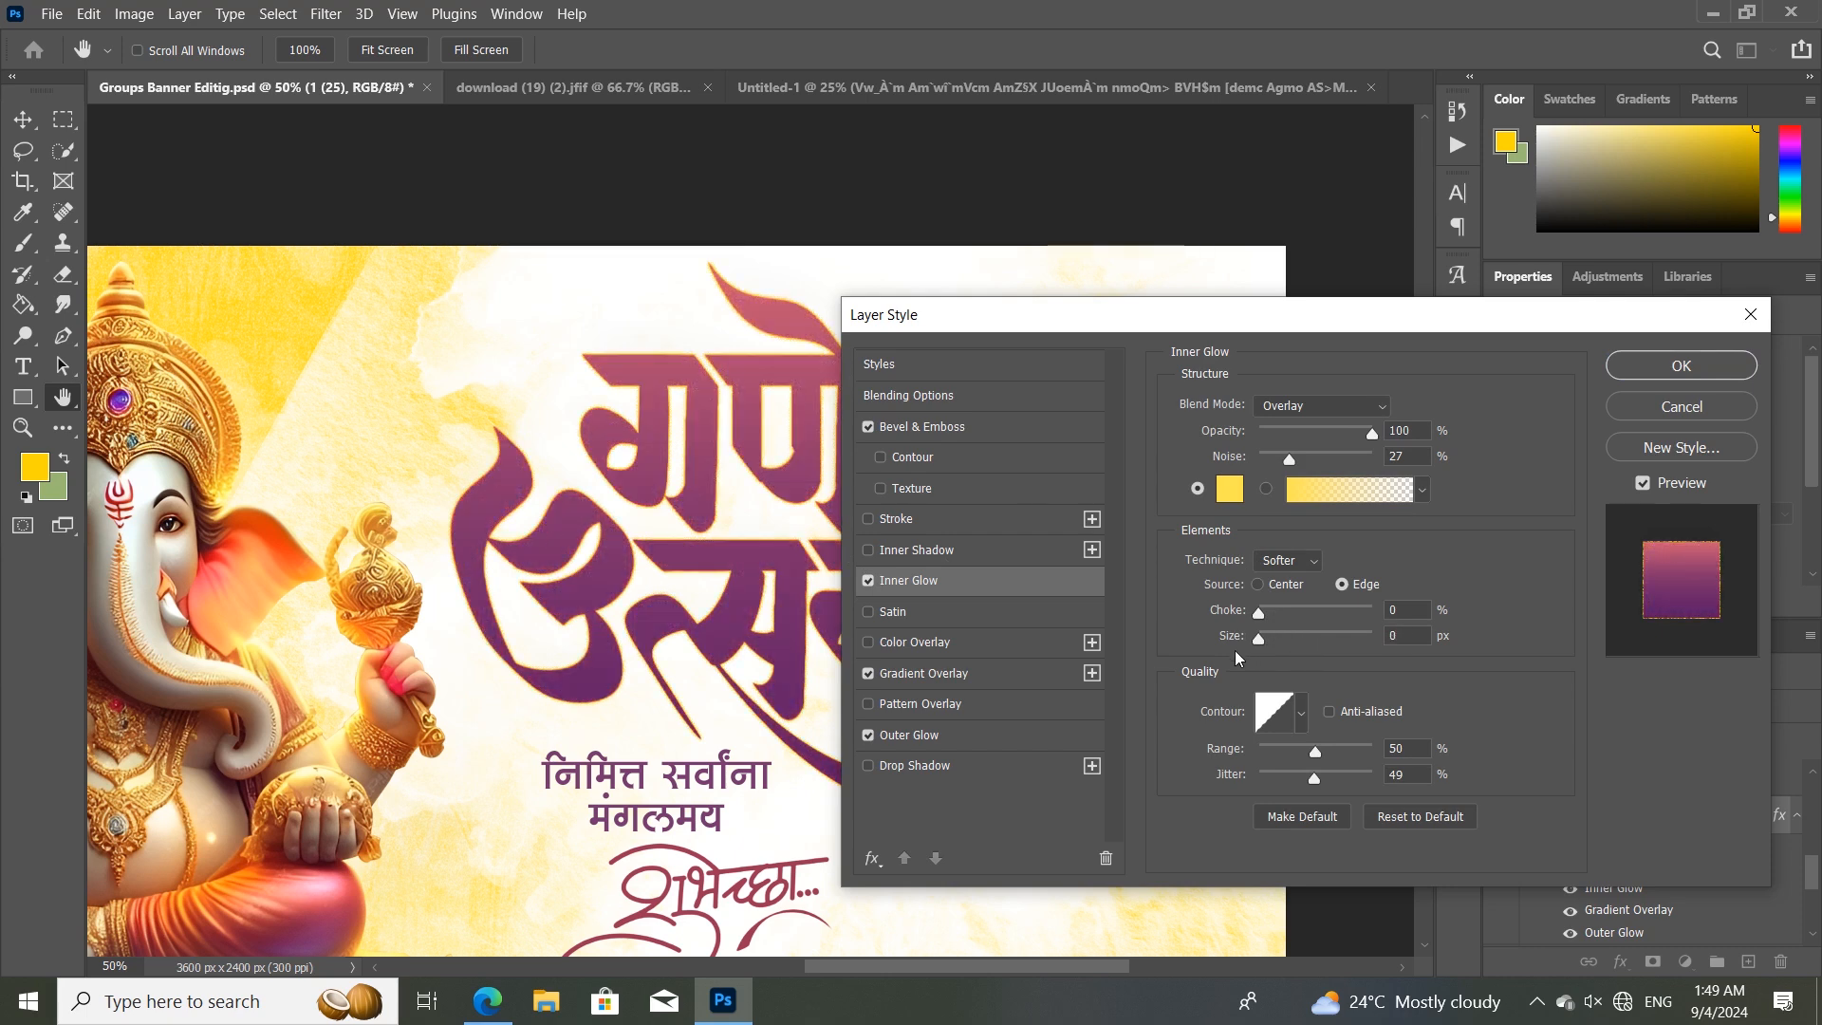
left_click_drag(1248, 659, 1288, 667)
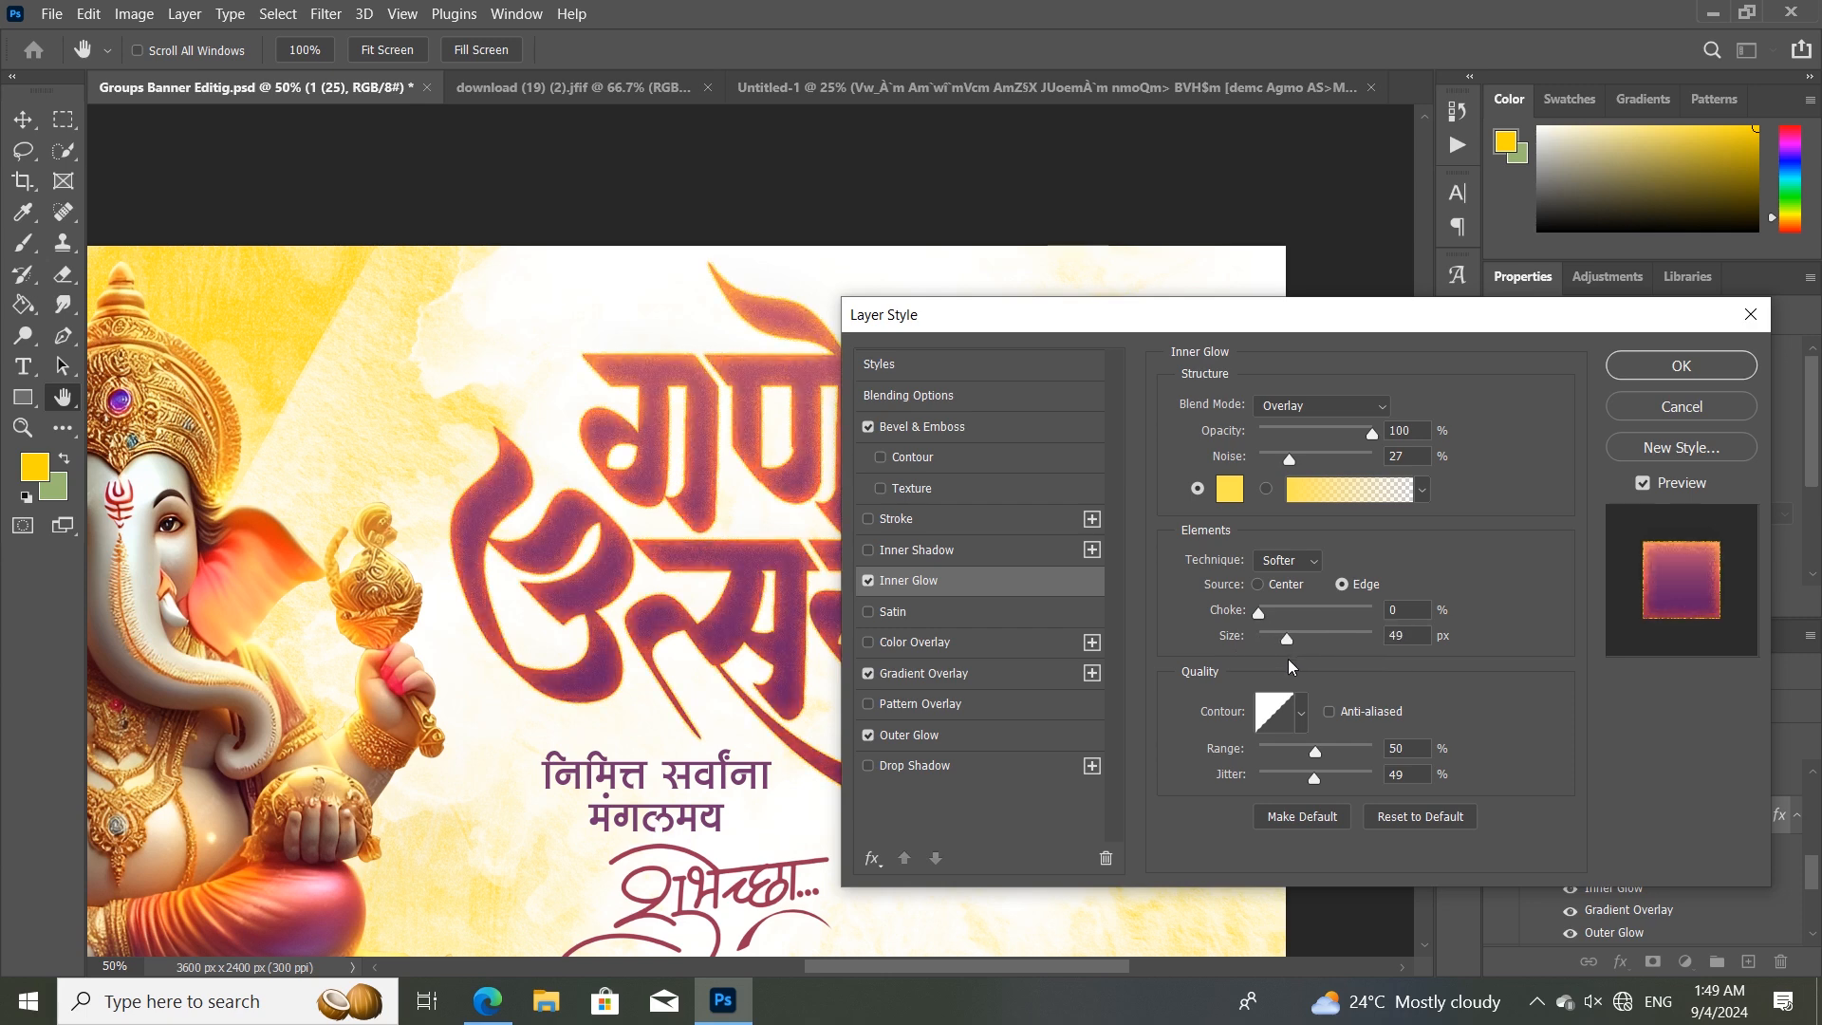
Change the title's Inner Glow color to the yellow ffe23f sampled from the banner background.
left_click(1231, 492)
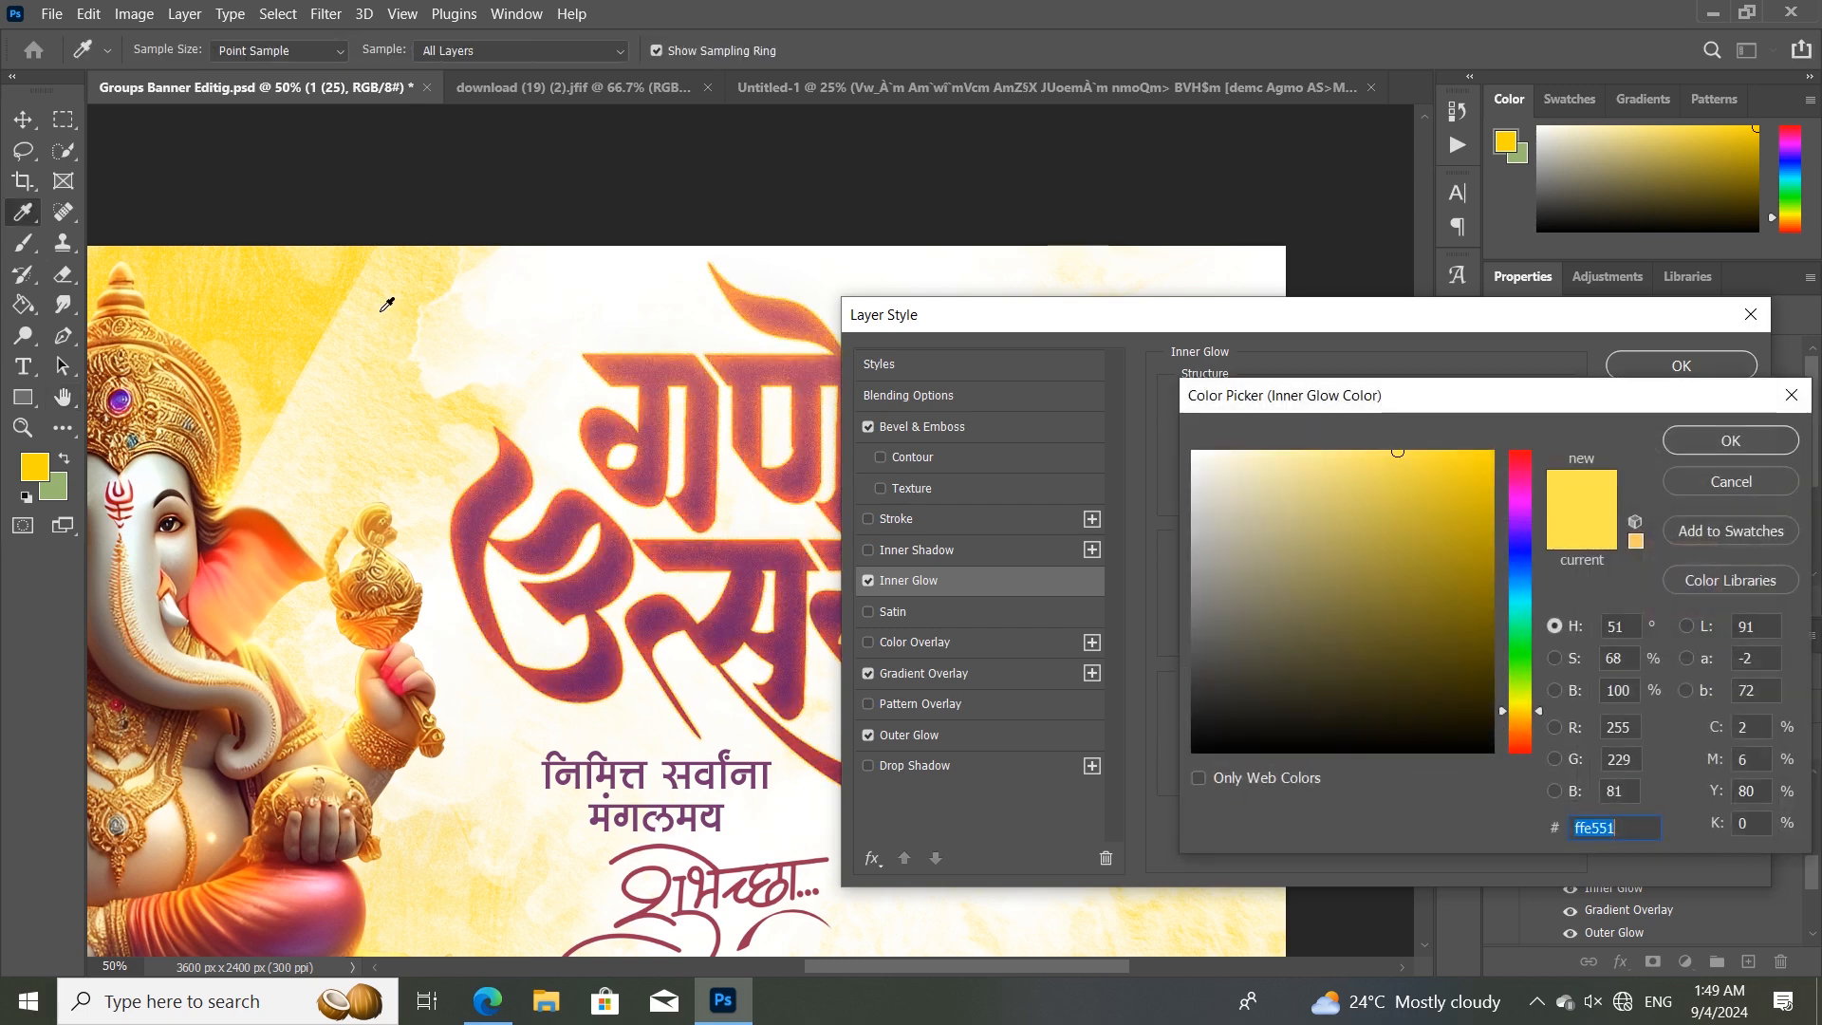
left_click(282, 517)
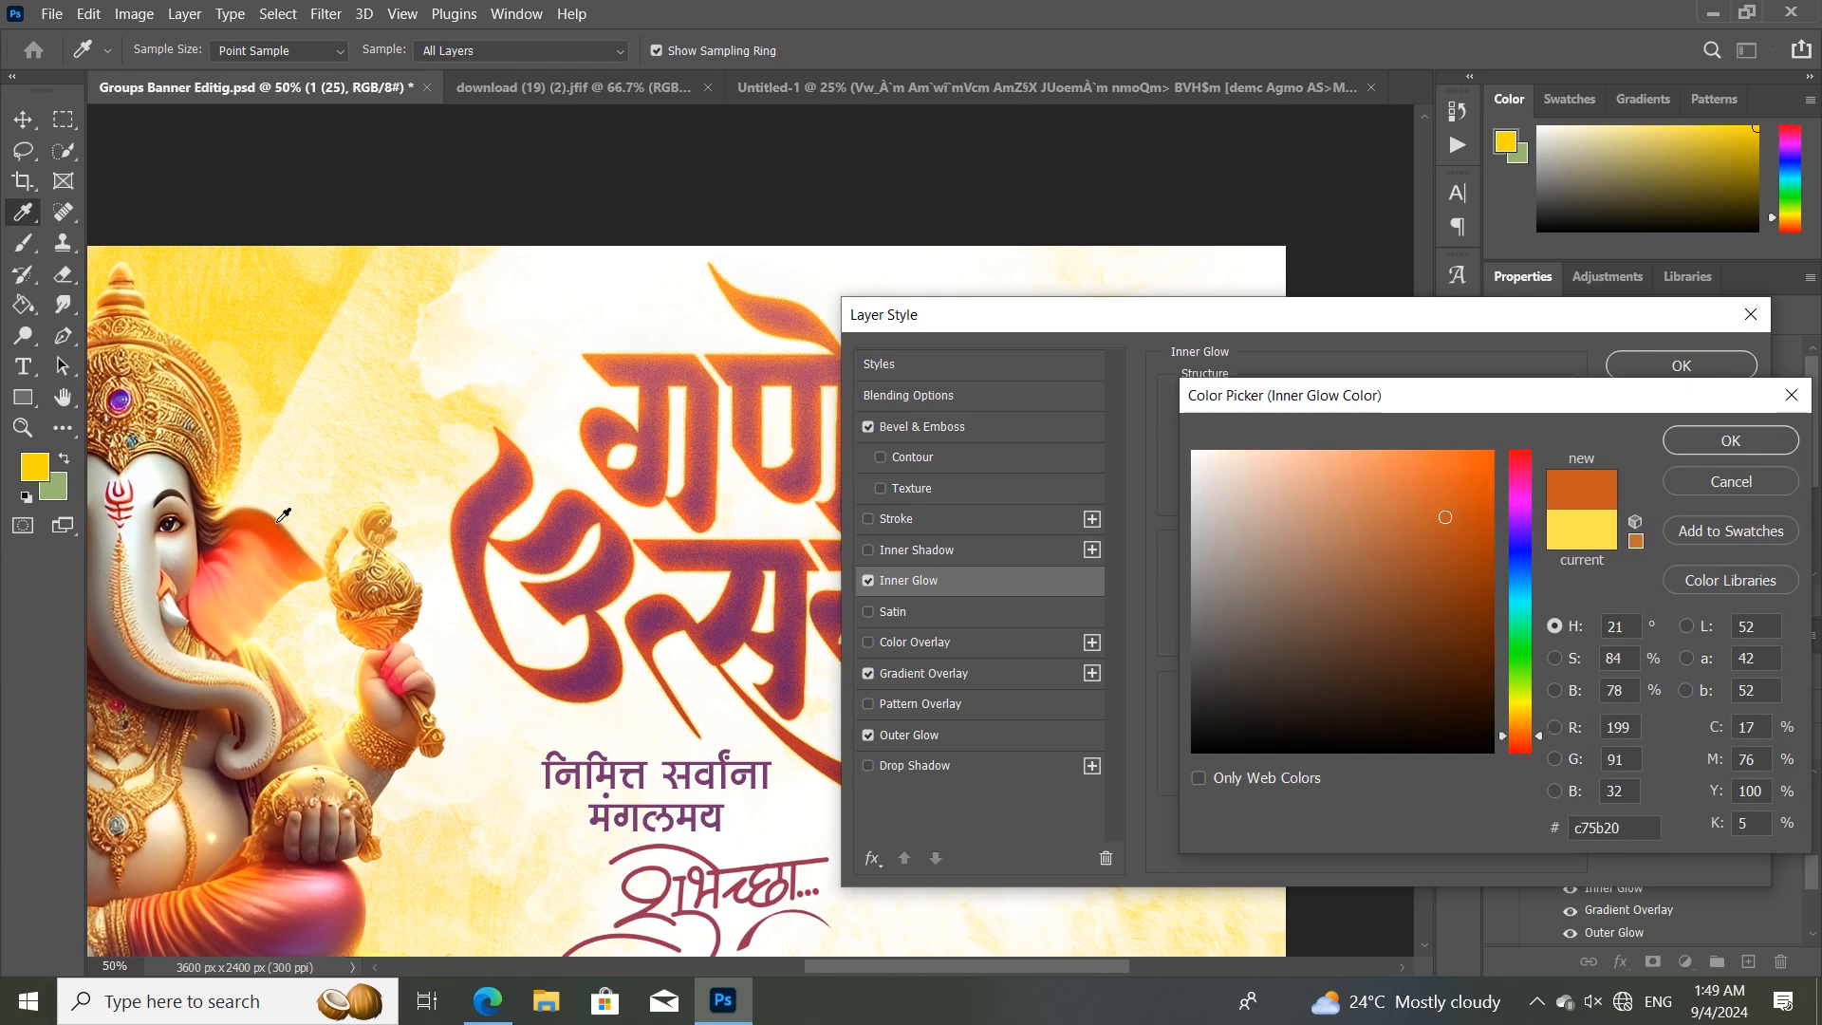
left_click(299, 322)
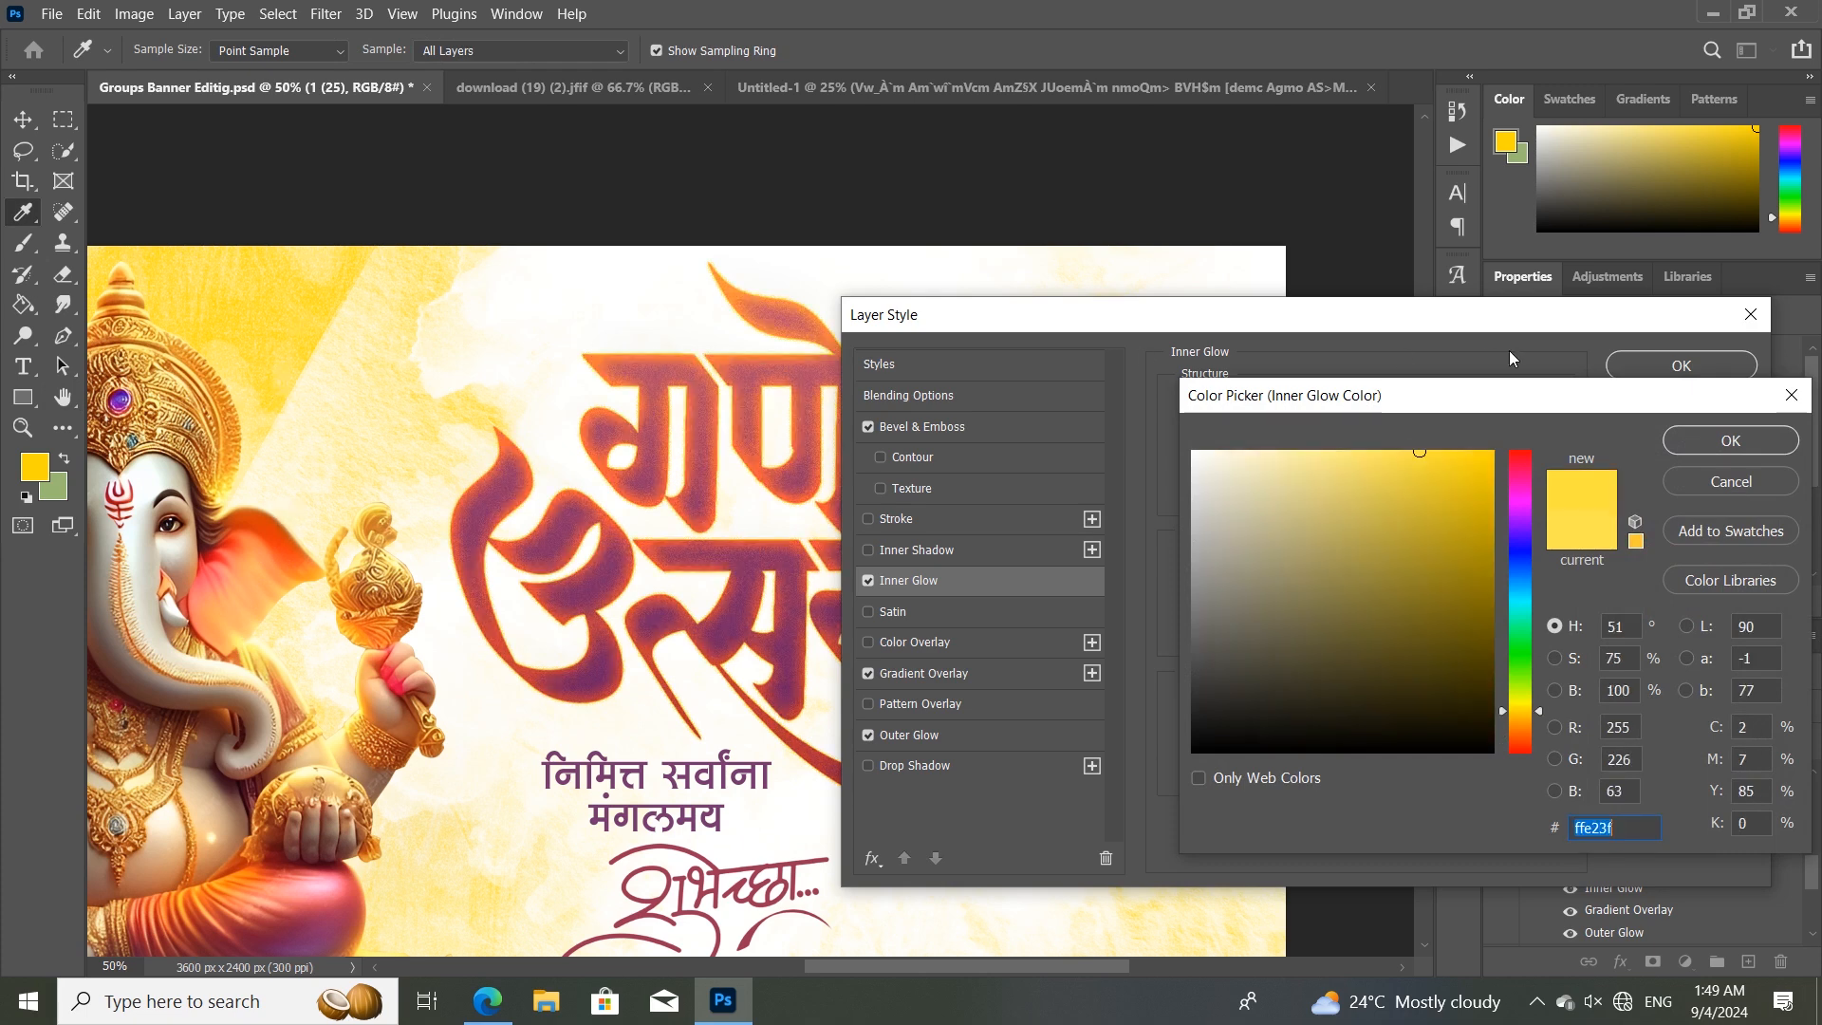
left_click(1675, 439)
left_click_drag(1277, 330, 1429, 327)
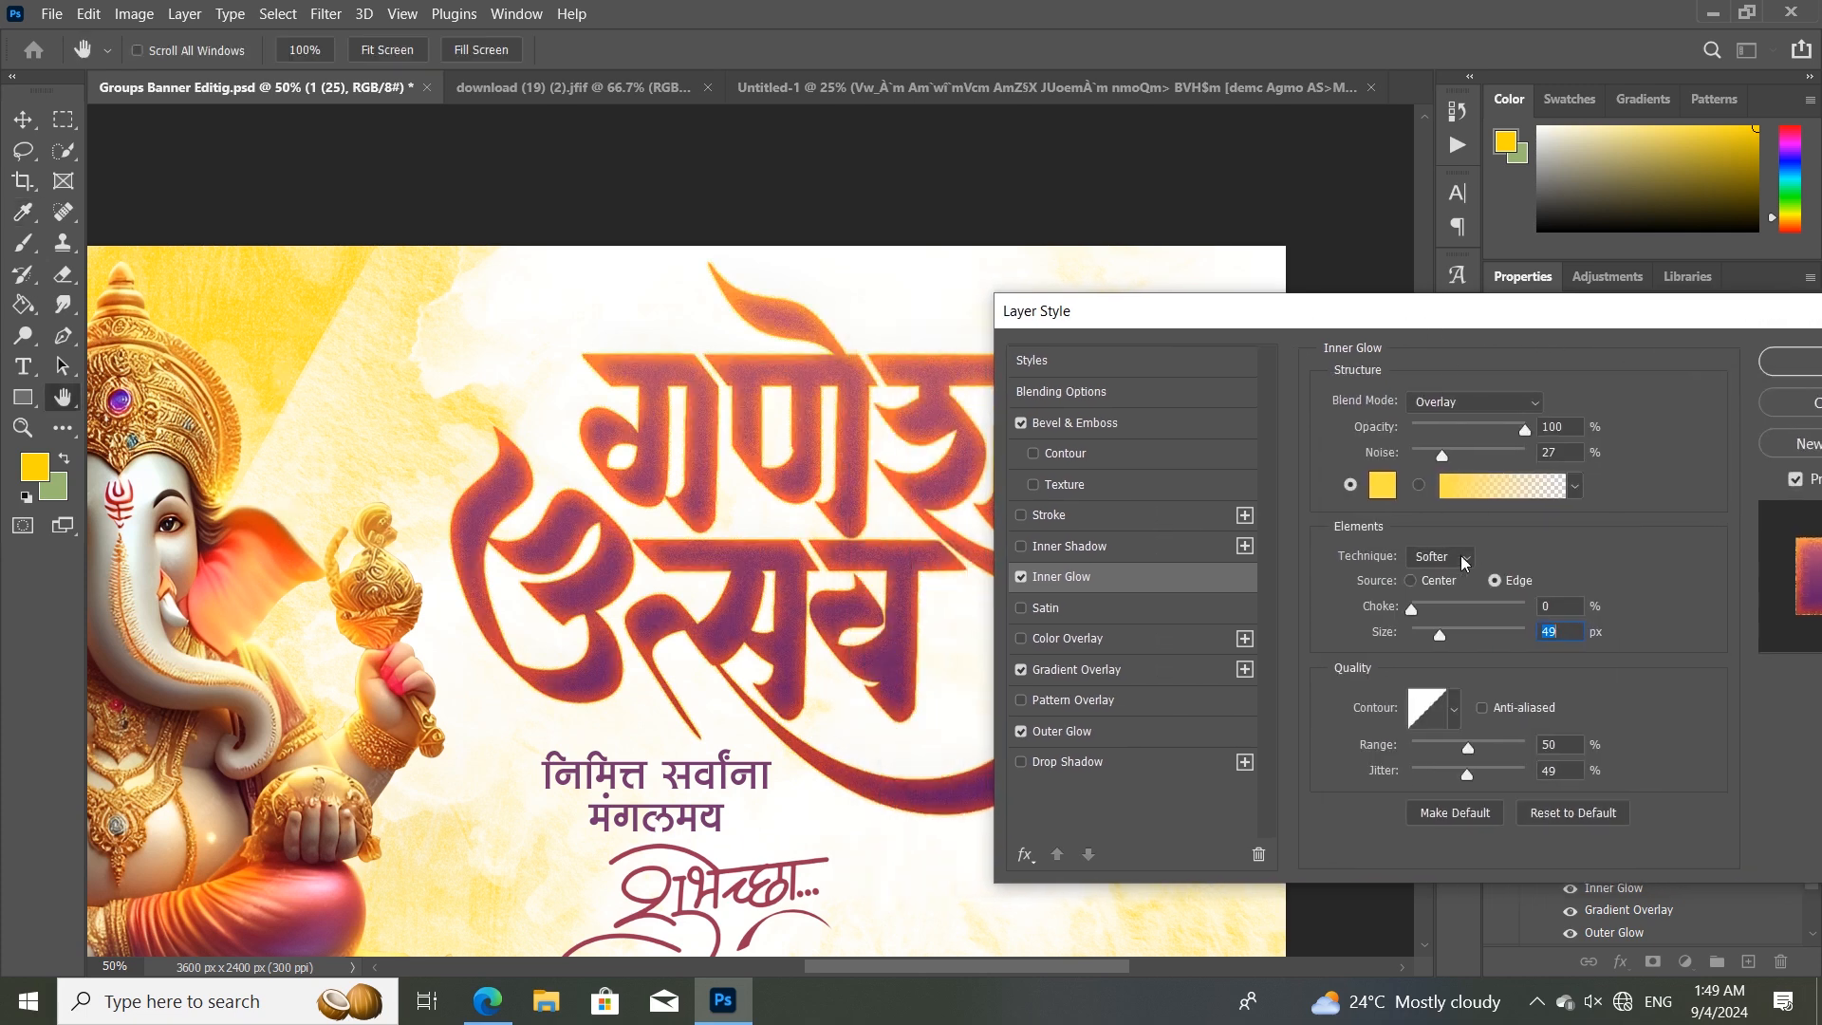
left_click_drag(1441, 634, 1437, 636)
Check the title's Gradient Overlay settings and set the Outer Glow size to 4 px.
left_click(1076, 671)
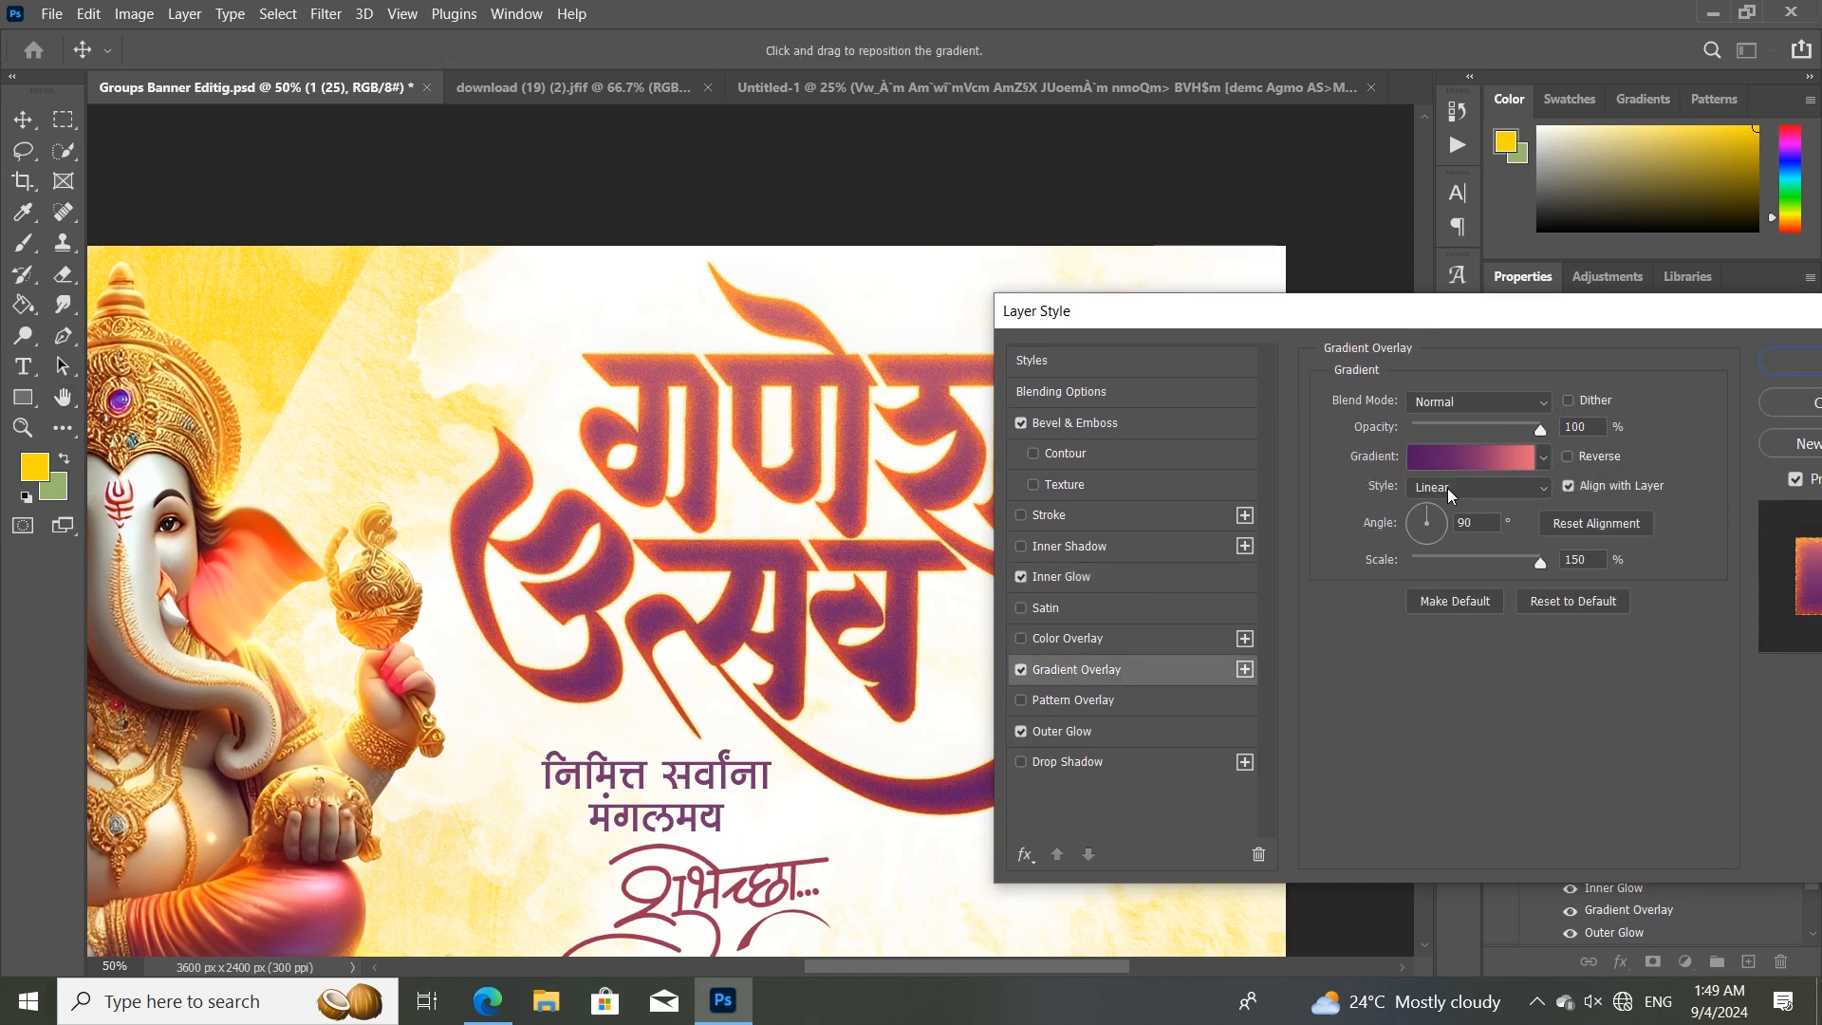
left_click(1105, 733)
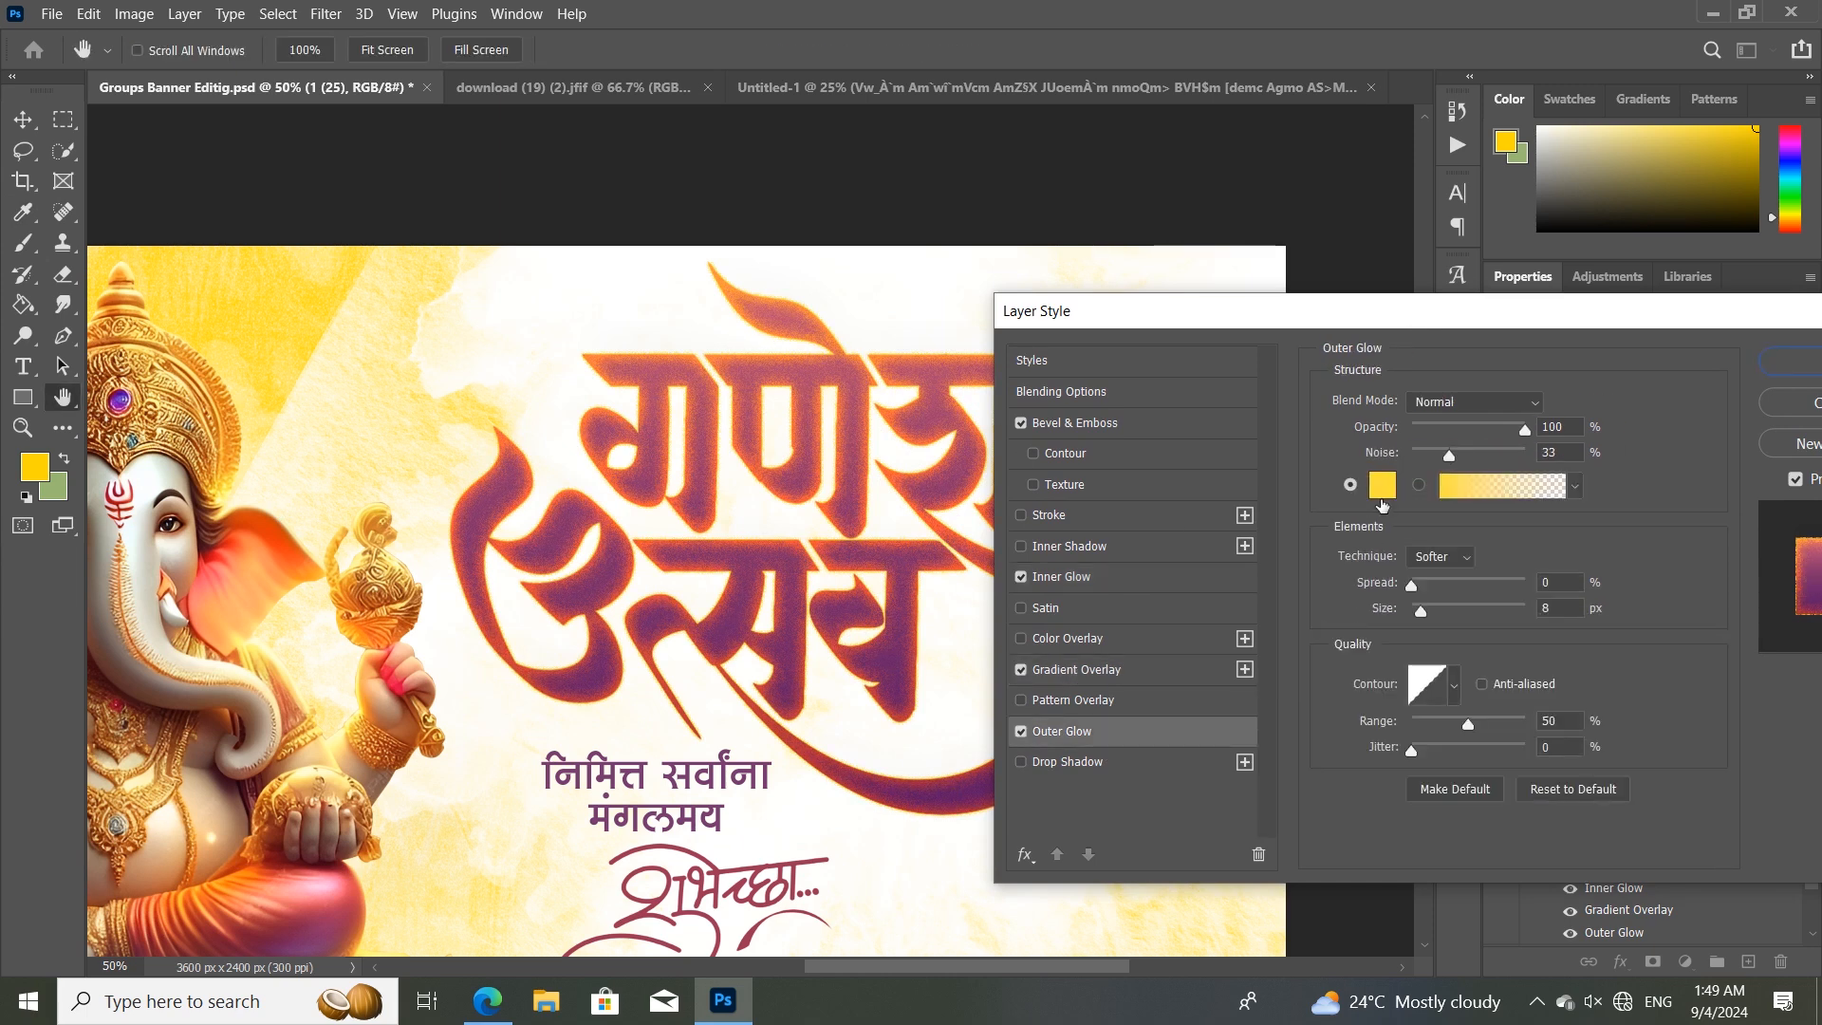
mouse_move(1422, 612)
left_mouse_down()
mouse_move(1456, 618)
mouse_move(1420, 615)
left_mouse_up()
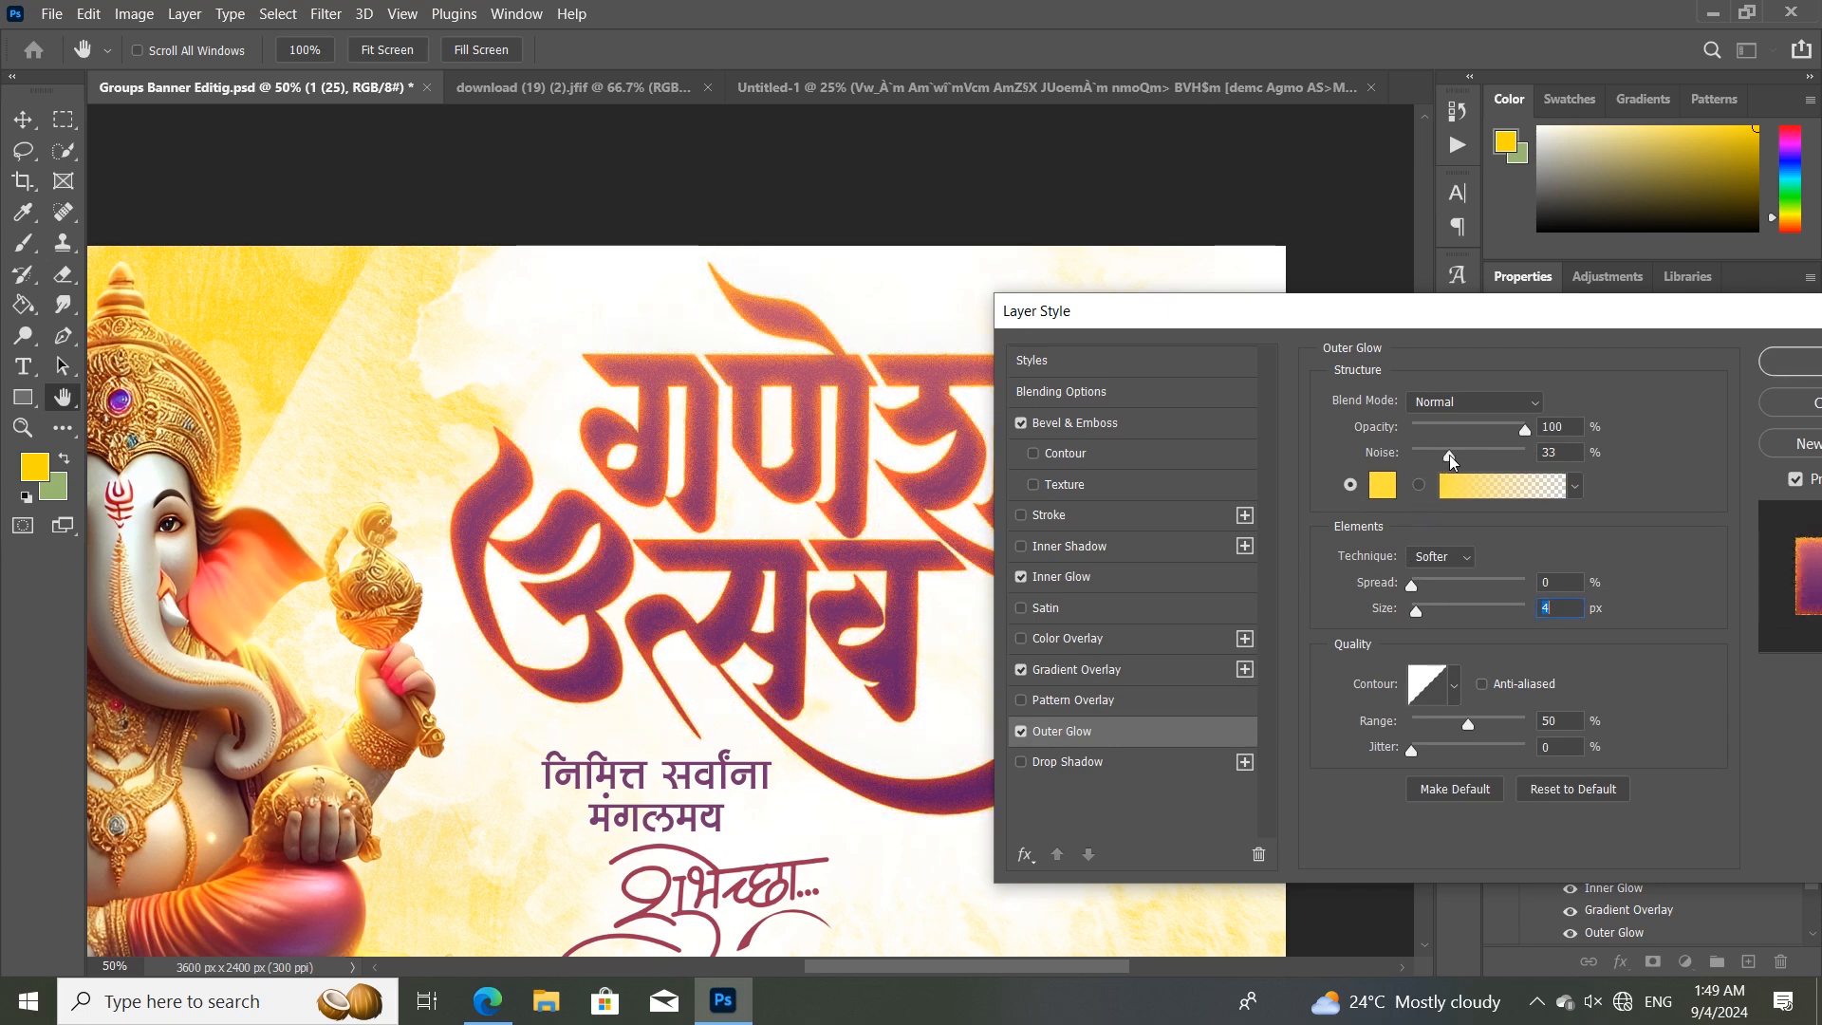
Apply the layer style and copy the गणेश उत्सव title into Untitled-1, placing it to the right of Ganesha.
left_click_drag(1431, 327, 1171, 332)
key("Return")
left_click_drag(802, 365, 667, 98)
left_click_drag(812, 93, 942, 425)
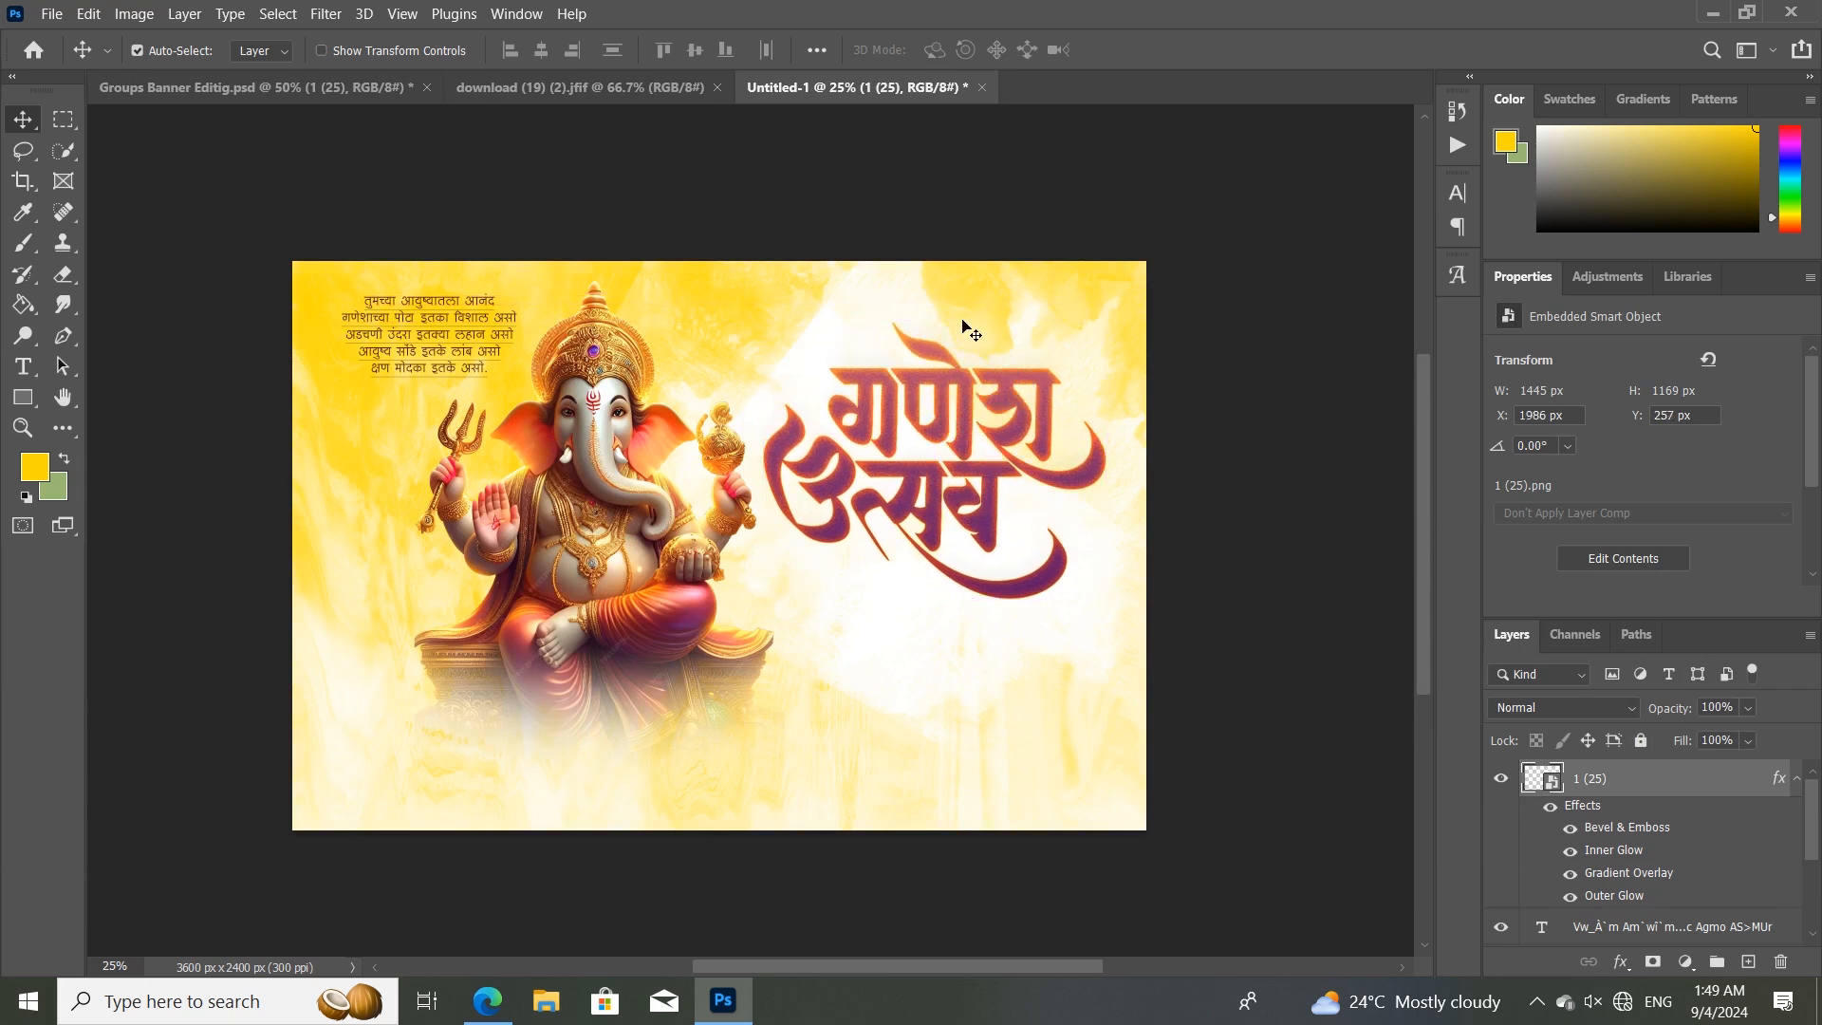
Return to Groups Banner Editig.psd and select the निमित्त सर्वांना मंगलमय text below the title.
left_click(370, 87)
scroll(740, 569, "down", 1)
left_click_drag(741, 590, 740, 596)
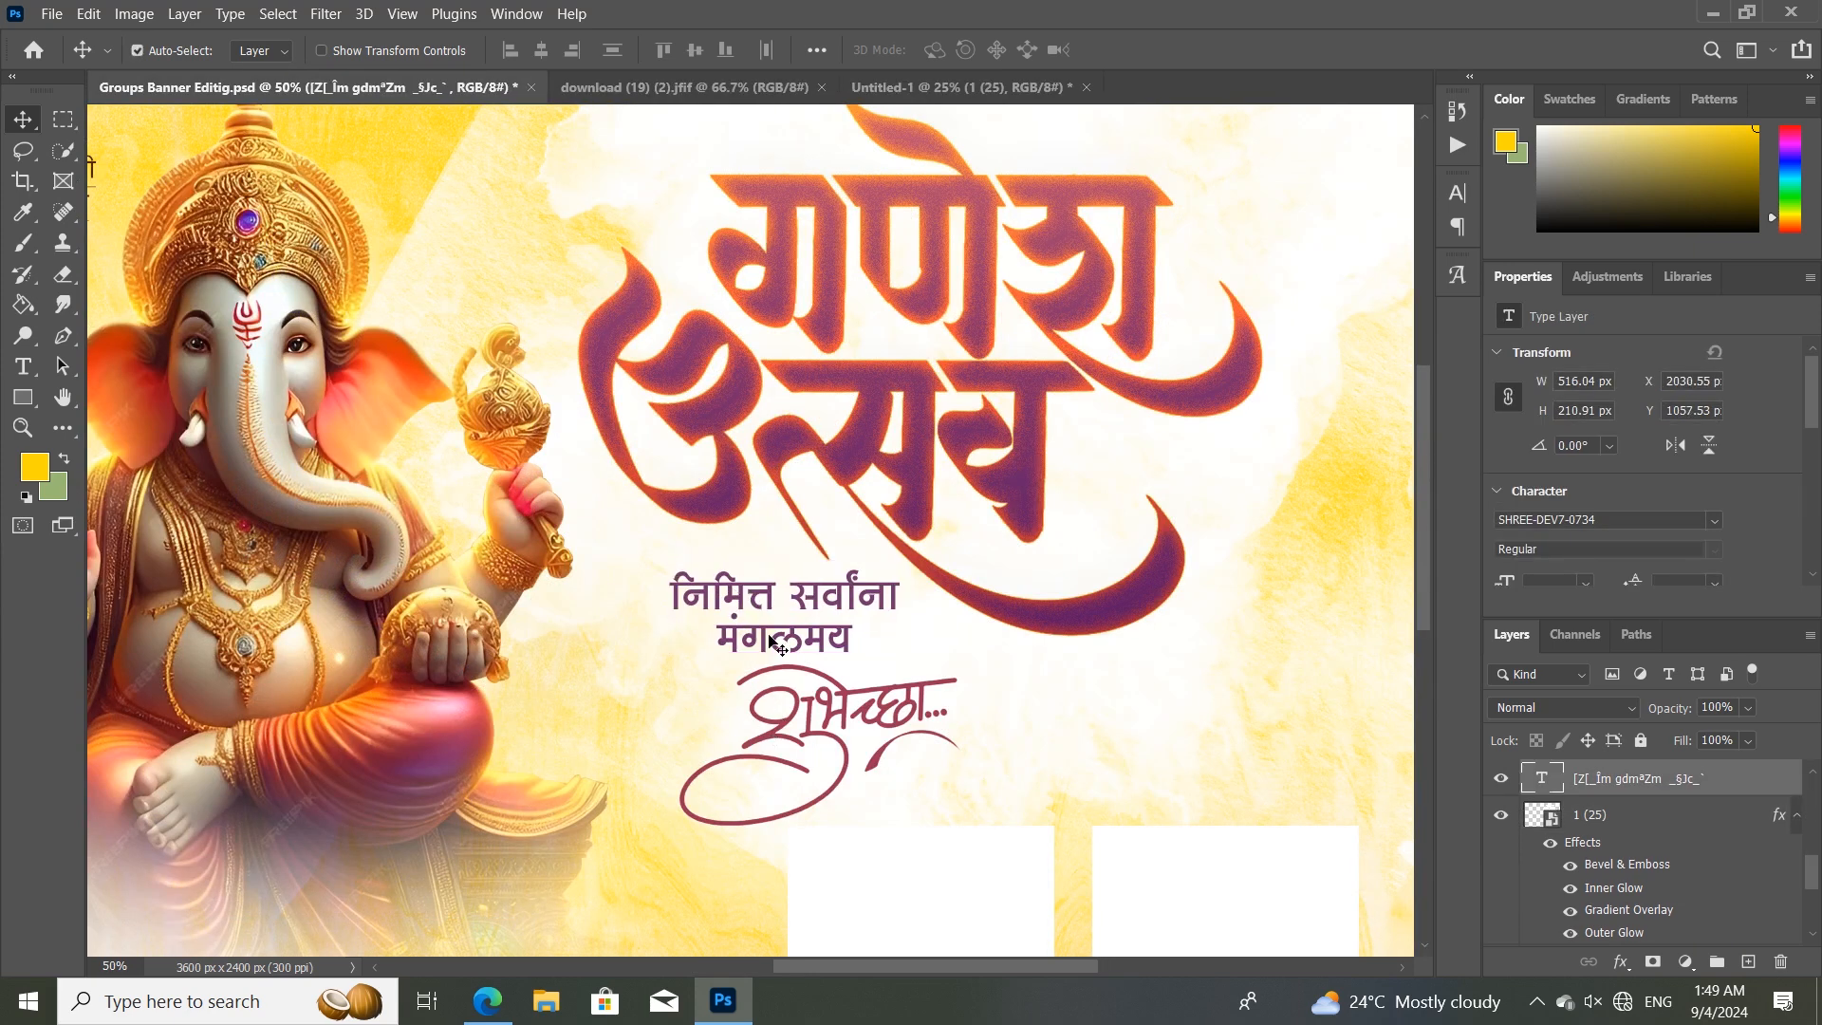
Switch to Edge and check the greeting wording in Google Input Tools and शुभेच्छुक in the Shree Dev 0708 converter.
left_click(487, 1000)
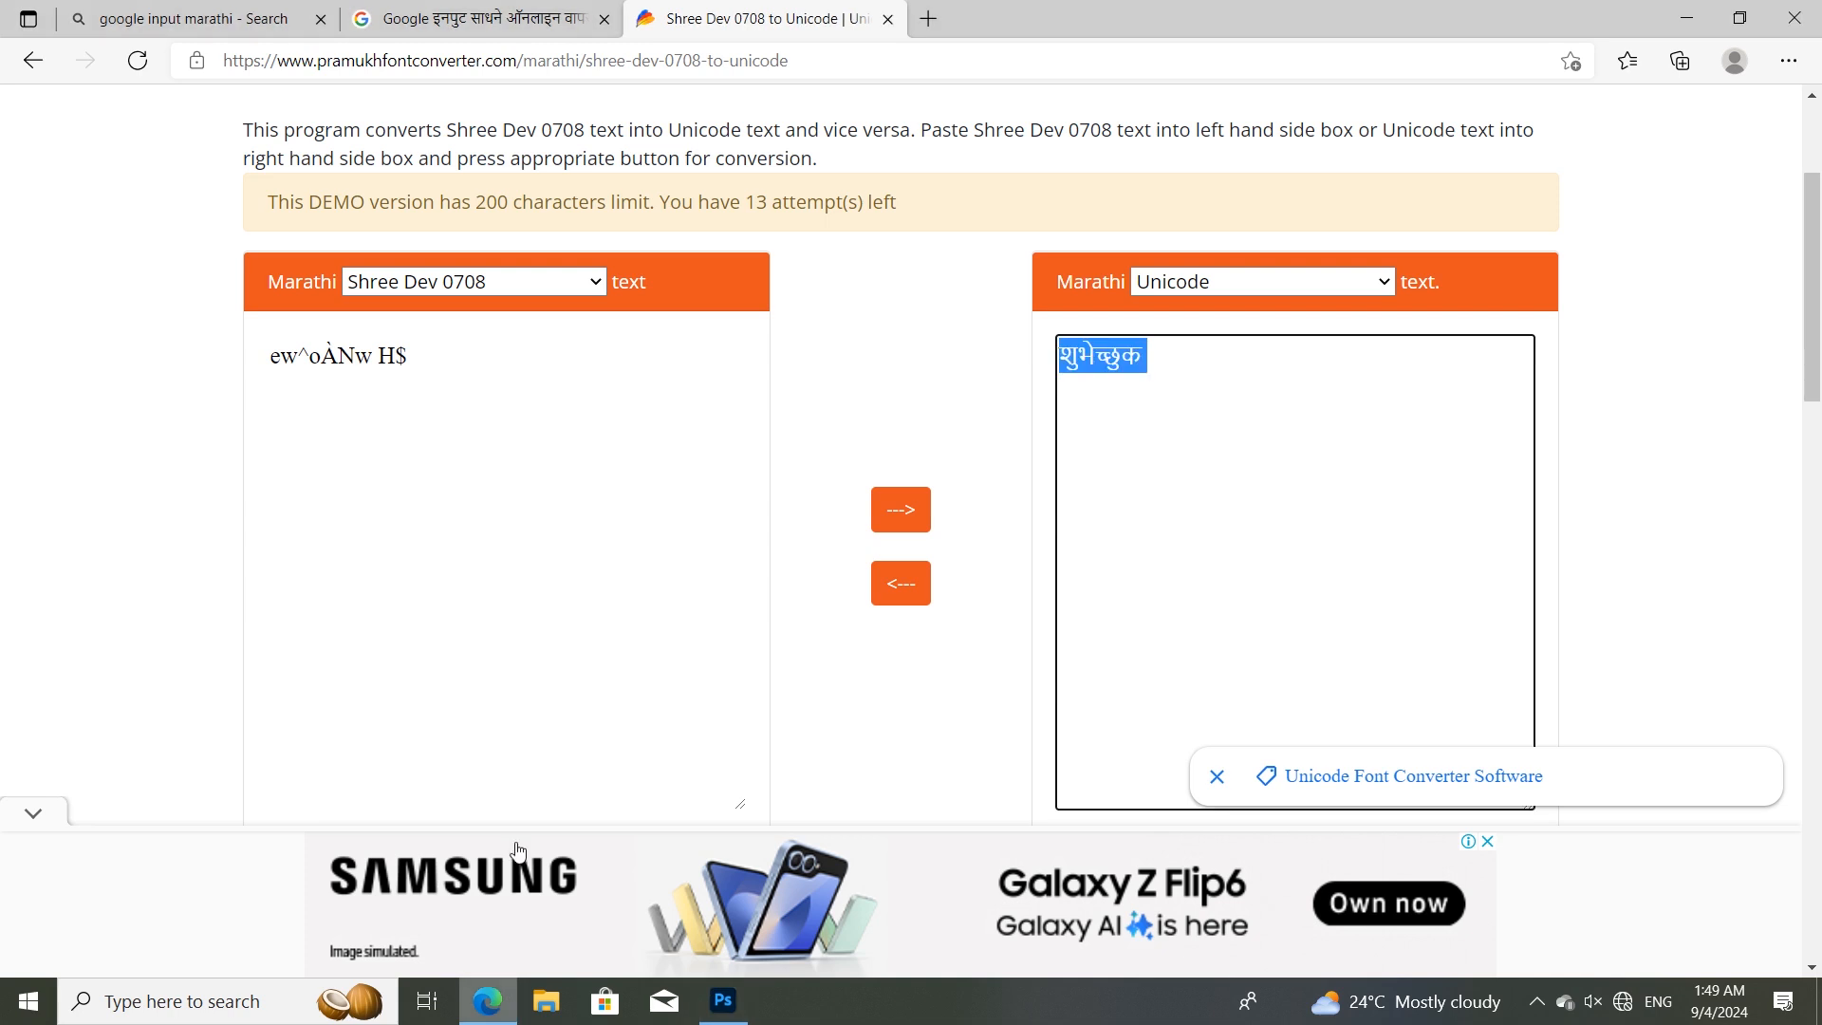
key("ctrl+shift+Tab")
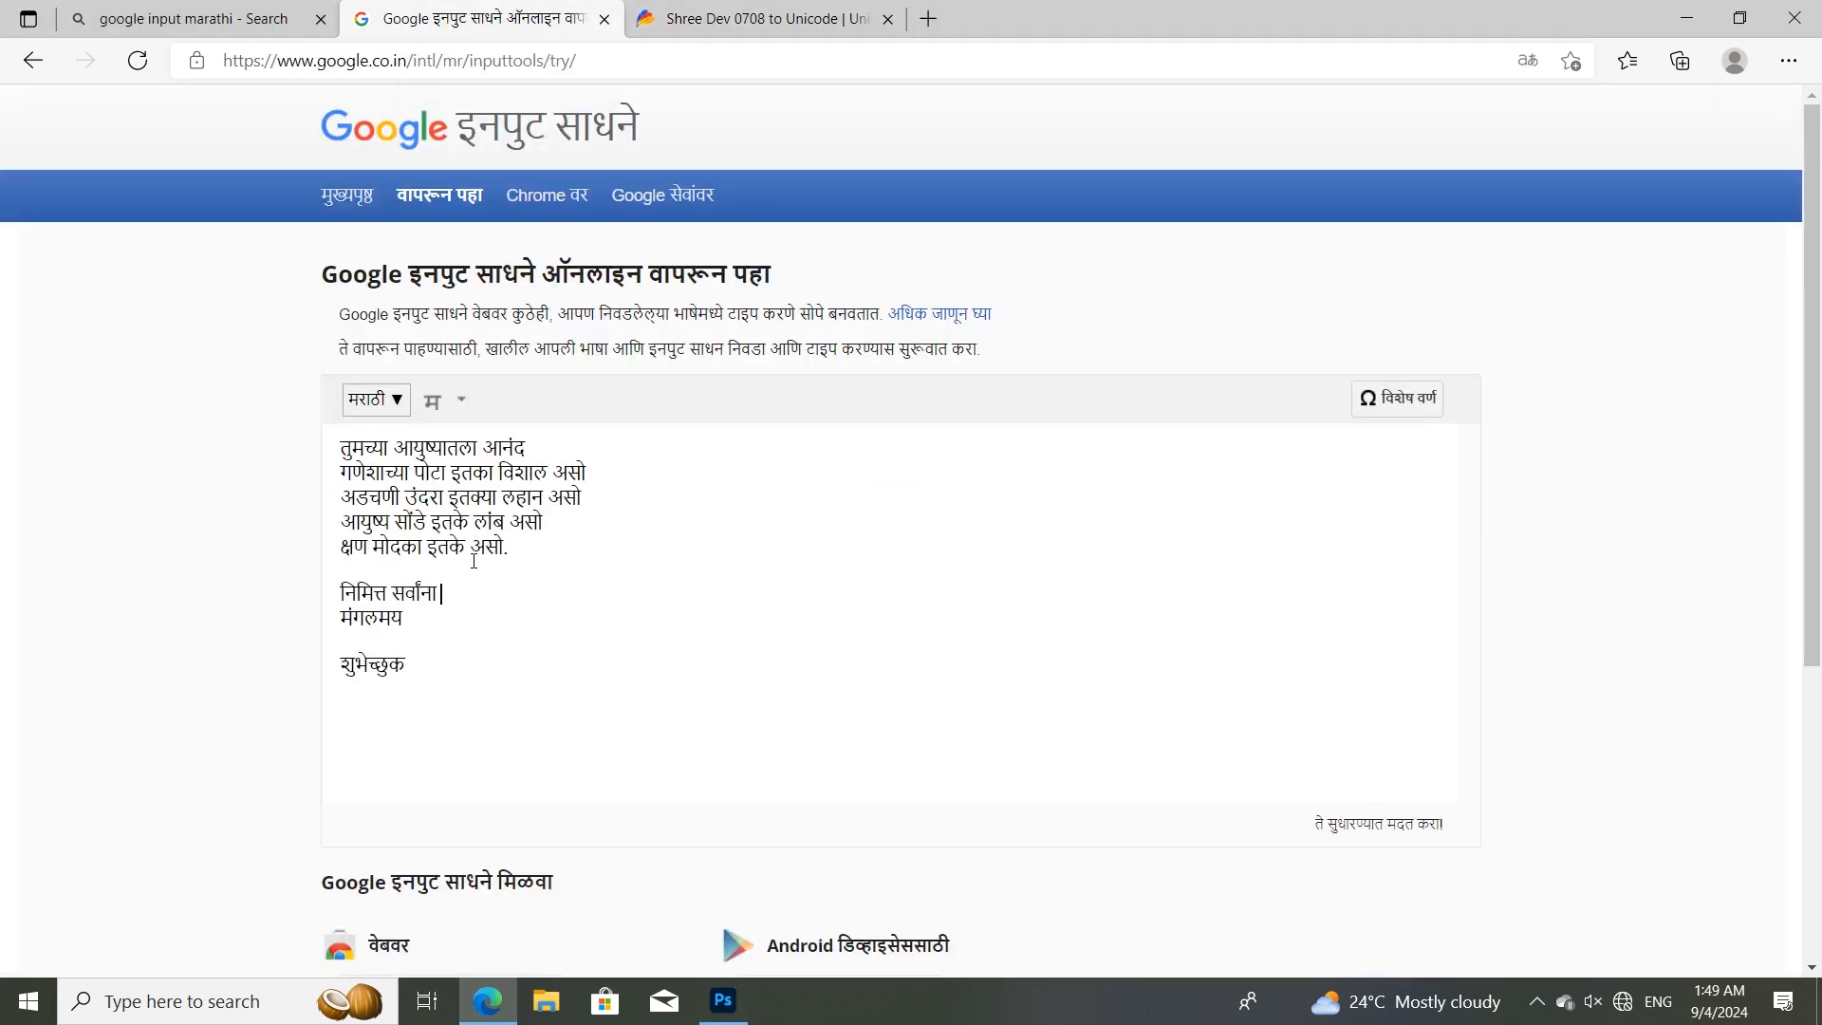
key("ctrl+Tab")
left_click(1164, 422)
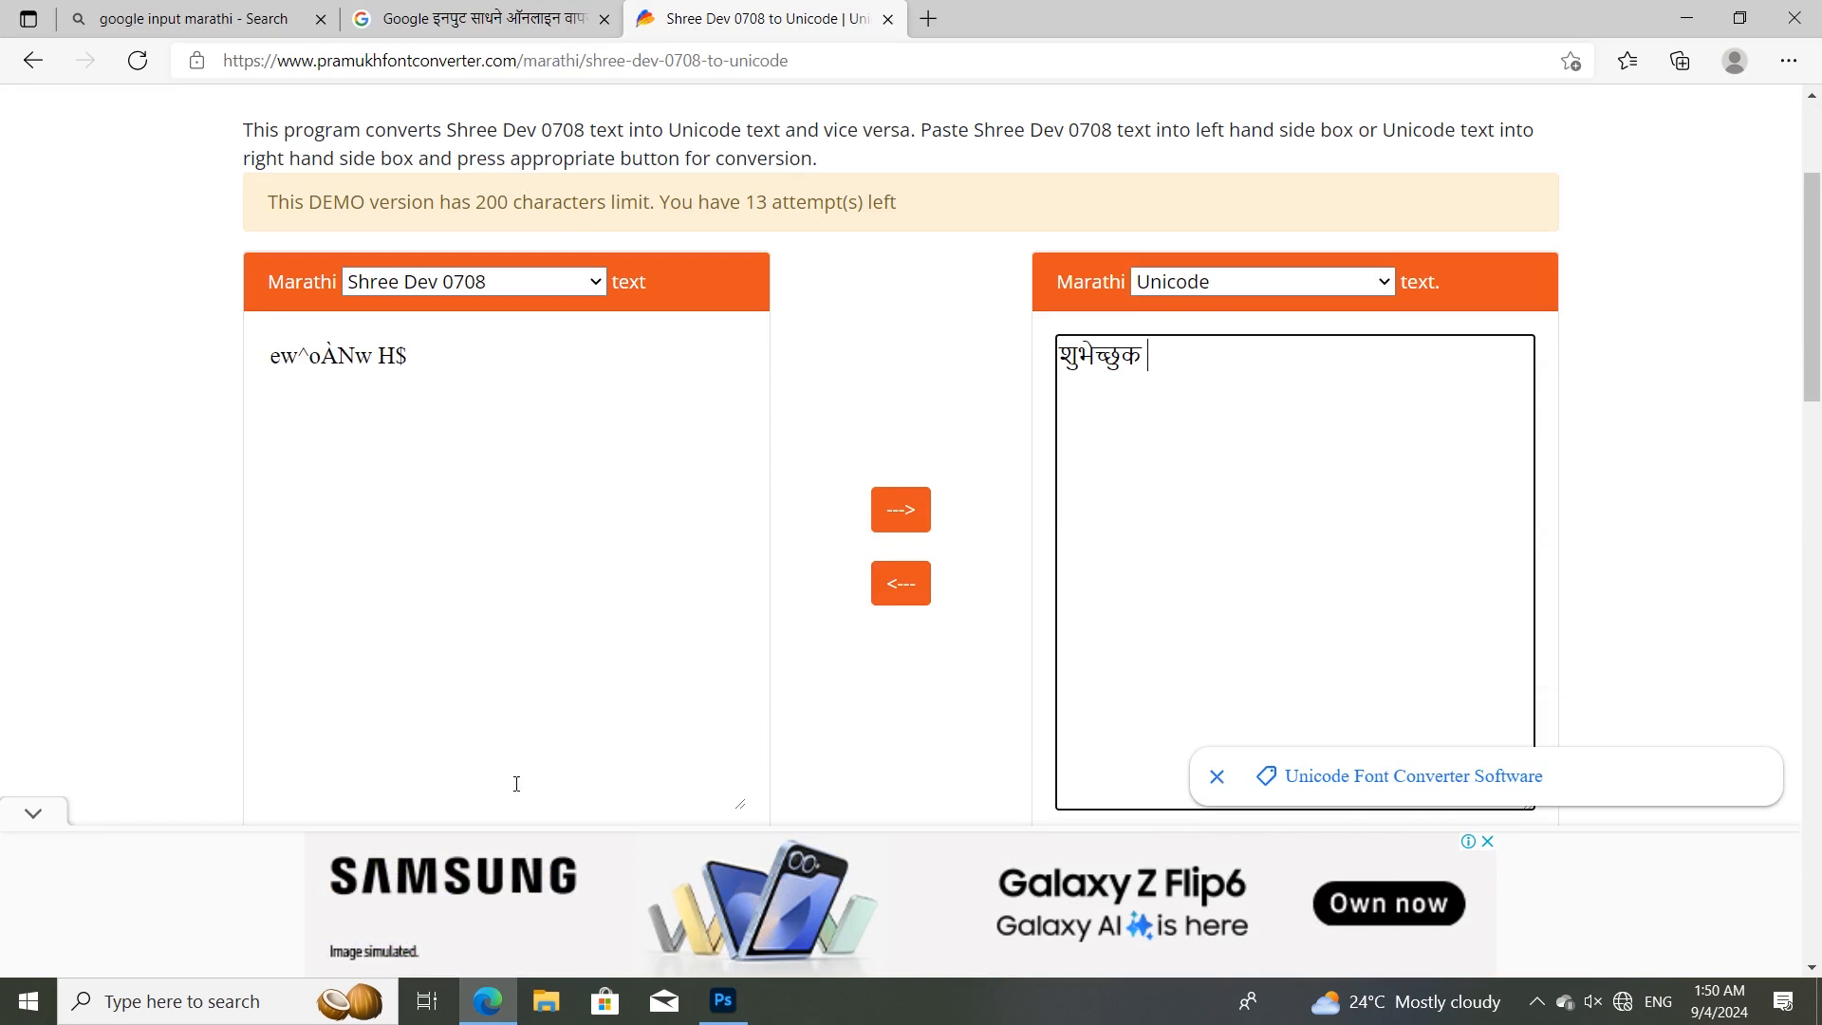
Switch back to Photoshop and copy the निमित्त सर्वांना मंगलमय text and शुभेच्छा lettering together into Untitled-1 below the title.
left_click(723, 1001)
left_click_drag(835, 609, 848, 605)
key("ctrl+z")
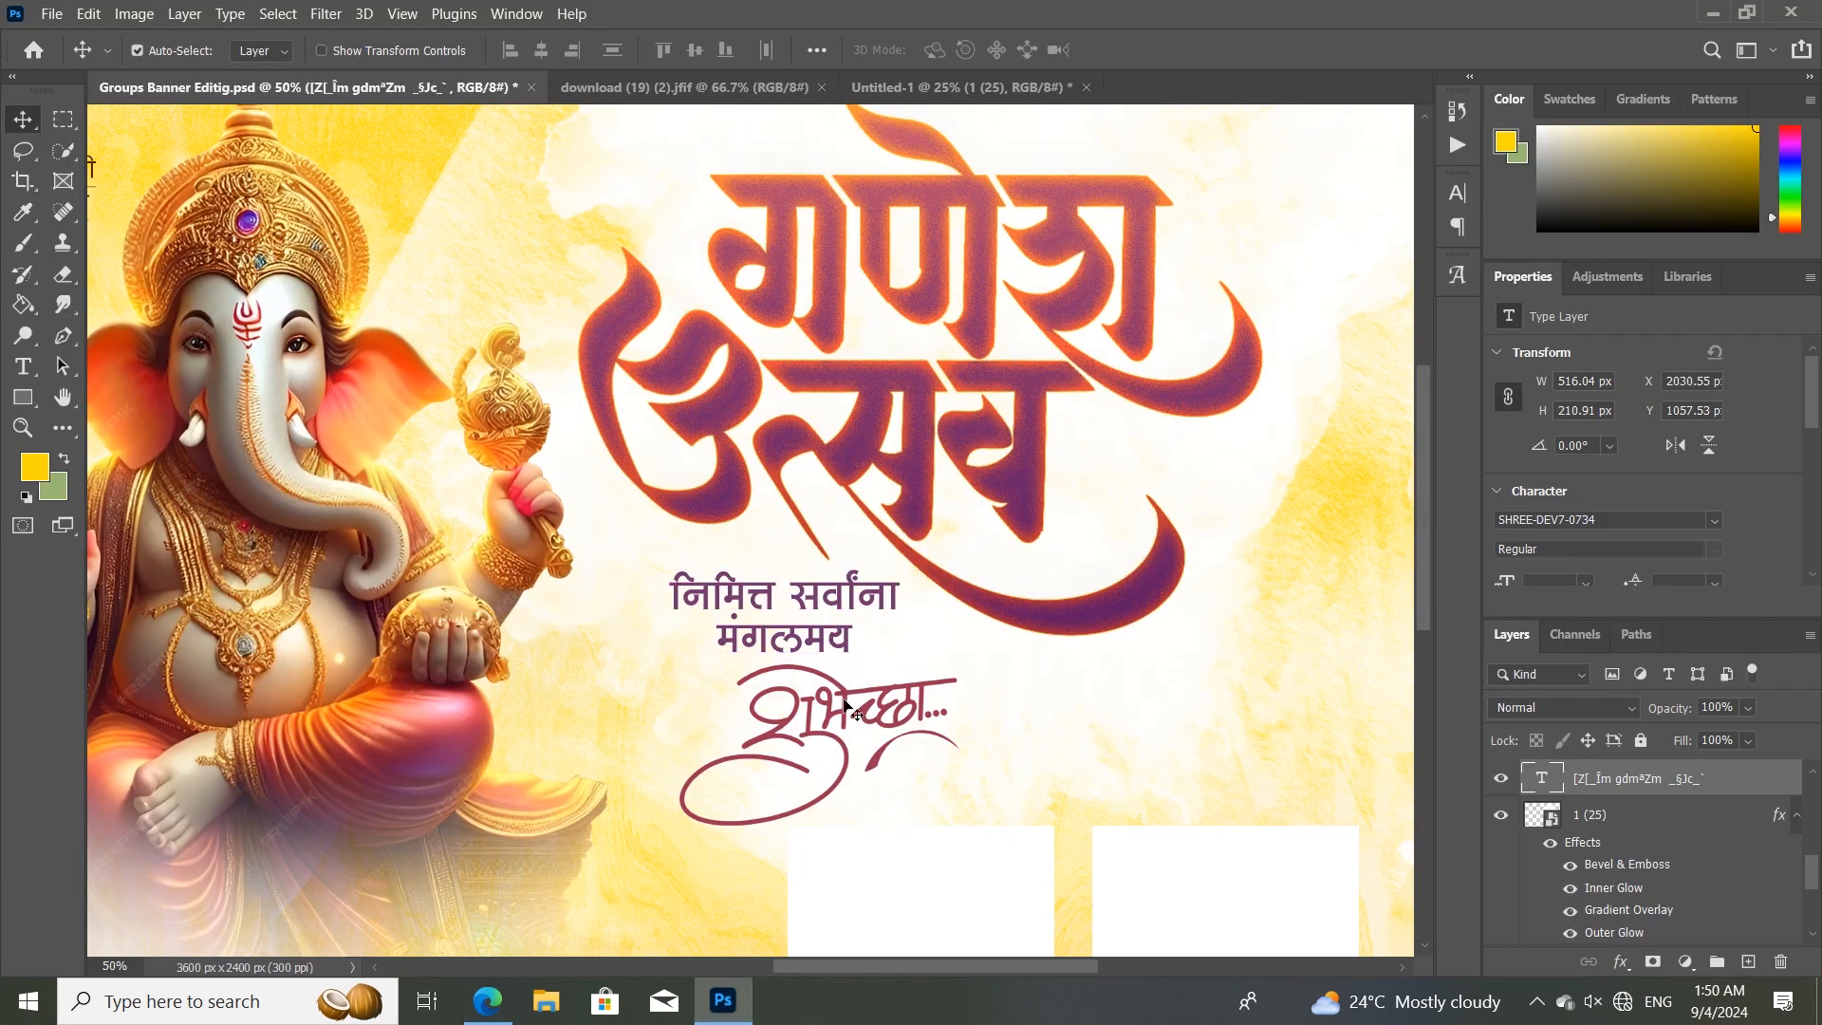
left_click(842, 690, "shift")
left_click_drag(820, 610, 871, 615)
key("ctrl+plus")
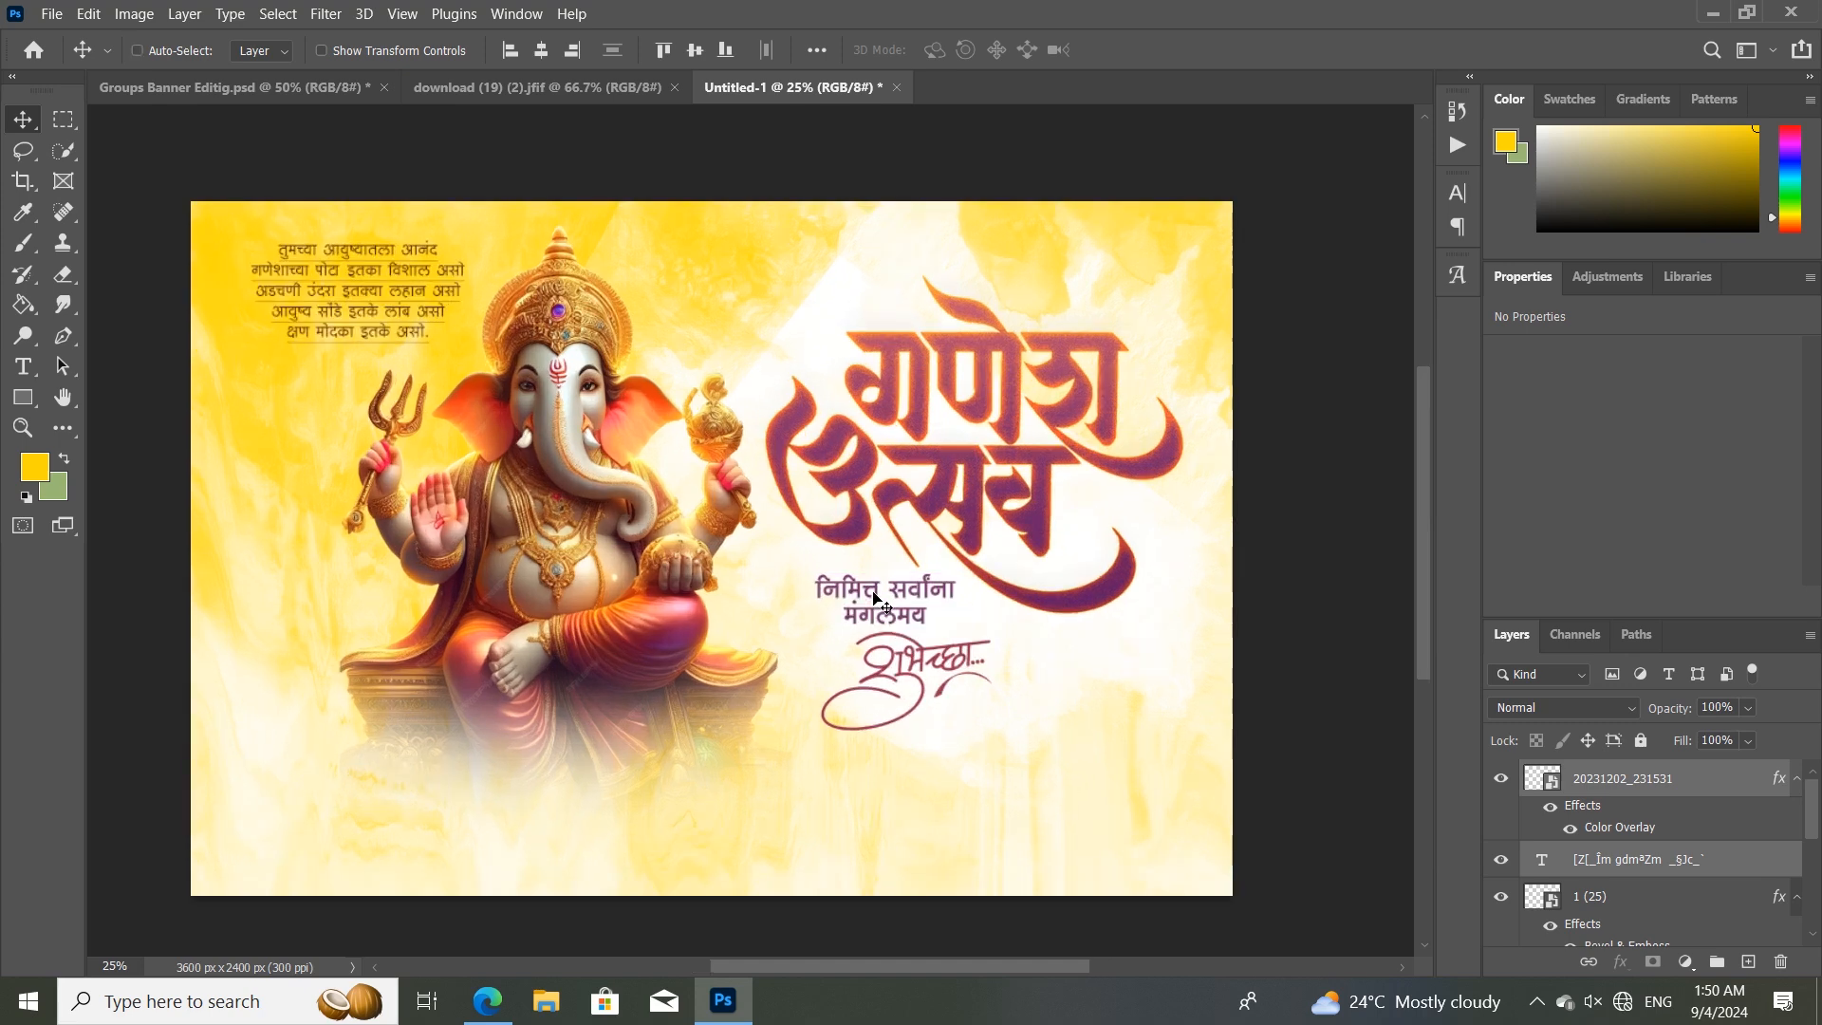
key("ctrl+plus")
key("ctrl+minus")
key("ctrl+minus")
Check the photo boxes in Groups Banner Editig.psd and draw a rectangle about 469 x 549 px in Untitled-1's lower right area.
left_click(238, 76)
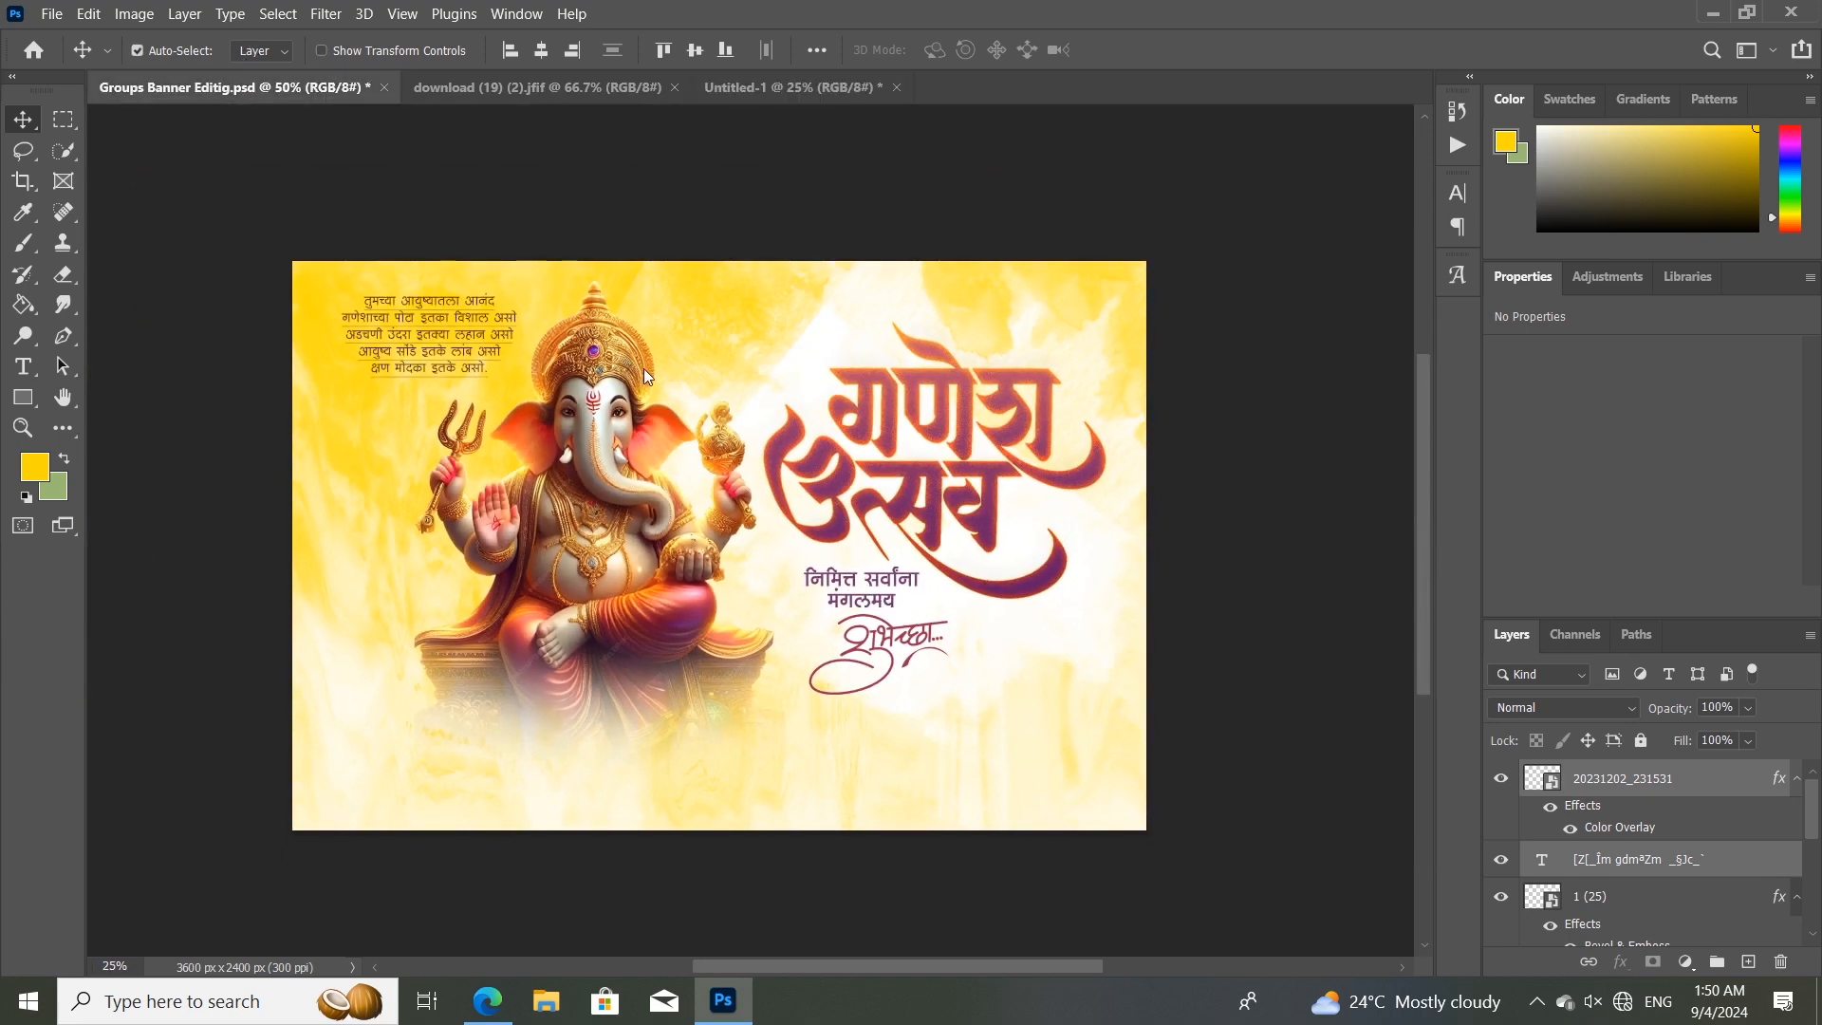
key("ctrl+minus")
key("ctrl+minus")
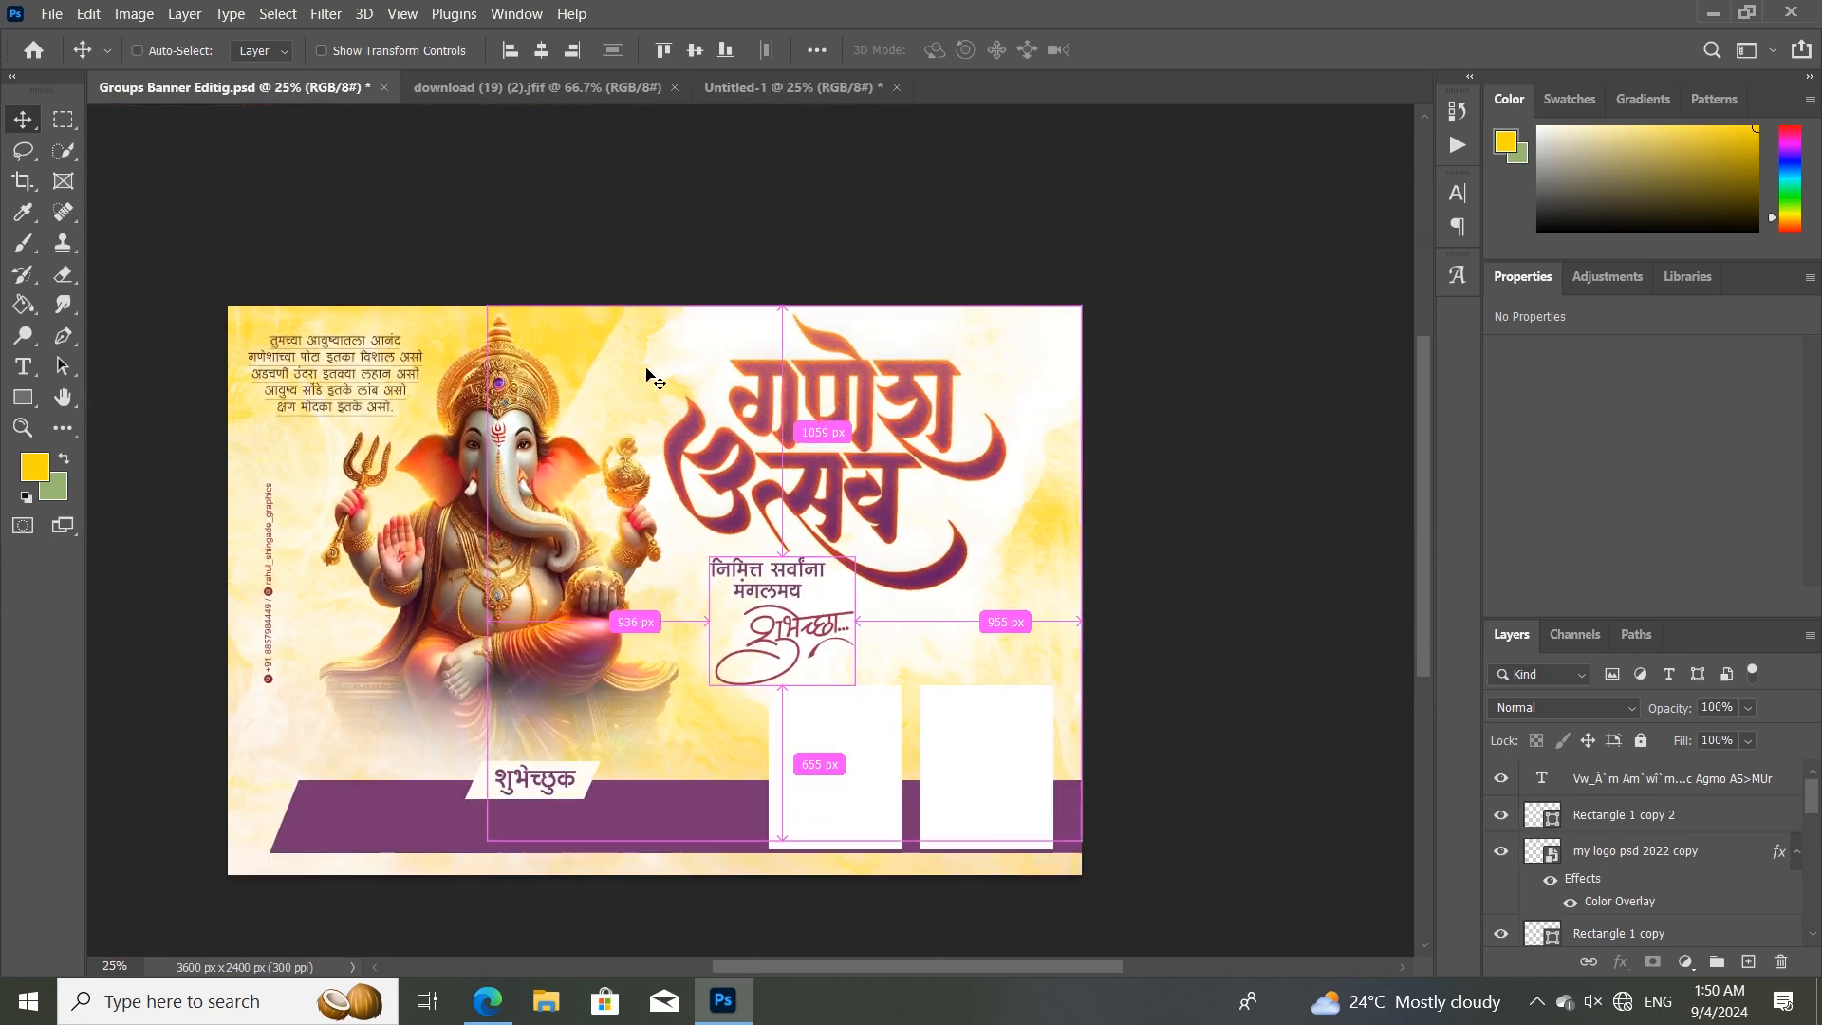
left_click(788, 90)
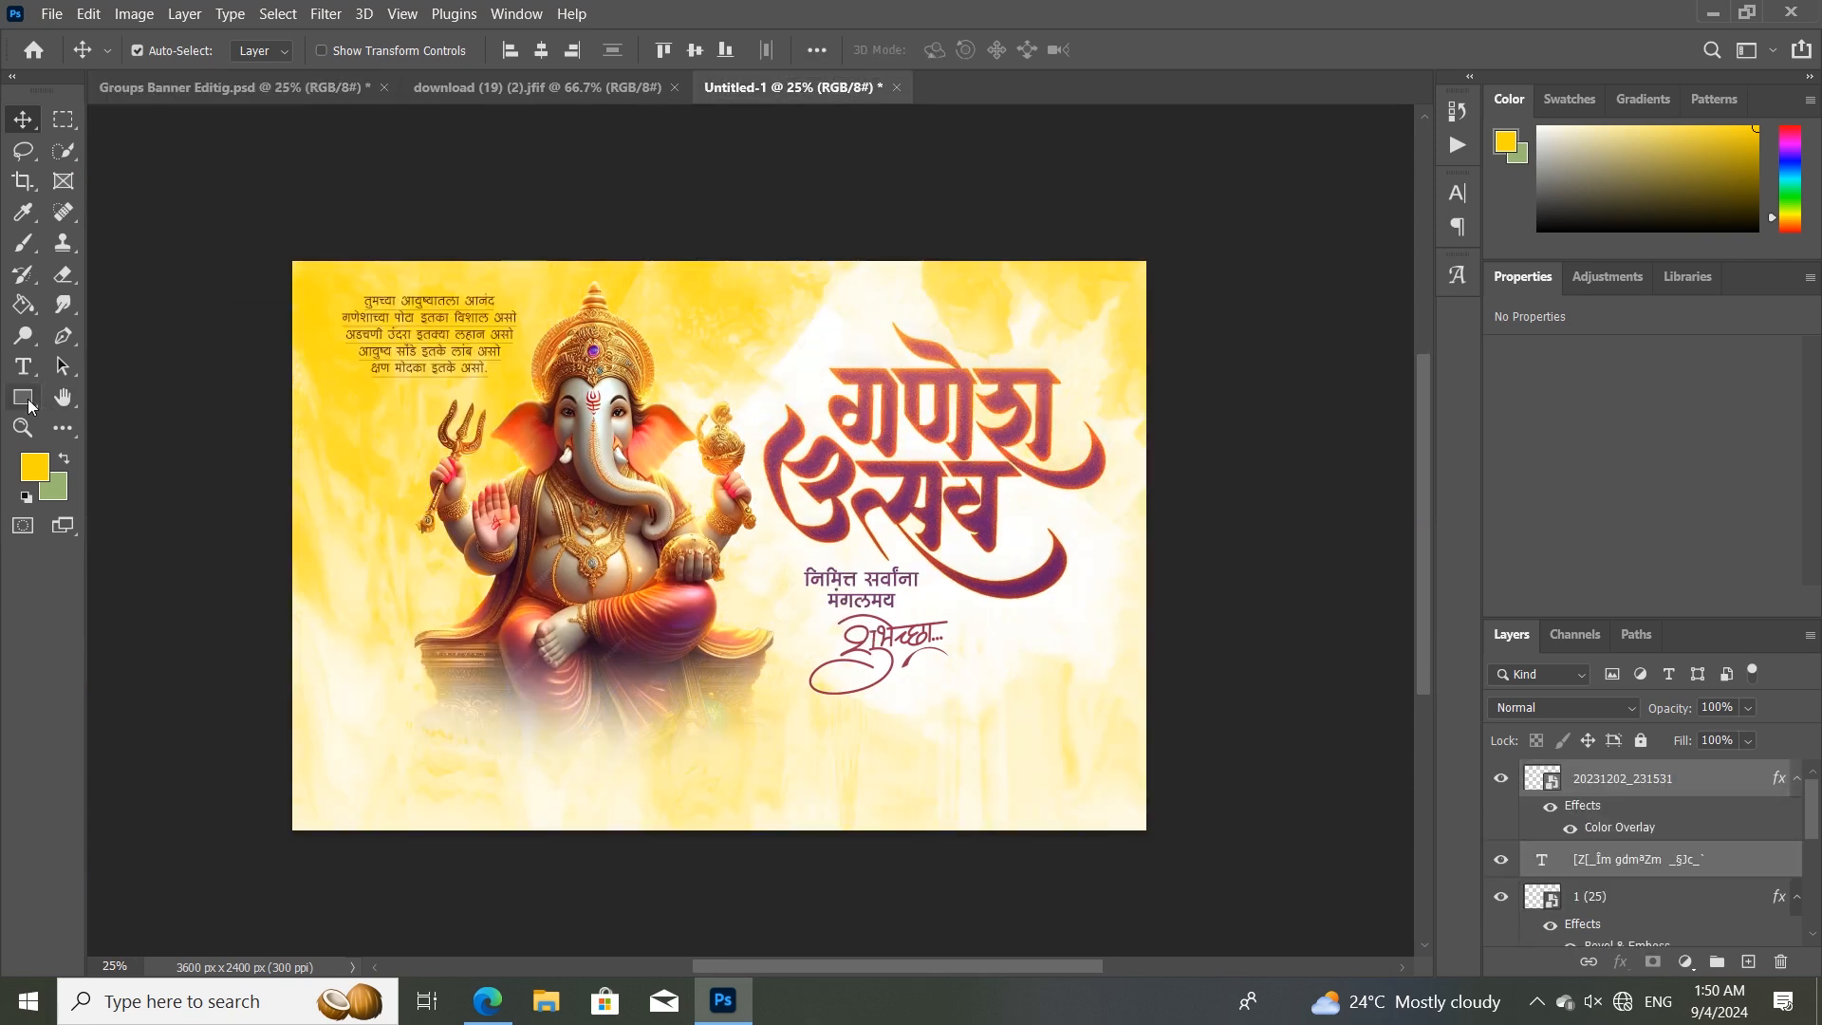
right_click(29, 406)
left_click(105, 398)
mouse_move(914, 689)
left_mouse_down()
mouse_move(992, 808)
mouse_move(1025, 818)
left_mouse_up()
Give the rectangle a white fill and no stroke, and shift it slightly up and left.
left_click(347, 50)
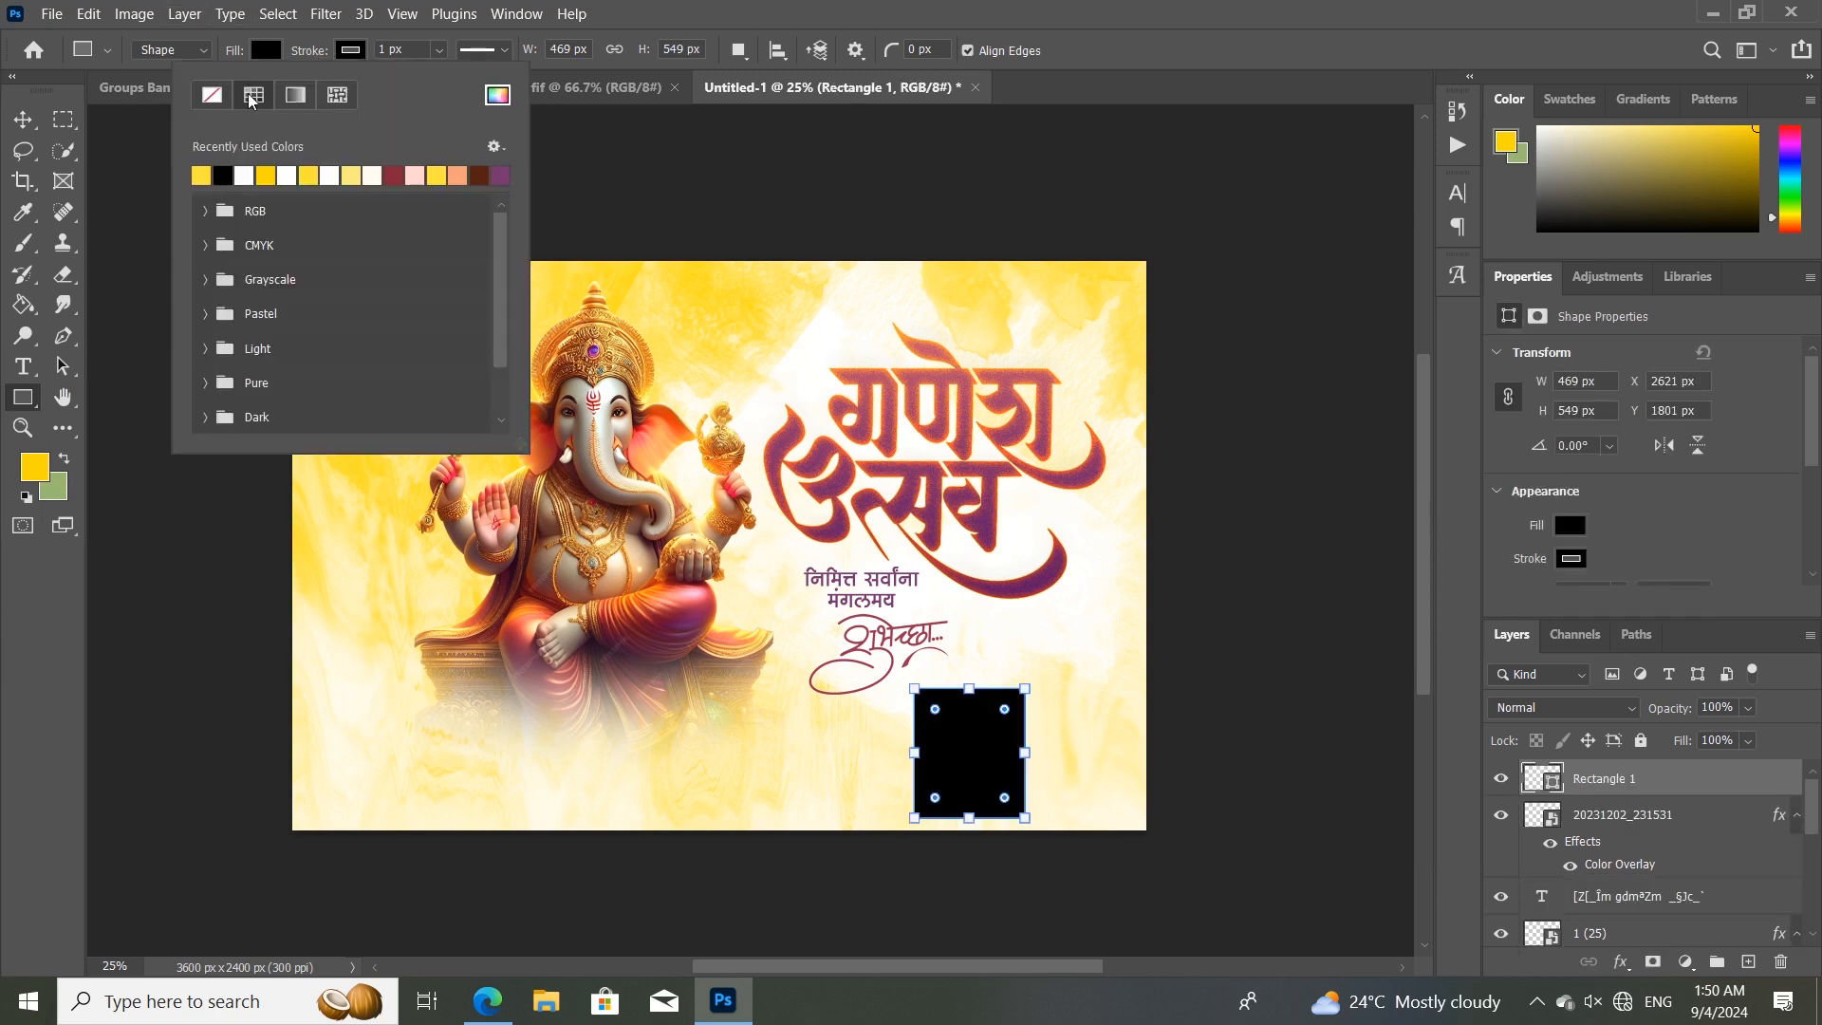
left_click(128, 95)
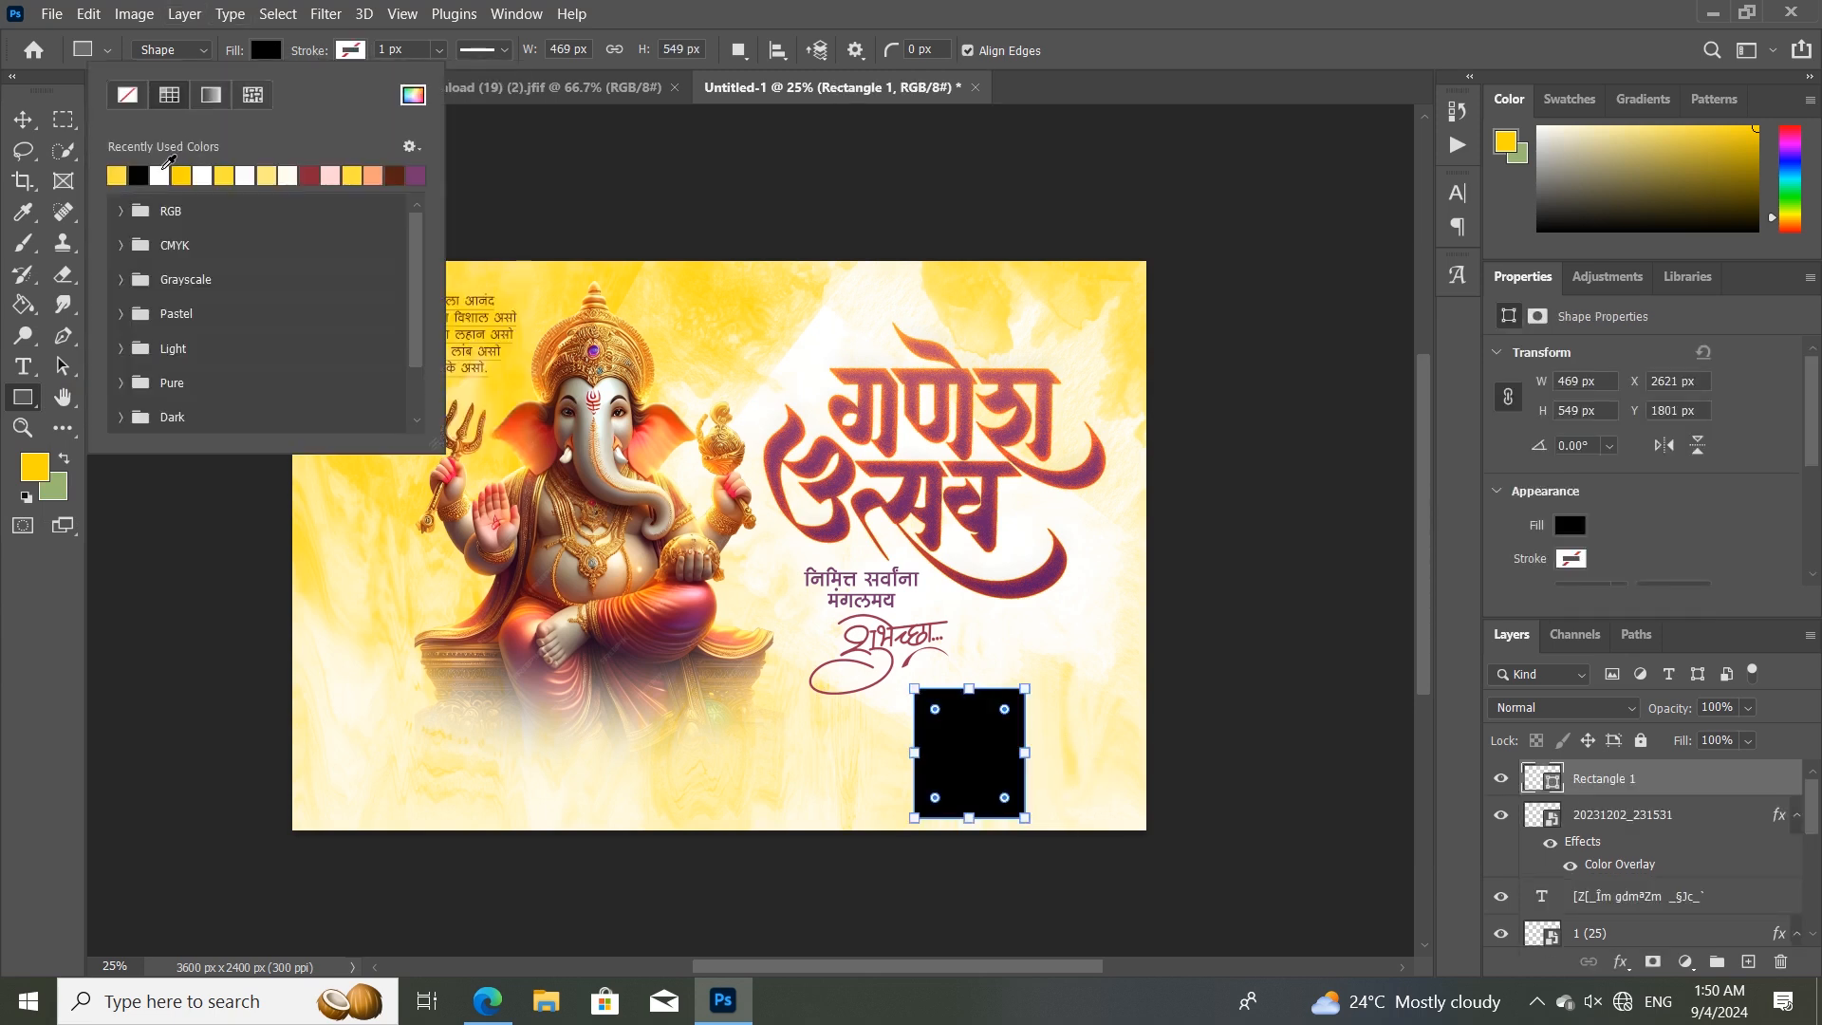
left_click(160, 175)
left_click(351, 52)
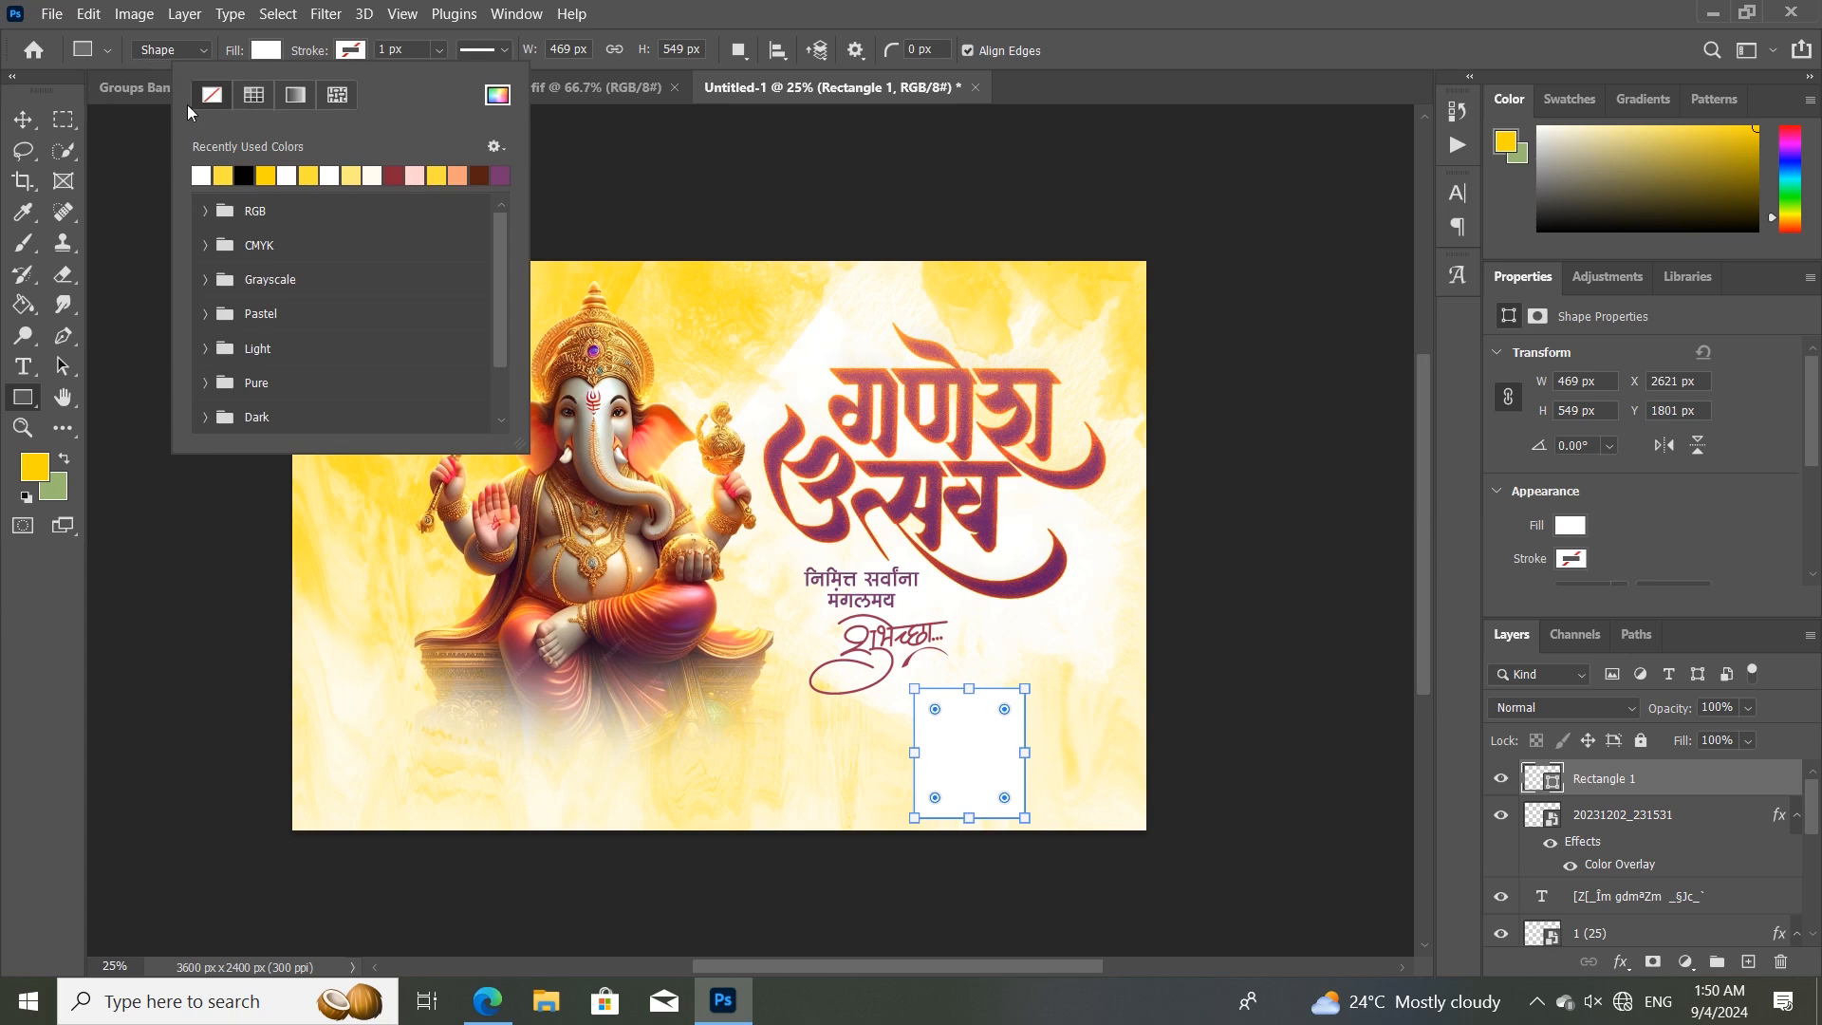
left_click(265, 52)
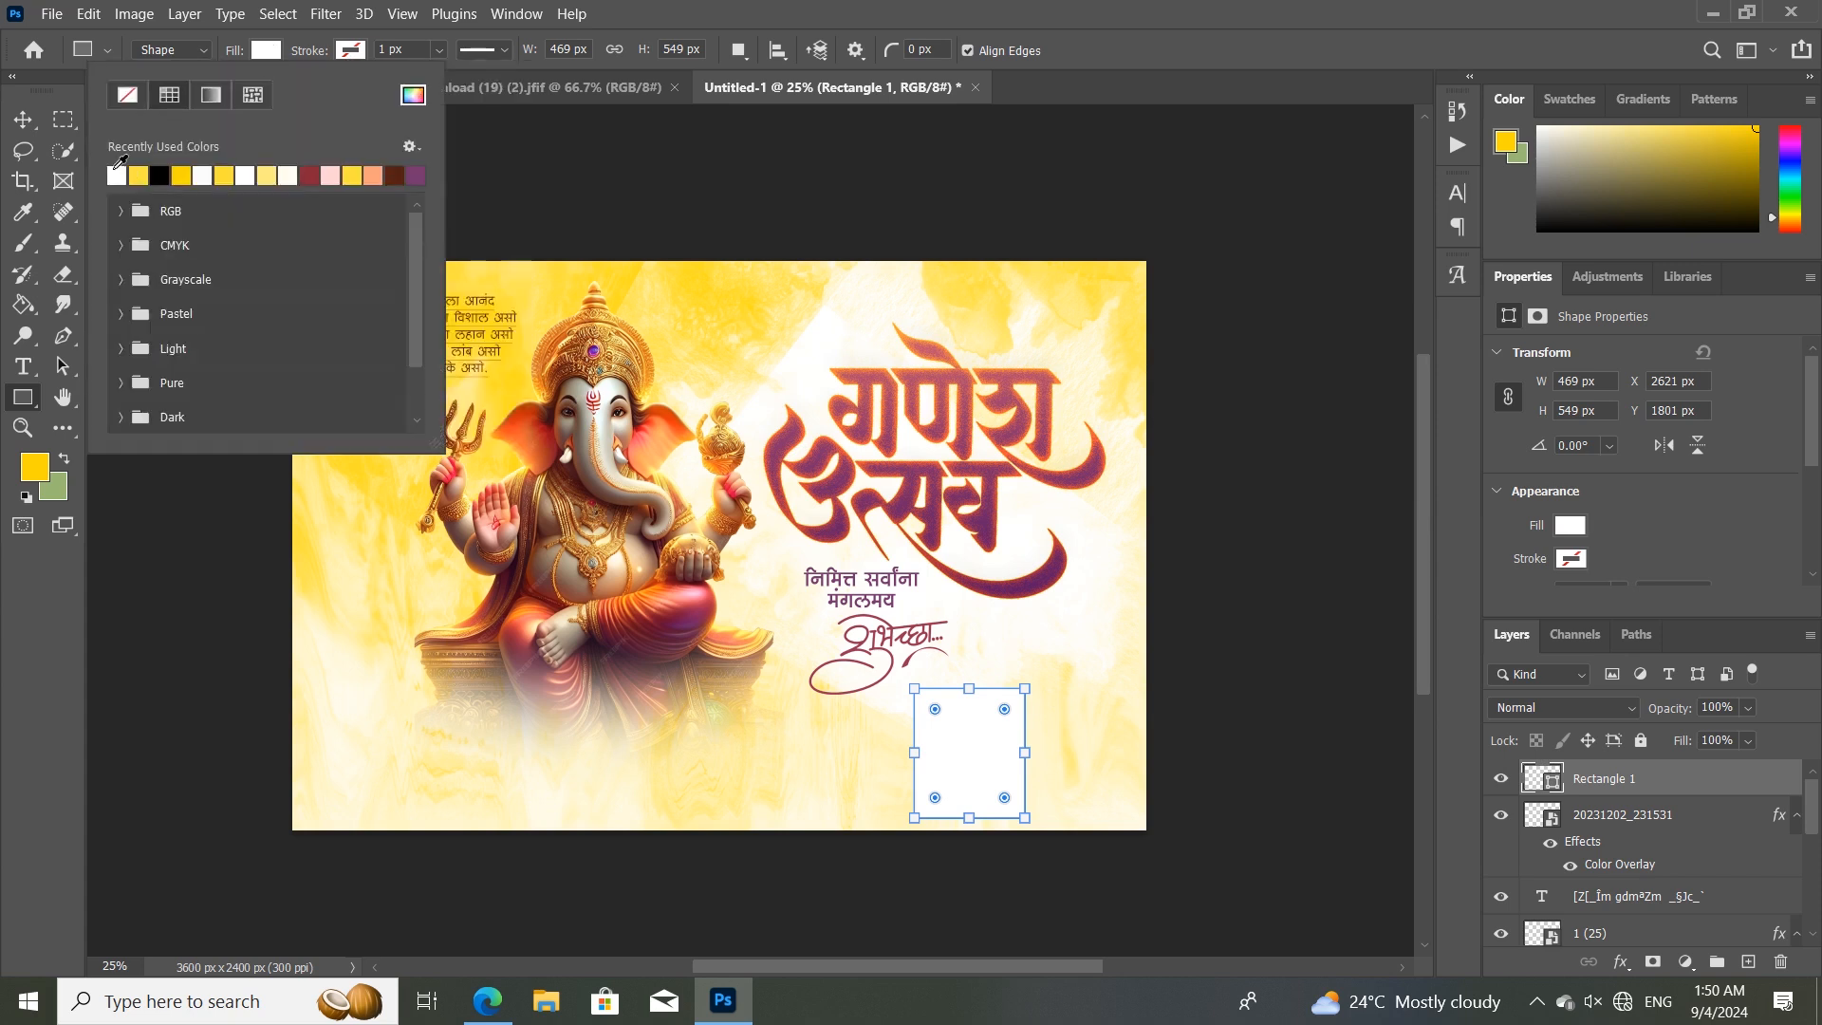
left_click(23, 118)
left_click_drag(967, 754, 949, 745)
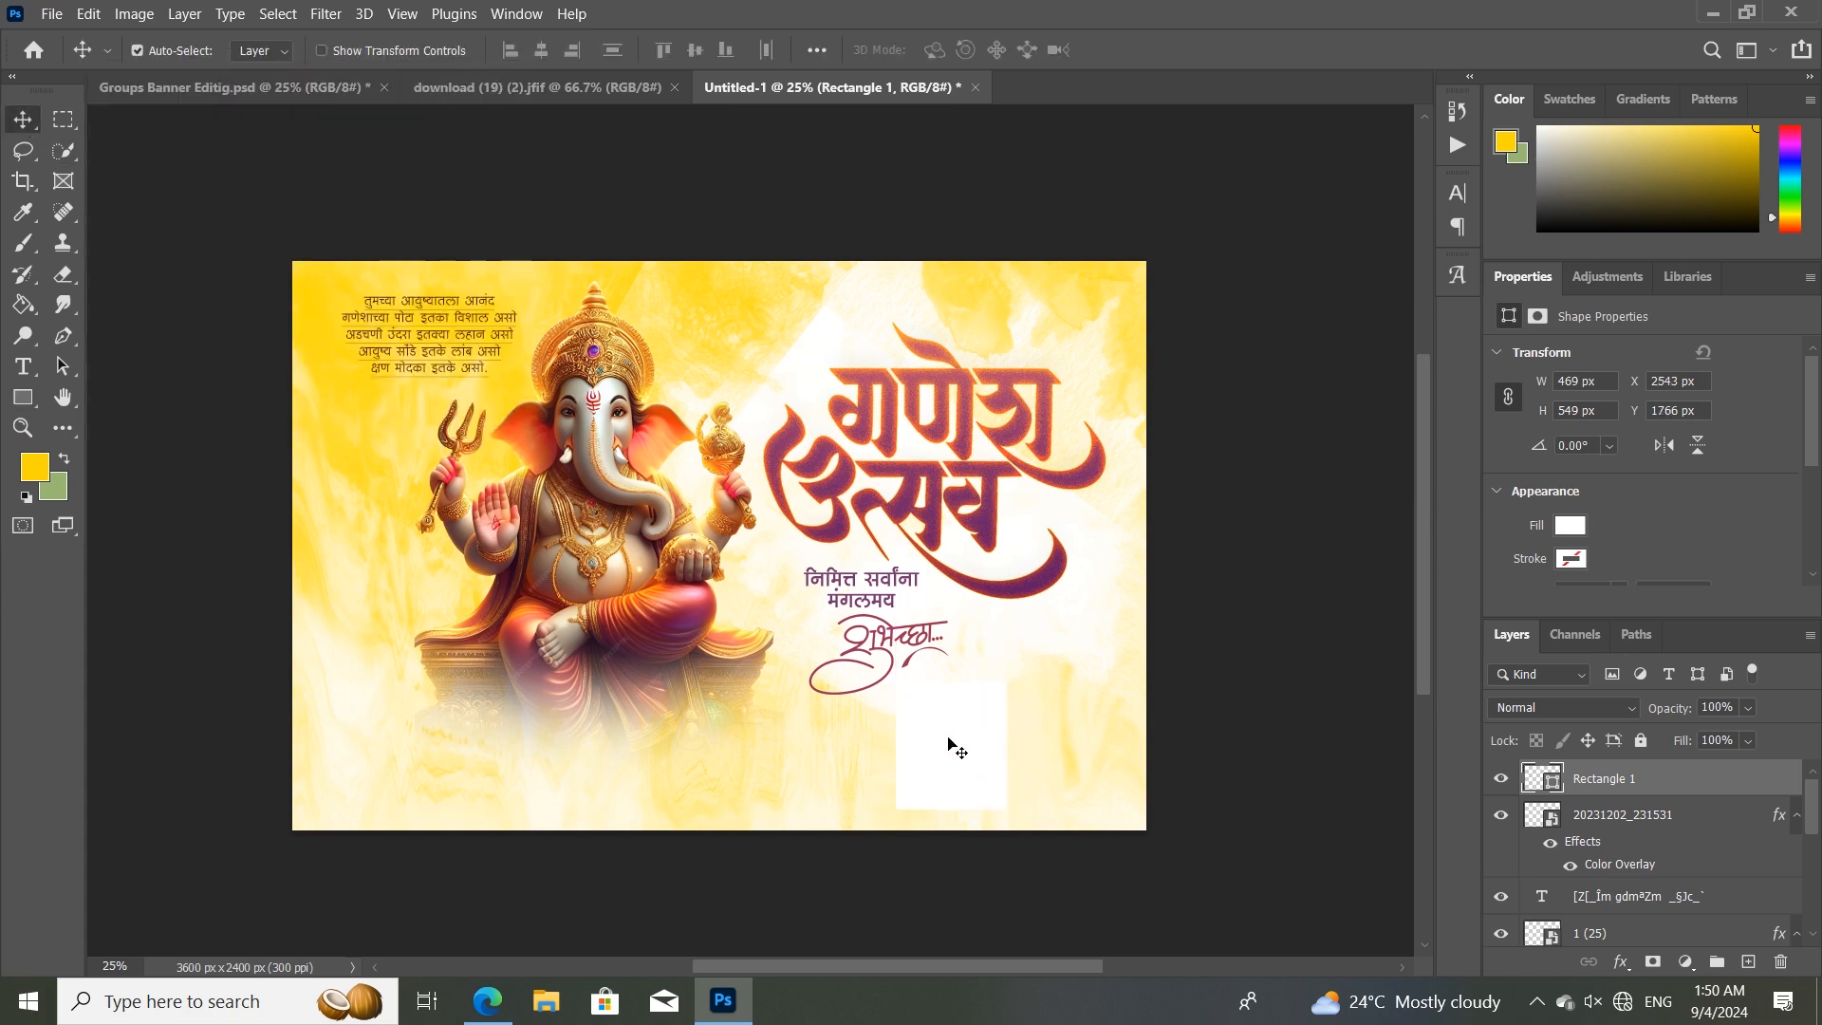
Move the title and the greeting text and lettering slightly up, and duplicate the white rectangle beside the original.
left_click_drag(930, 389, 925, 362)
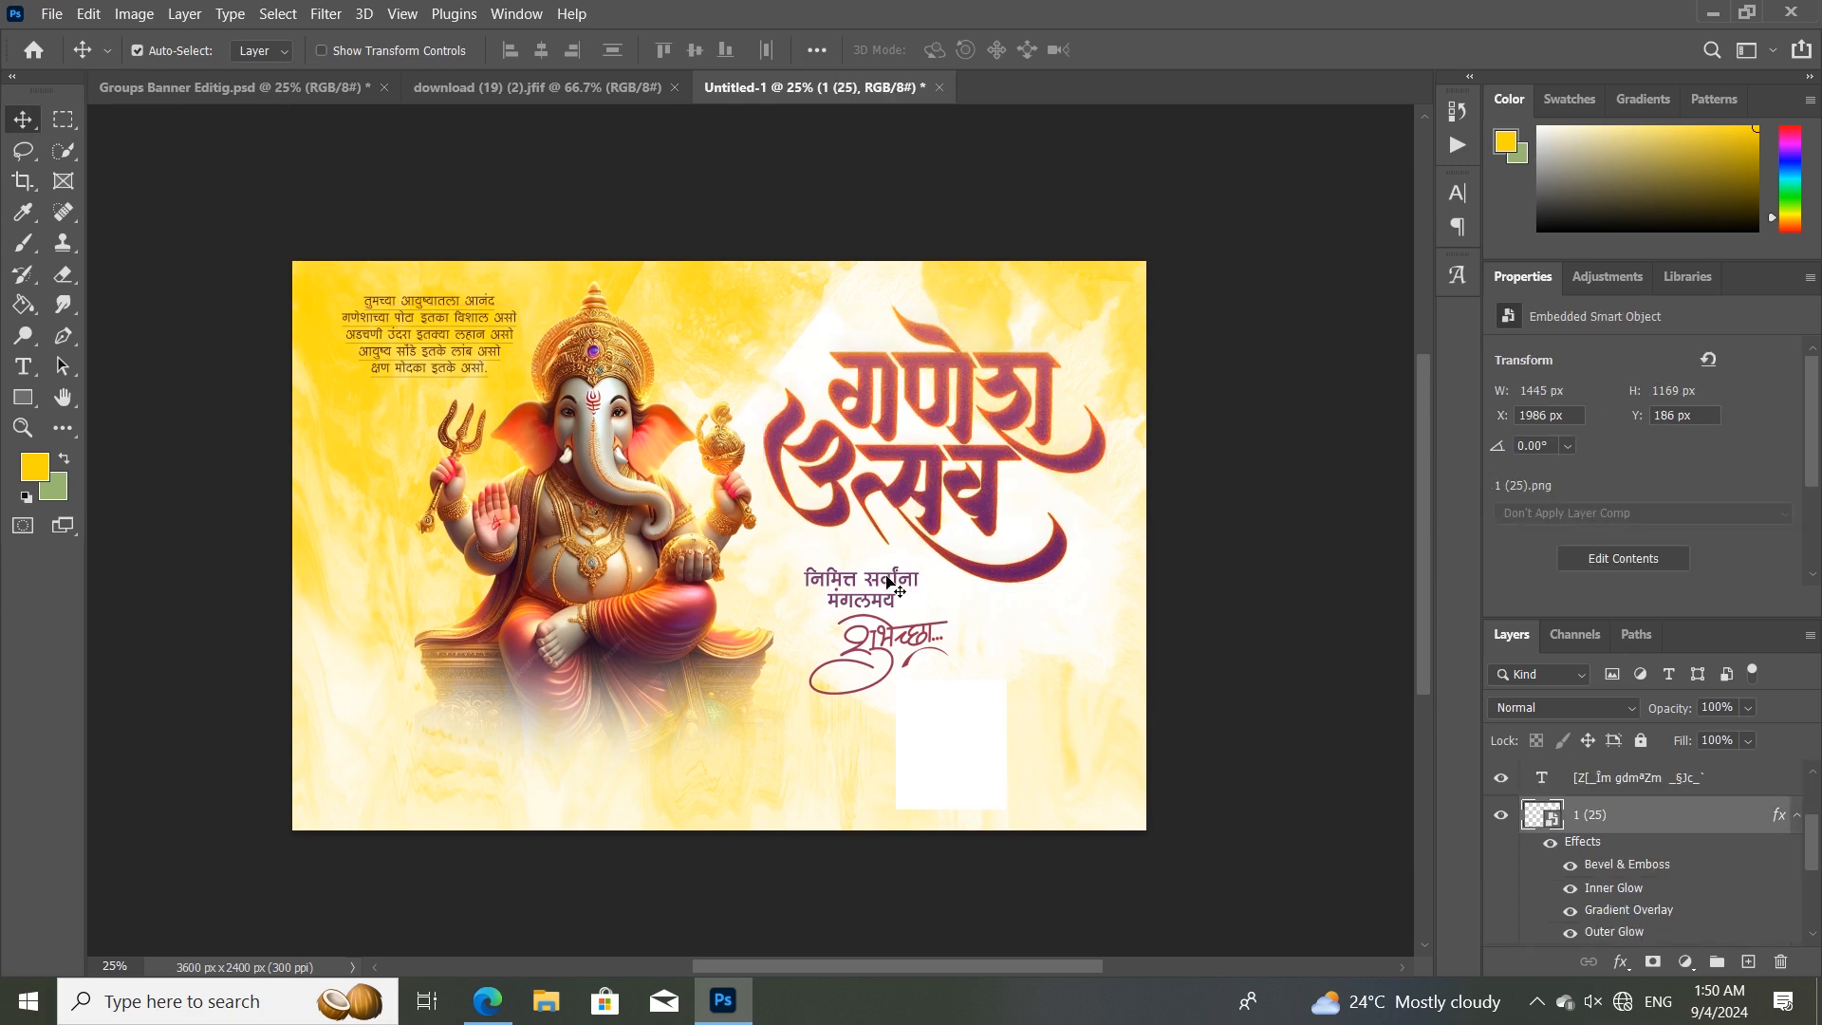
left_click_drag(892, 577, 894, 558)
left_click_drag(871, 634, 873, 614)
left_click_drag(950, 740, 1036, 737)
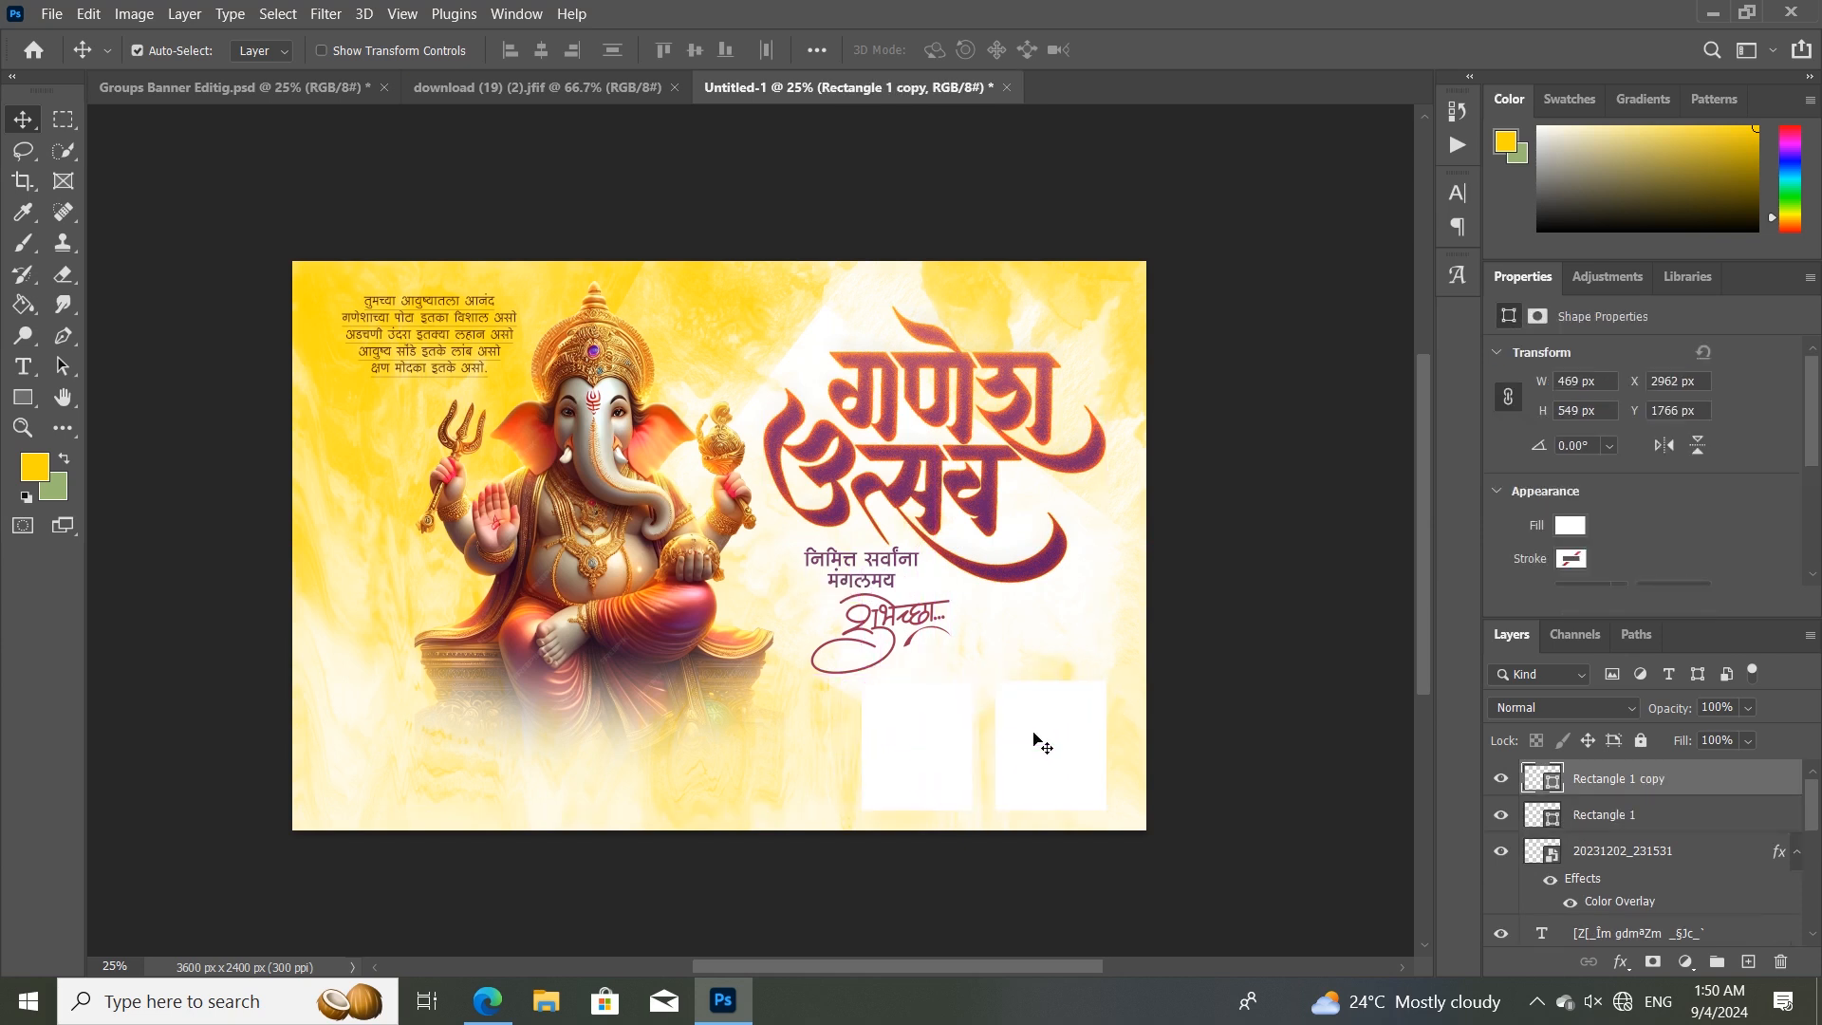
Draw a strip about 3313 x 261 px along the banner's bottom, layered beneath the white rectangles, and remove its stroke.
key("u")
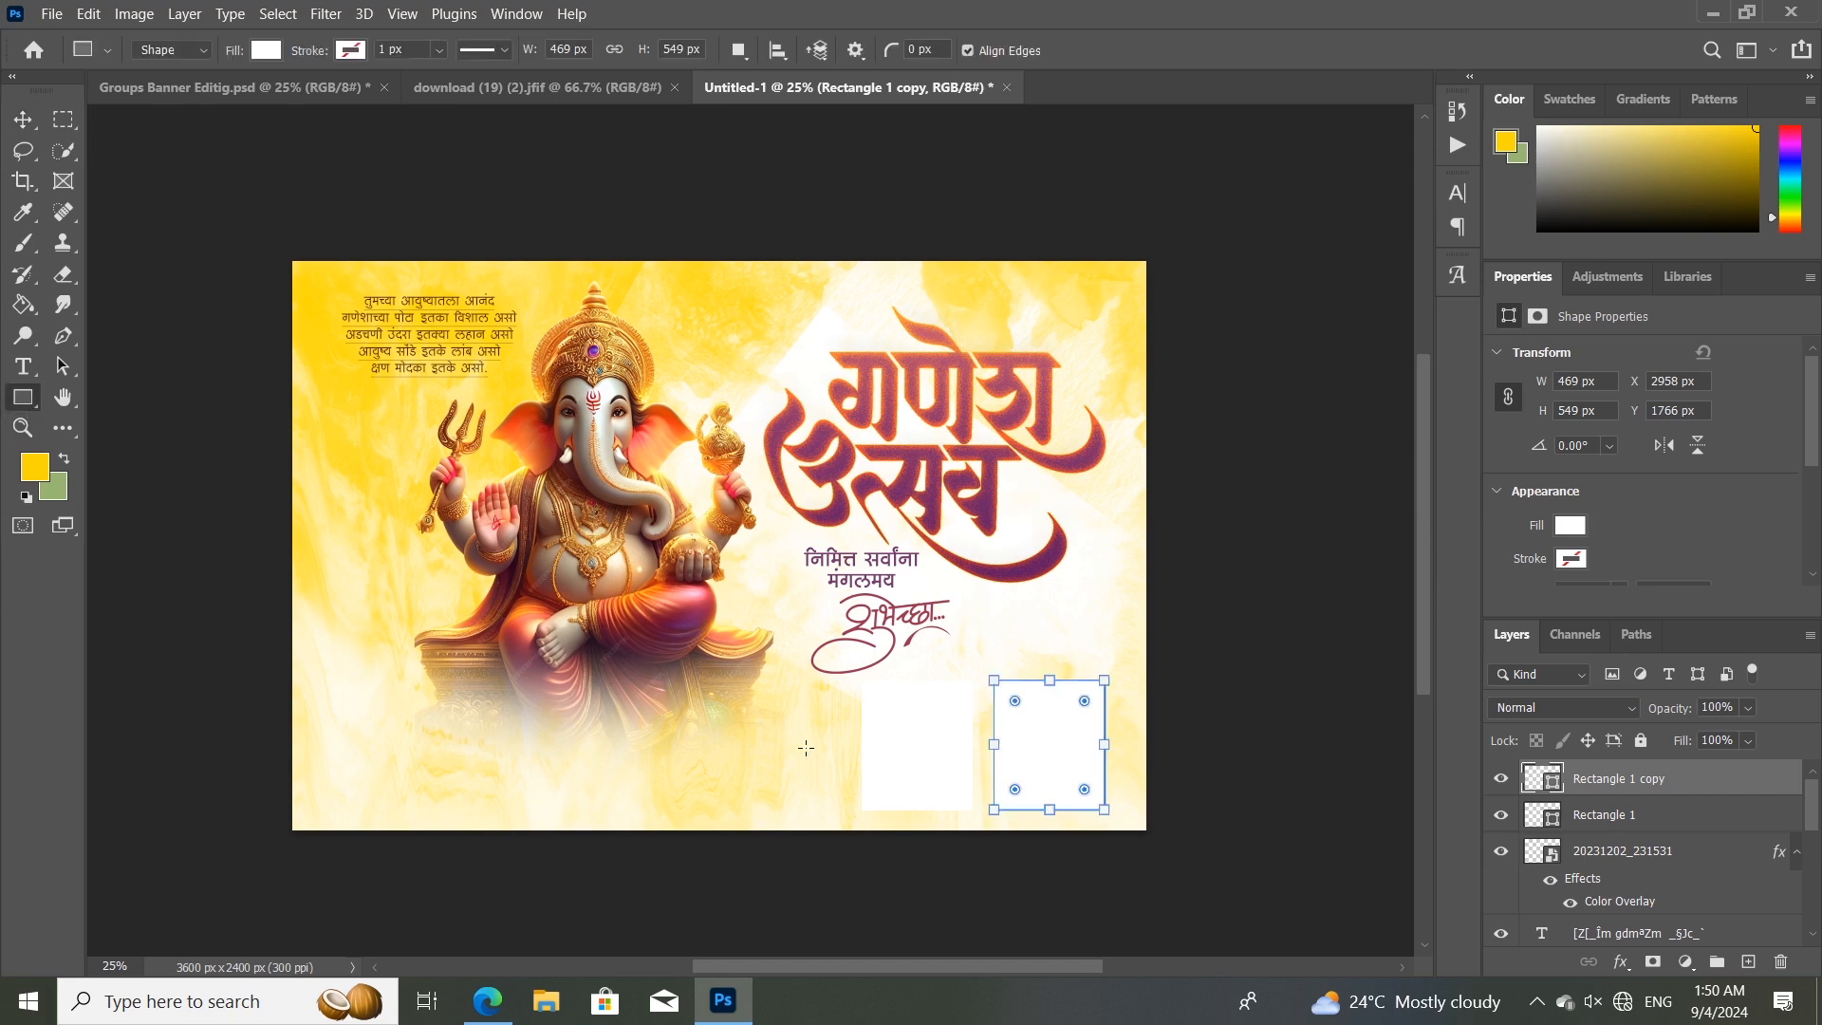
left_click(1578, 851)
left_click_drag(377, 761, 1163, 823)
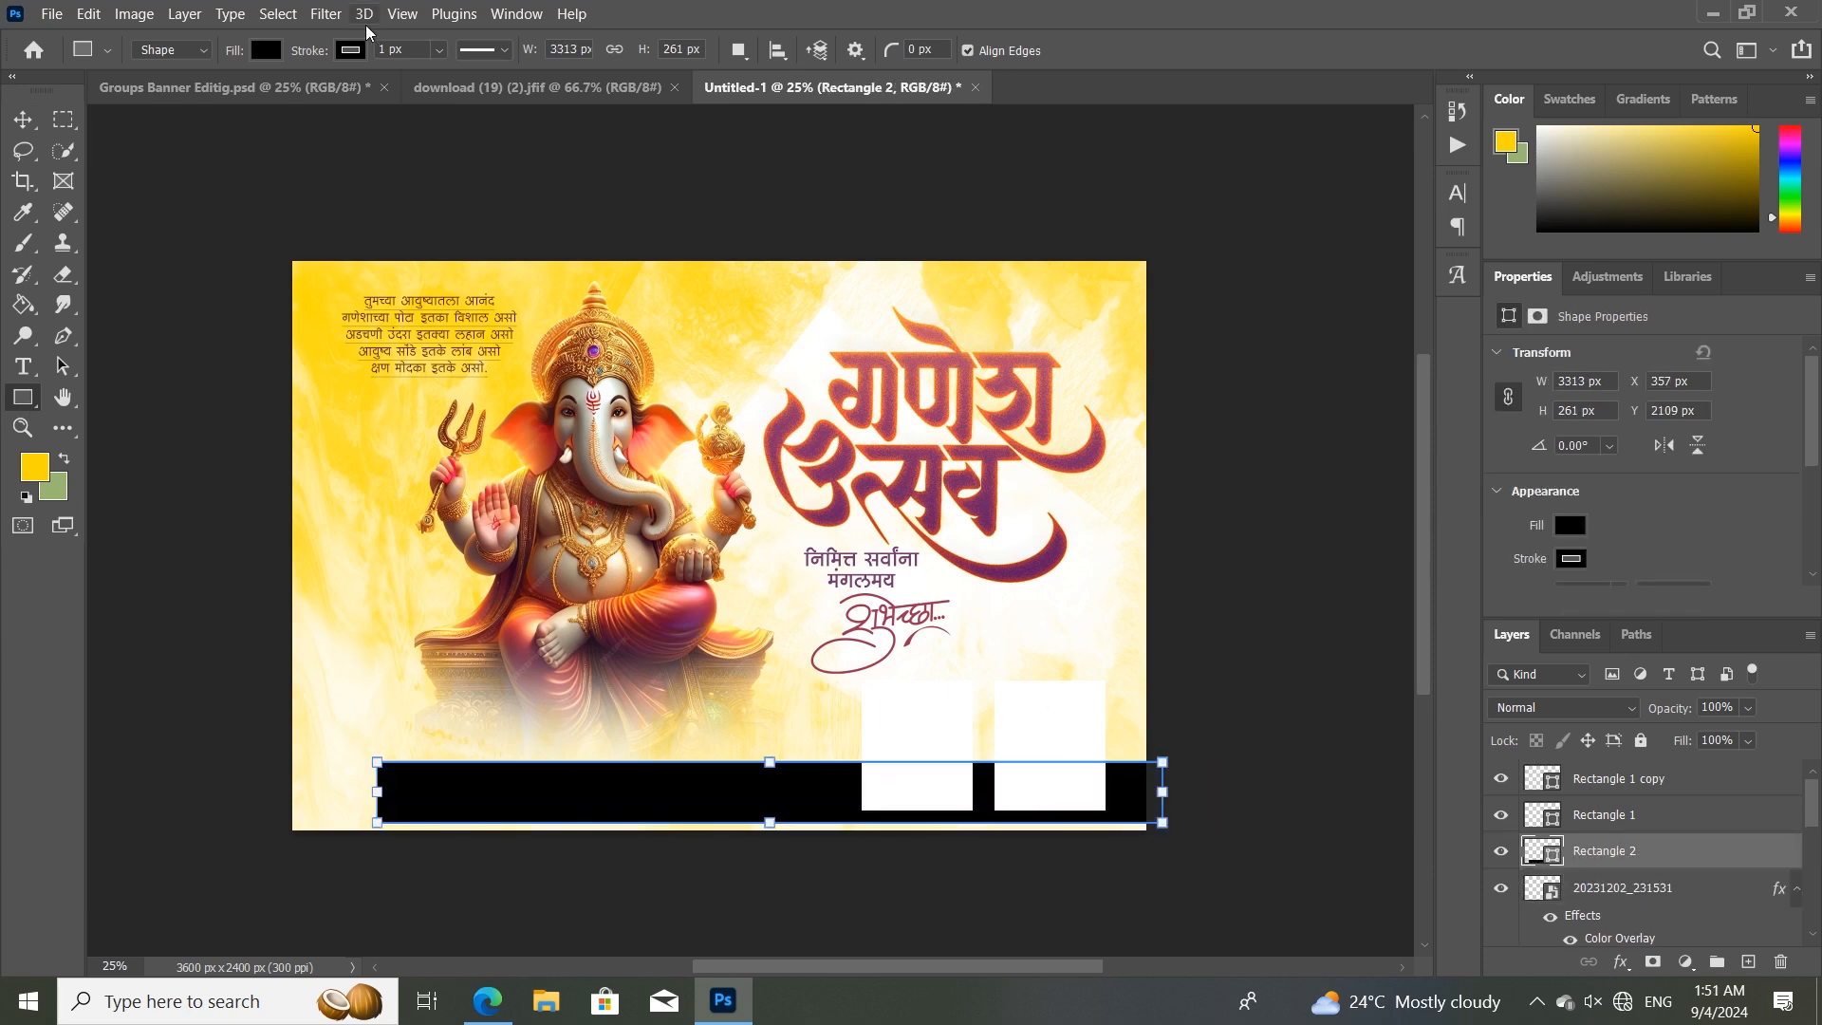
left_click(350, 50)
left_click(211, 98)
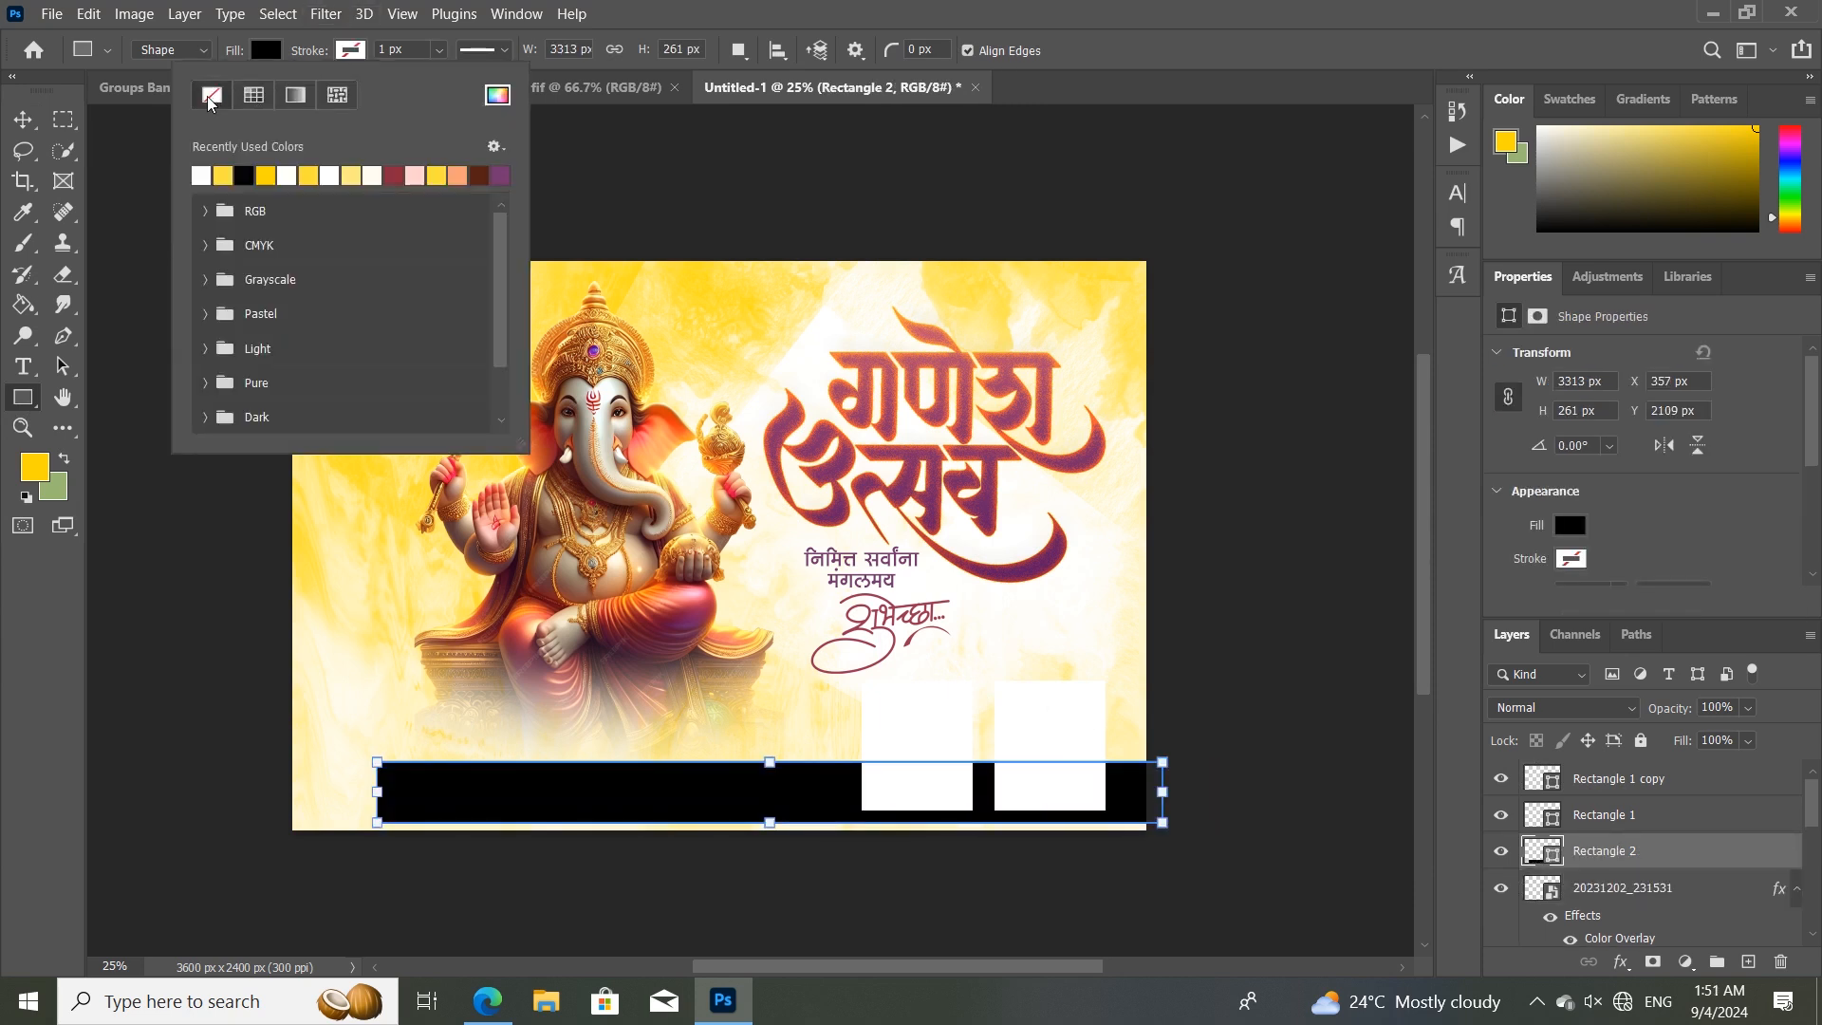
Fill the bottom strip with the red bb3d57 sampled from Ganesha's robe.
left_click(265, 50)
left_click(413, 94)
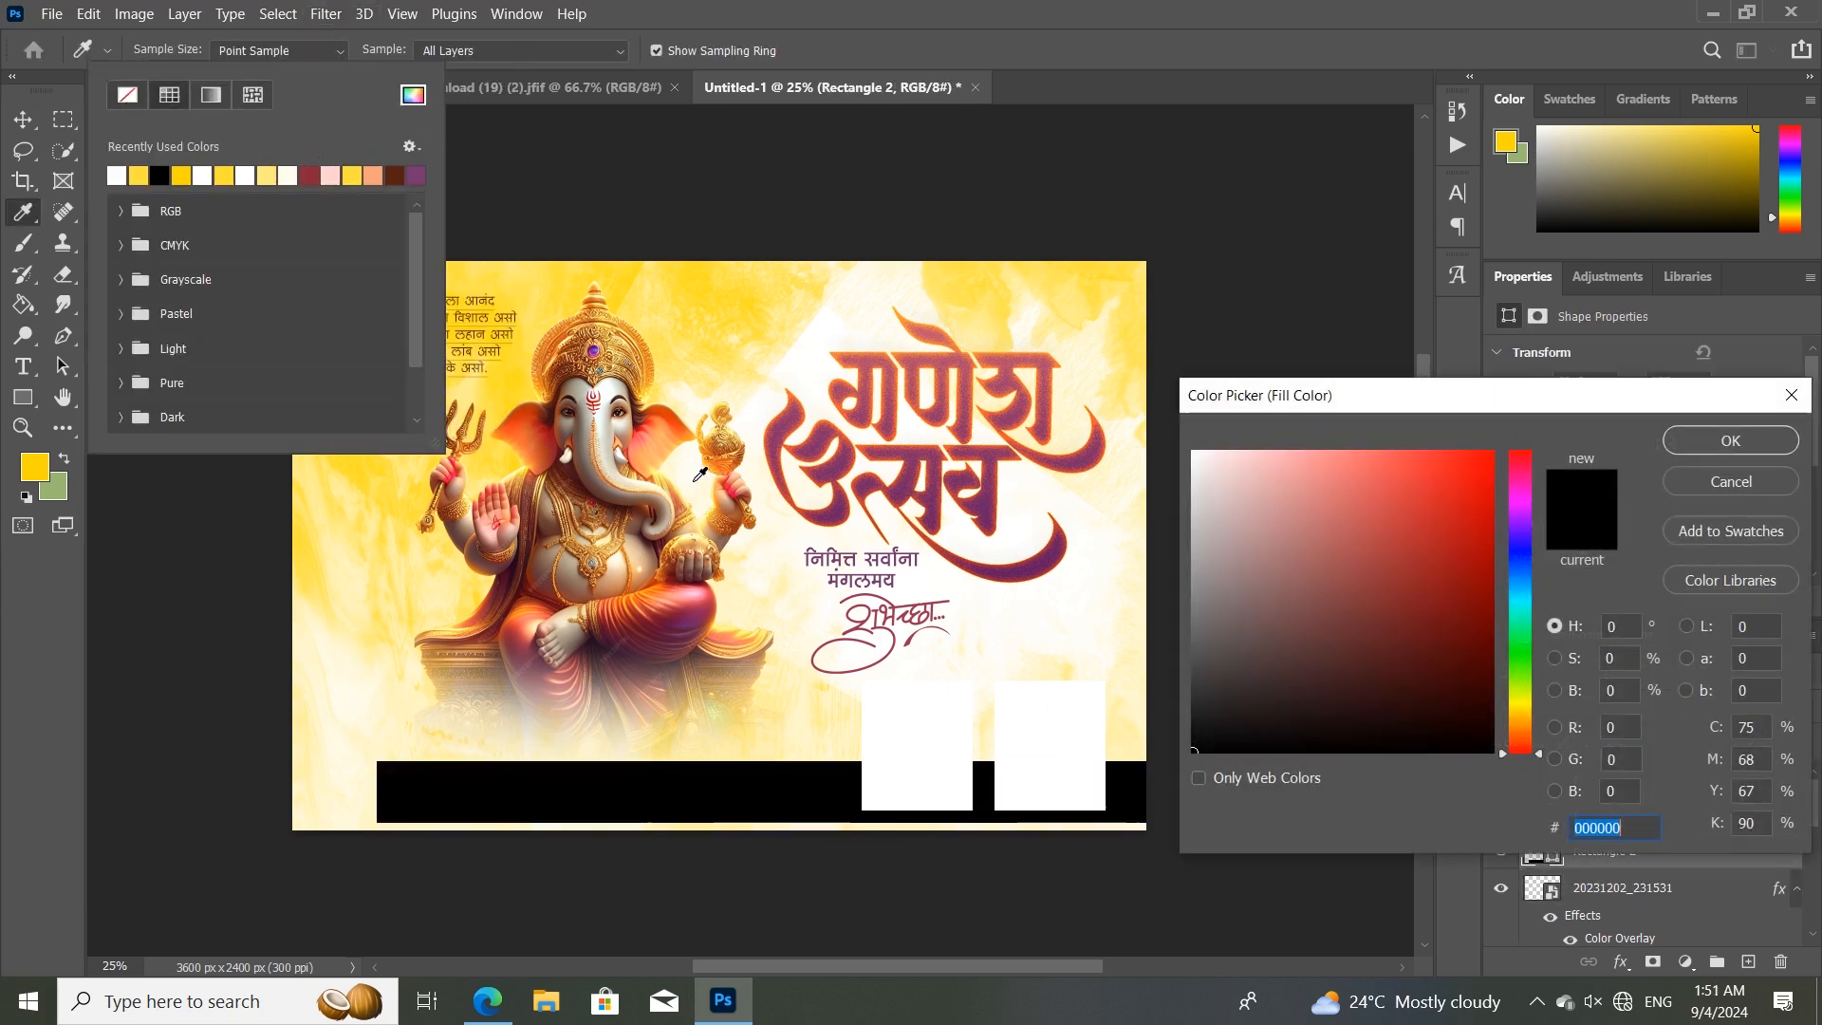
left_click(706, 589)
left_click(703, 601)
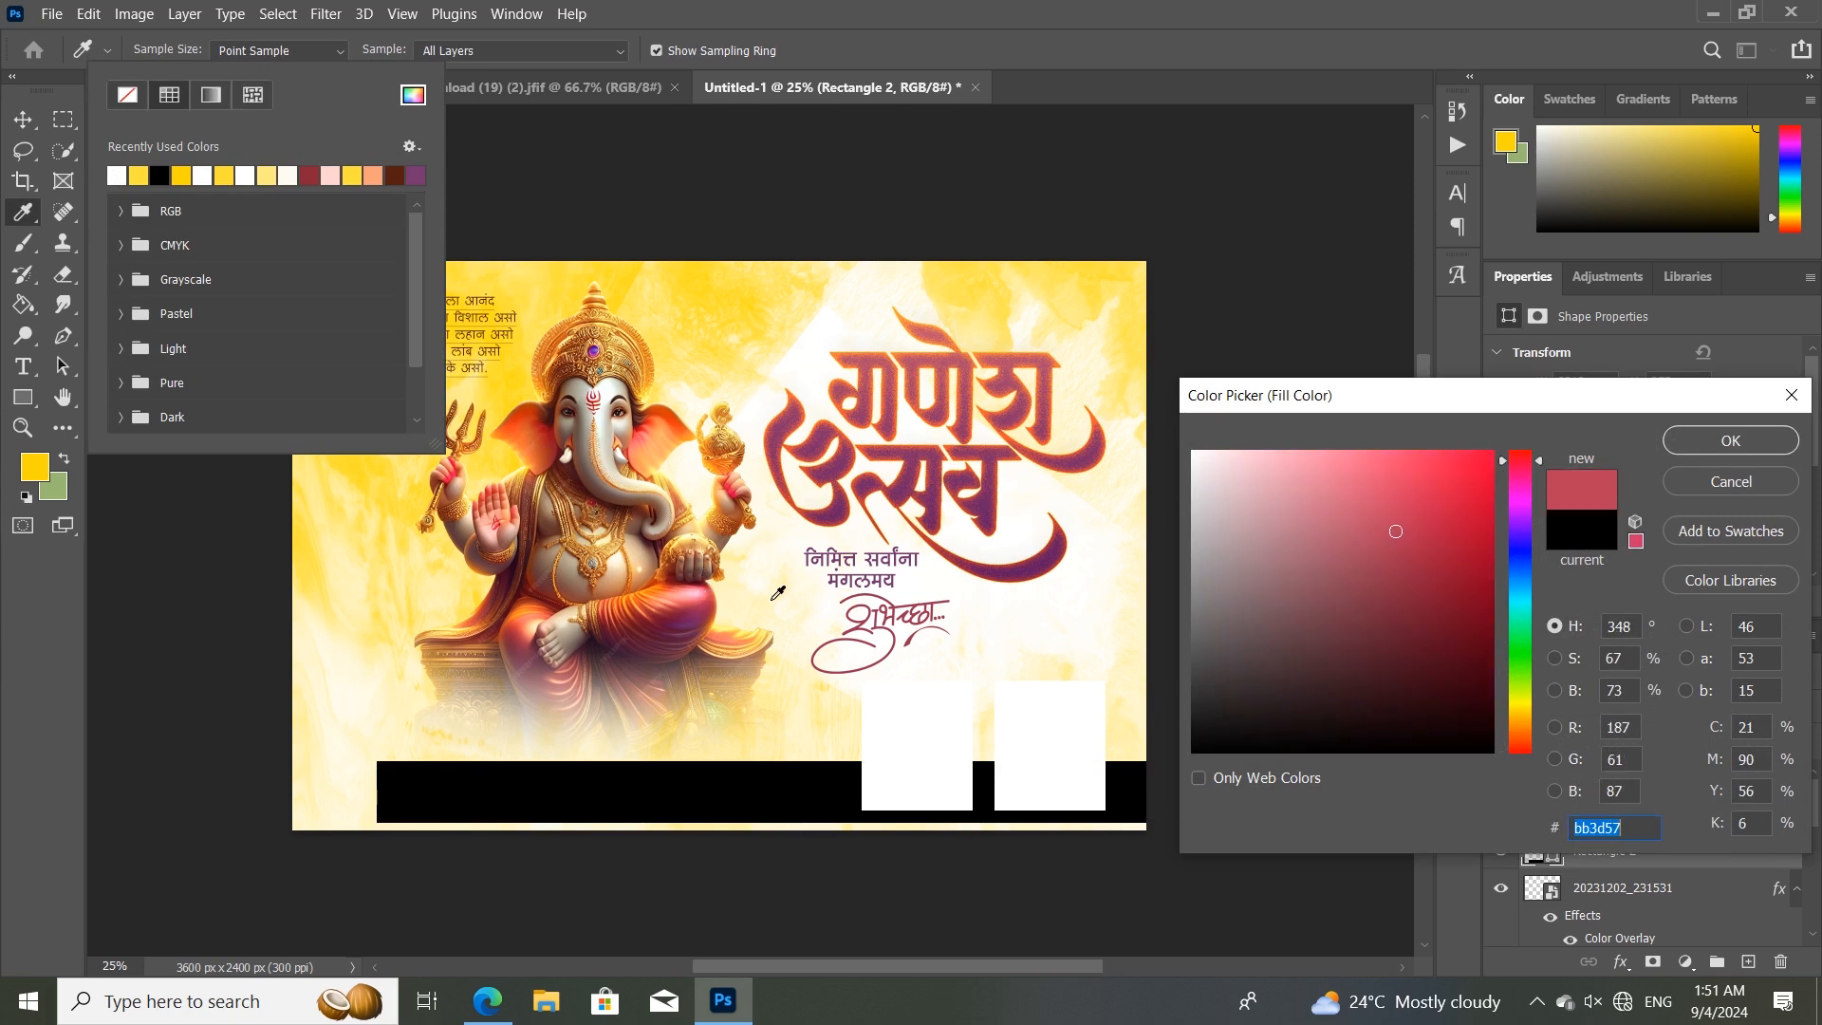
left_click(1673, 448)
Fill the strip with the purple-red 93345b sampled from the title, and move it up level with the white rectangles' lower edges.
left_click(414, 94)
left_click(910, 467)
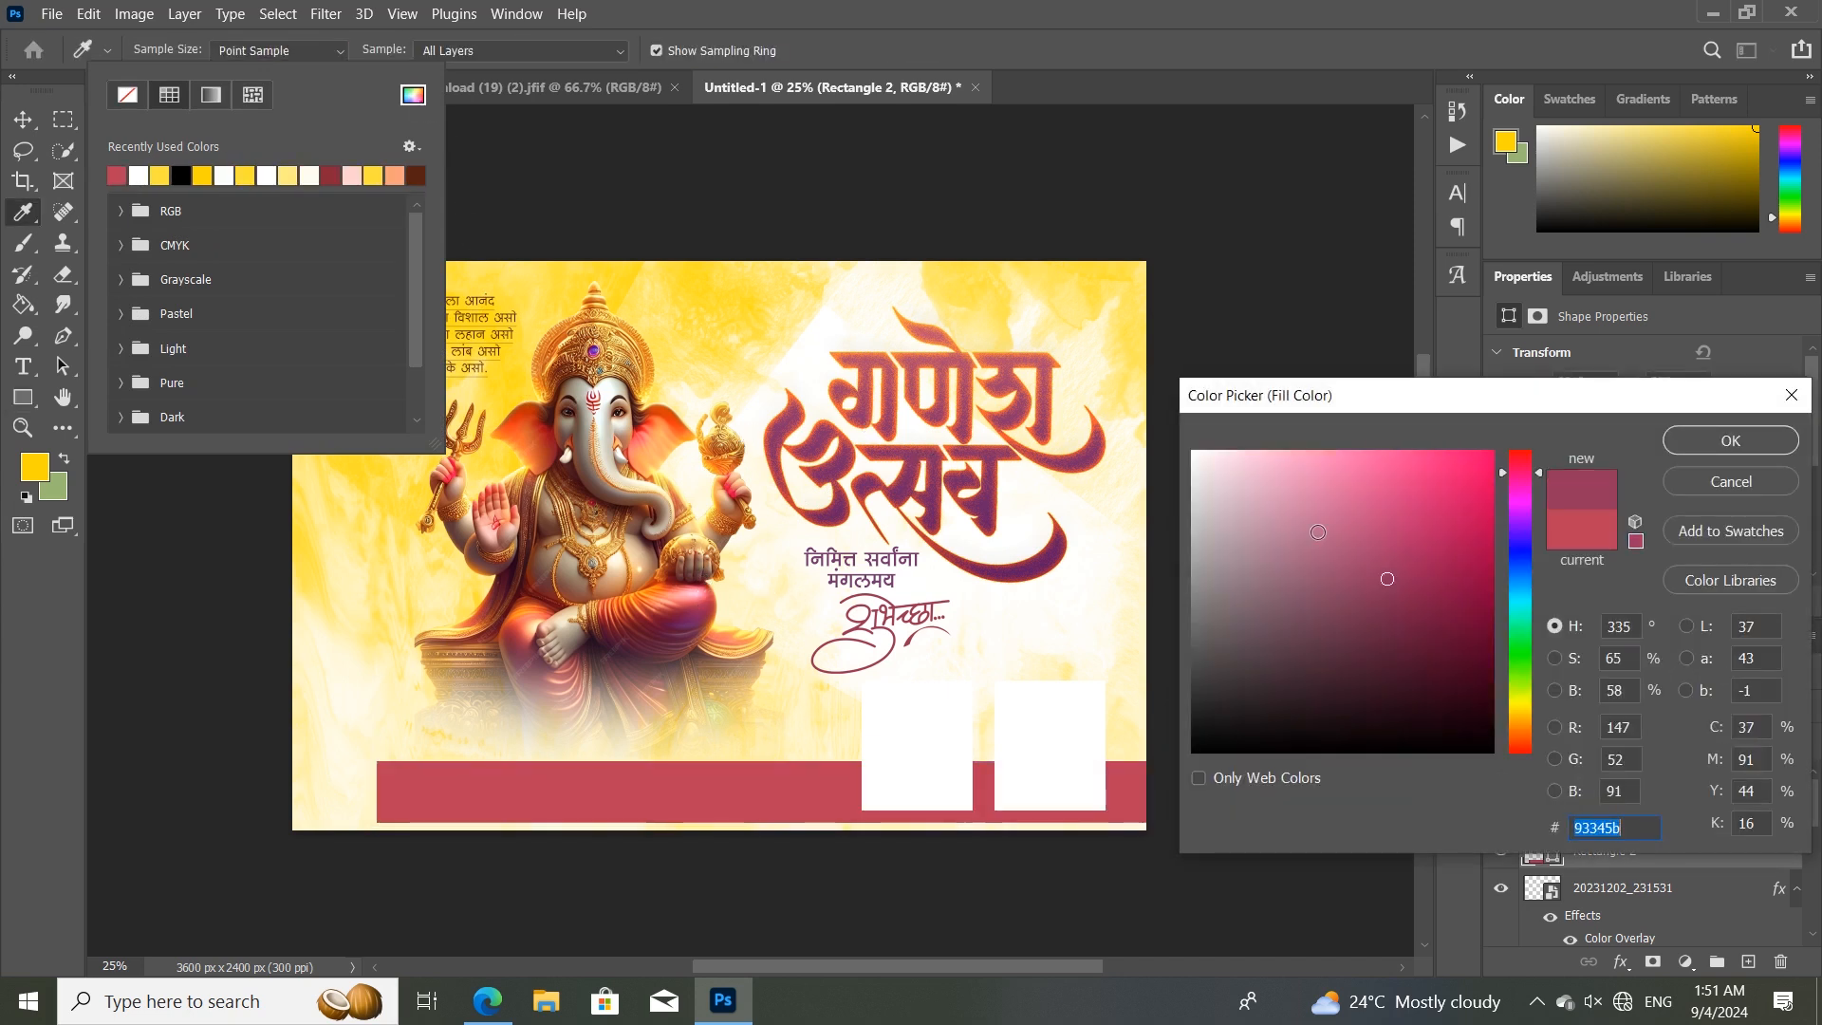
left_click(1746, 448)
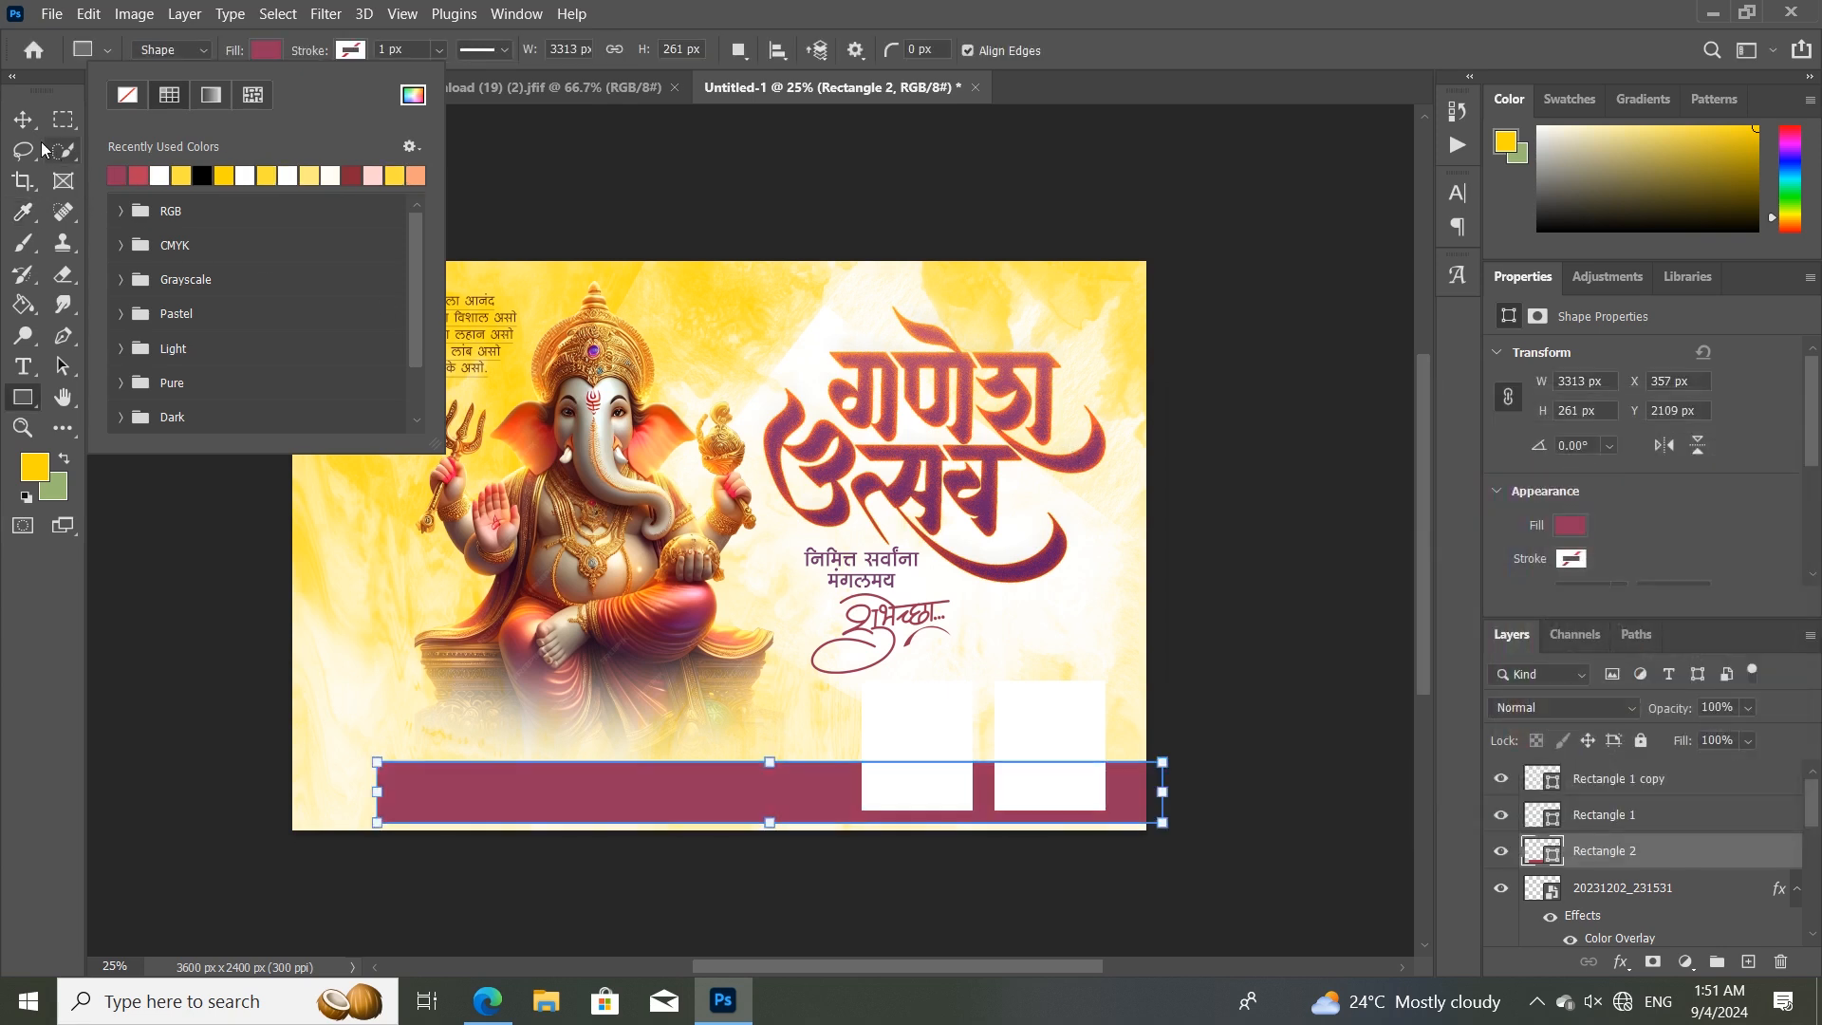
left_click(24, 121)
left_click_drag(514, 771, 504, 781)
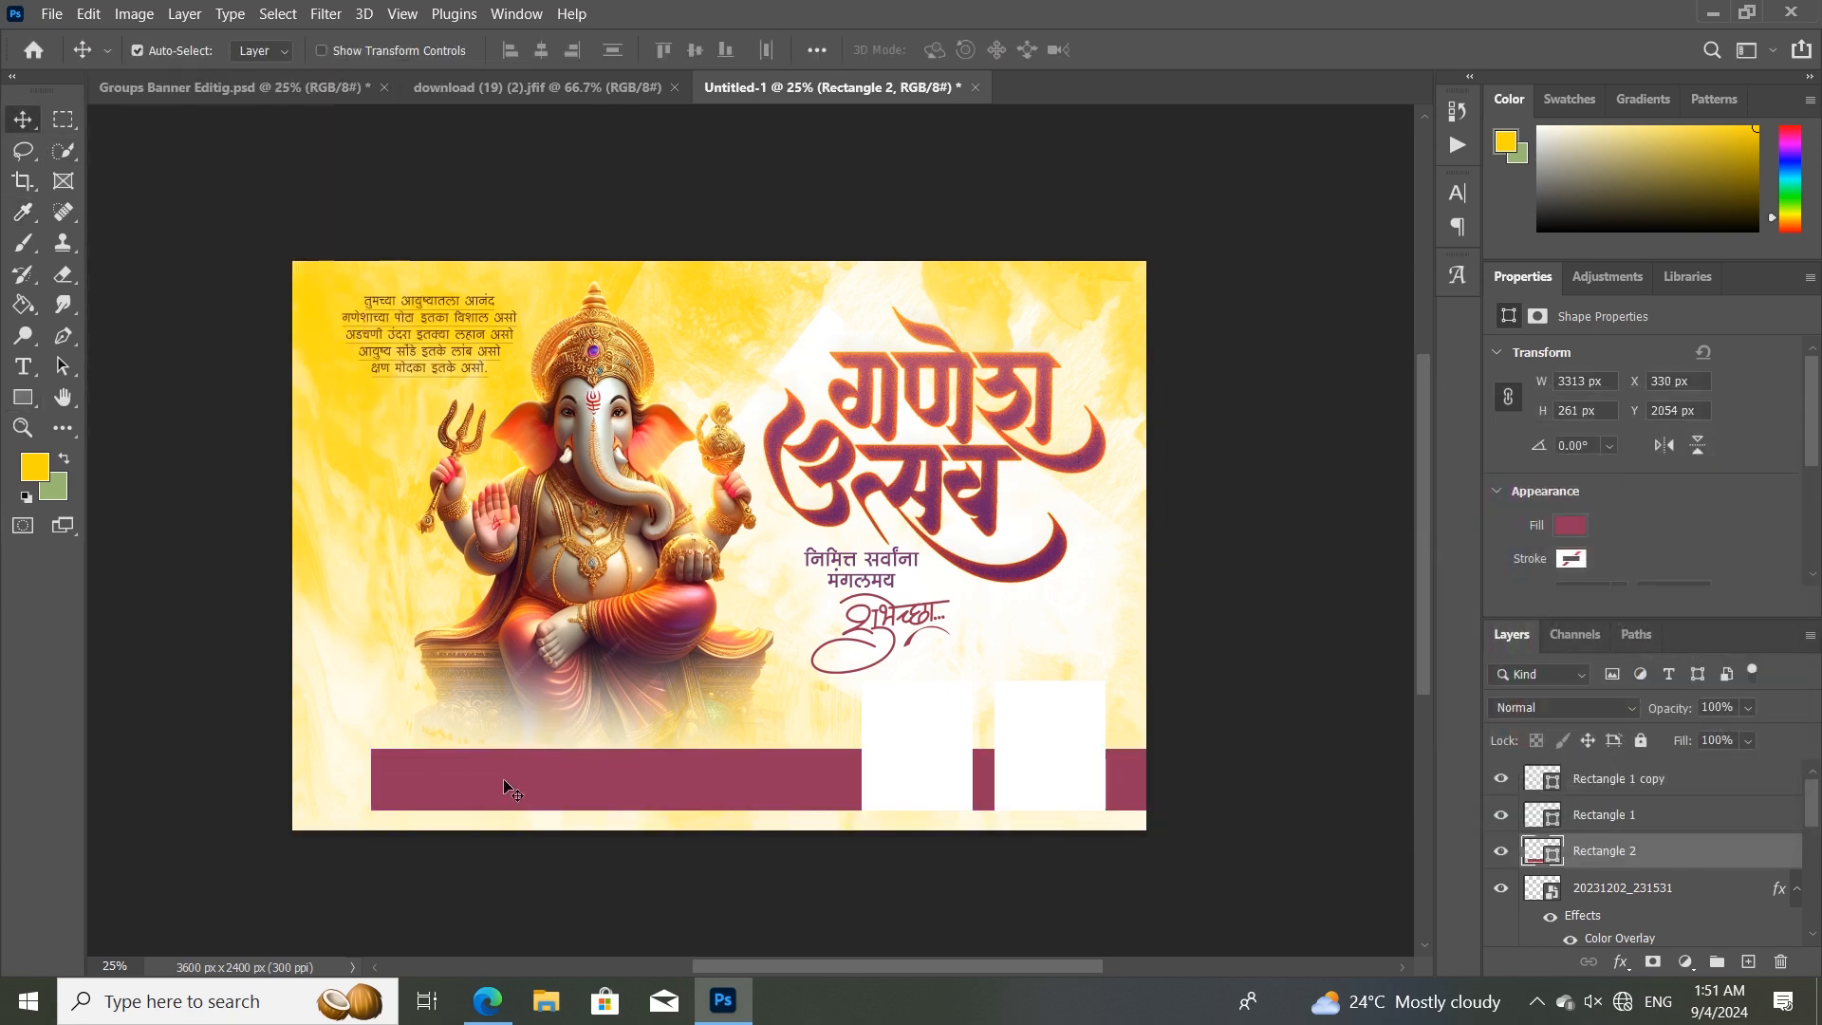
Slant the bottom strip's left end about 35° by moving its upper-left corner inward.
key("ctrl+t")
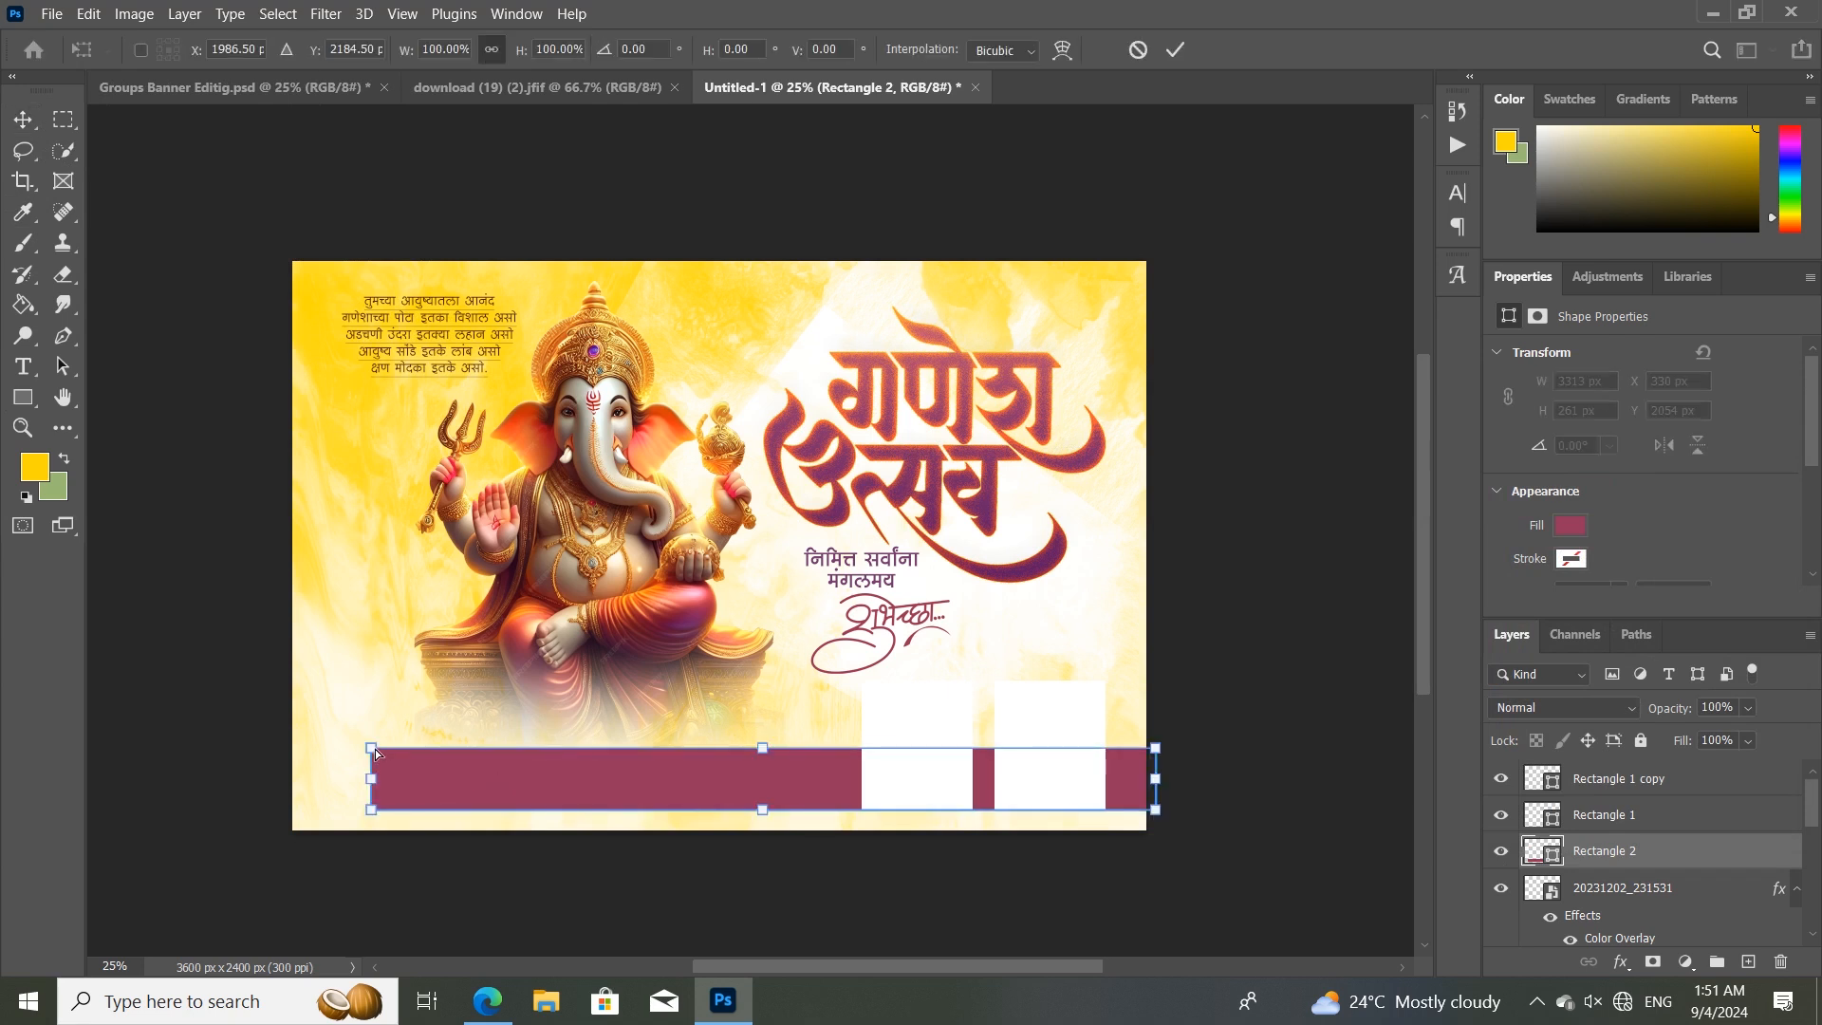
left_click_drag(374, 749, 389, 748)
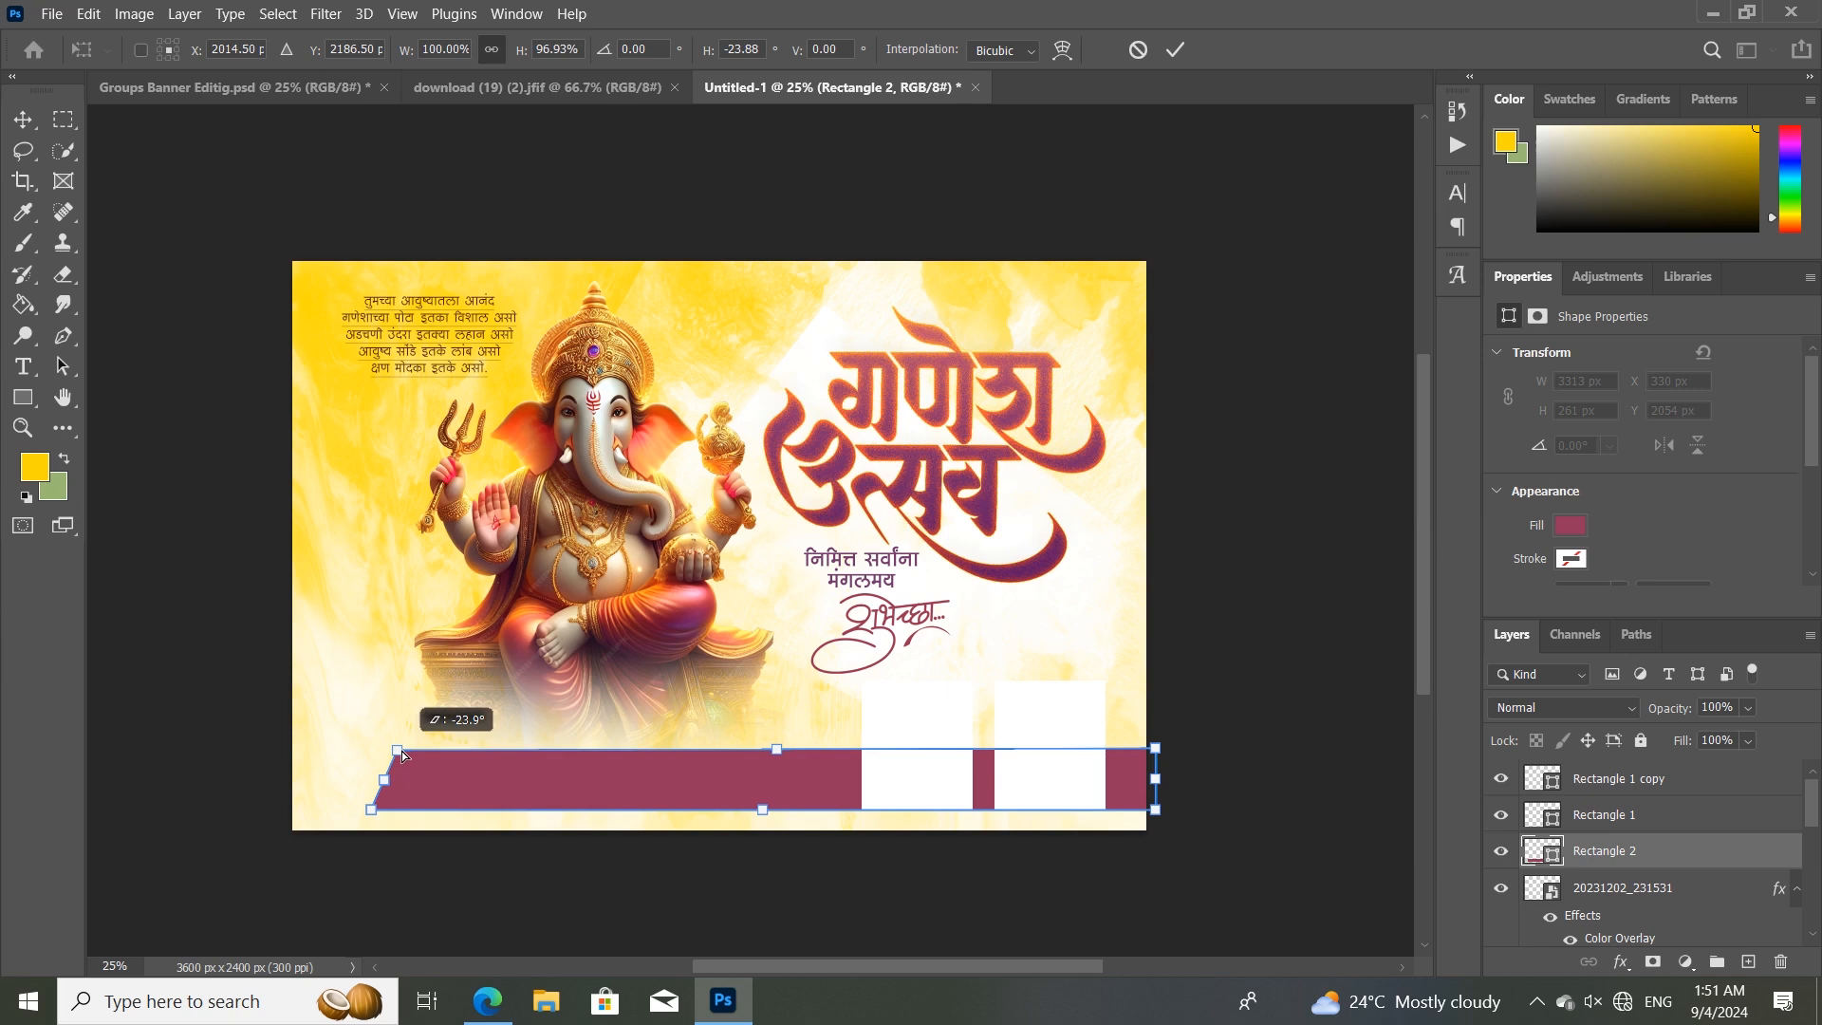
left_click_drag(403, 756, 409, 755)
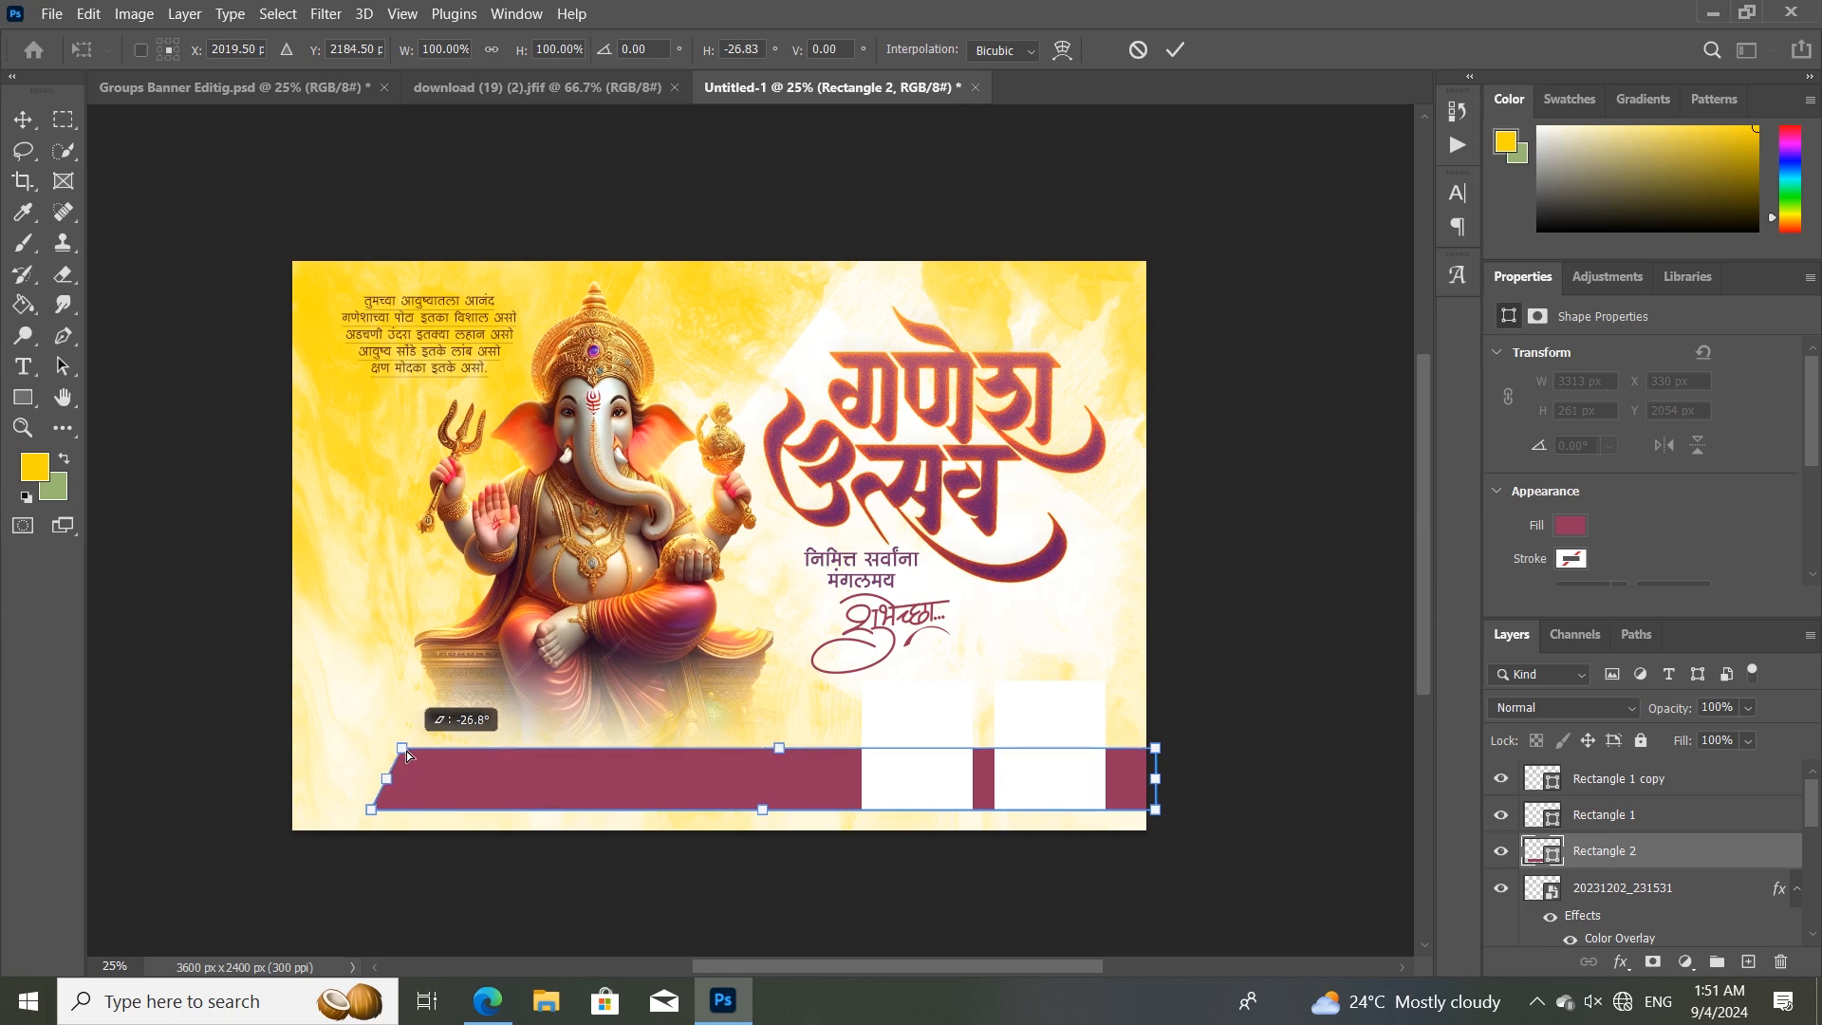
key("ctrl+z")
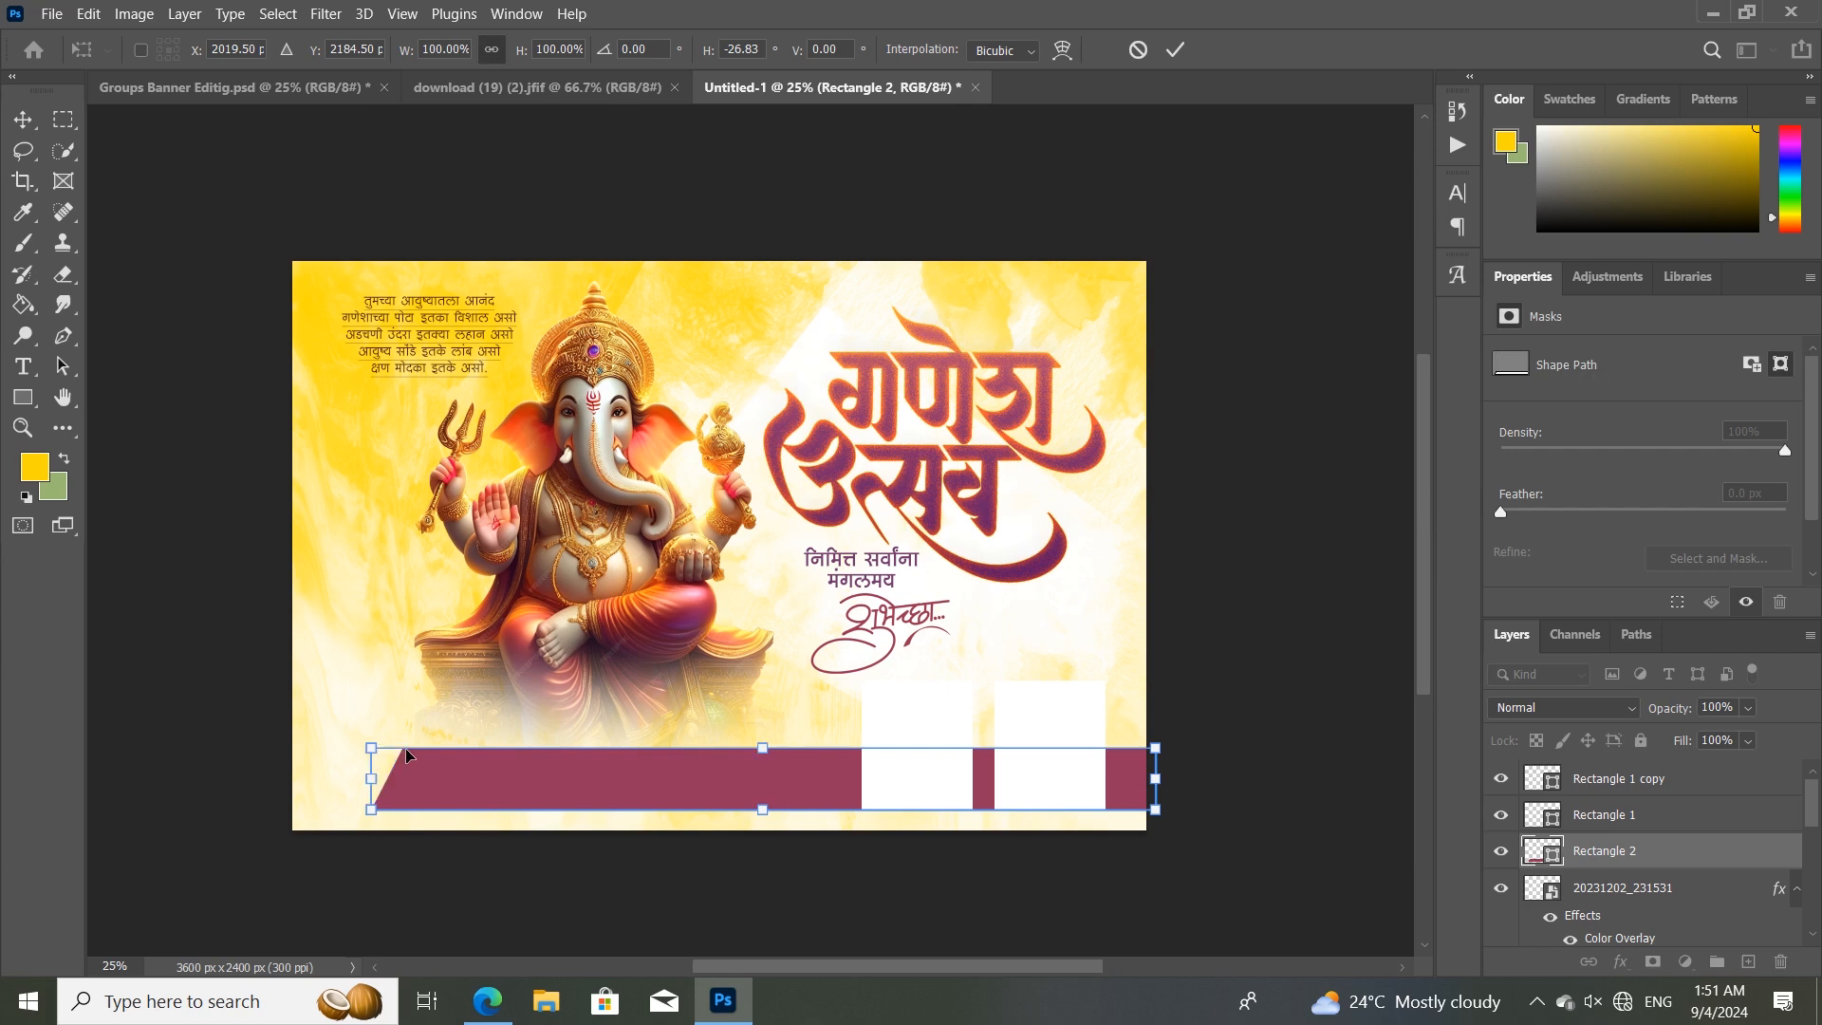
left_click_drag(375, 755, 429, 548)
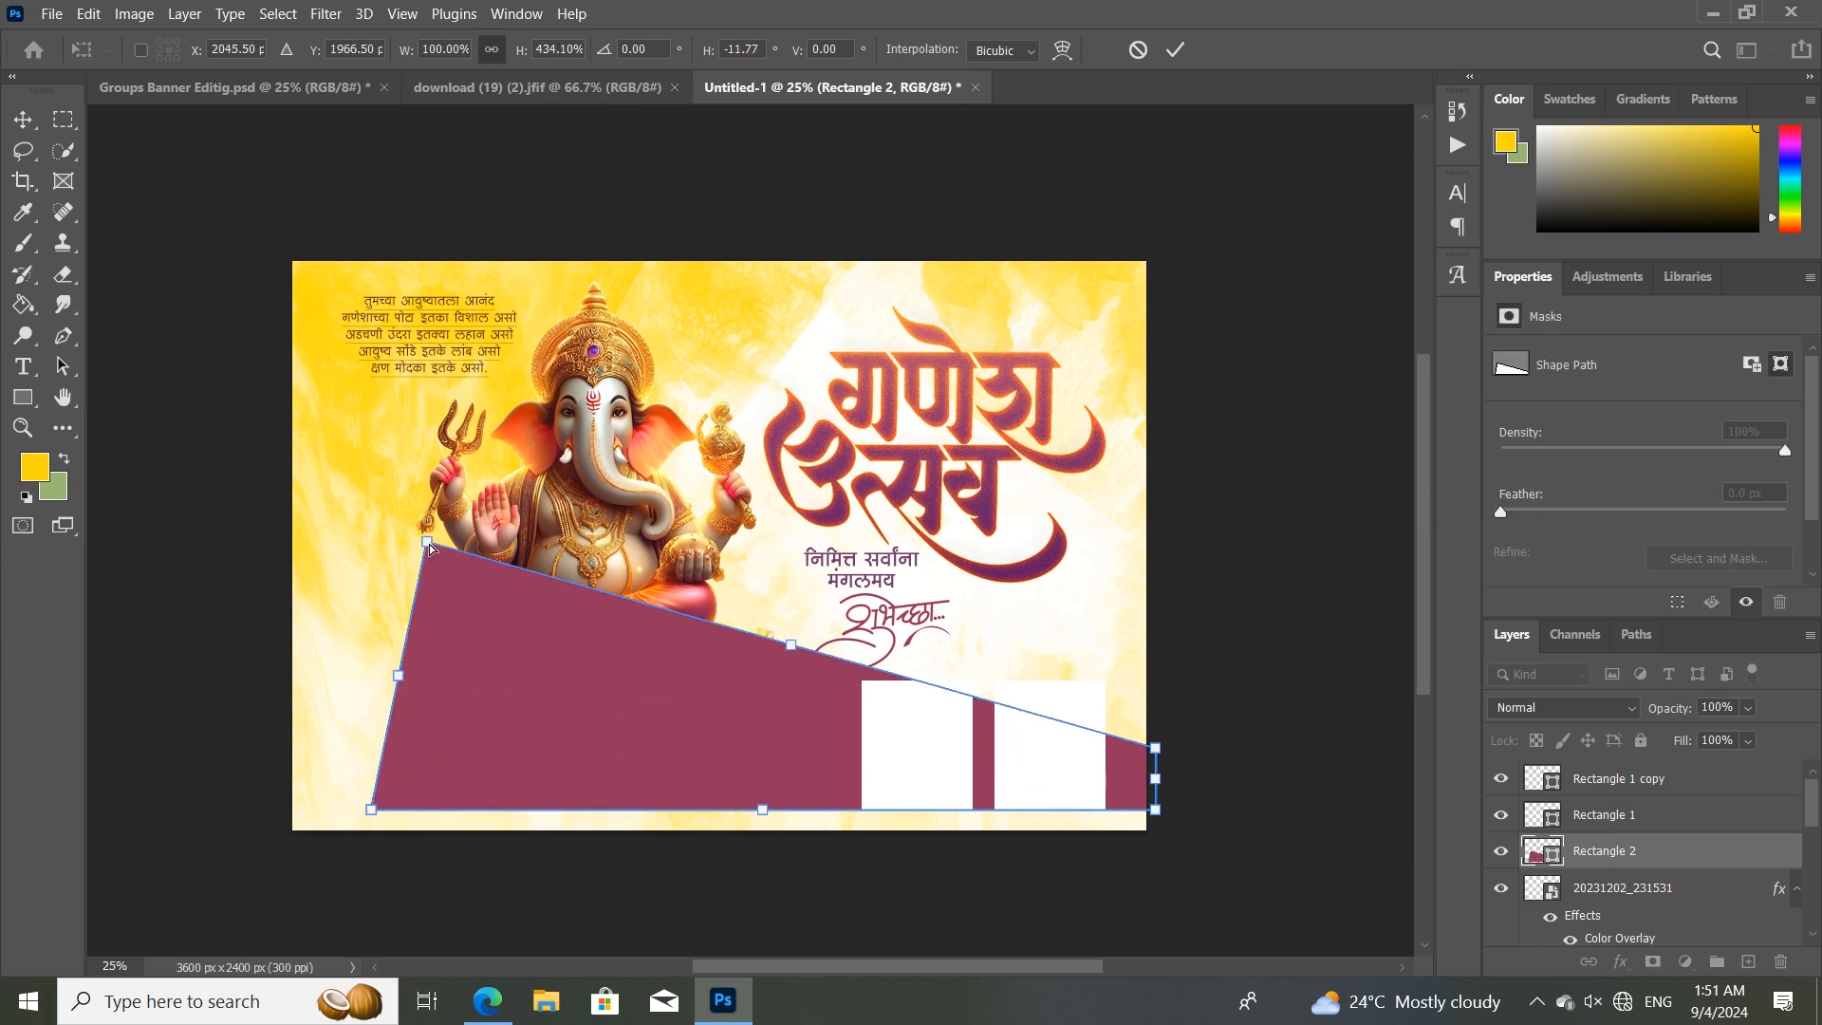
key("ctrl+z")
key("ctrl+z")
key("ctrl+z")
left_click_drag(374, 753, 418, 749)
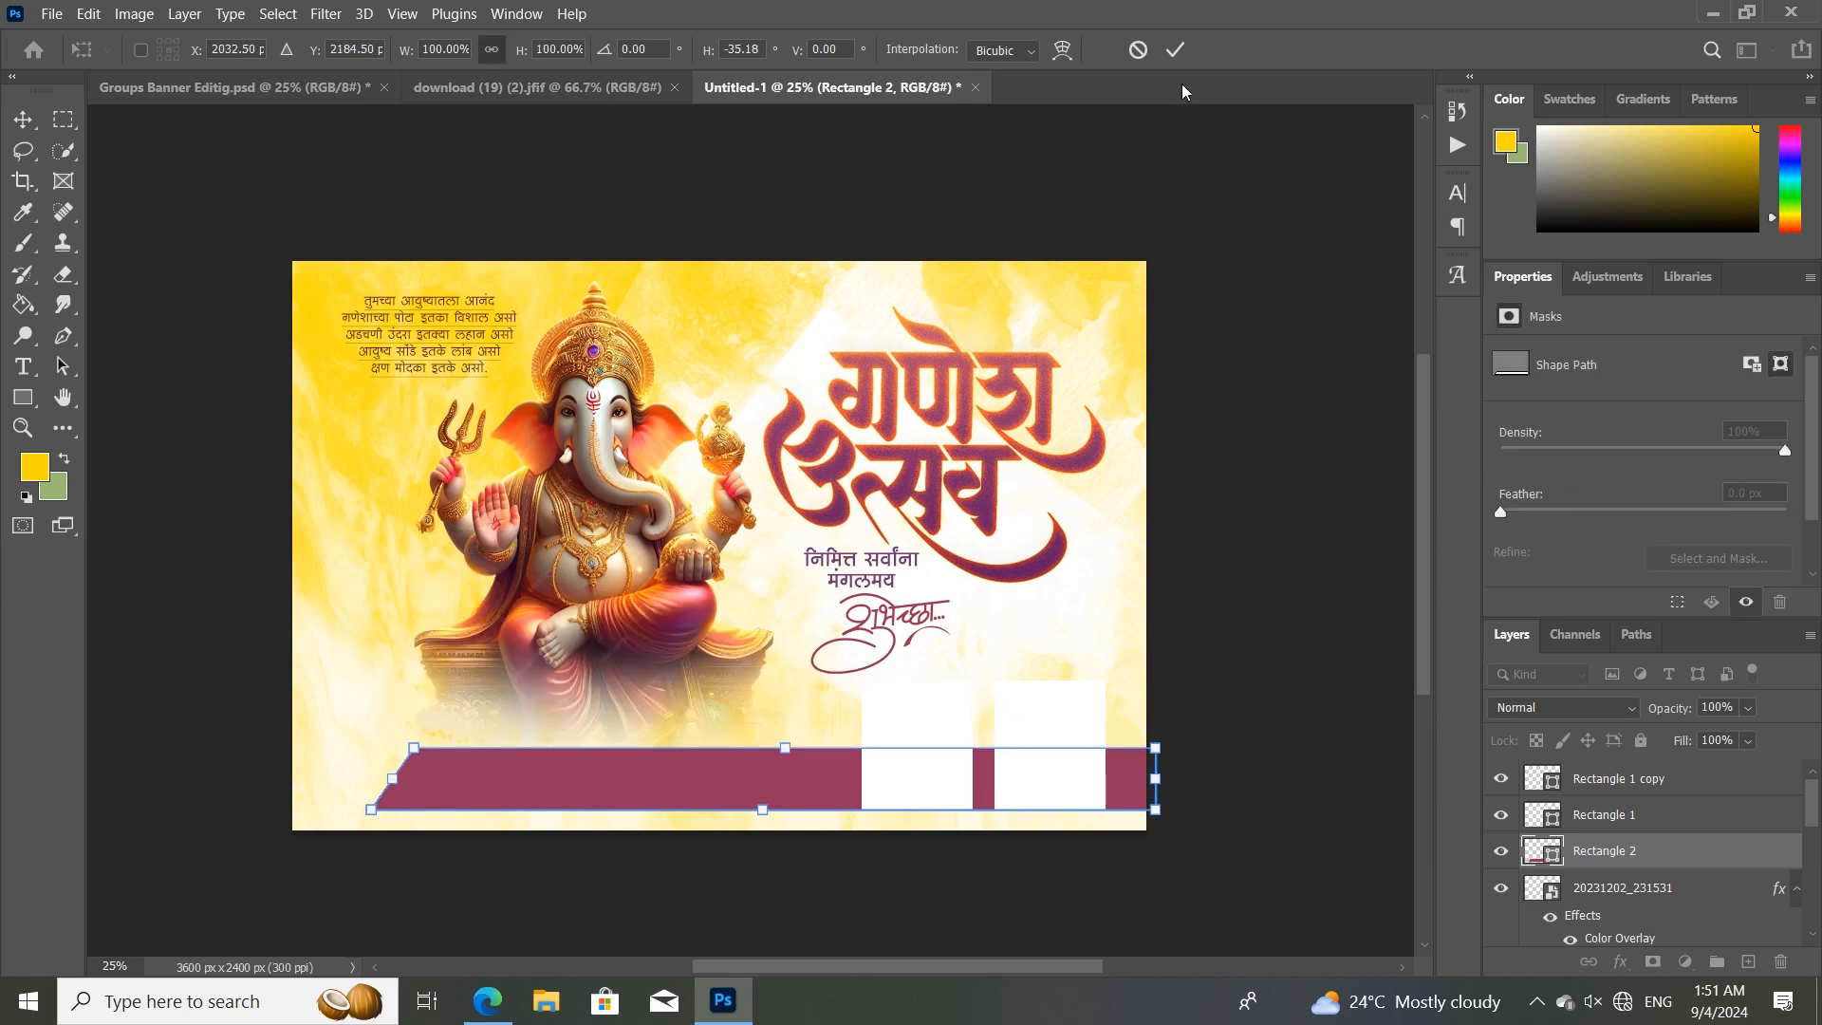
left_click(1175, 49)
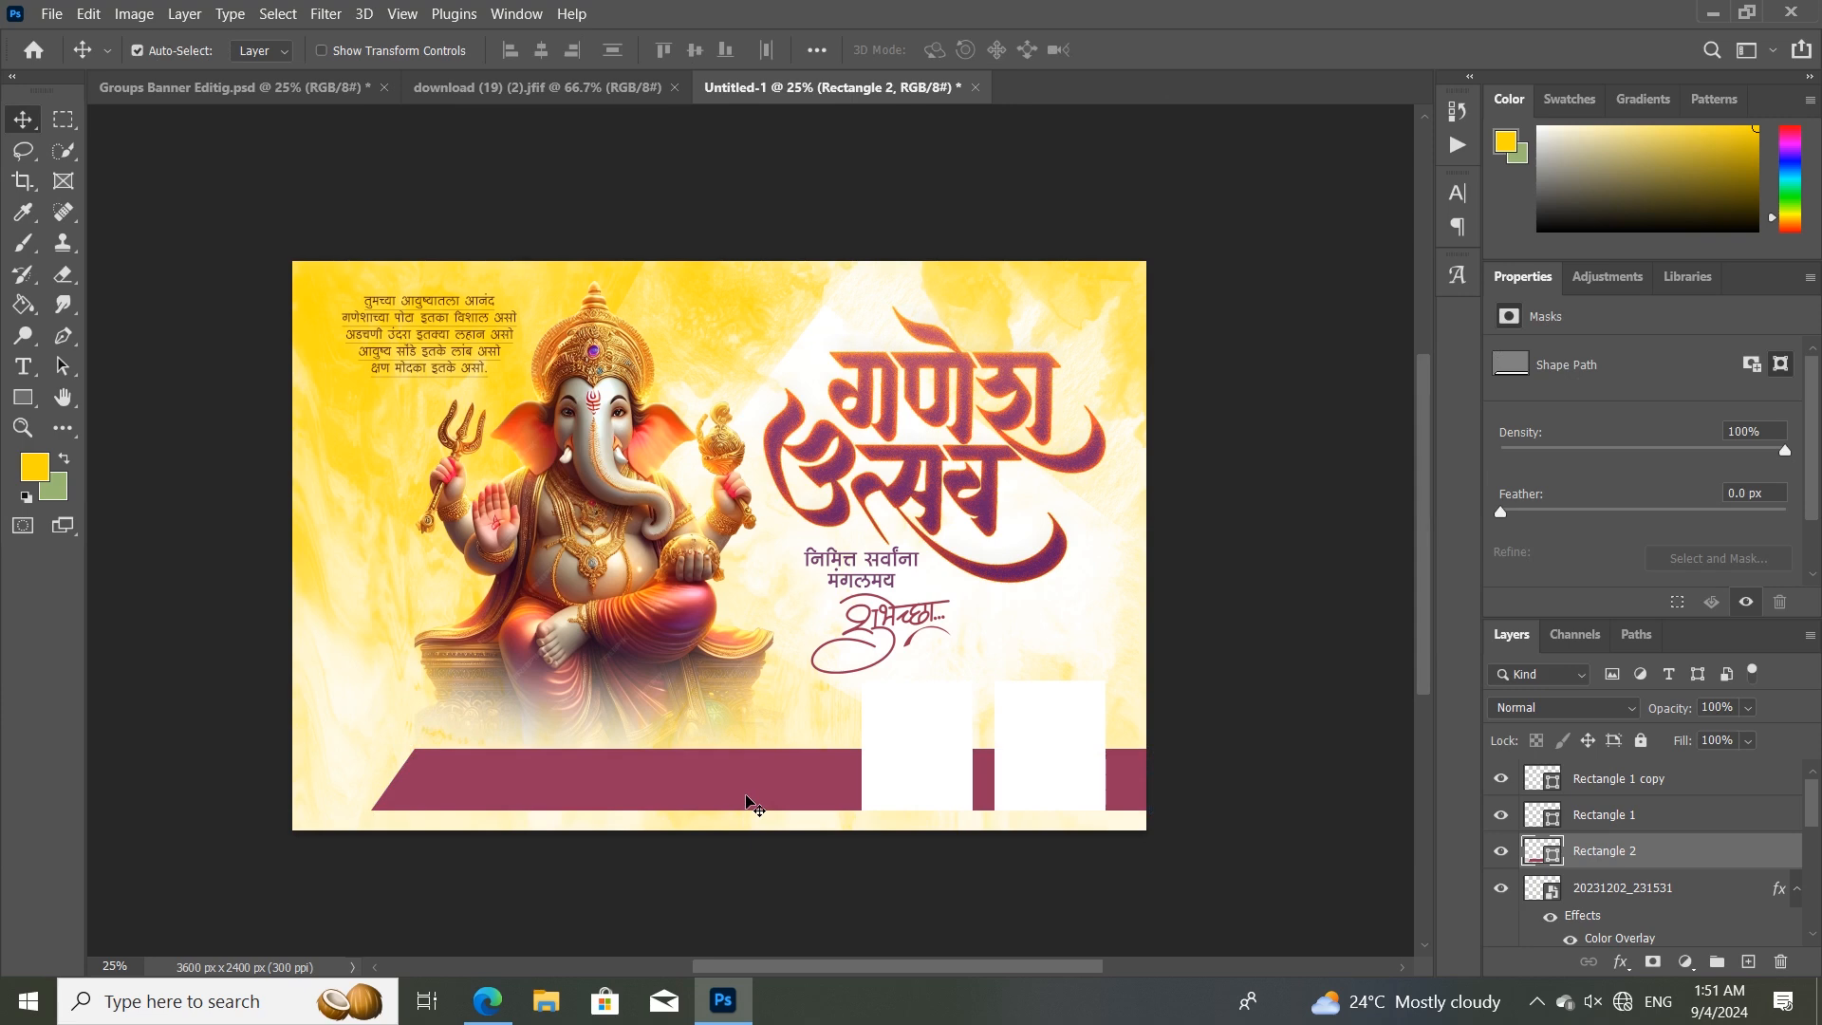
Move the शुभेच्छा lettering up beside मंगलमय in the greeting and shrink it.
left_click_drag(897, 745, 899, 739)
left_click_drag(1021, 765, 1021, 765)
scroll(982, 729, "up", 1)
key("ctrl+plus")
key("ctrl+plus")
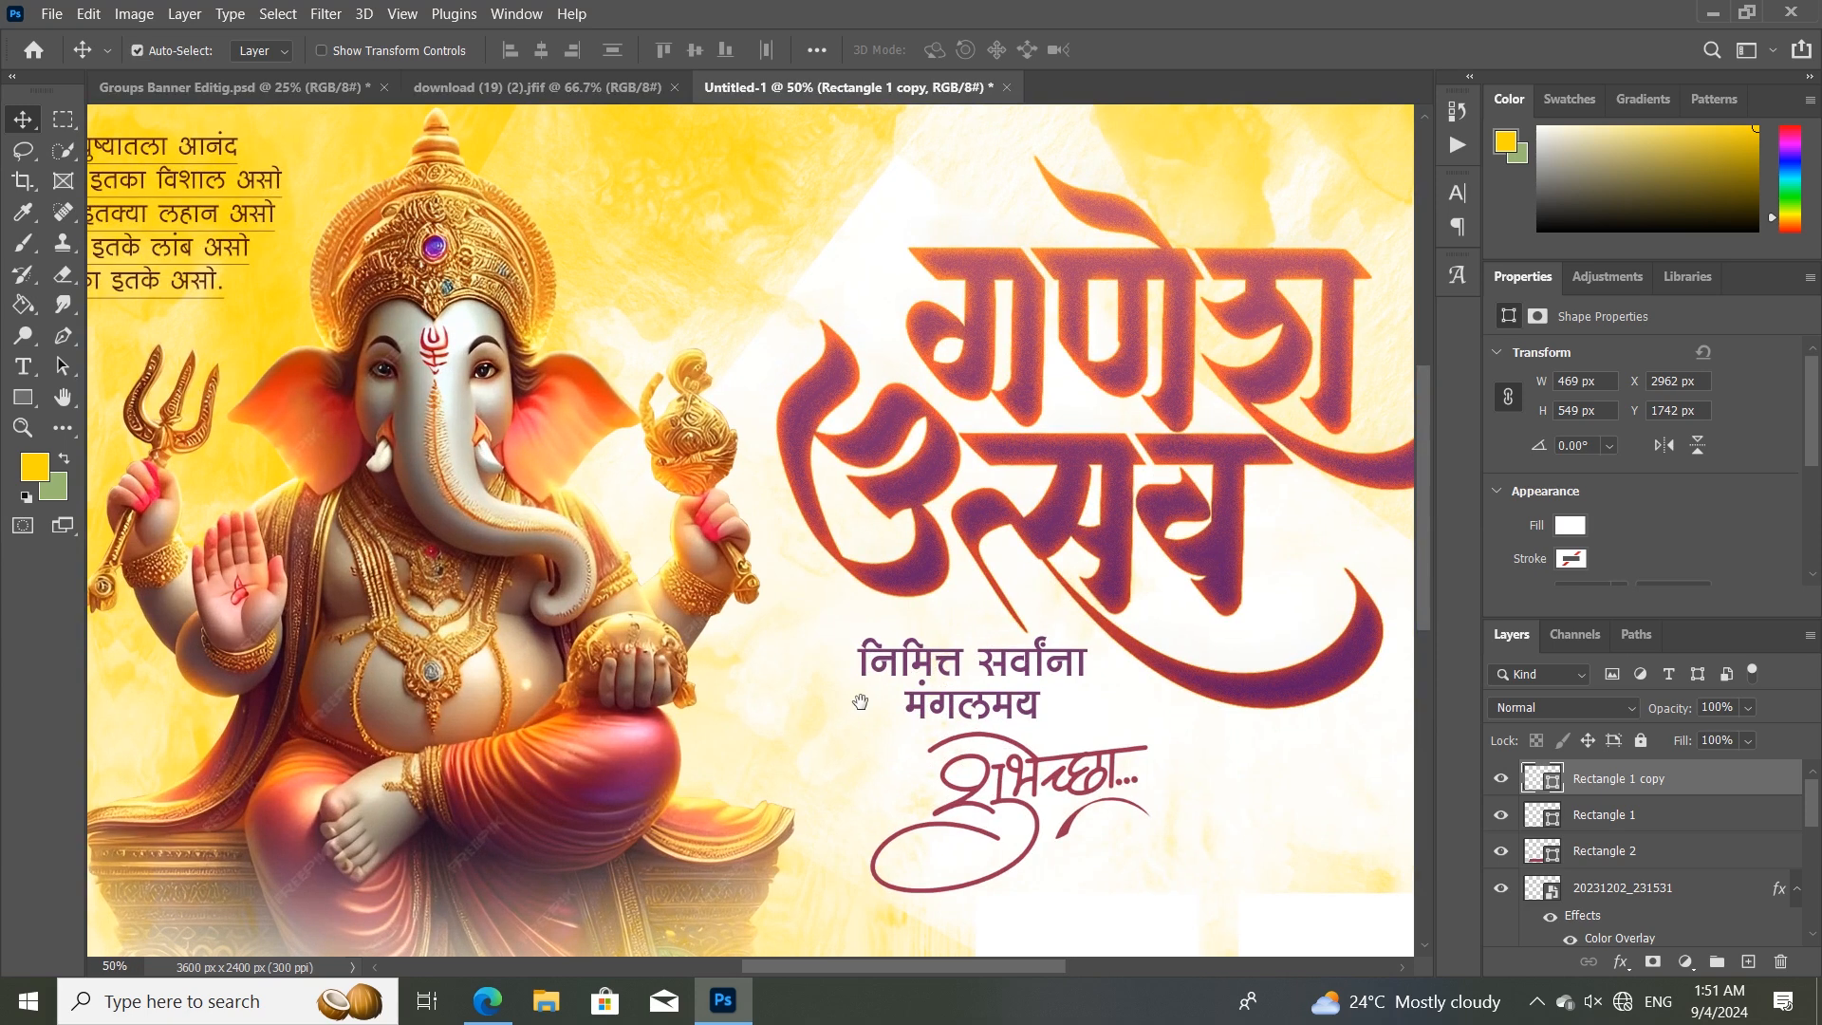
left_click_drag(859, 700, 761, 441)
left_click_drag(851, 378, 787, 366)
left_click_drag(949, 512, 961, 490)
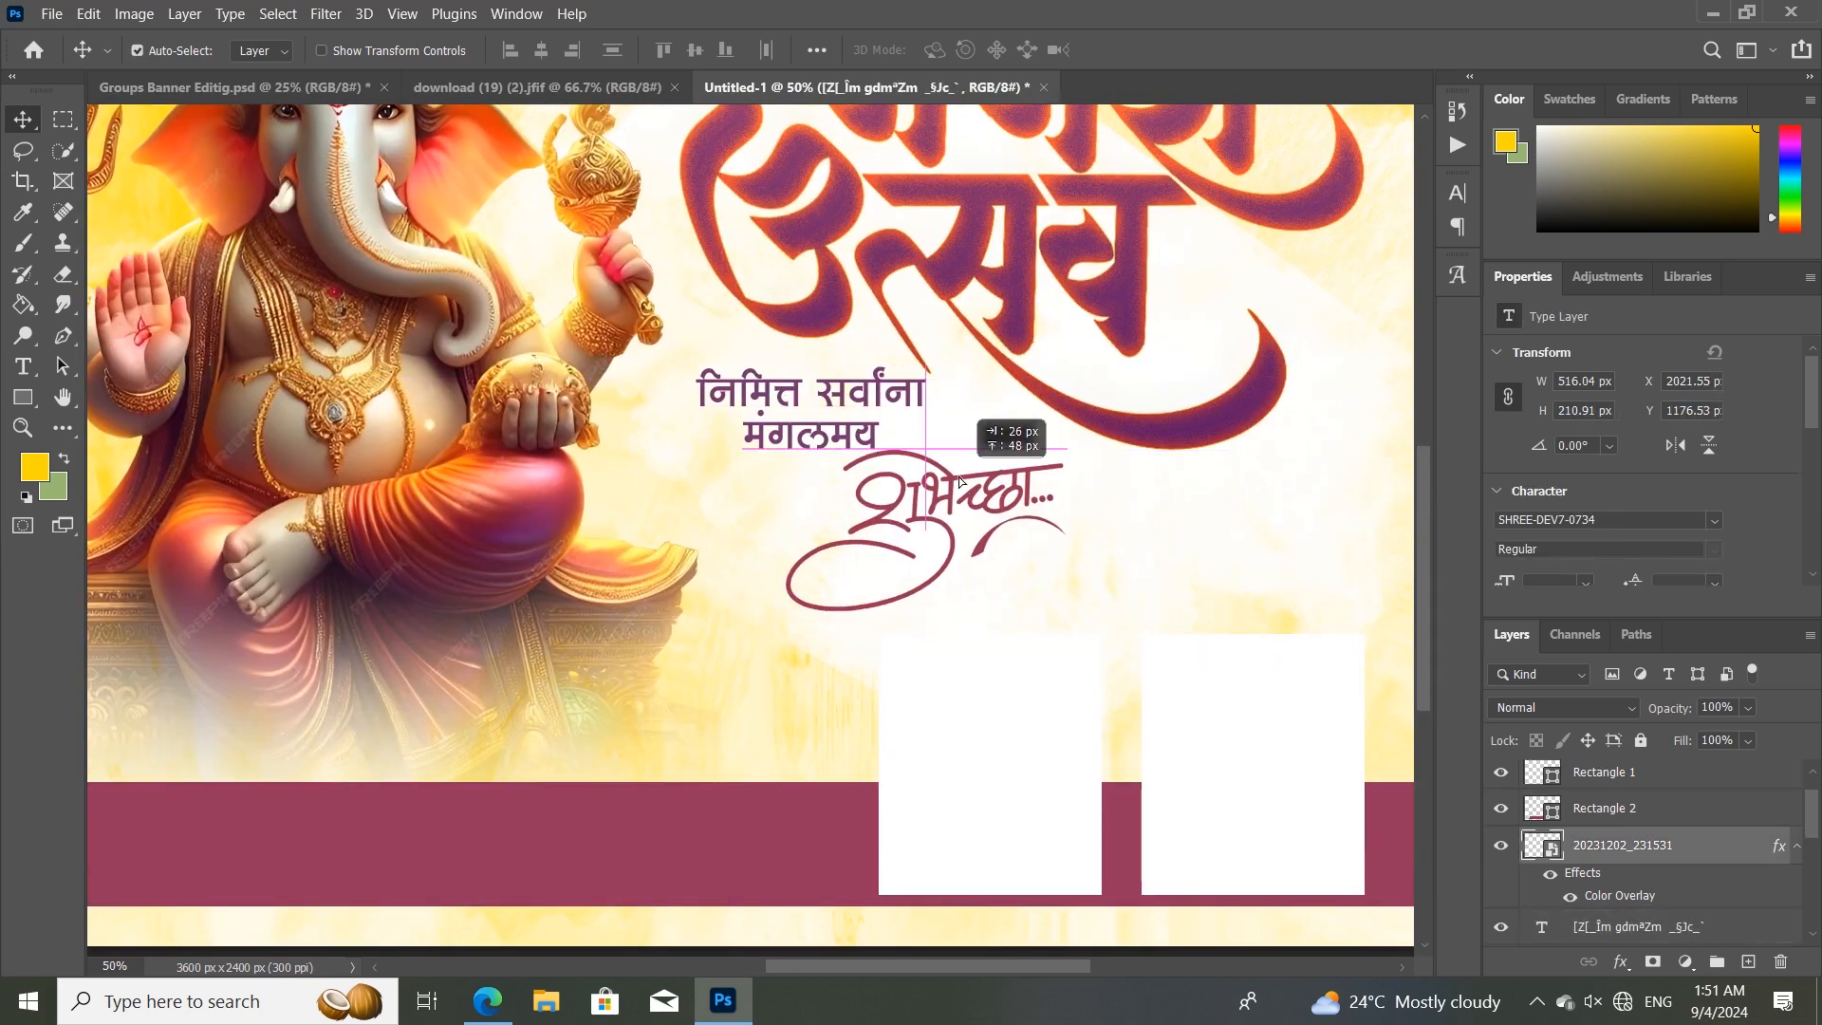
key("ctrl+t")
left_click_drag(931, 672, 907, 622)
left_click_drag(895, 542, 911, 527)
left_click(1175, 49)
Enlarge both white rectangles together to about 119.67%, about 1225 x 657 px overall, and reposition them over the strip's right end.
left_click(974, 673)
left_click(1200, 731, "shift")
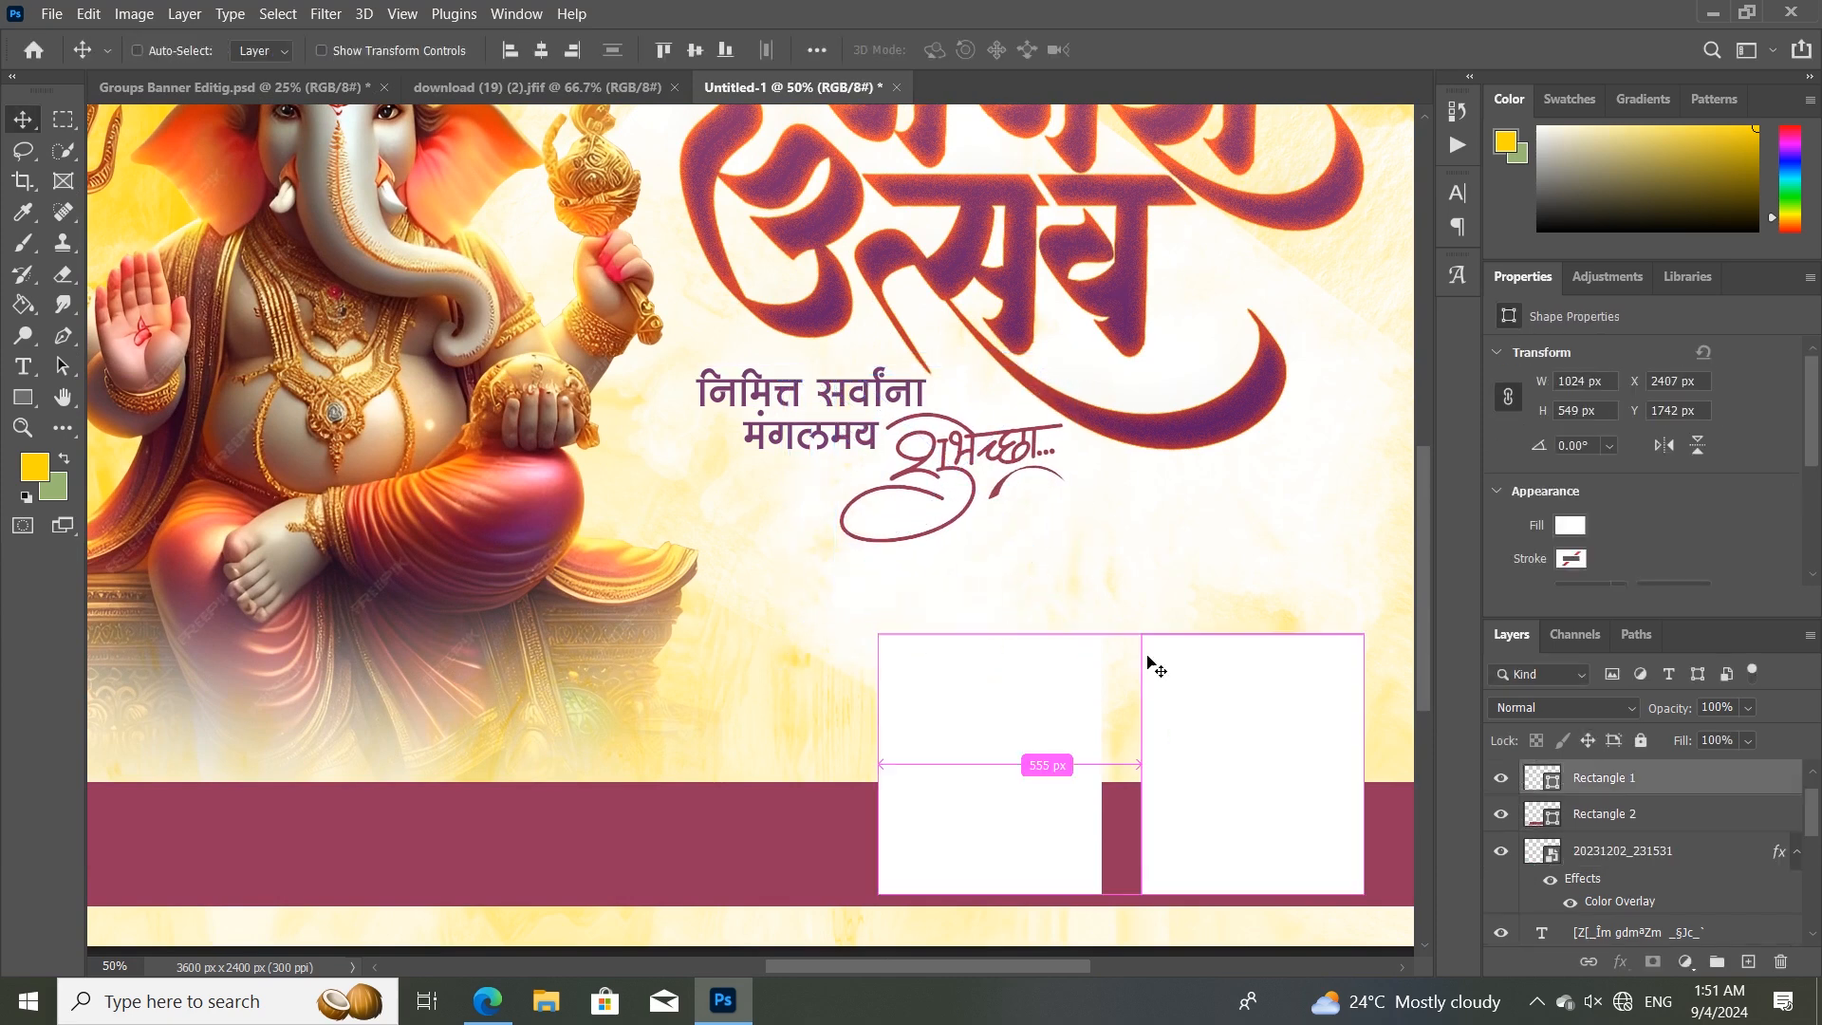
key("ctrl+t")
left_click_drag(1119, 628, 879, 585)
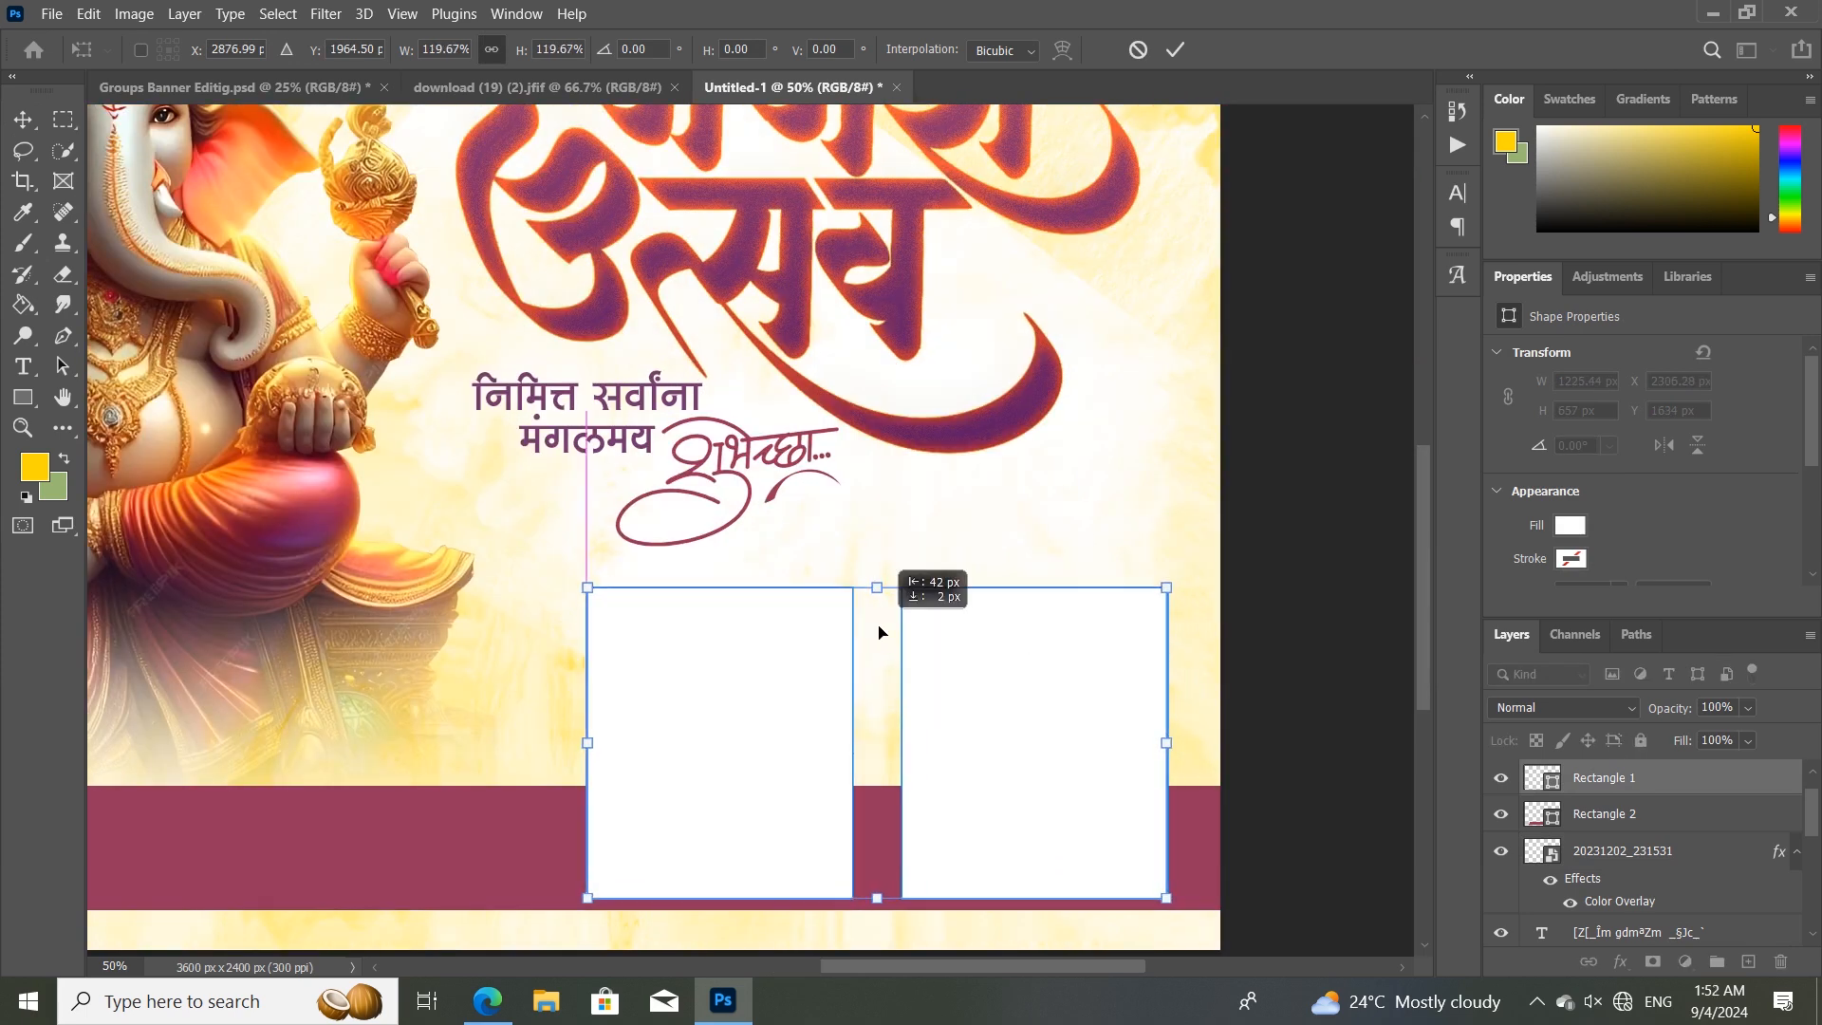
left_click(1177, 49)
key("ctrl+minus")
key("ctrl+minus")
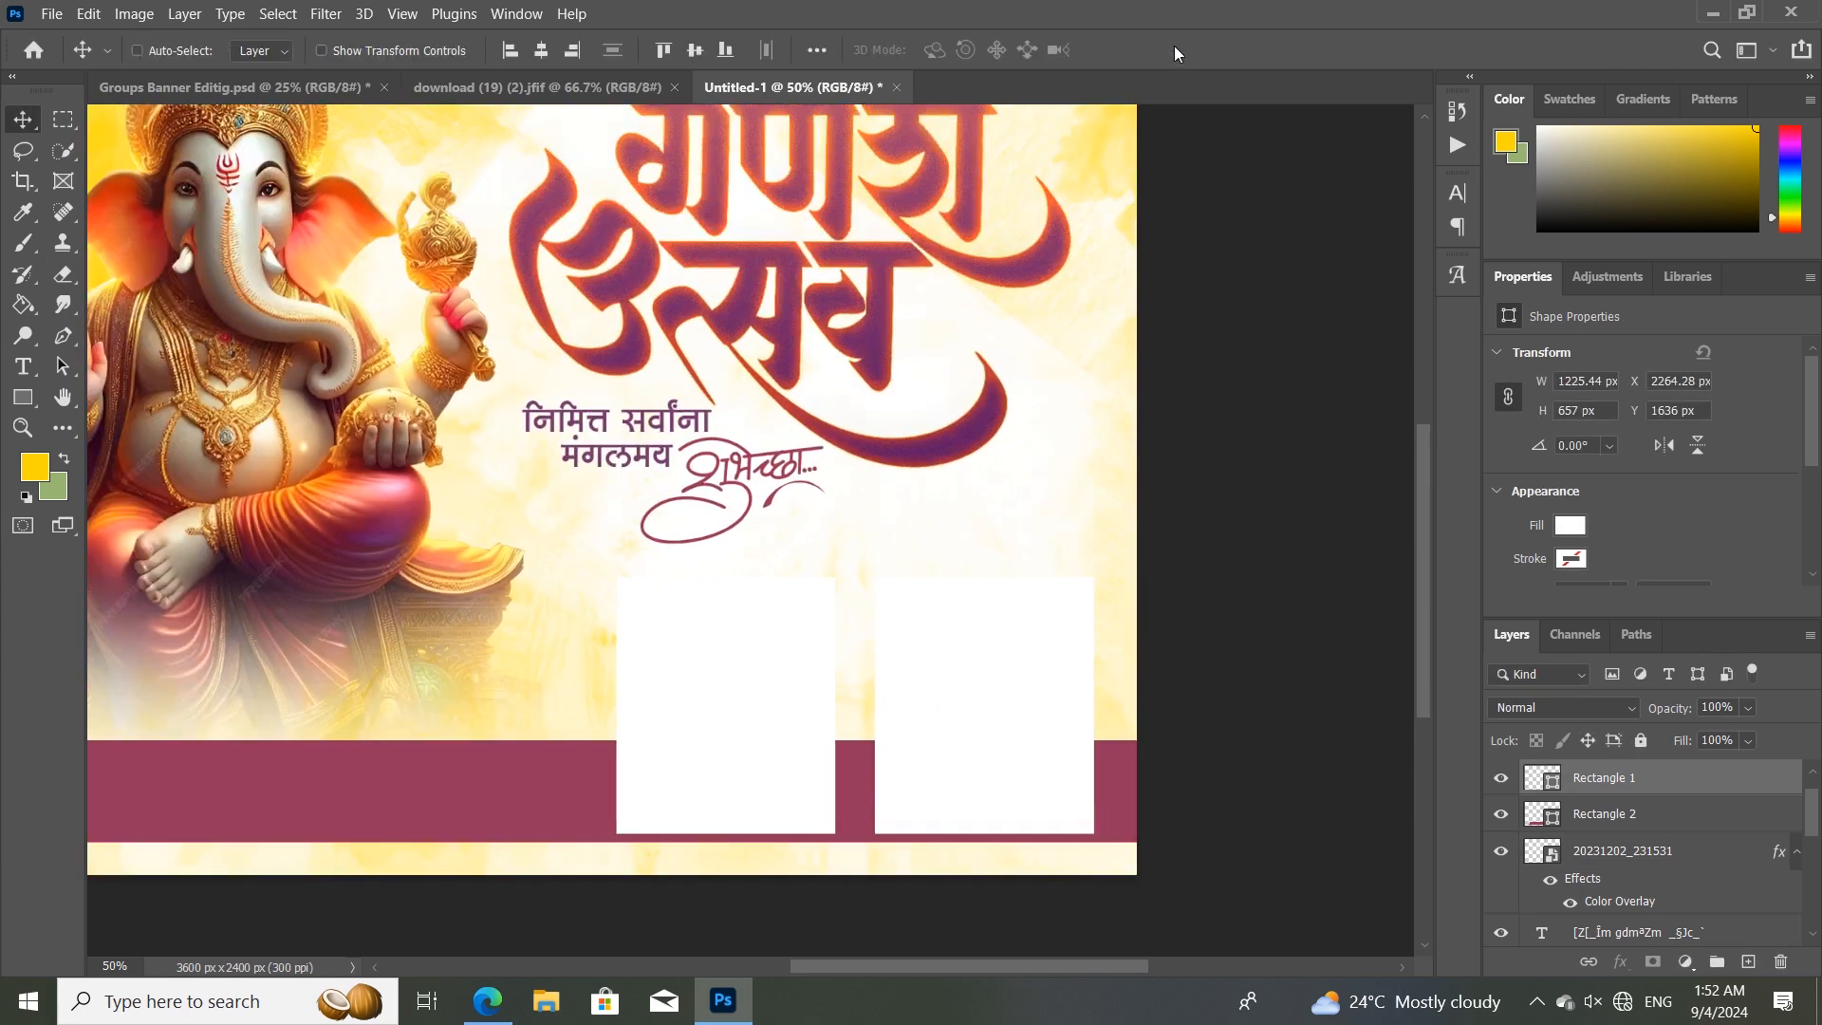
left_click_drag(585, 556, 721, 708)
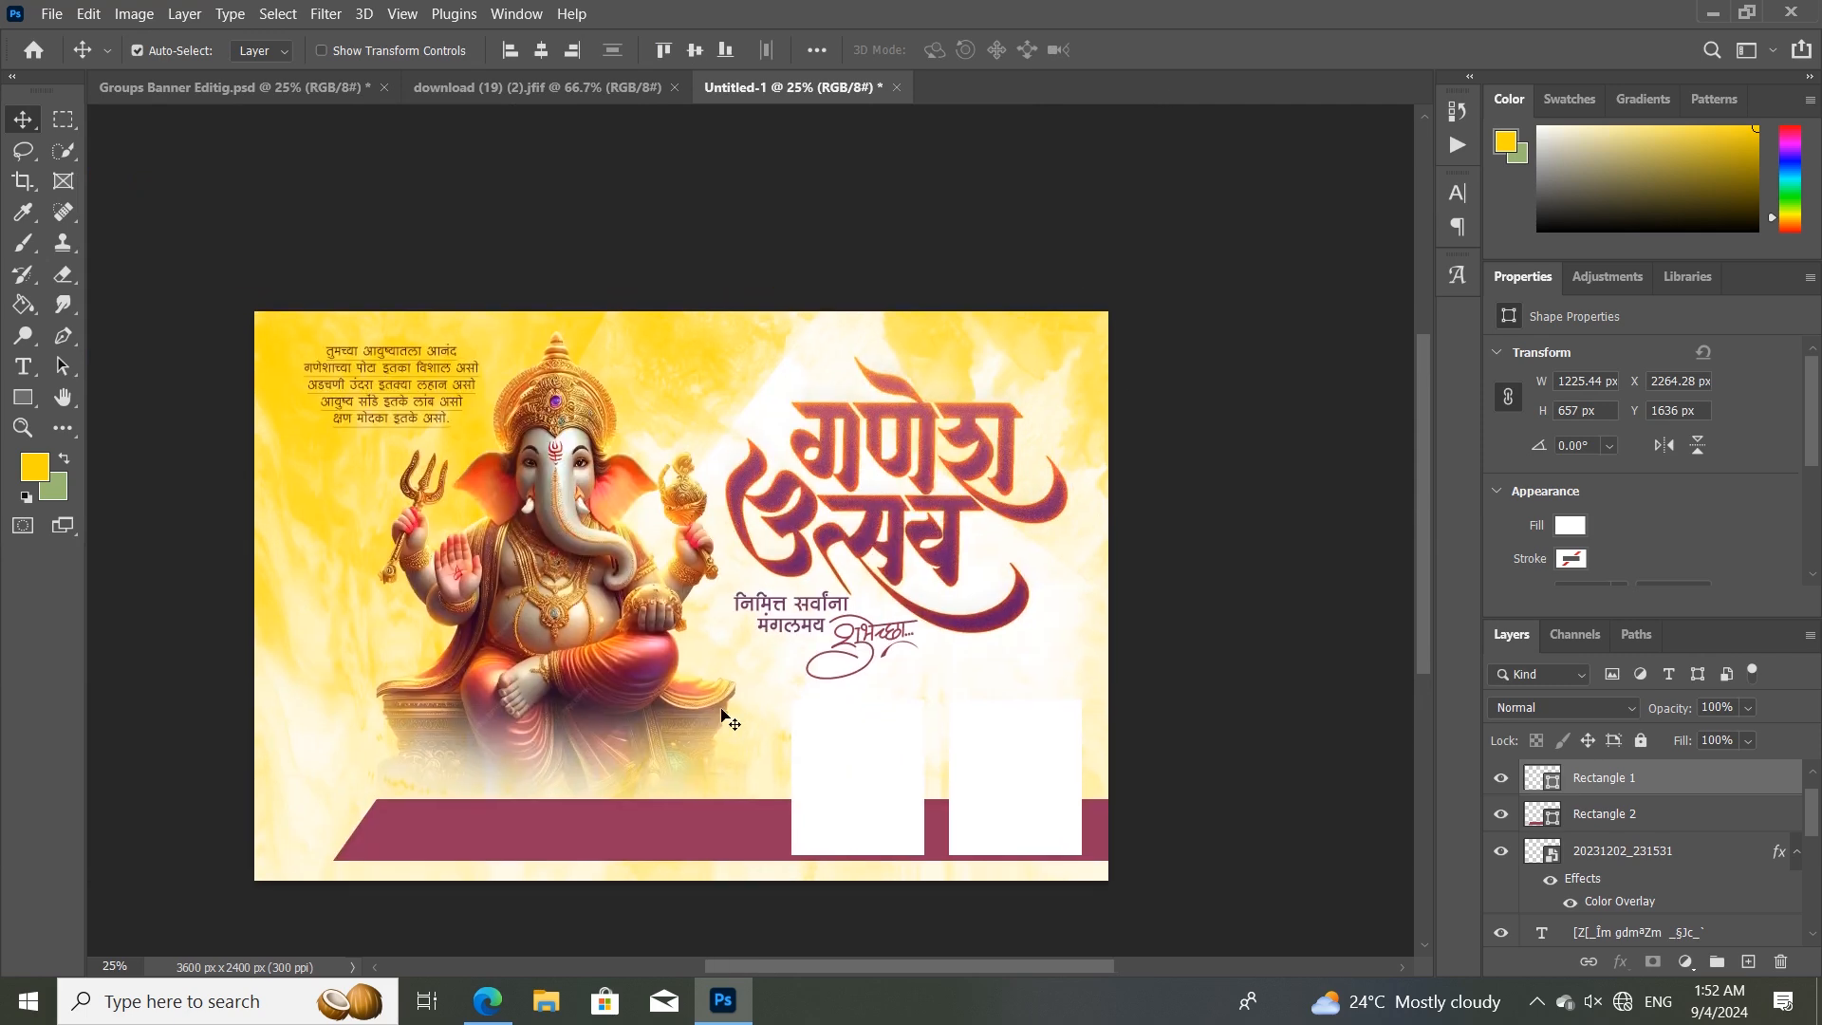
Apply a Gaussian Blur with a 3.6 px radius to the white paint on Layer 2.
left_click(740, 327)
left_click(1501, 890)
left_click(1498, 894)
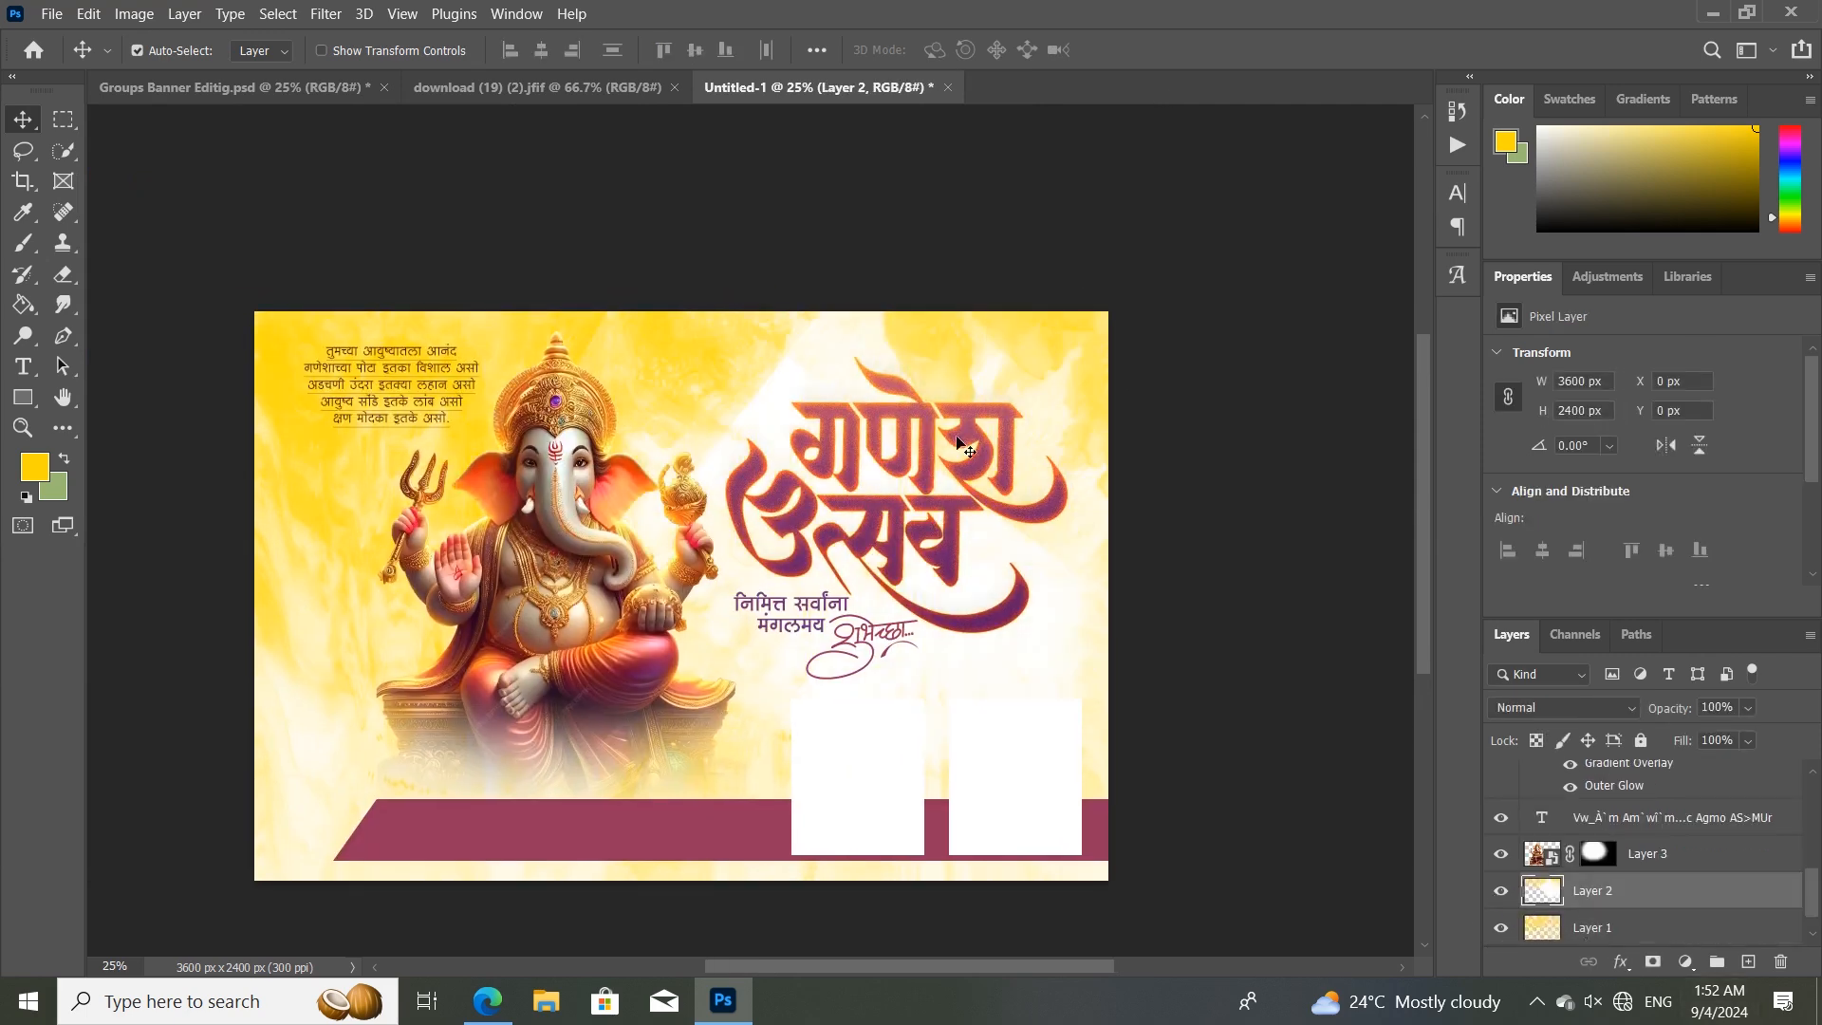
left_click(325, 14)
mouse_move(446, 297)
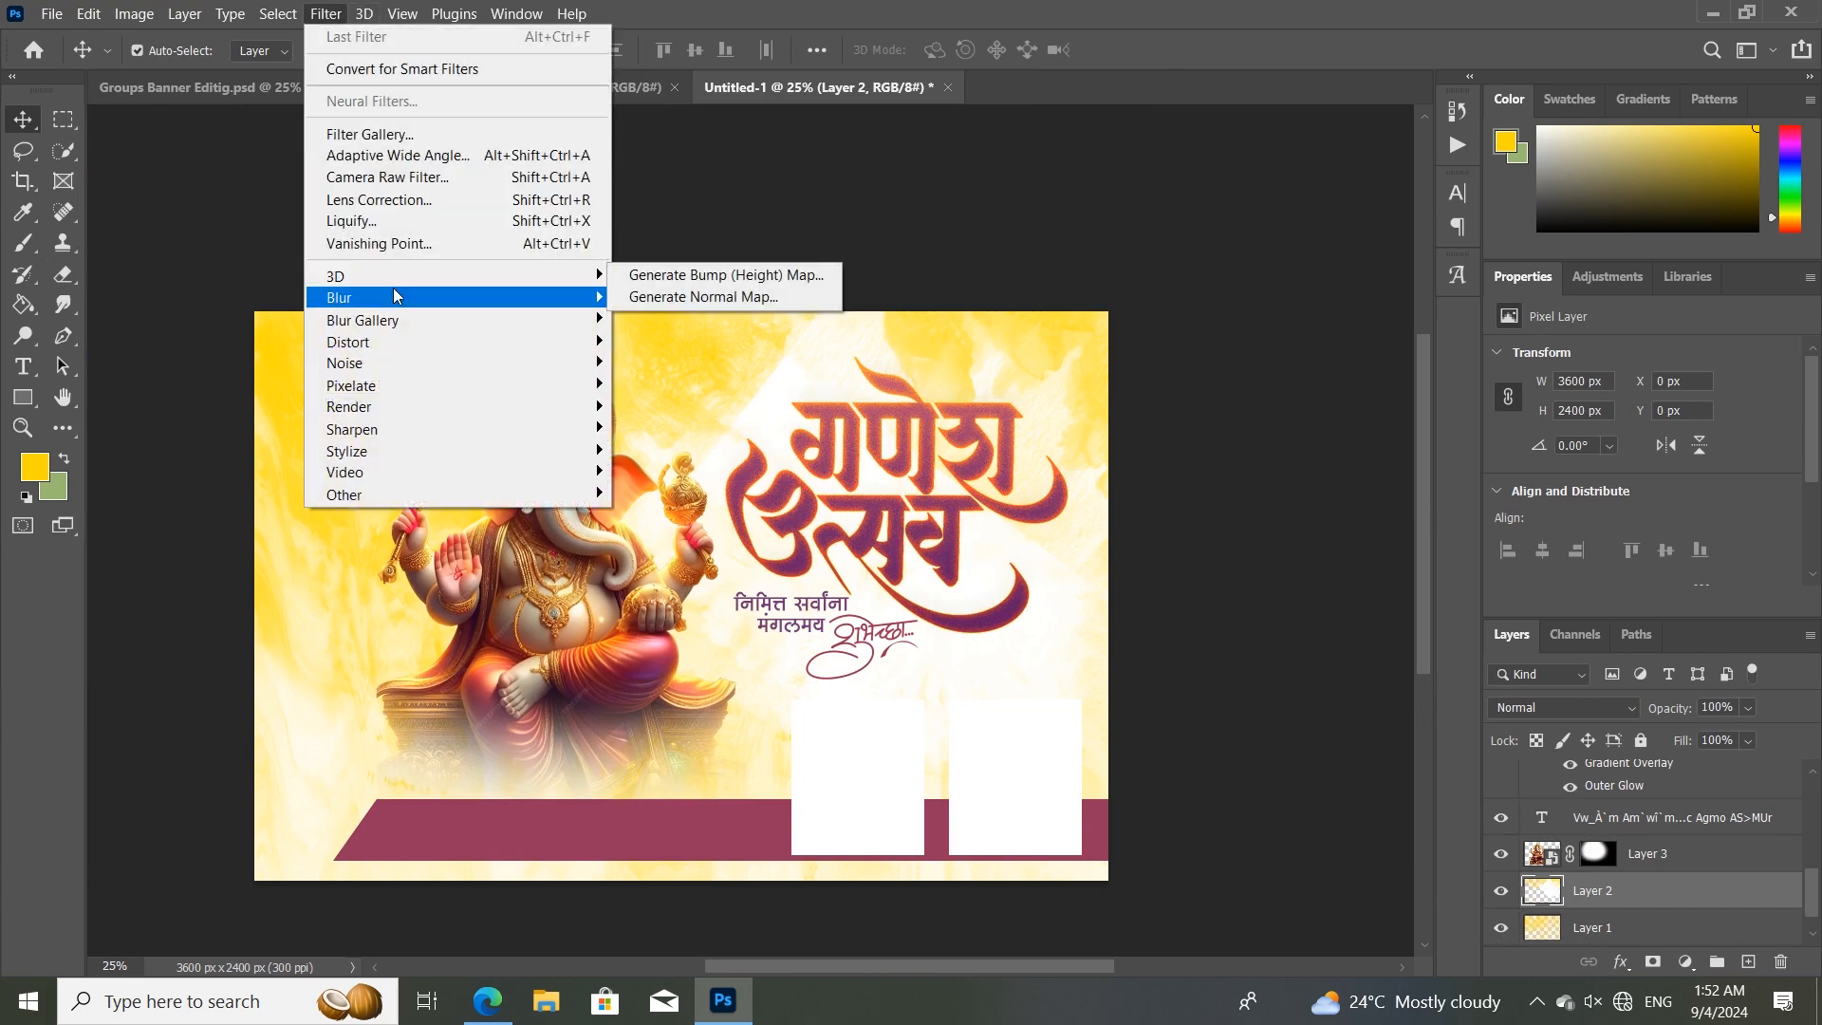
left_click(672, 386)
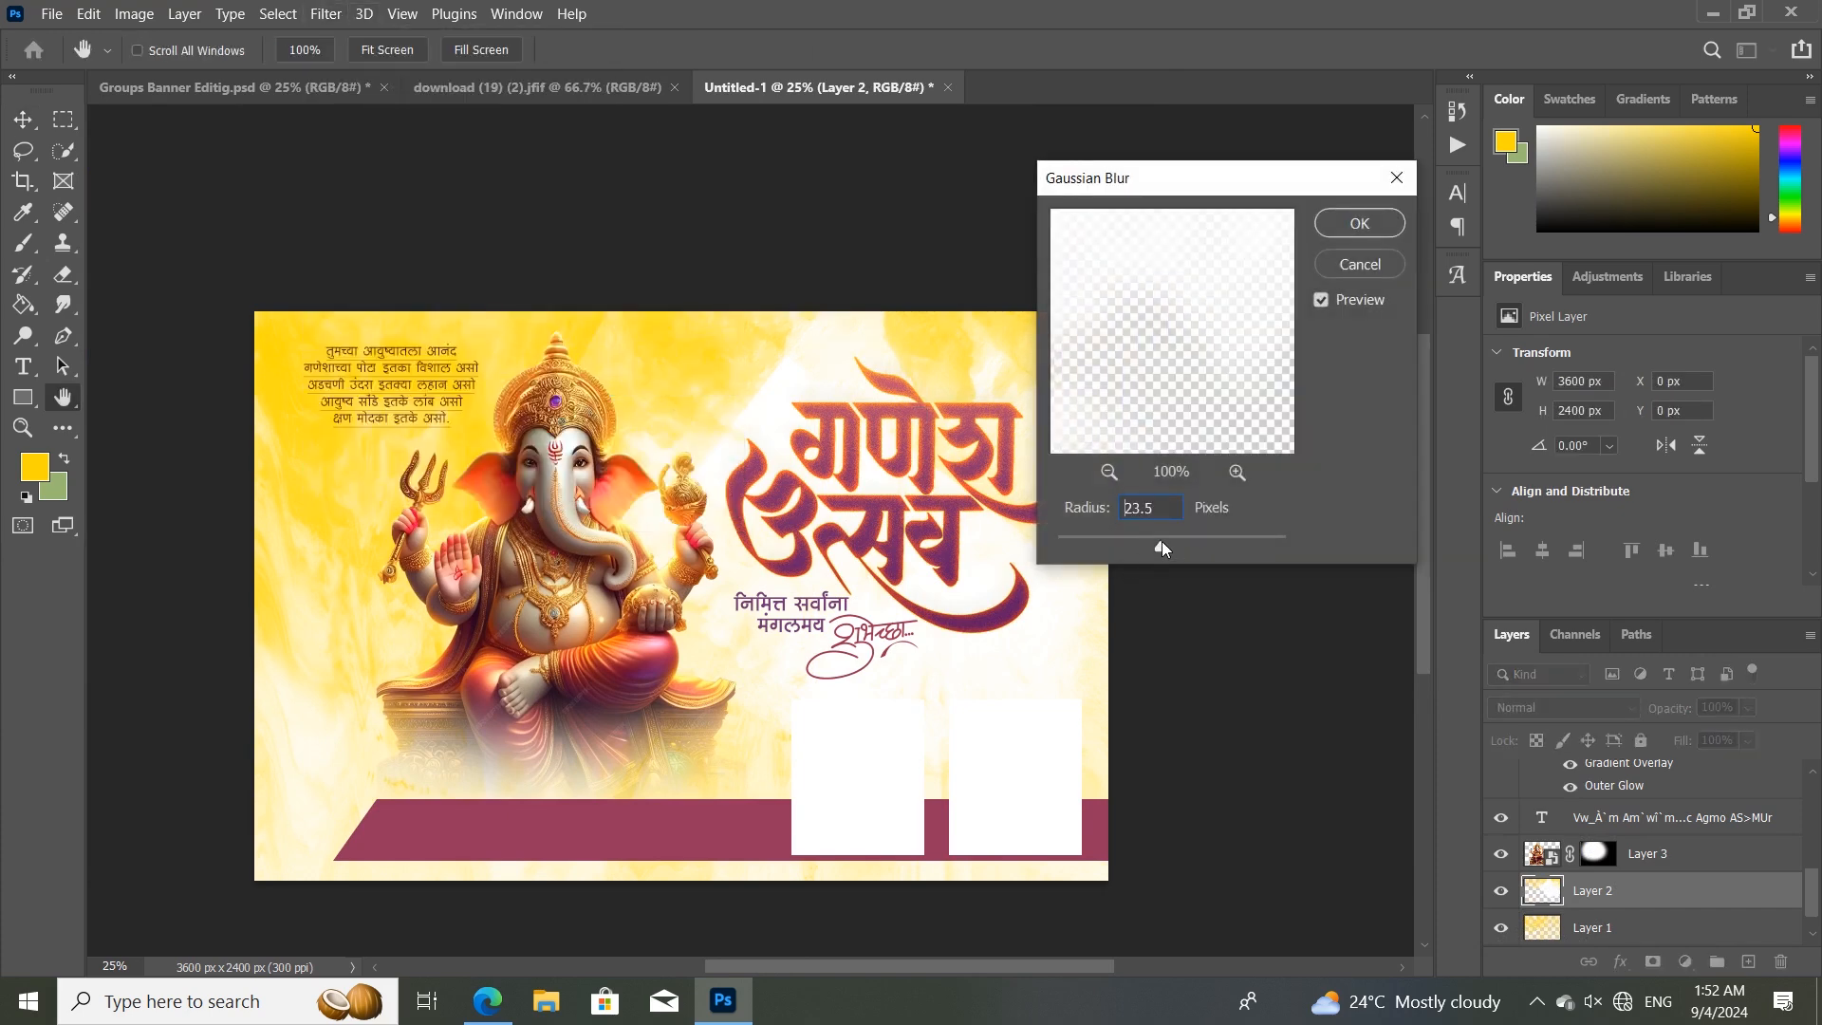
left_click_drag(1148, 545, 1088, 549)
left_click(1359, 224)
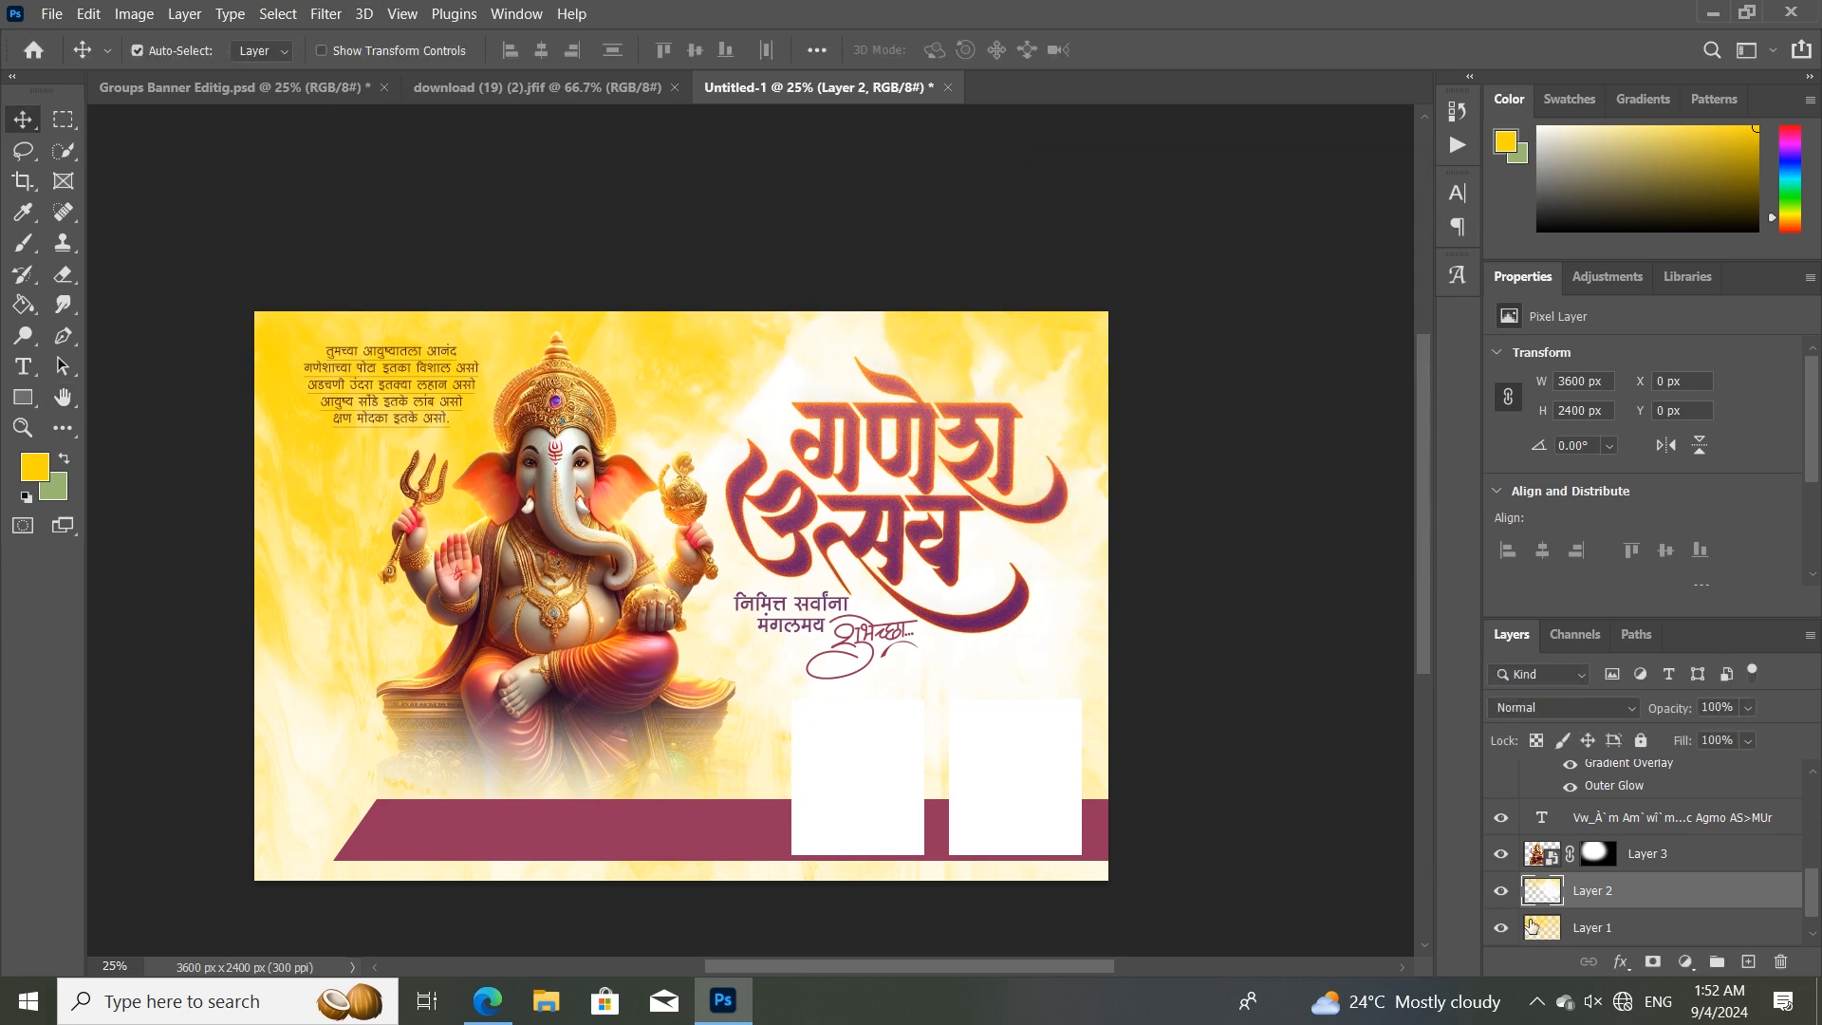
Apply a Gaussian Blur with a 3.6 px radius to the yellow background paint on Layer 1.
left_click(1531, 921)
left_click(326, 13)
mouse_move(363, 302)
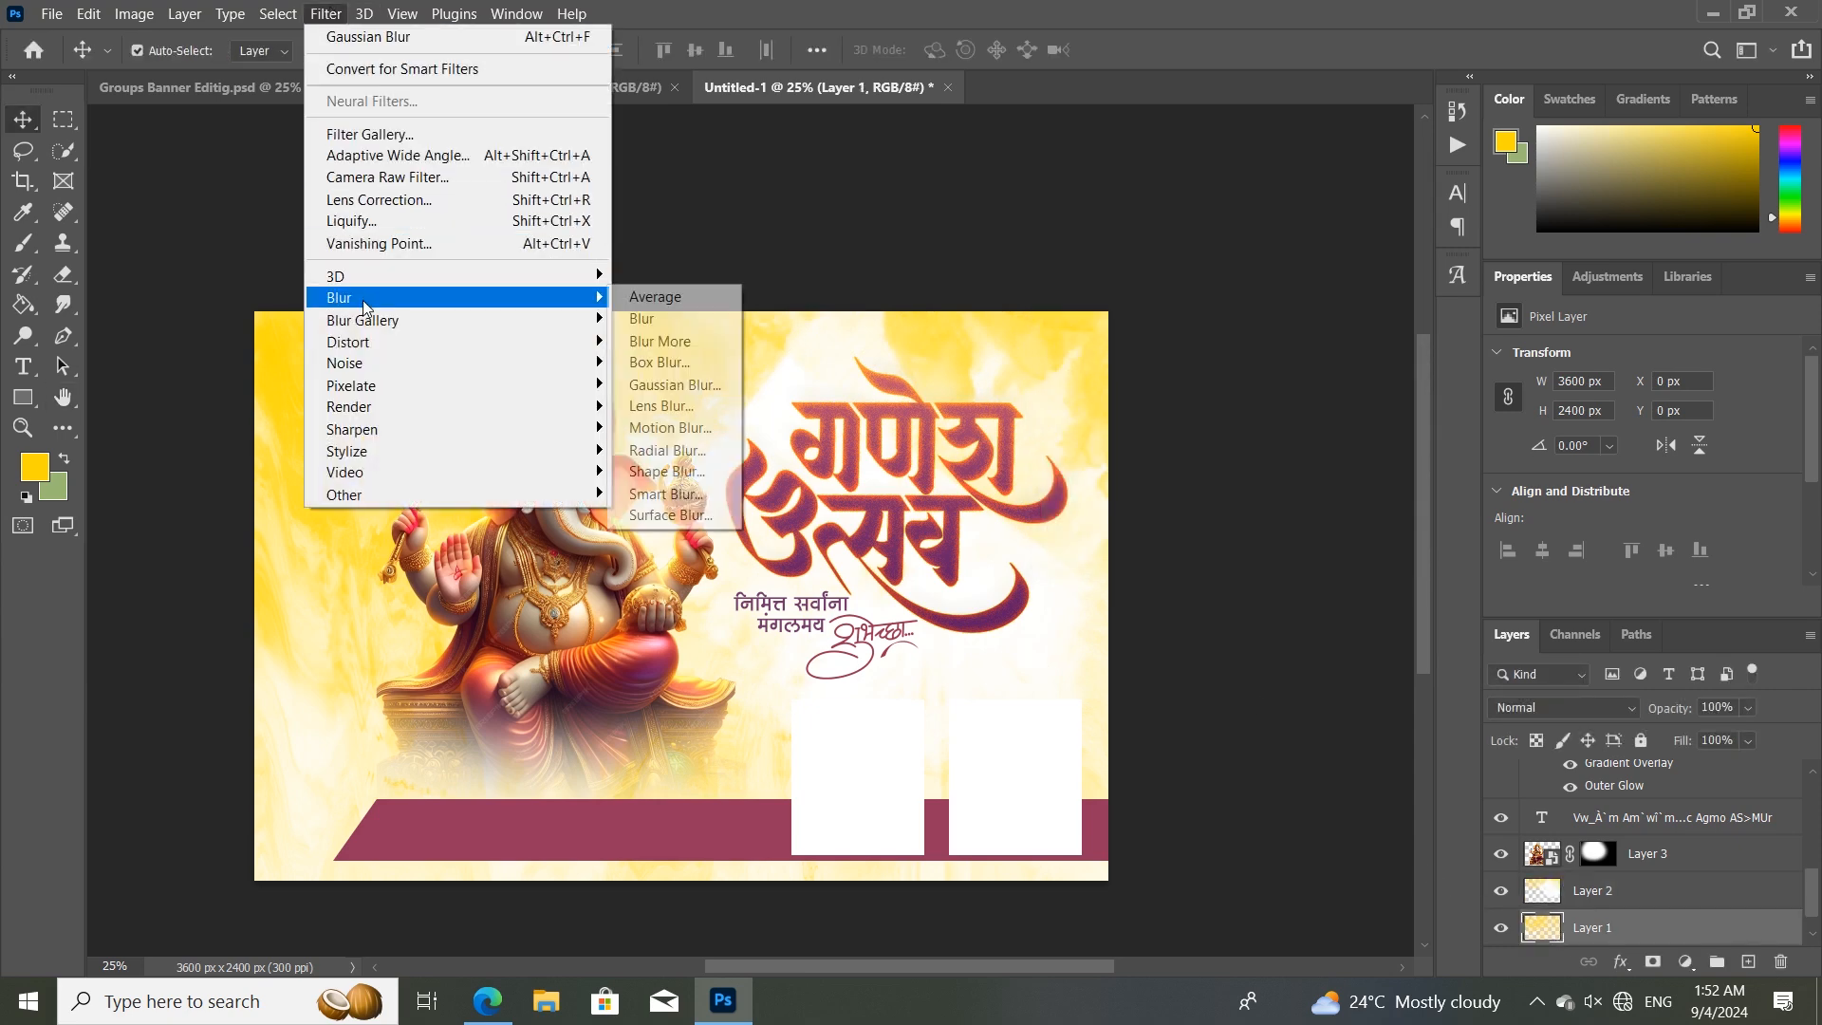
left_click(675, 385)
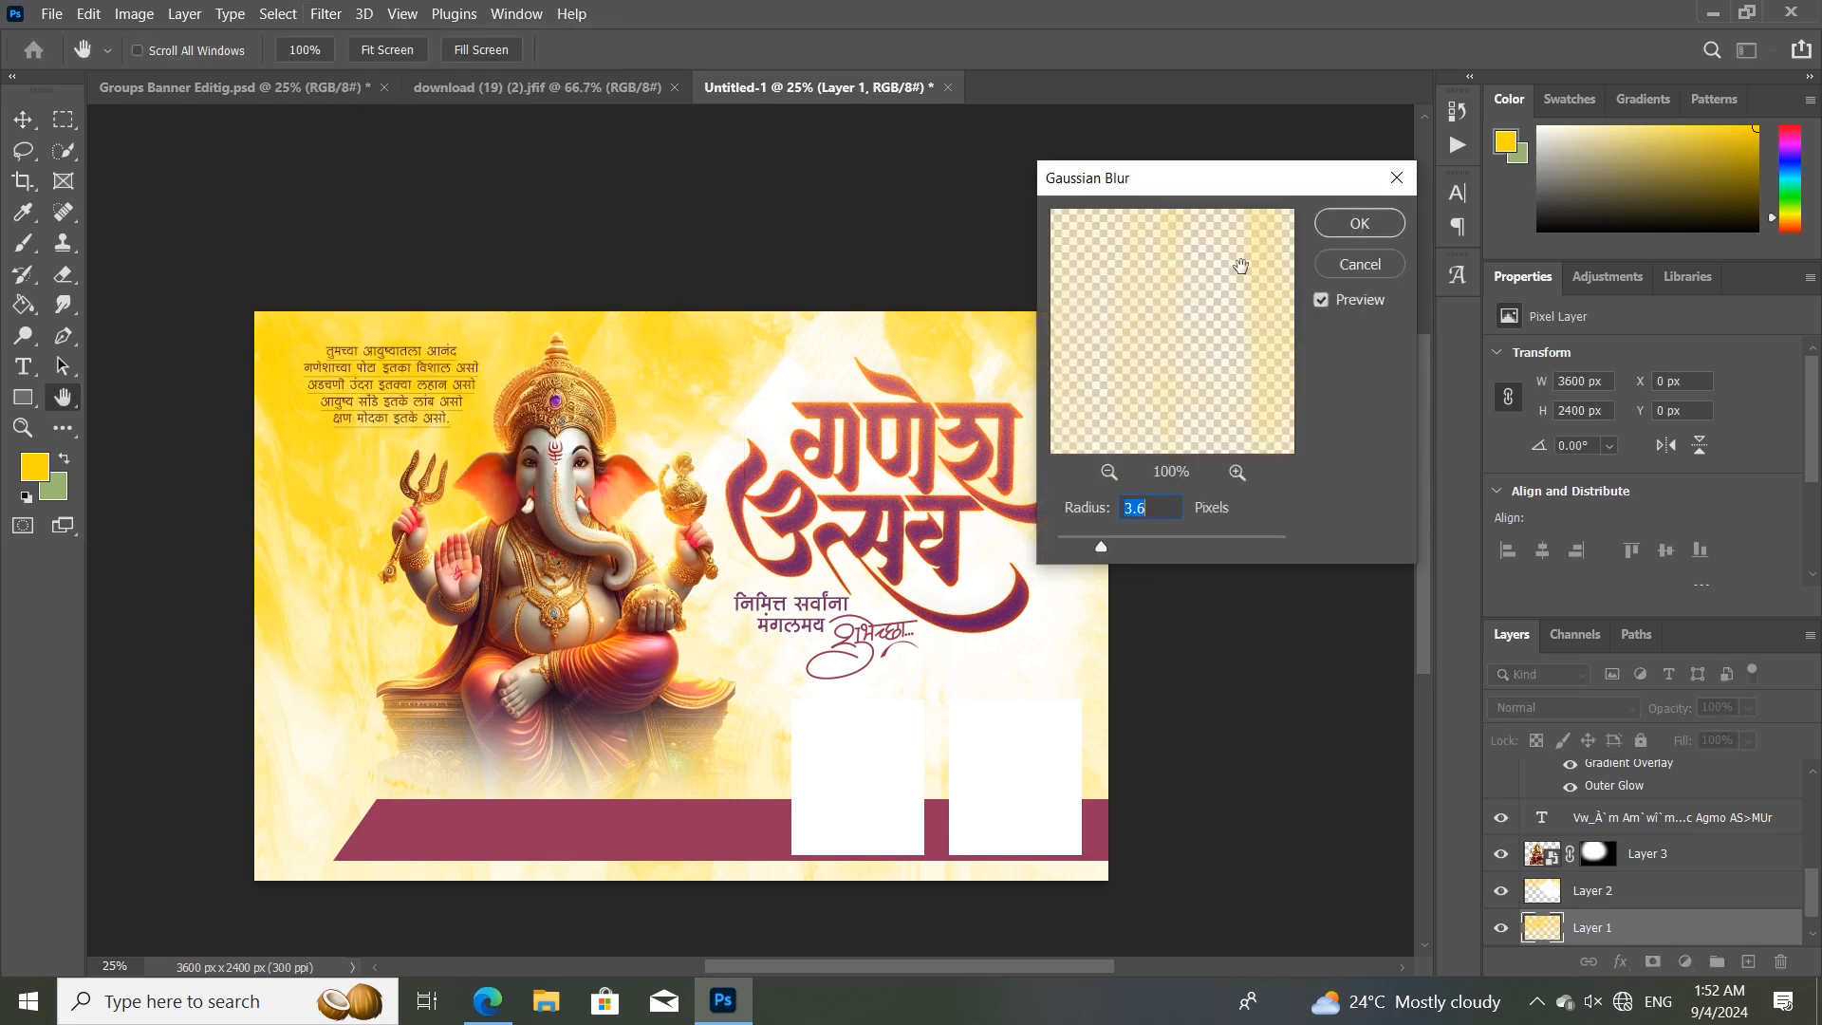
left_click(1359, 223)
Prepare the Brush tool on Layer 2 with white ffffff as the foreground colour.
left_click(1616, 885)
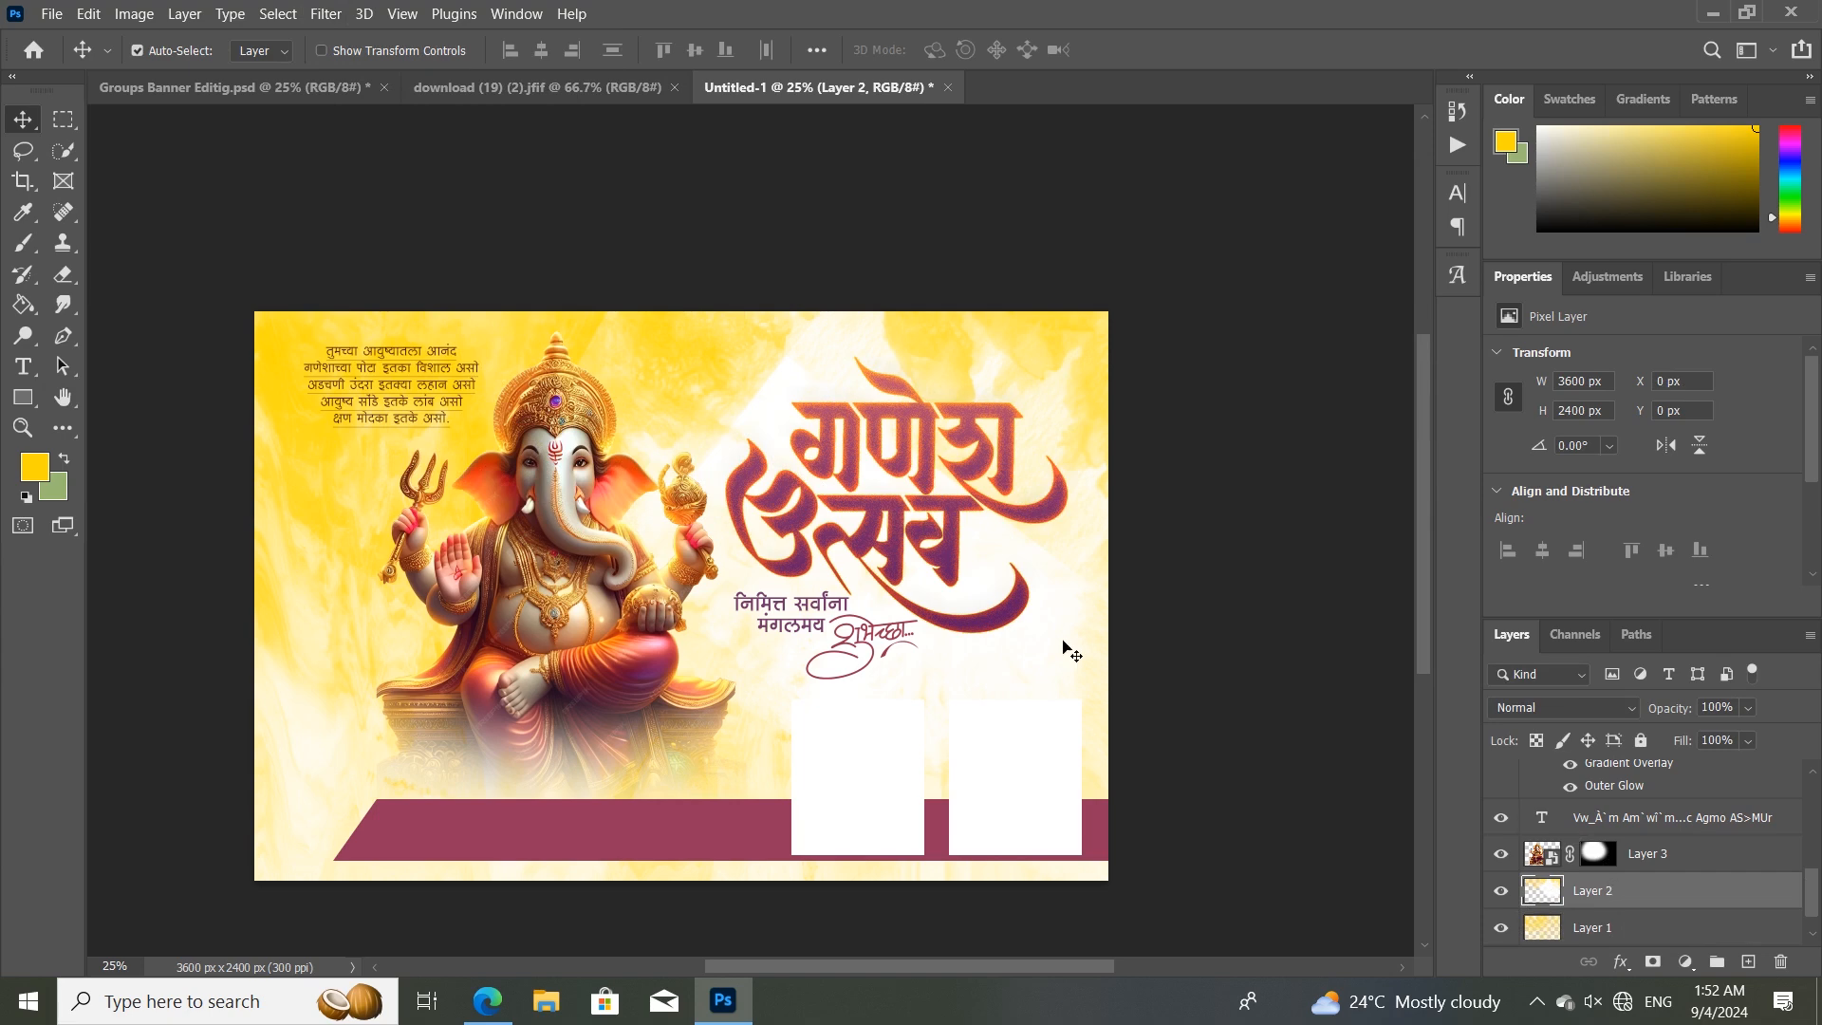
left_click(22, 243)
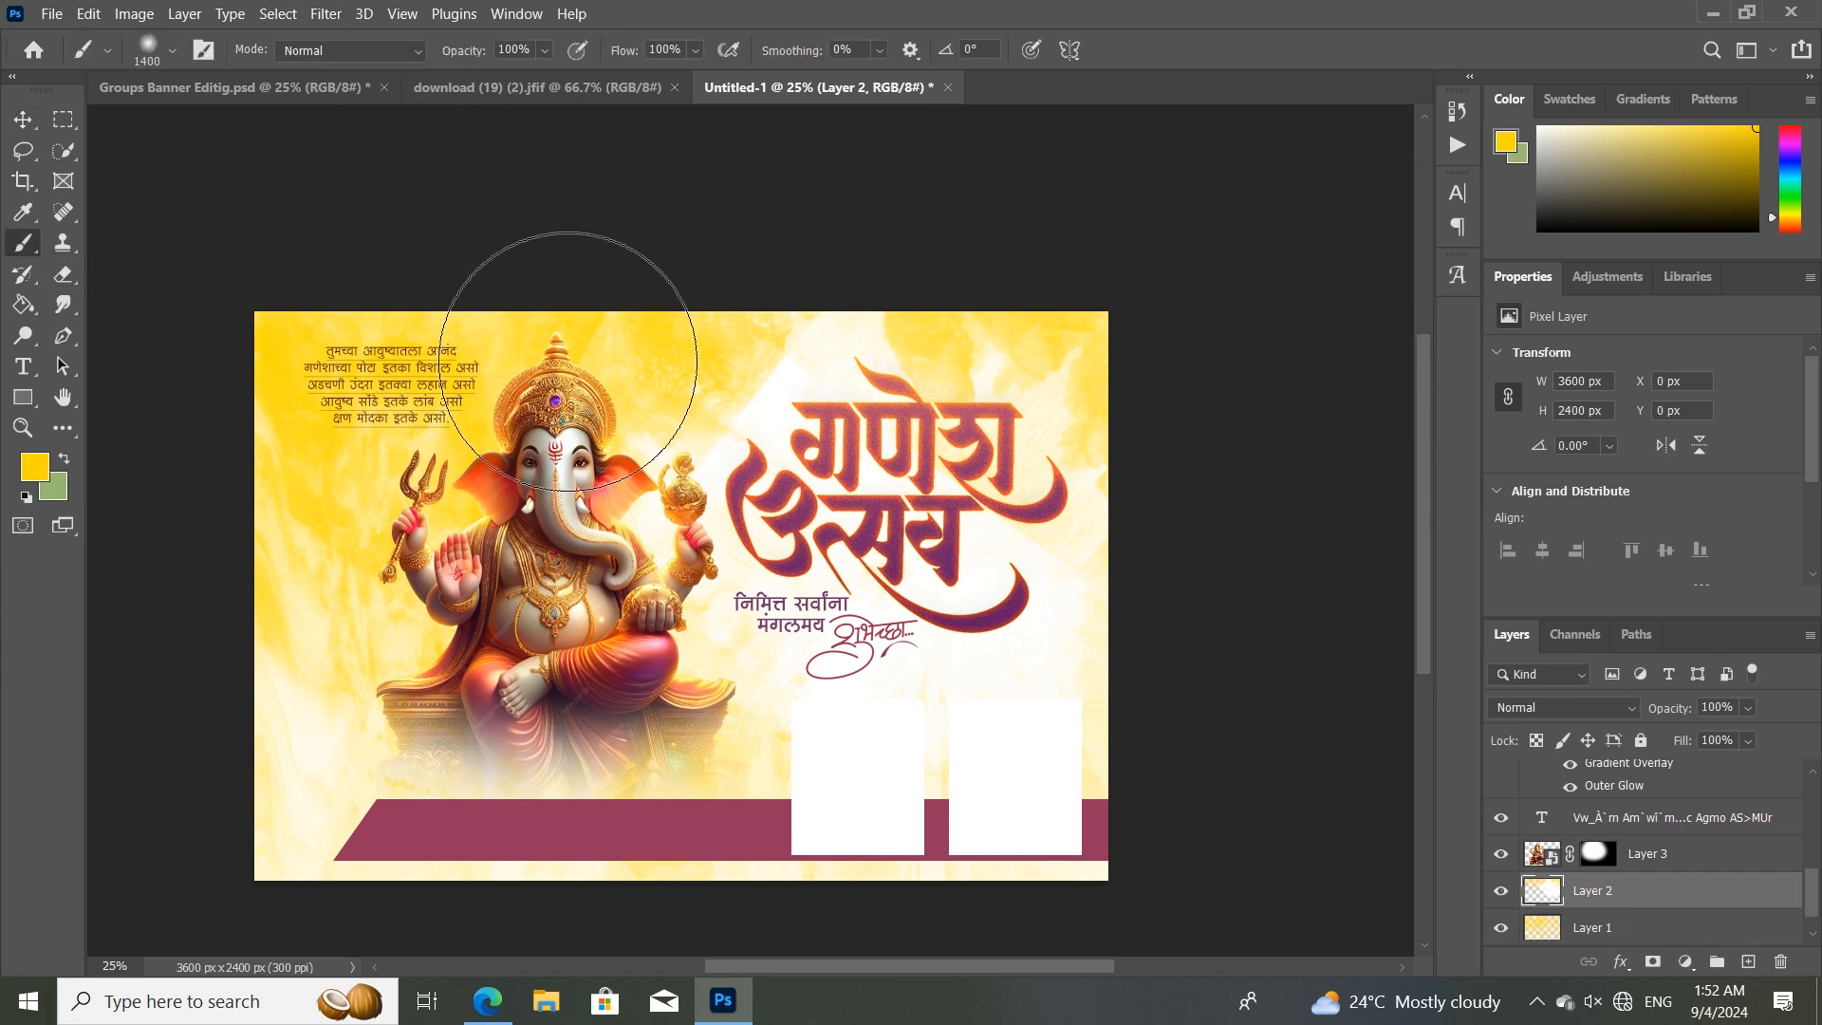
left_click(64, 458)
left_click(34, 466)
left_click(1194, 467)
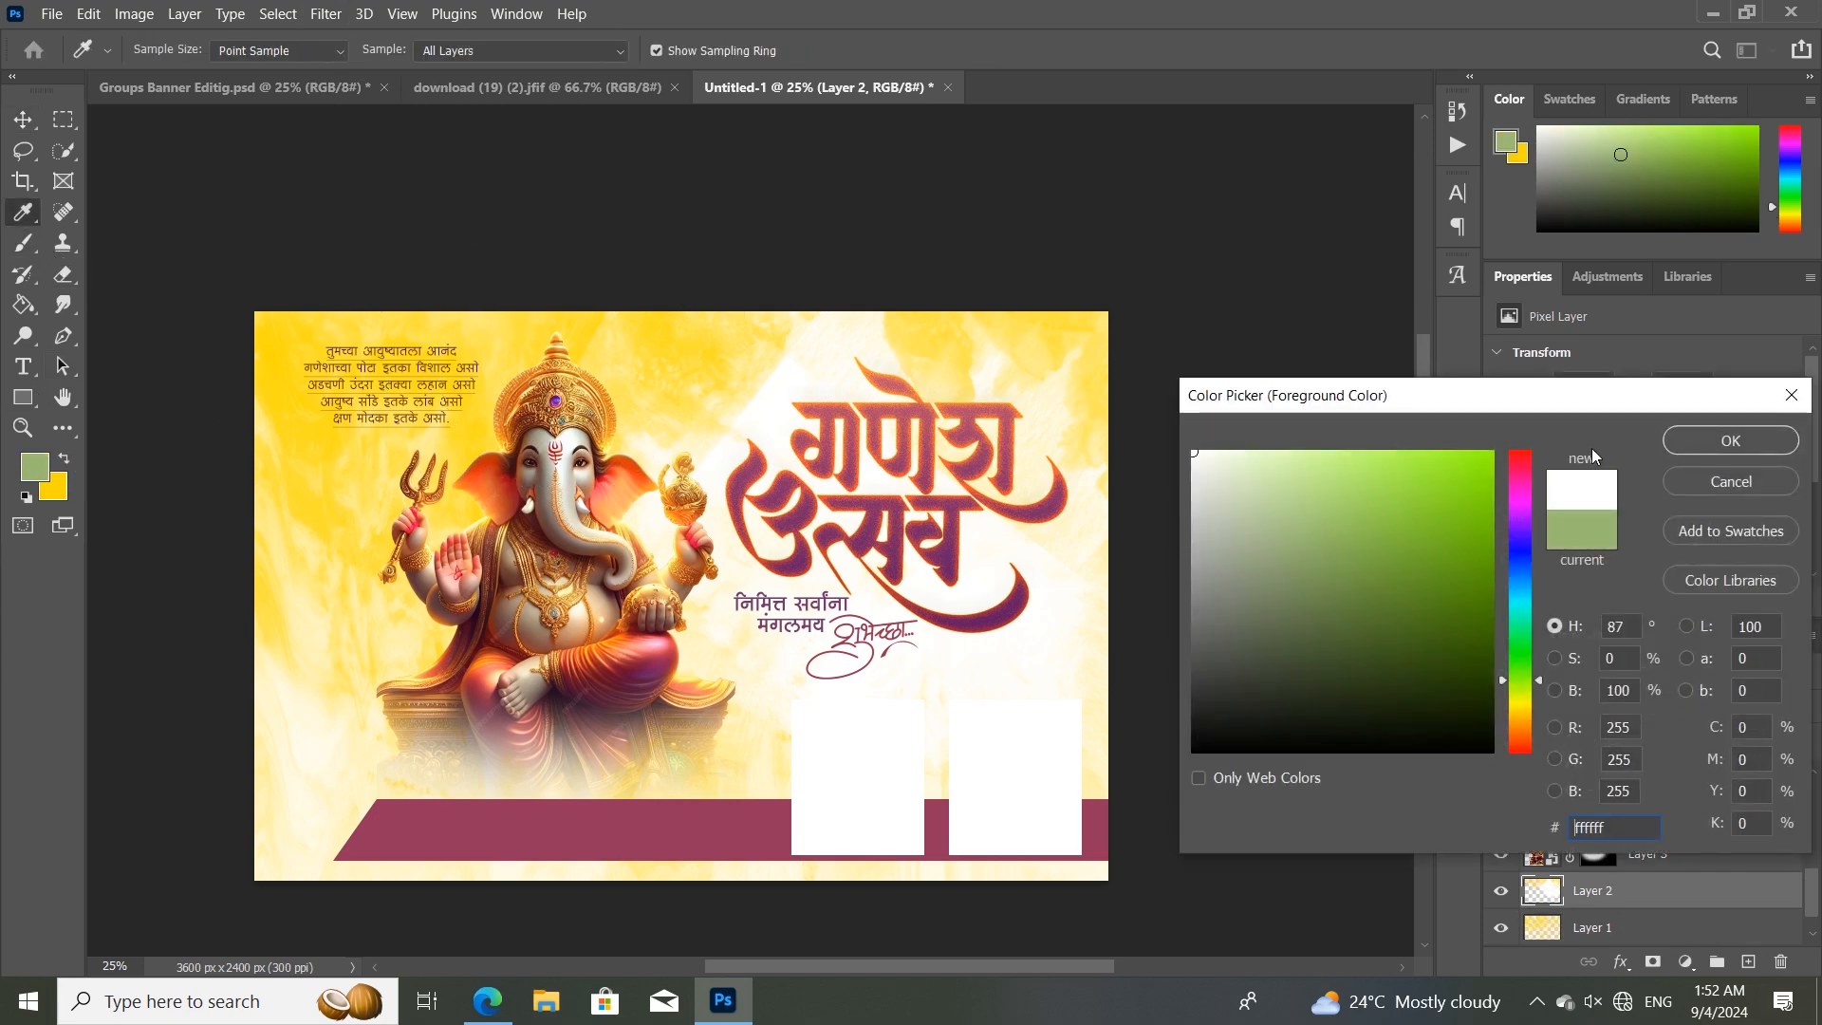
left_click(1729, 440)
Choose the 3100 px textured brush, angle it to 141°, reduce it to 2200 px, and paint white behind the title on Layer 2.
right_click(920, 433)
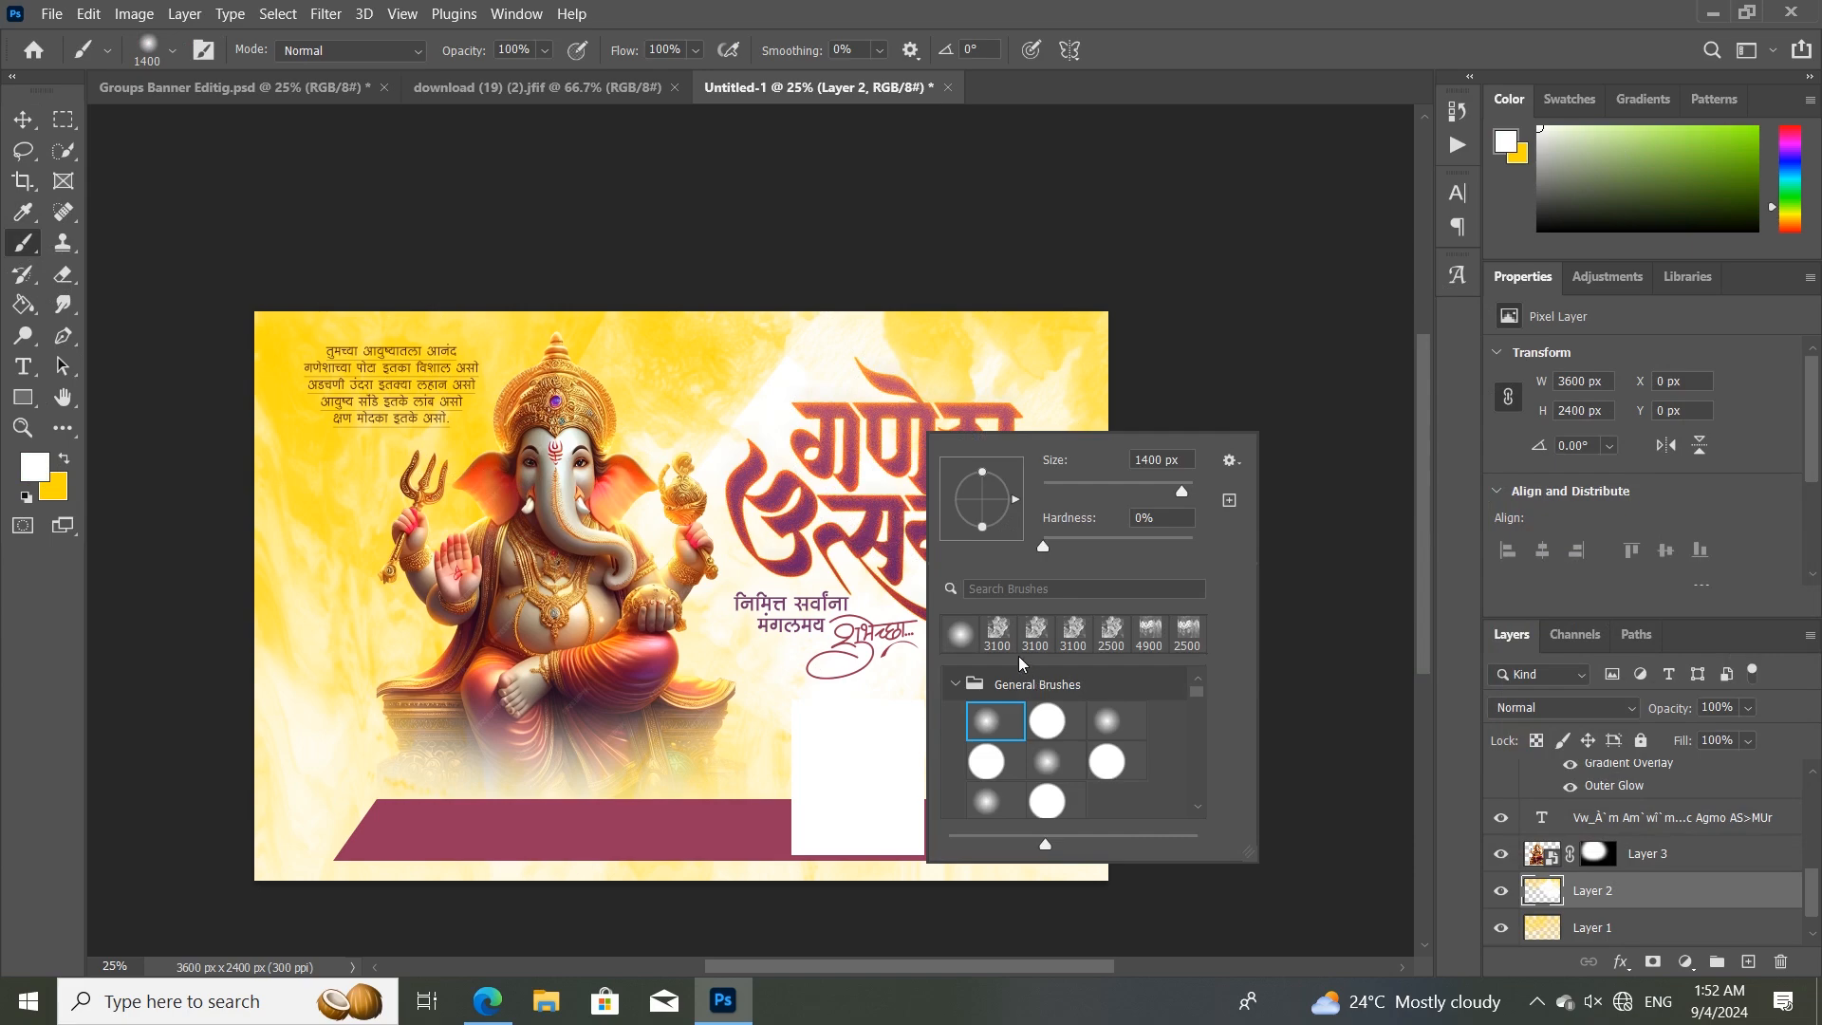
left_click(998, 631)
left_click_drag(970, 515, 954, 488)
left_click(1699, 898)
key("bracketleft")
key("bracketleft")
key("bracketleft")
key("bracketleft")
key("bracketleft")
key("bracketleft")
key("bracketleft")
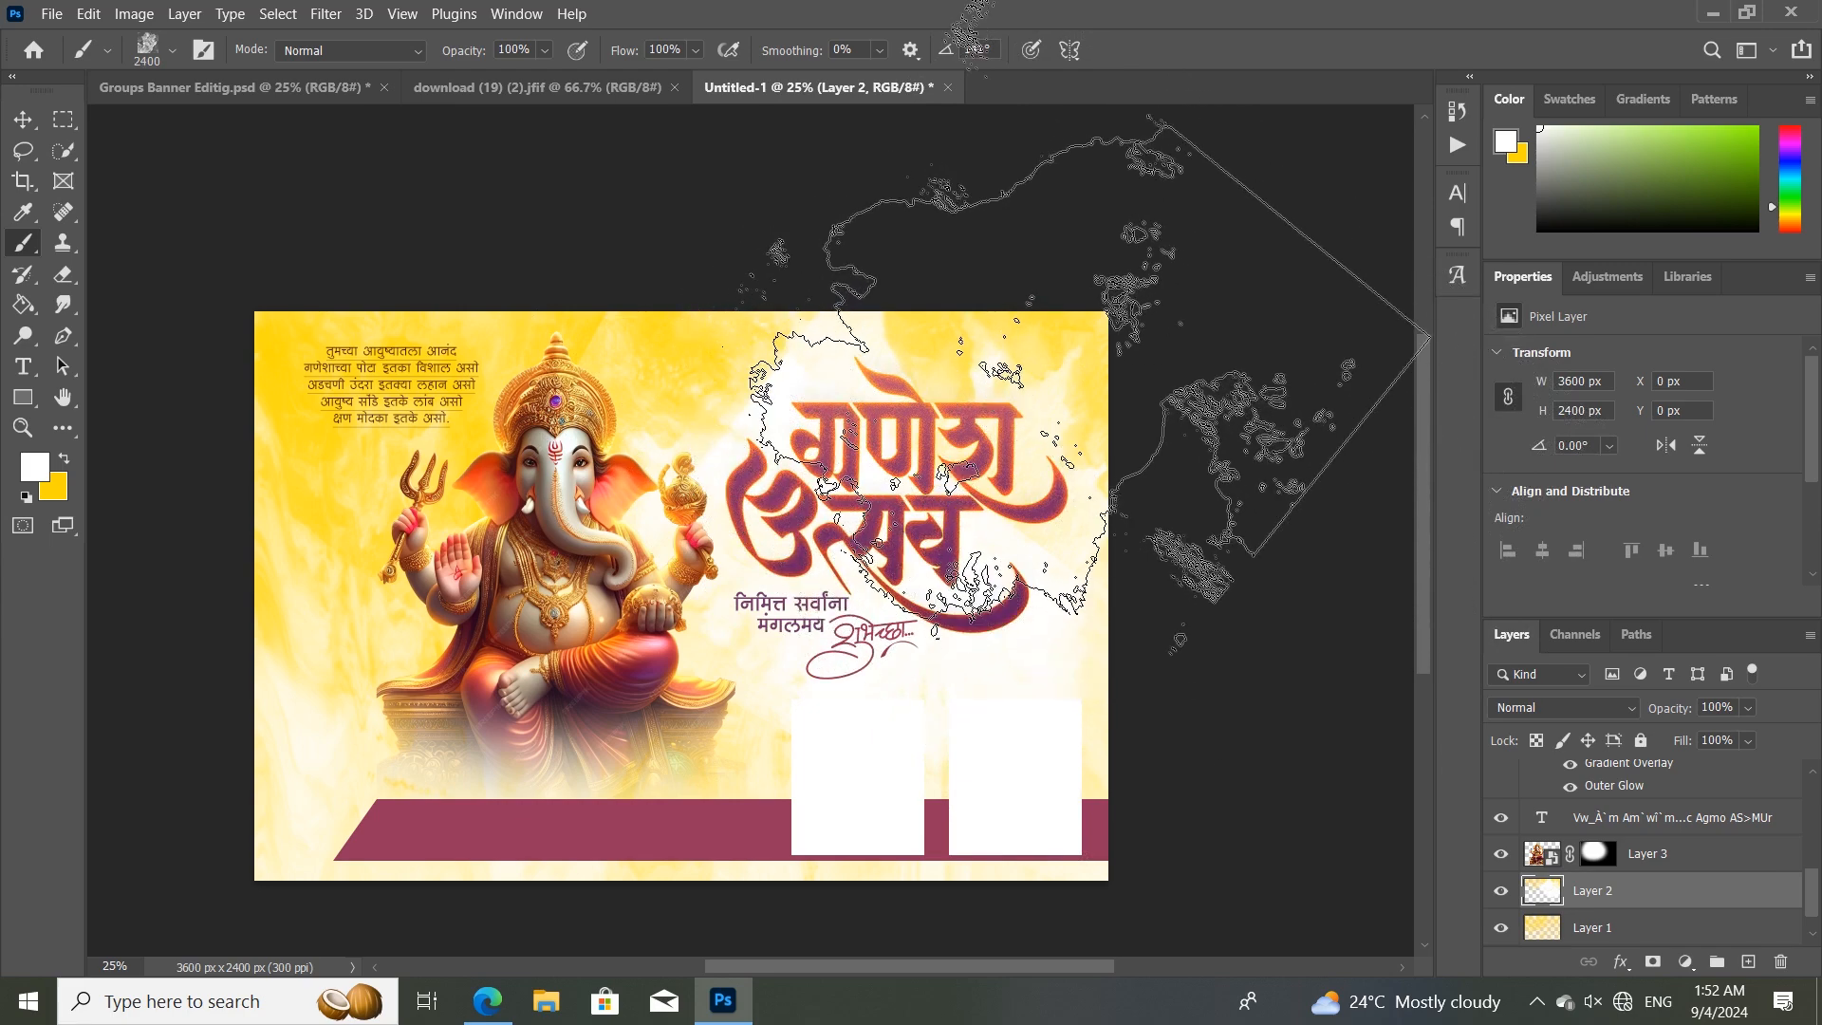
key("bracketleft")
key("bracketleft")
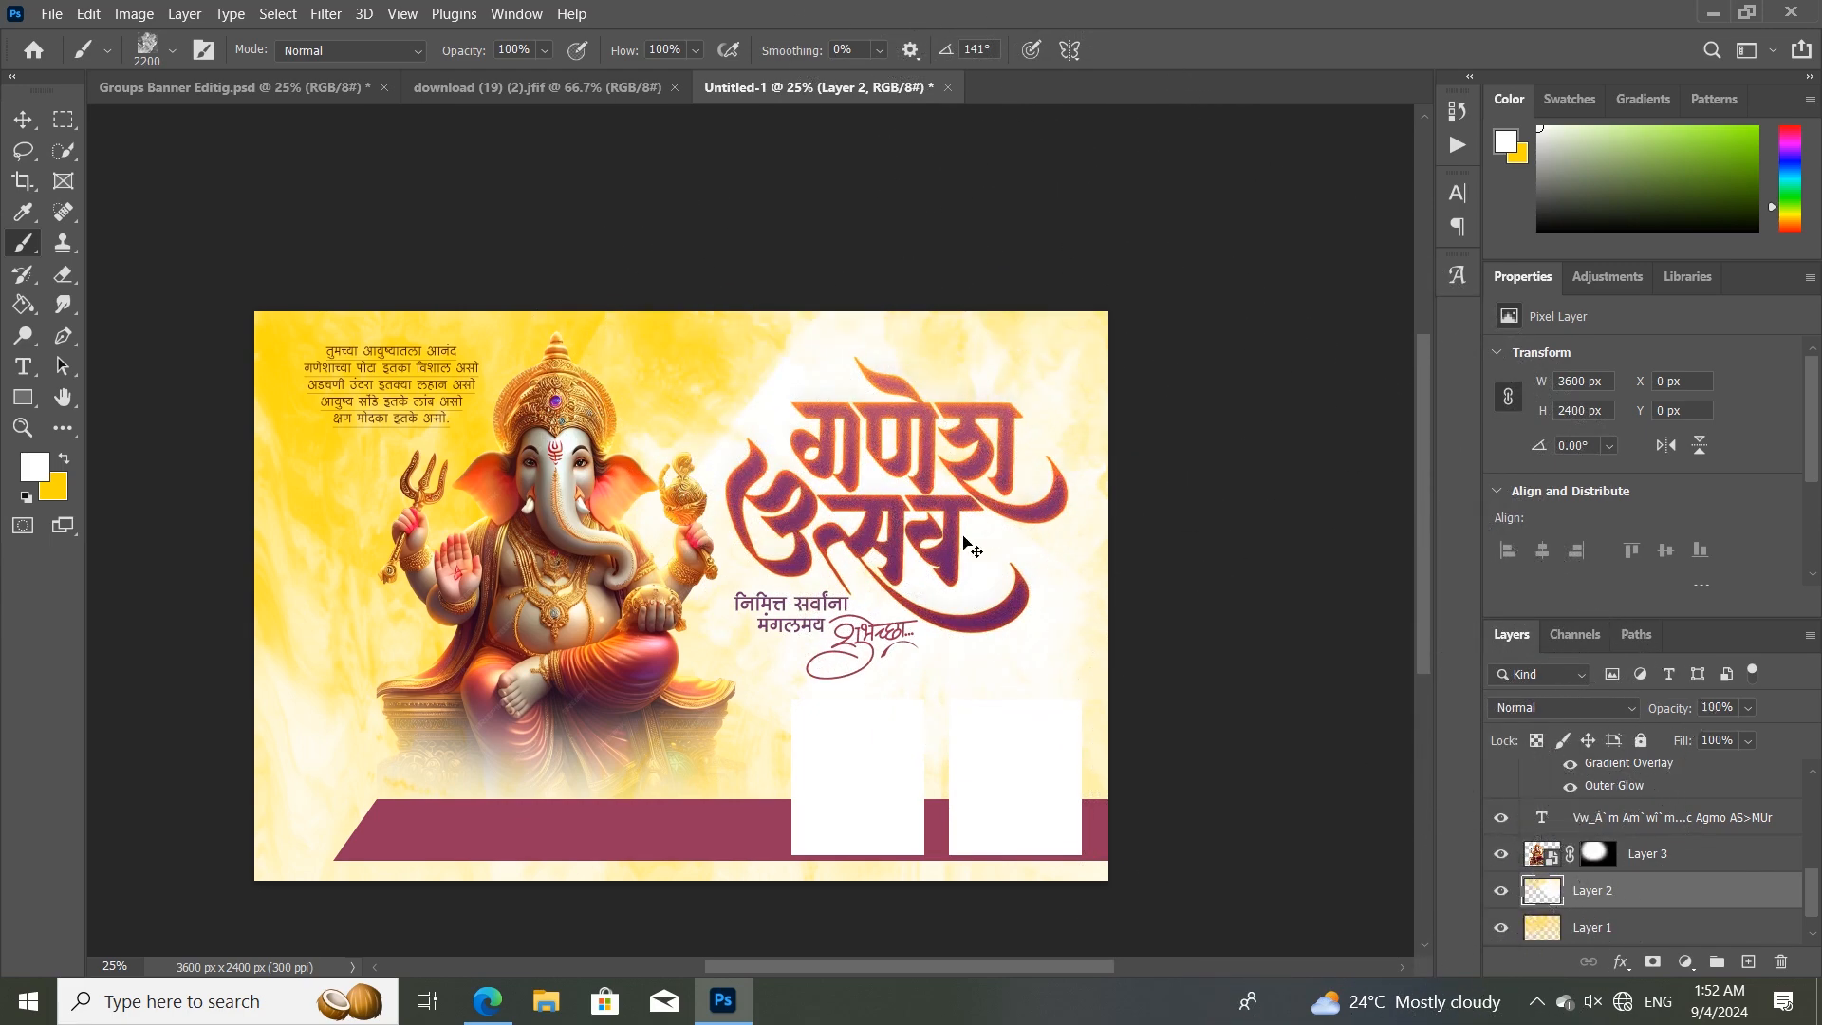
Compare the banner with Groups Banner Editig.psd, and shift the Ganesha artwork and the verse slightly to the left.
left_click(199, 84)
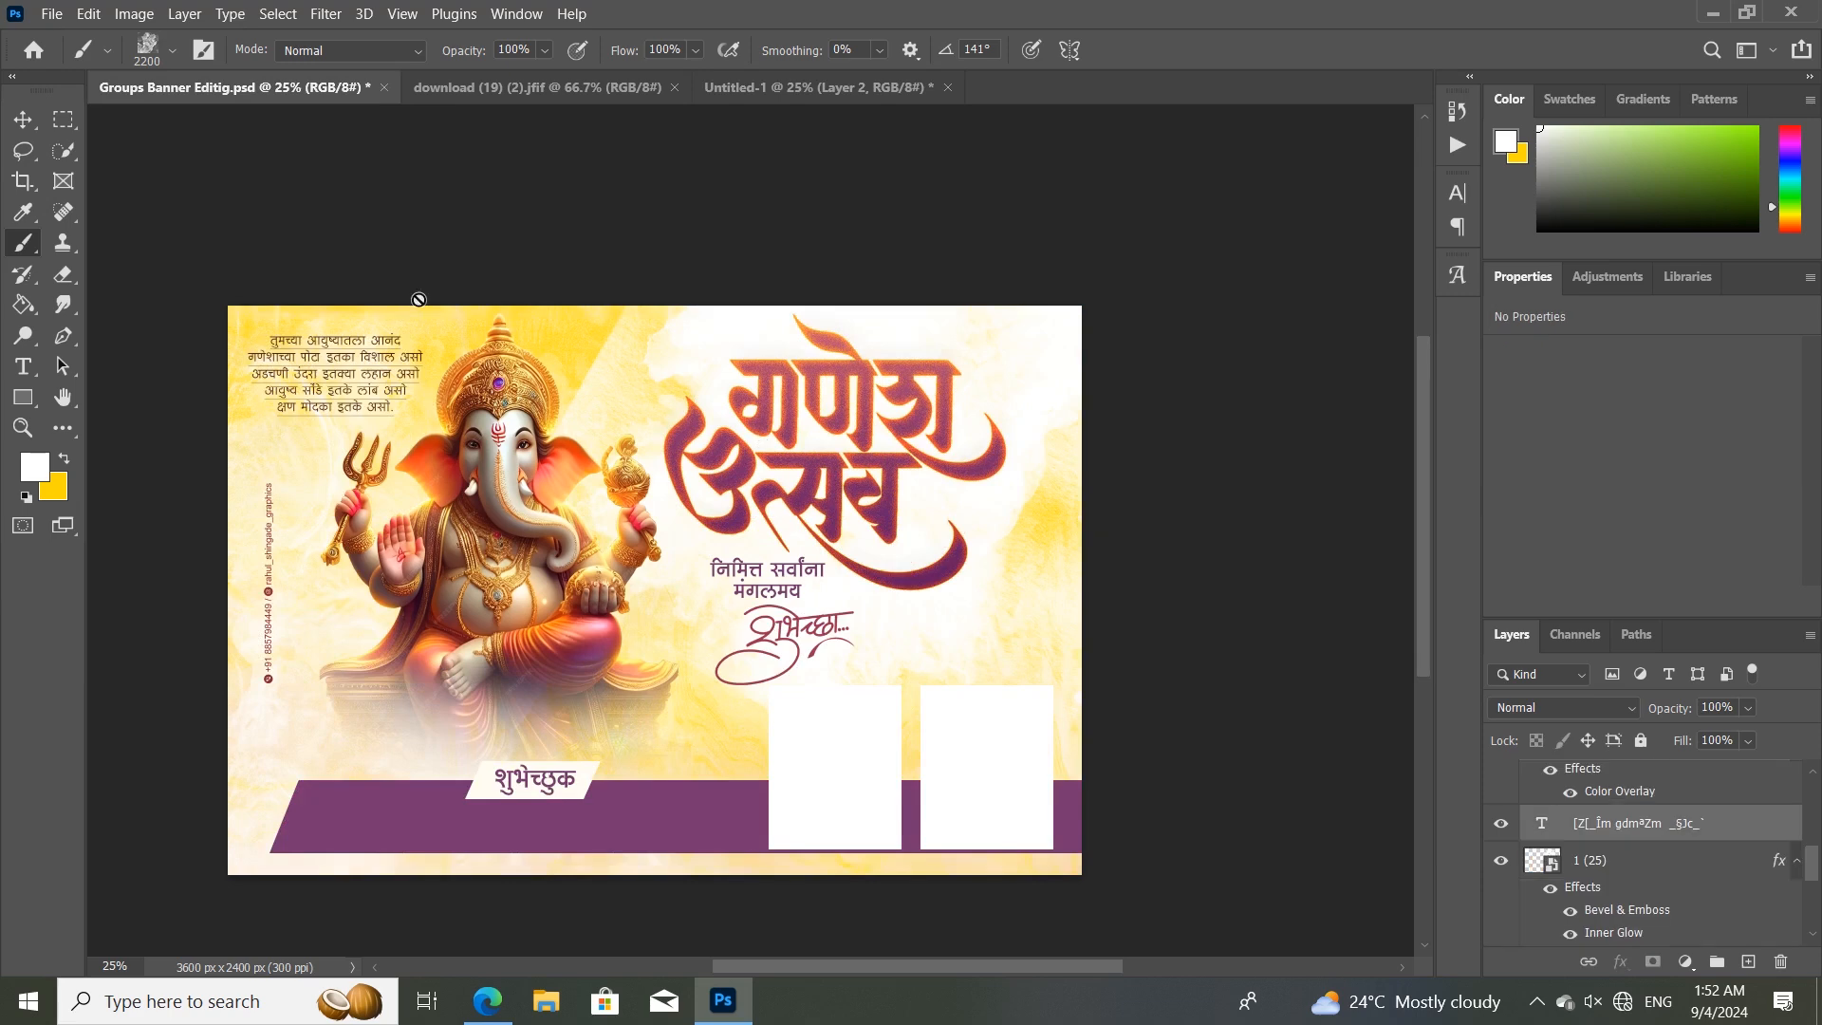
left_click(23, 119)
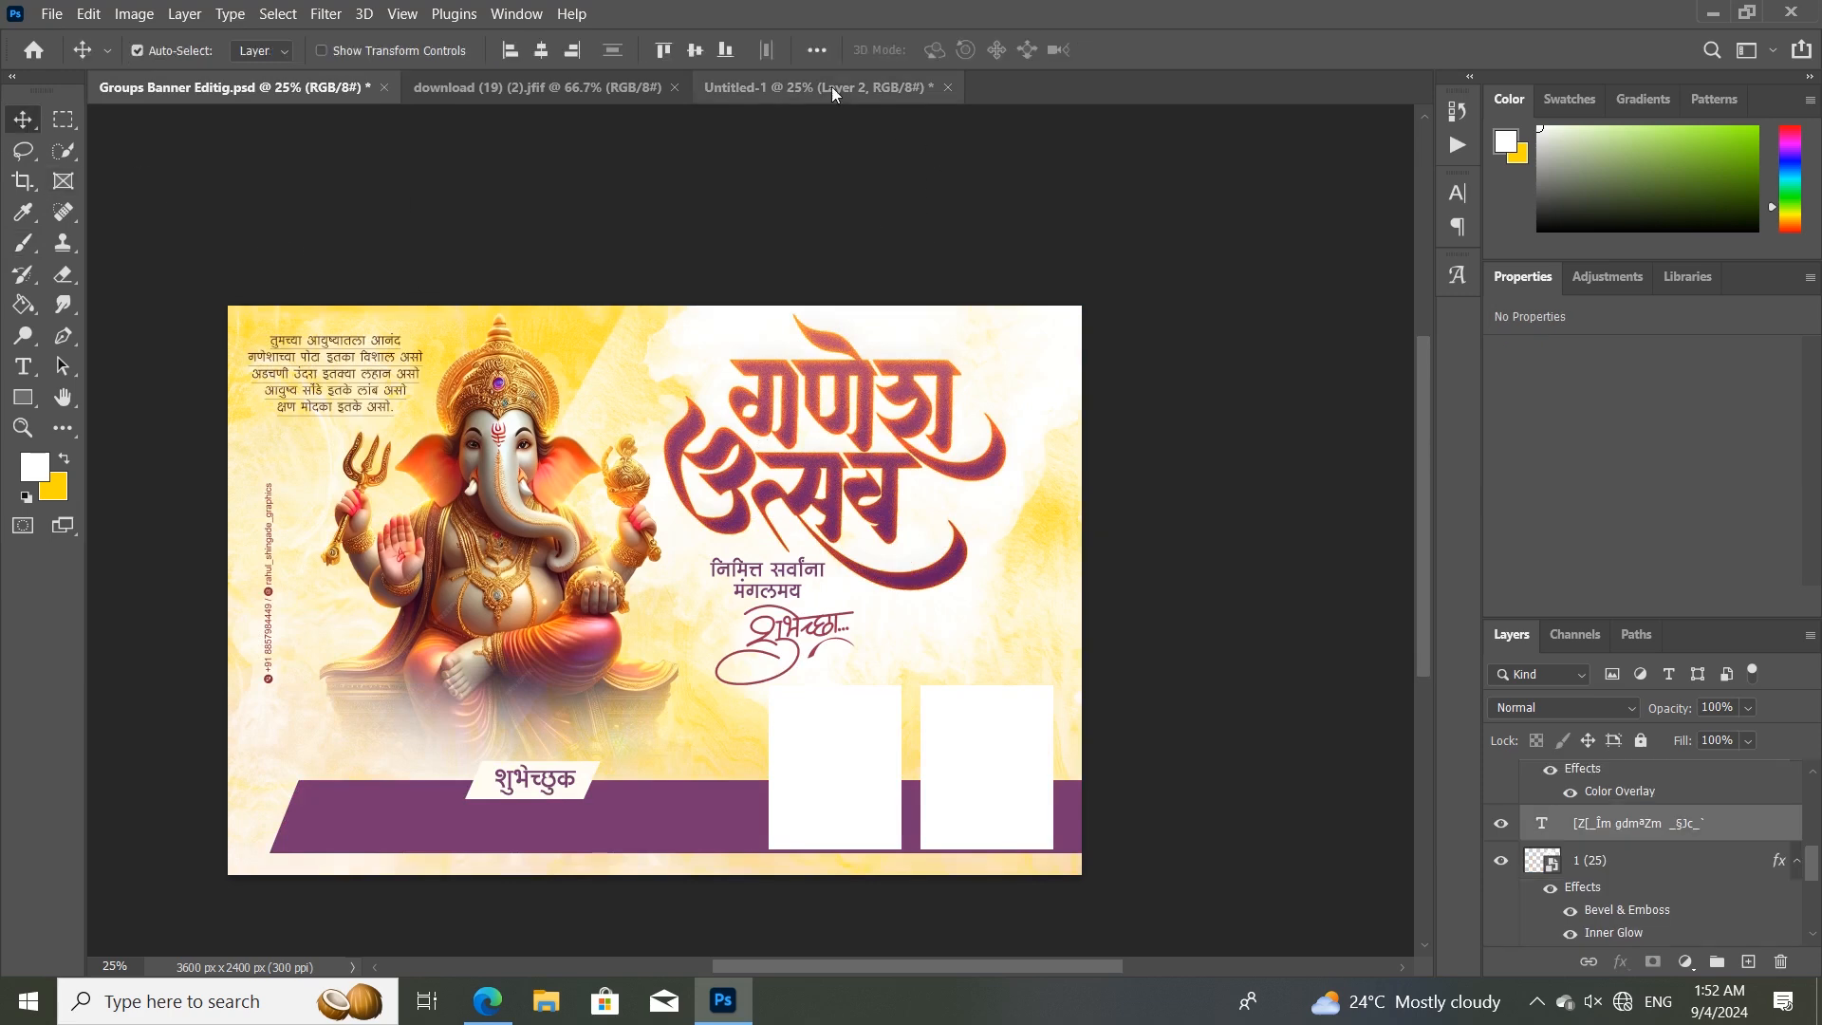
left_click(780, 87)
key("ctrl+minus")
key("ctrl+minus")
key("ctrl+plus")
key("ctrl+plus")
key("ctrl+plus")
left_click_drag(602, 635, 585, 629)
left_click_drag(525, 569, 699, 553)
left_click_drag(513, 304, 495, 302)
left_click_drag(647, 438, 646, 438)
key("ctrl+minus")
key("ctrl+minus")
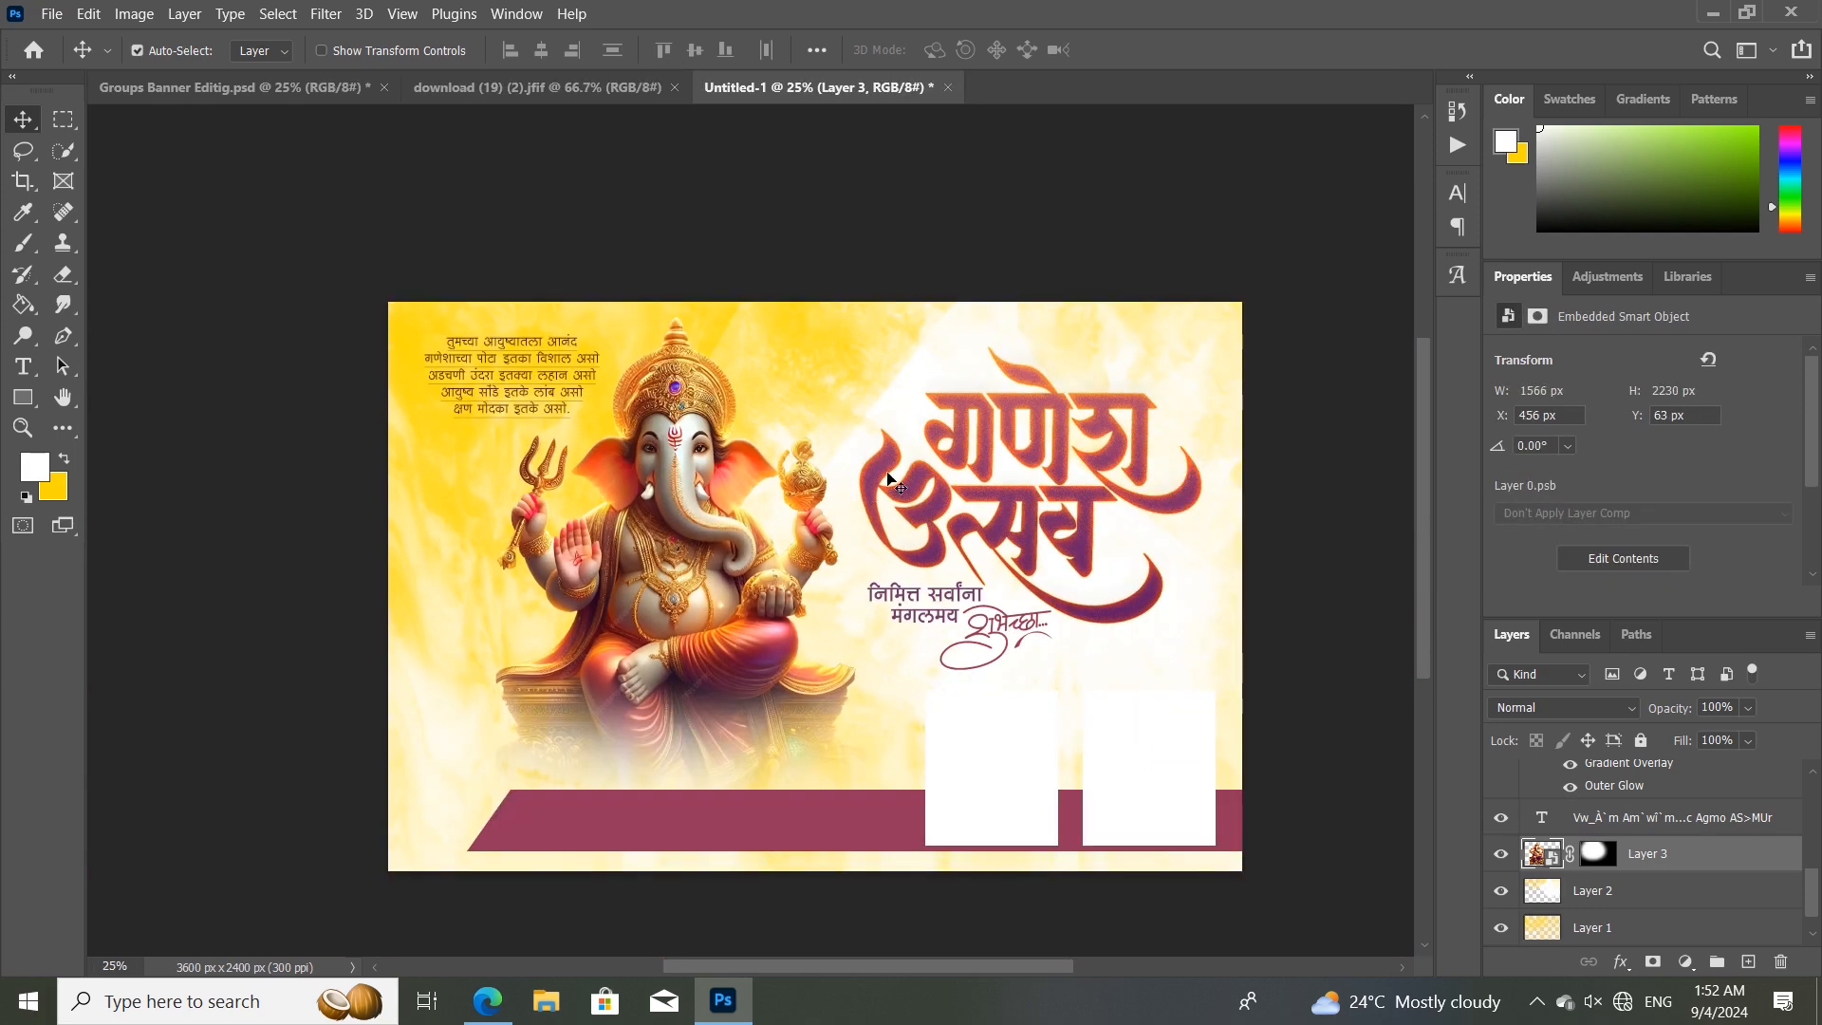
Enlarge the गणेश उत्सव title towards the upper left to about 1495 x 1210 px.
left_click(958, 432)
key("ctrl+t")
left_click_drag(770, 259, 759, 249)
left_click(1178, 51)
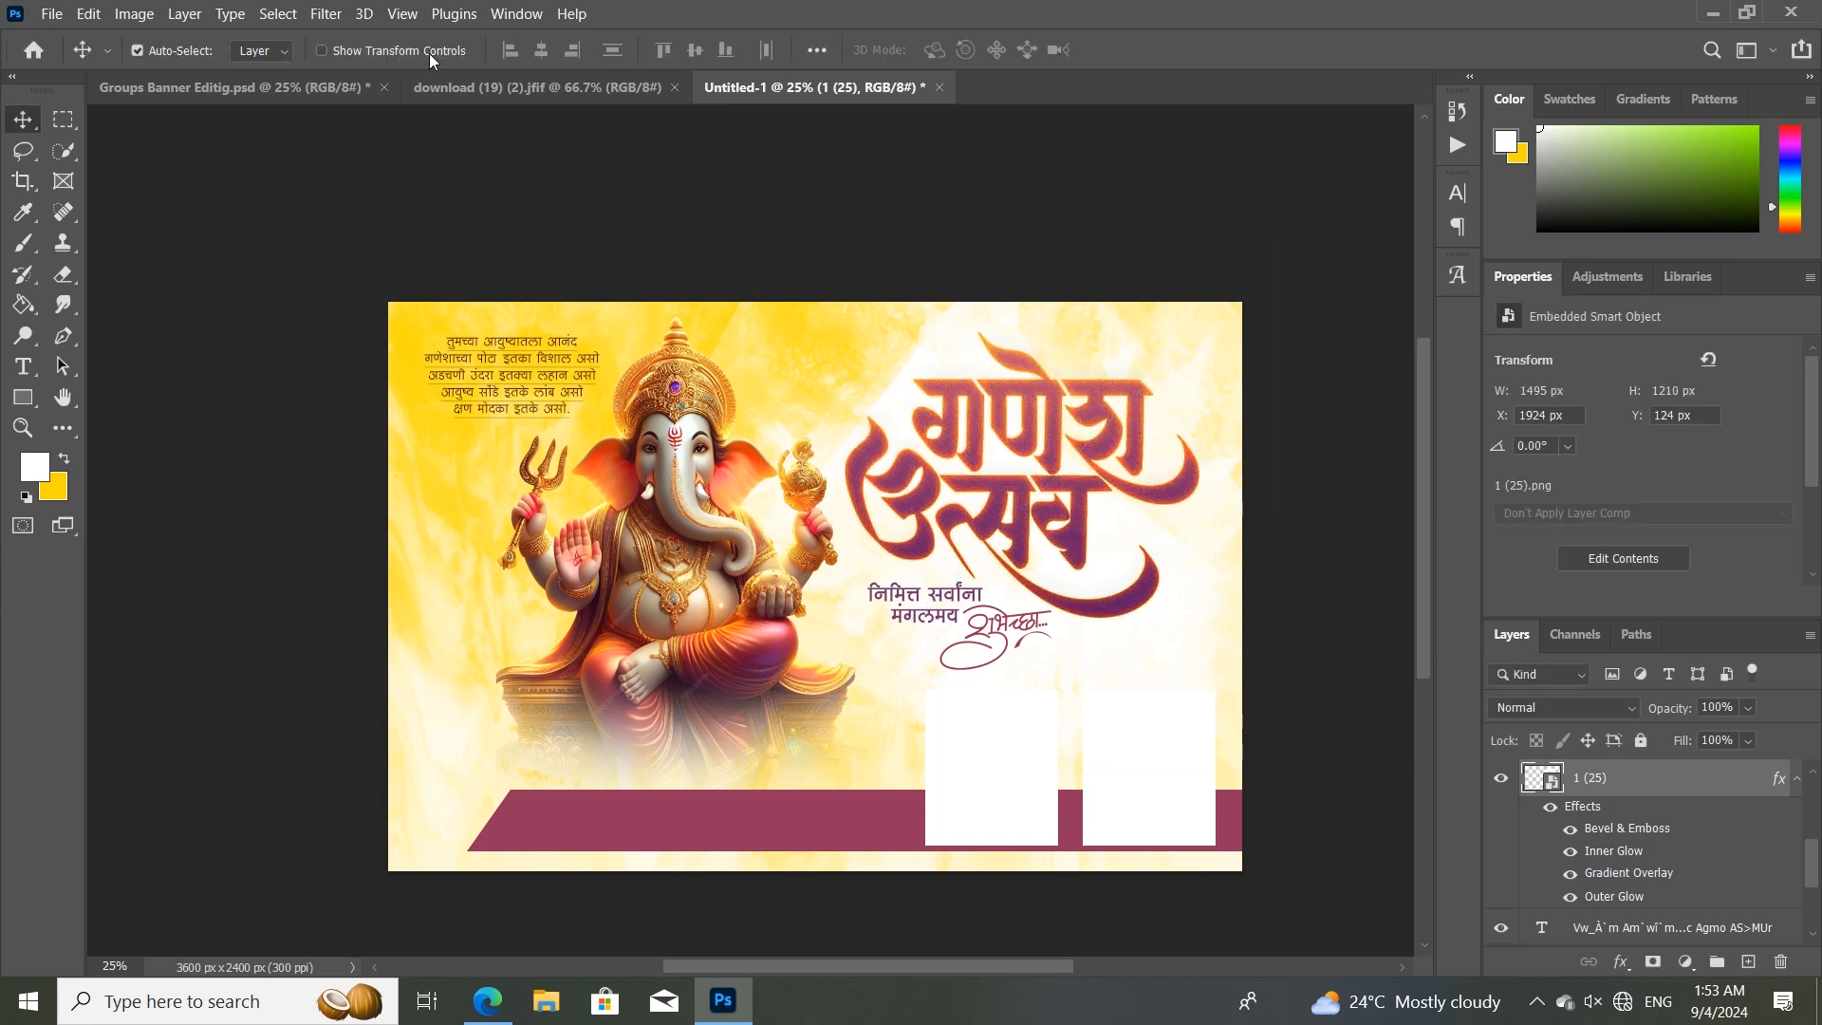
Draw a white rectangle about 515 x 128 px across the strip's upper edge, without a stroke, and bring its layer to the front.
left_click(23, 396)
left_click_drag(649, 778, 767, 805)
left_click(266, 50)
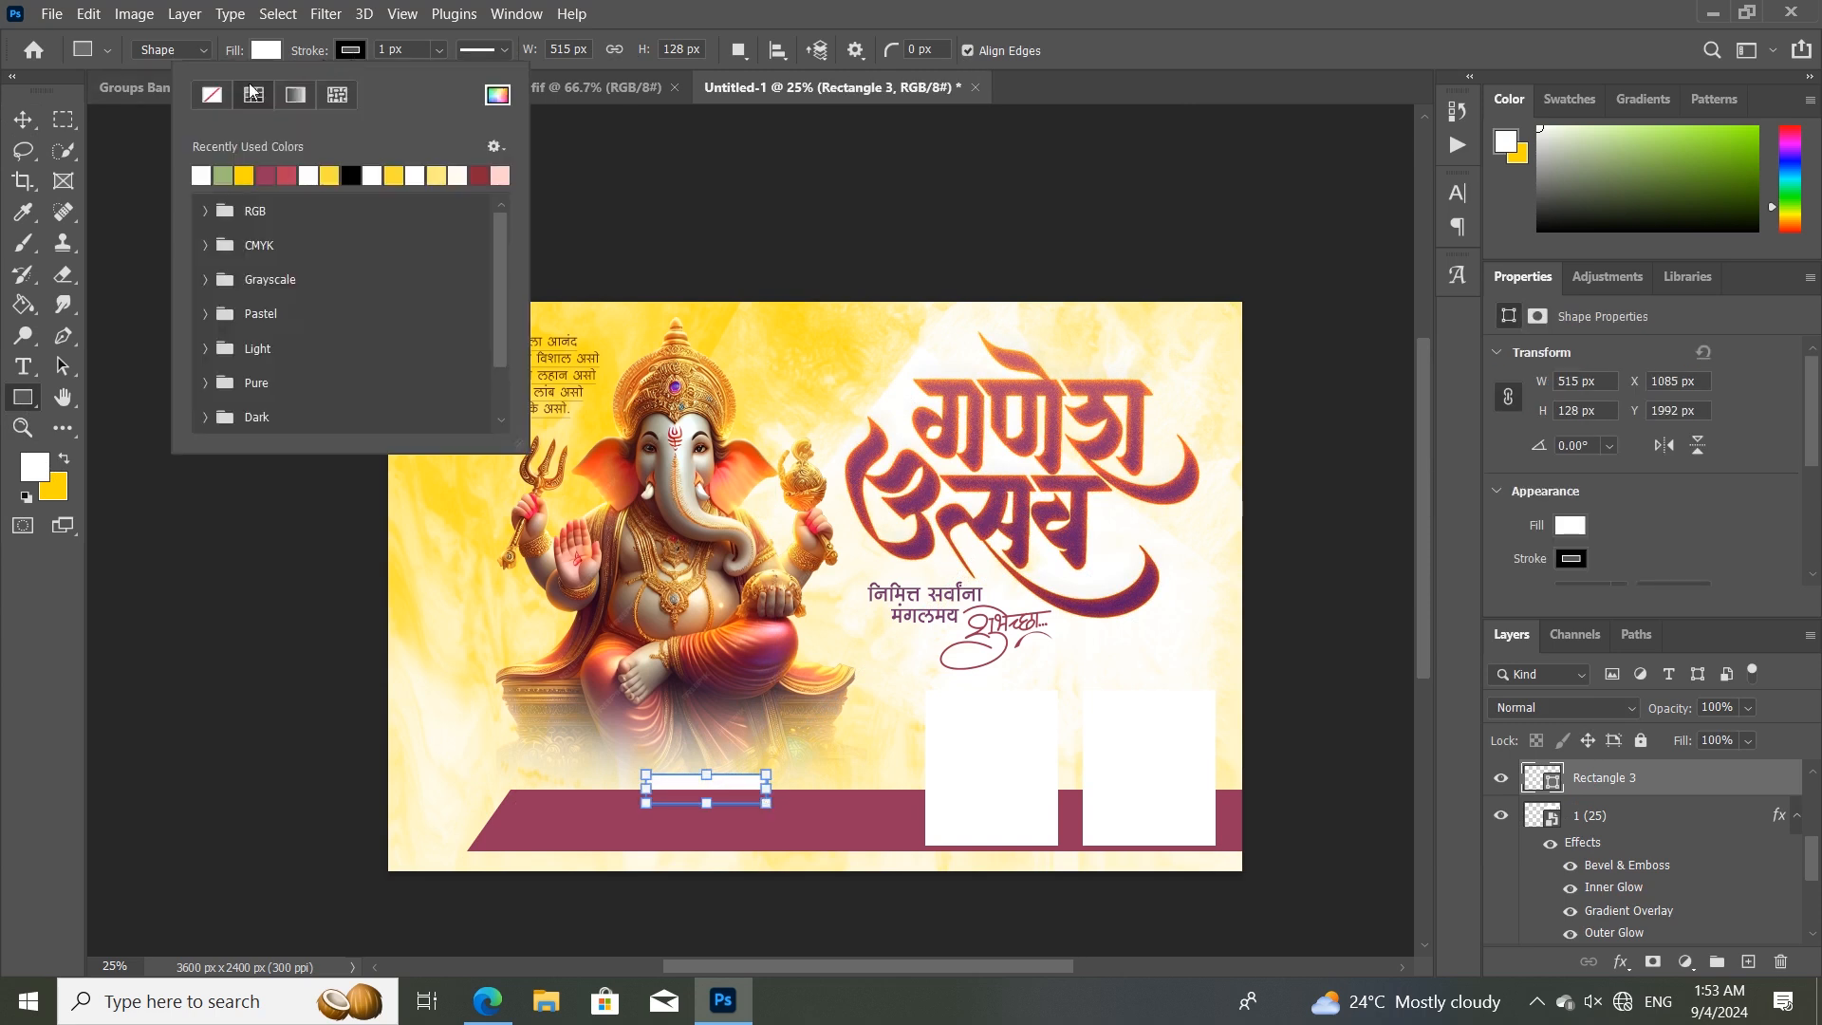
left_click(212, 94)
key("v")
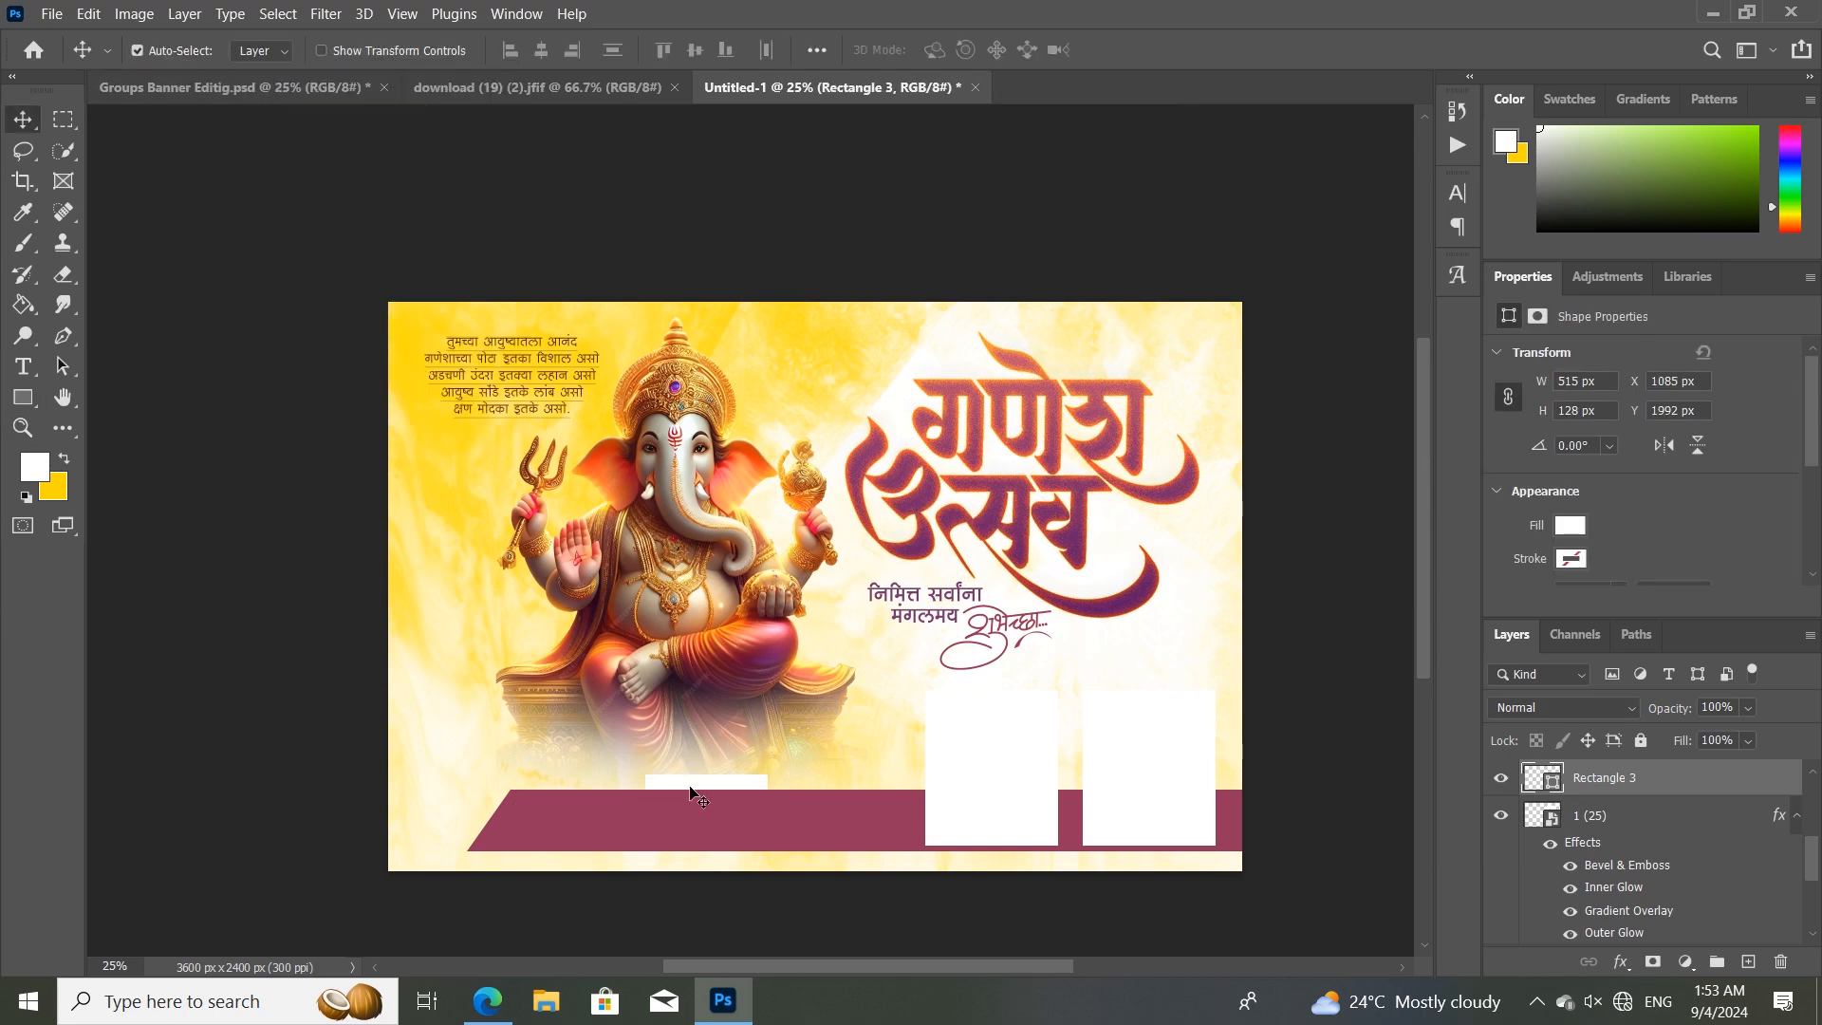
left_click_drag(1604, 780, 1584, 762)
key("ctrl+t")
left_click_drag(708, 776, 665, 770)
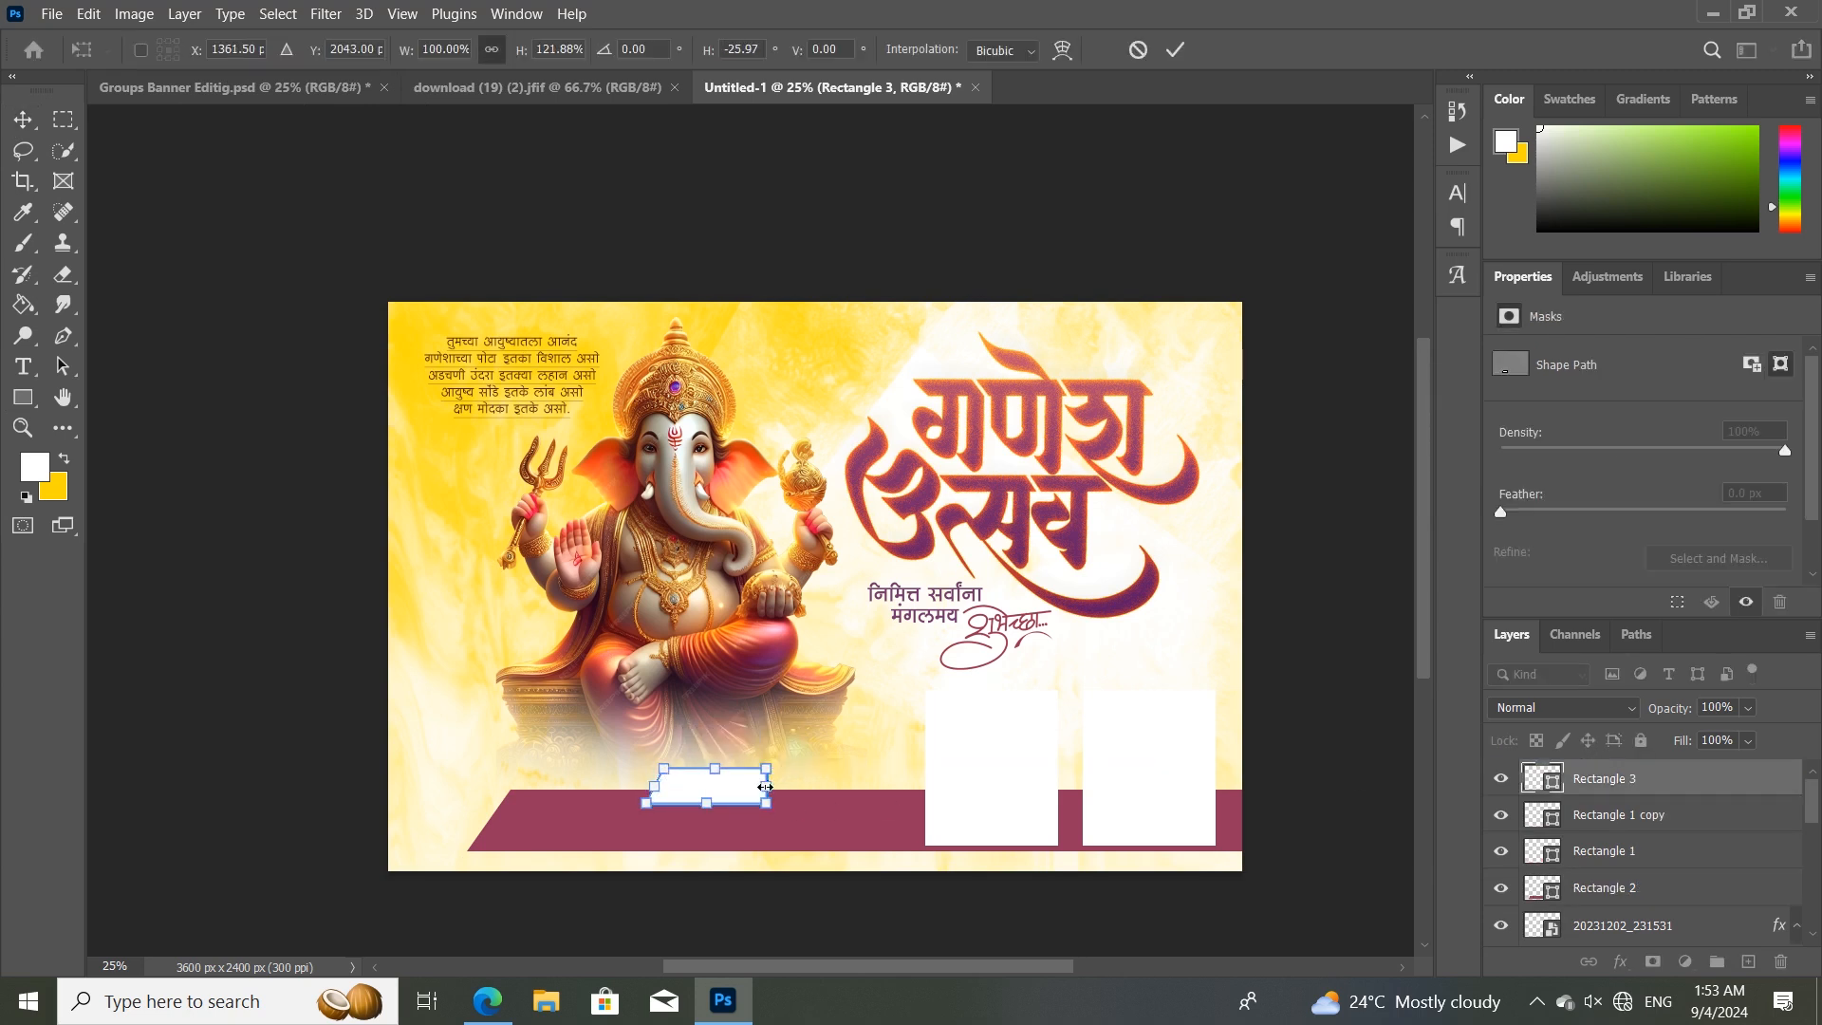
left_click(1140, 52)
key("ctrl")
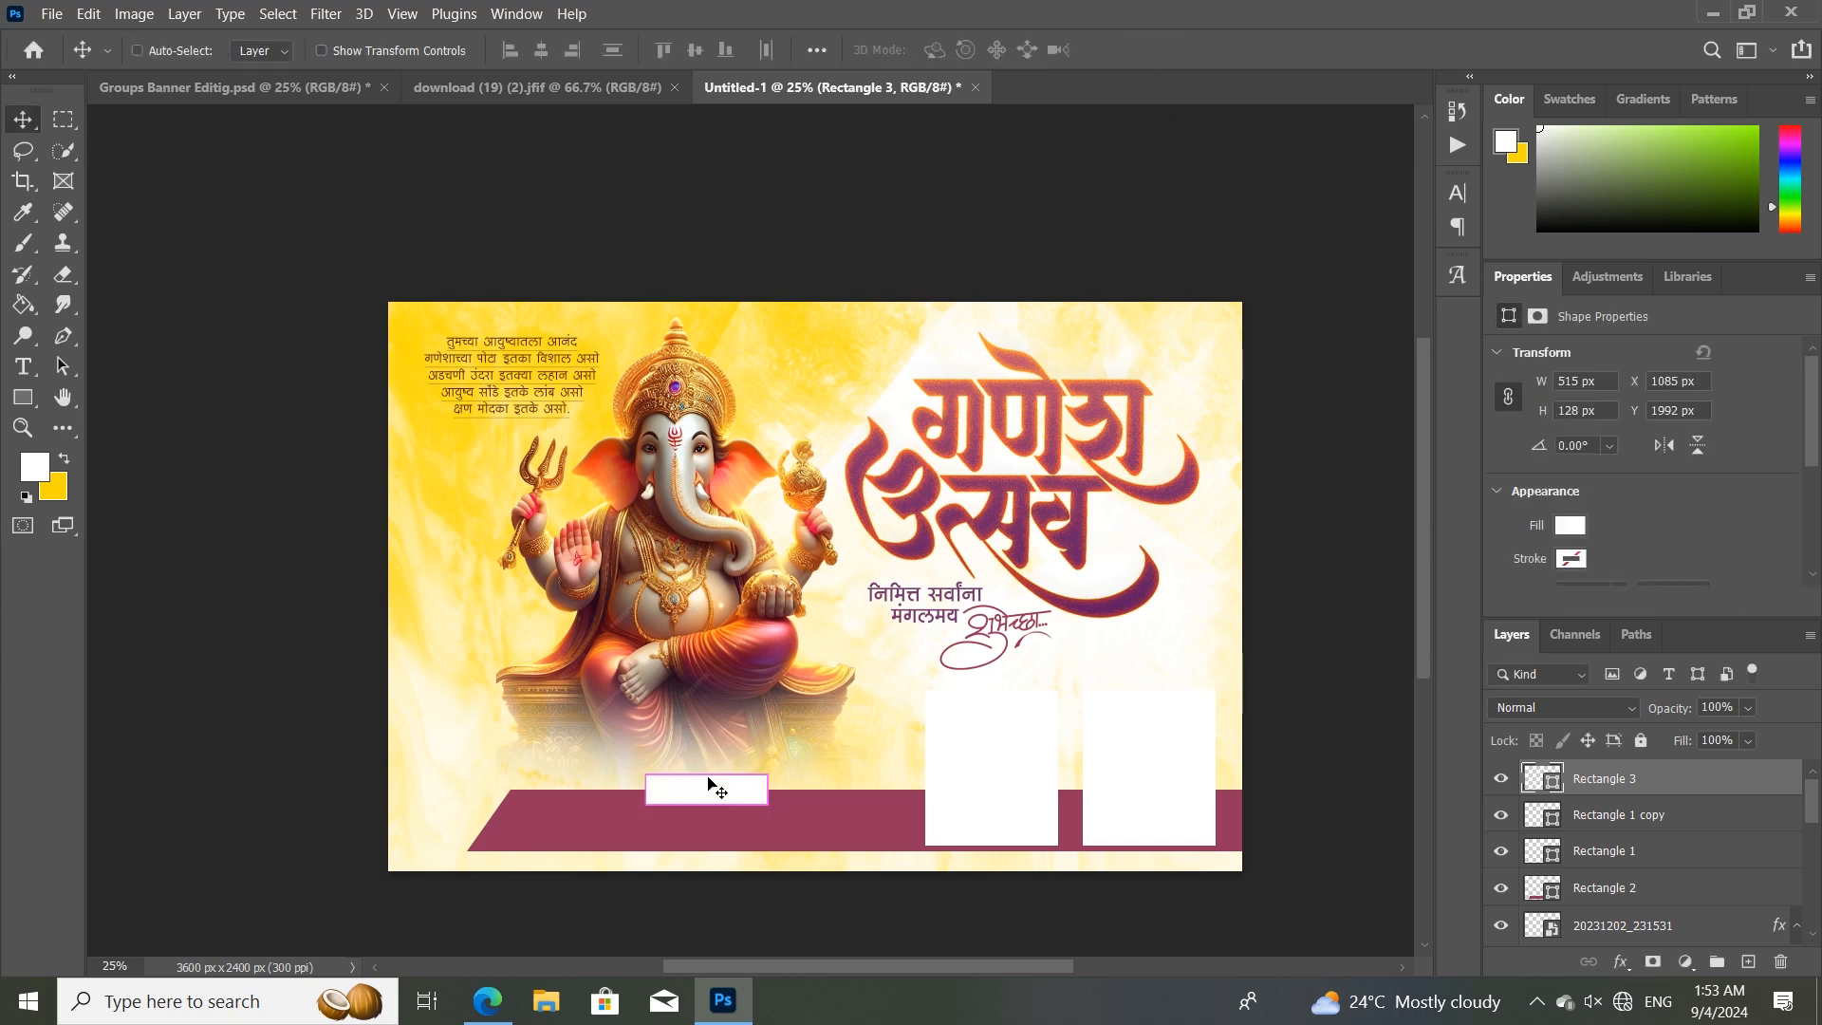
key("t")
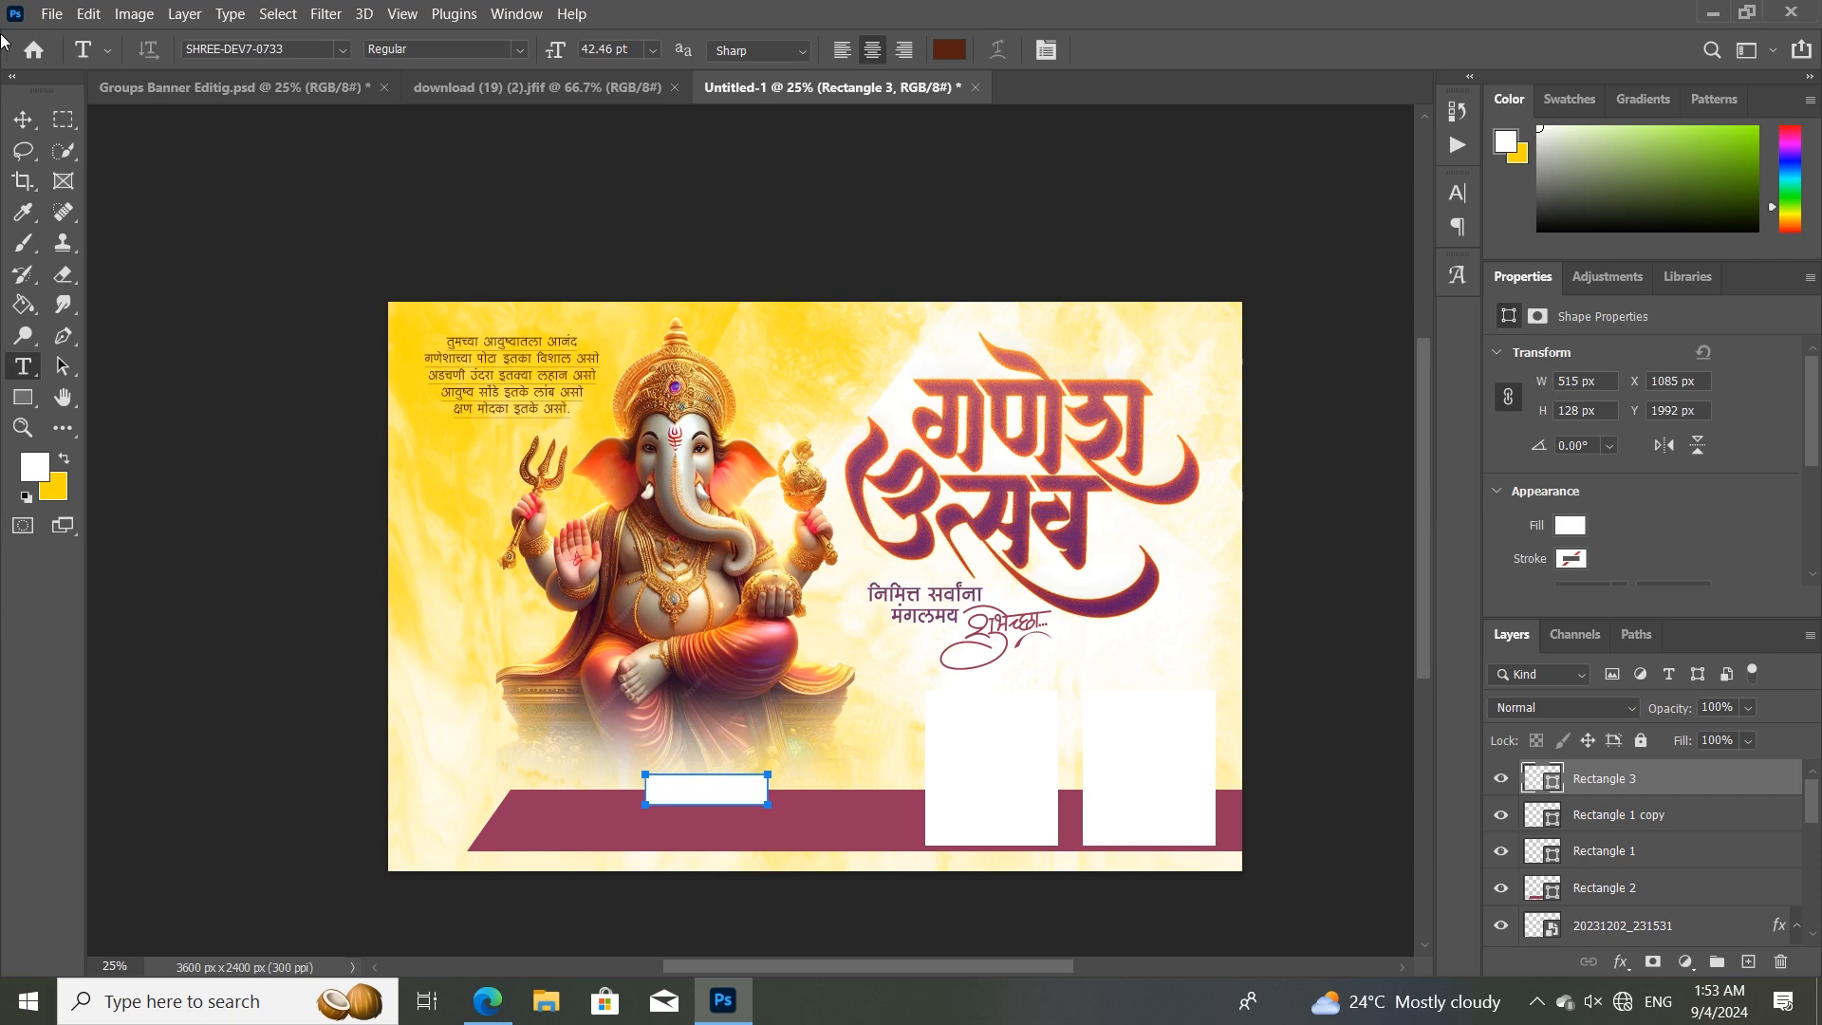
left_click(21, 122)
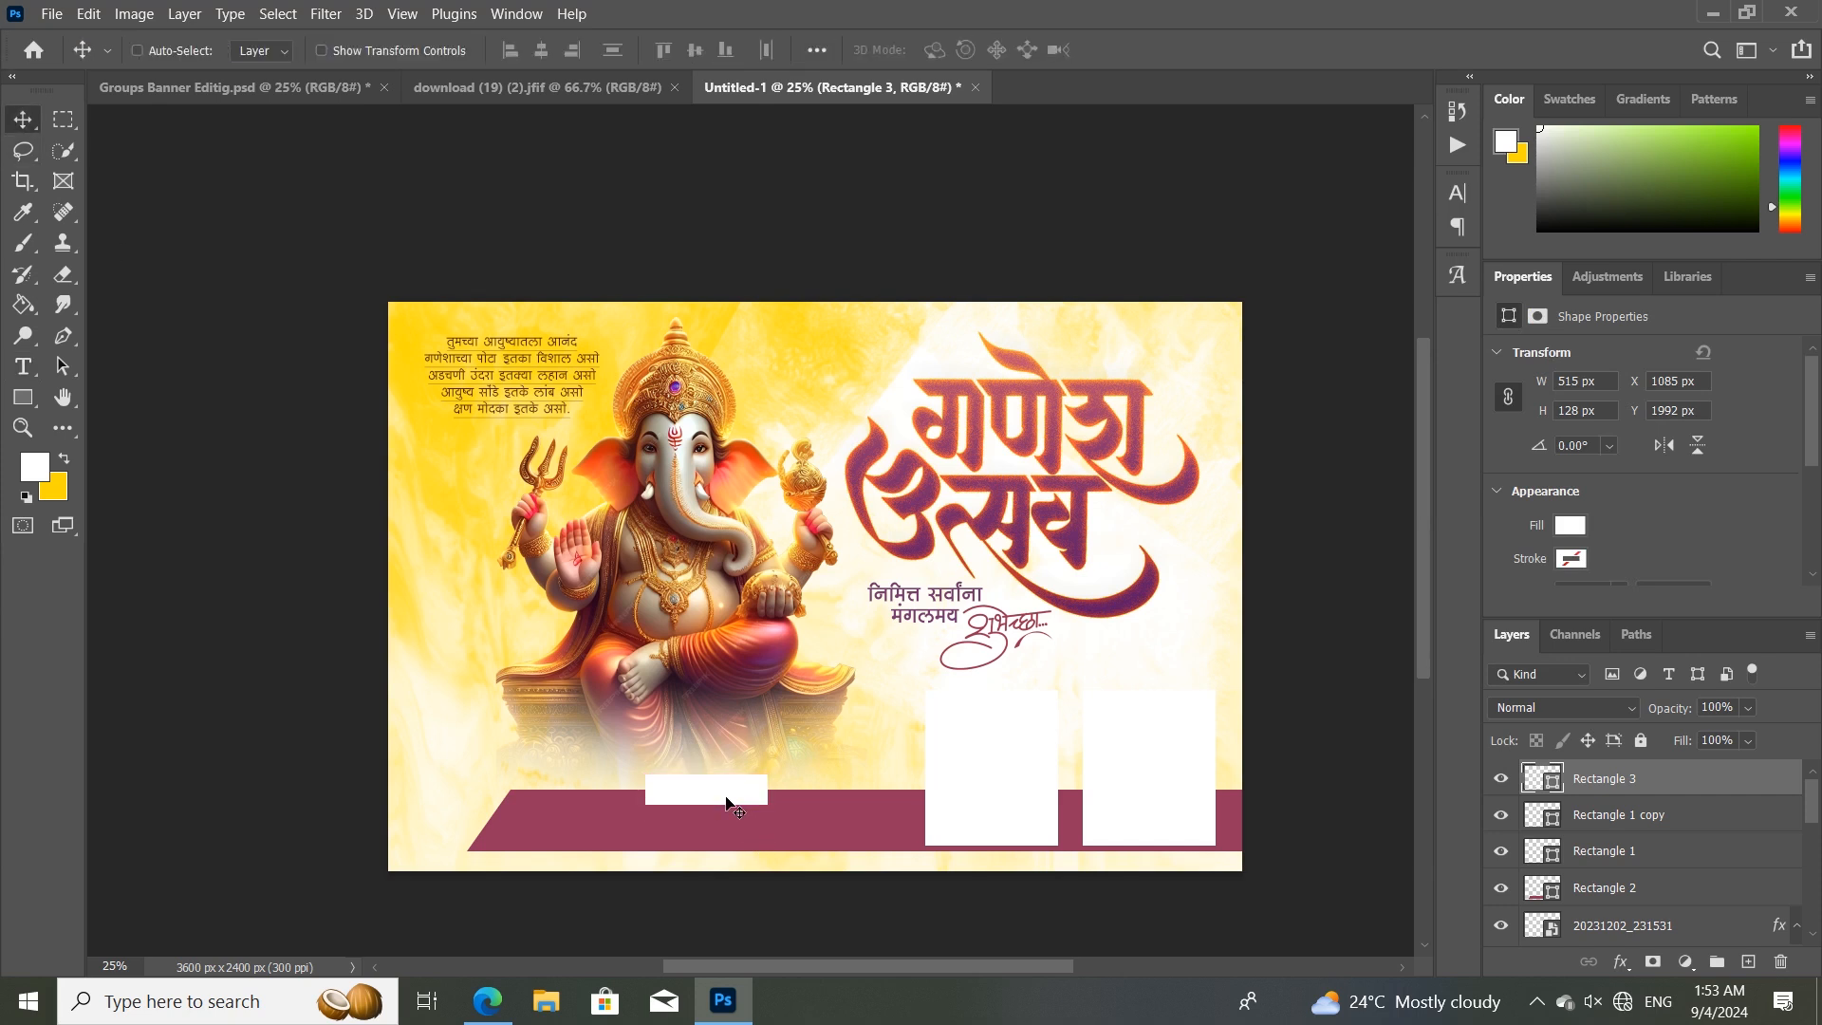
Increase the white label rectangle's height to about 156 px and skew it to slant like the strip's end.
key("ctrl+t")
left_click_drag(707, 775, 707, 767)
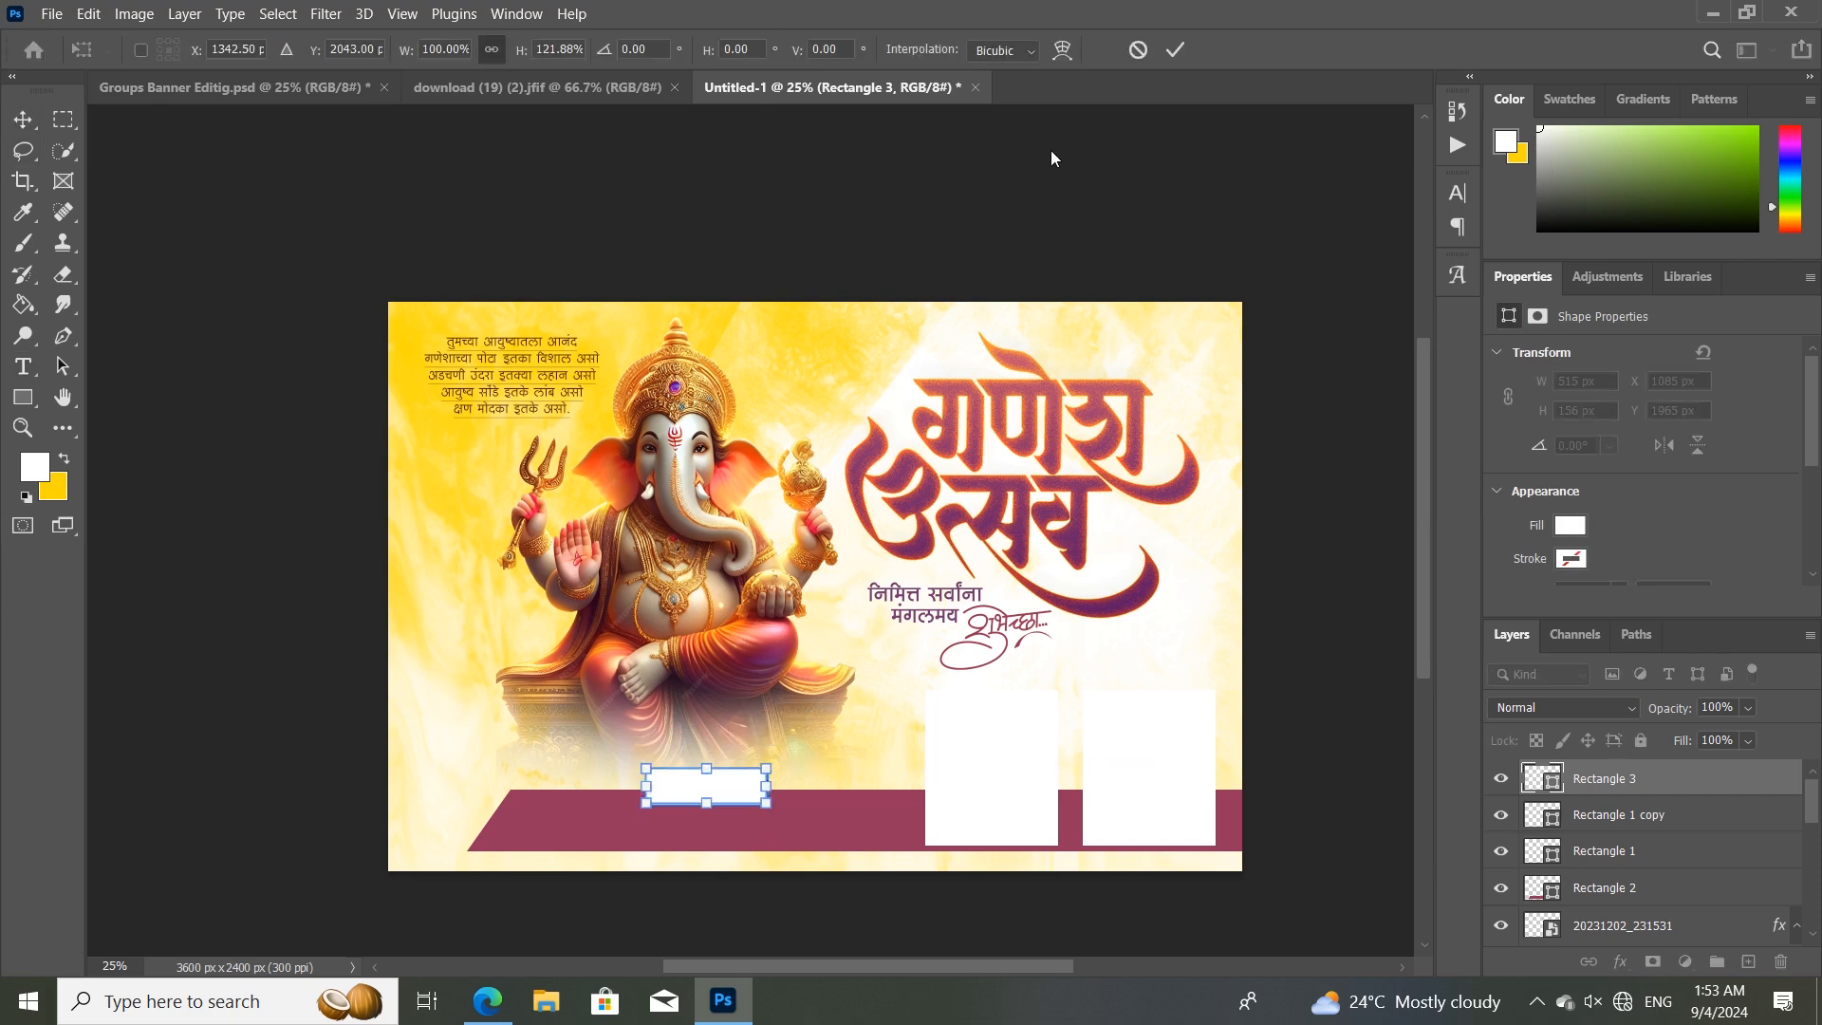
left_click(1174, 49)
key("ctrl+t")
left_click_drag(706, 767, 755, 627)
left_click(1175, 50)
Position the शुभेच्छुक text centrally on the slanted white label.
left_click_drag(751, 793, 748, 788)
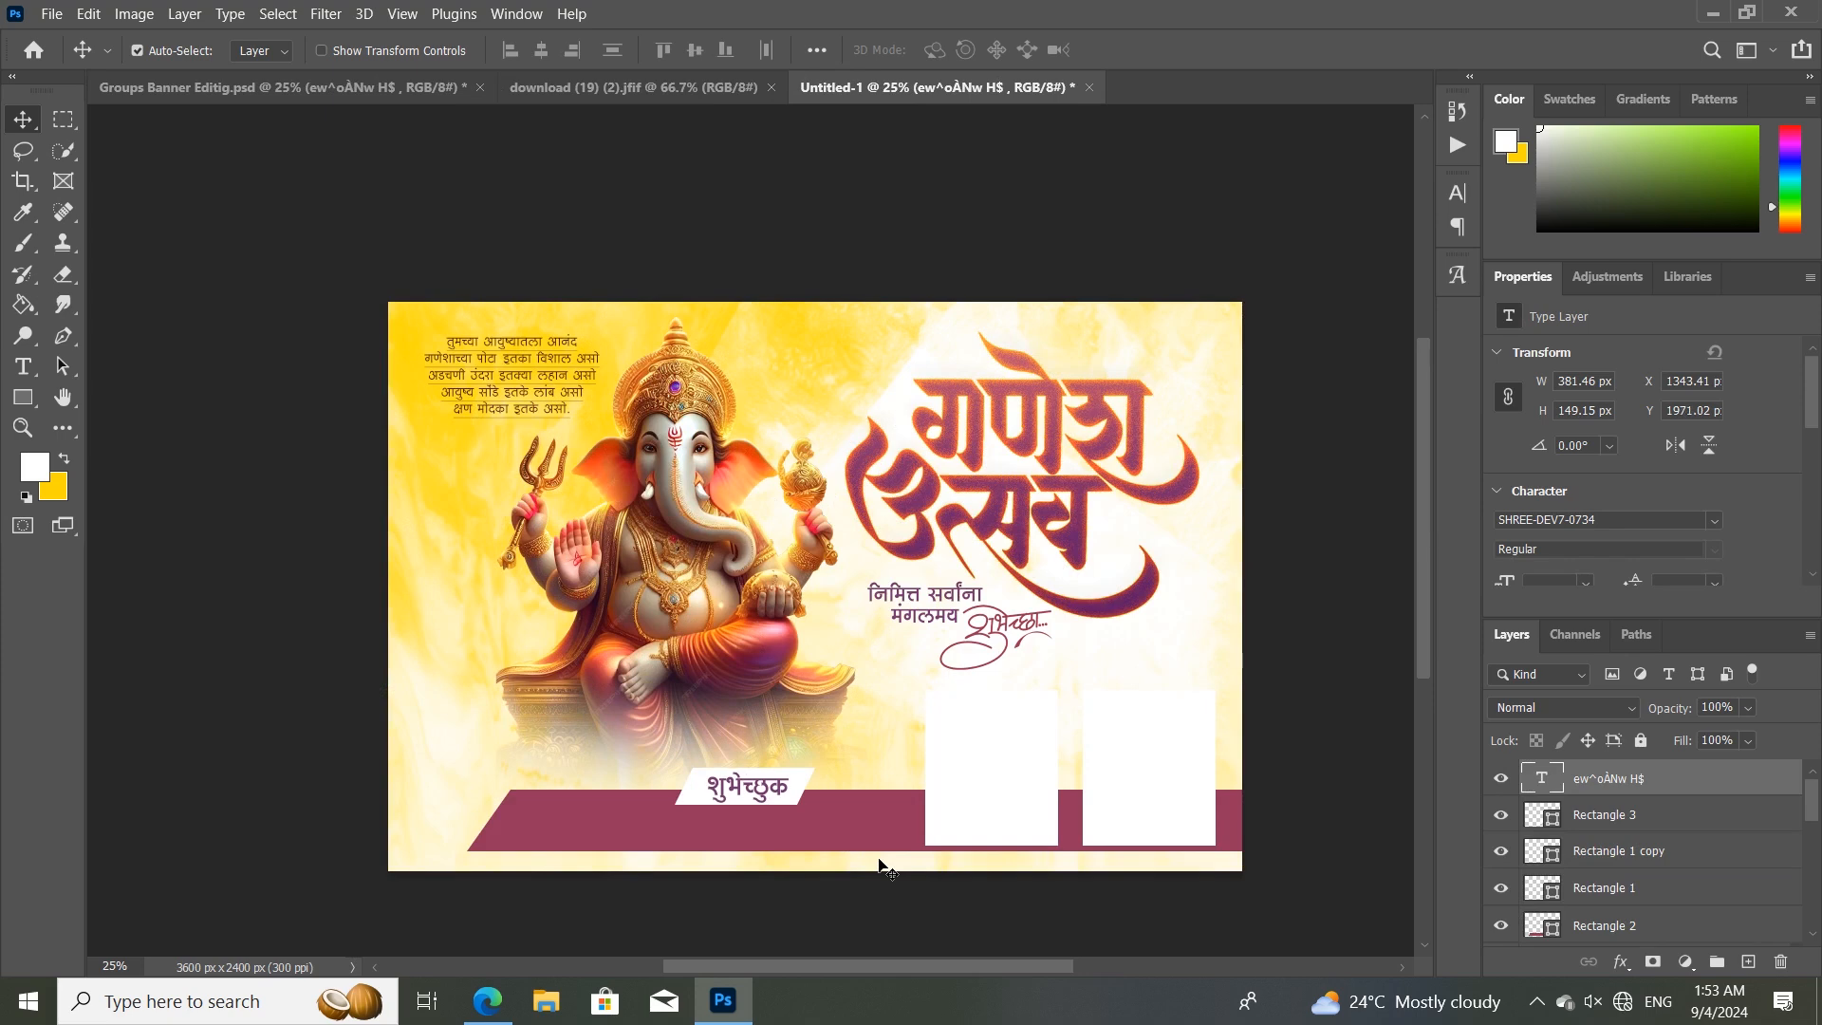
scroll(887, 868, "down", 1)
scroll(888, 869, "up", 2)
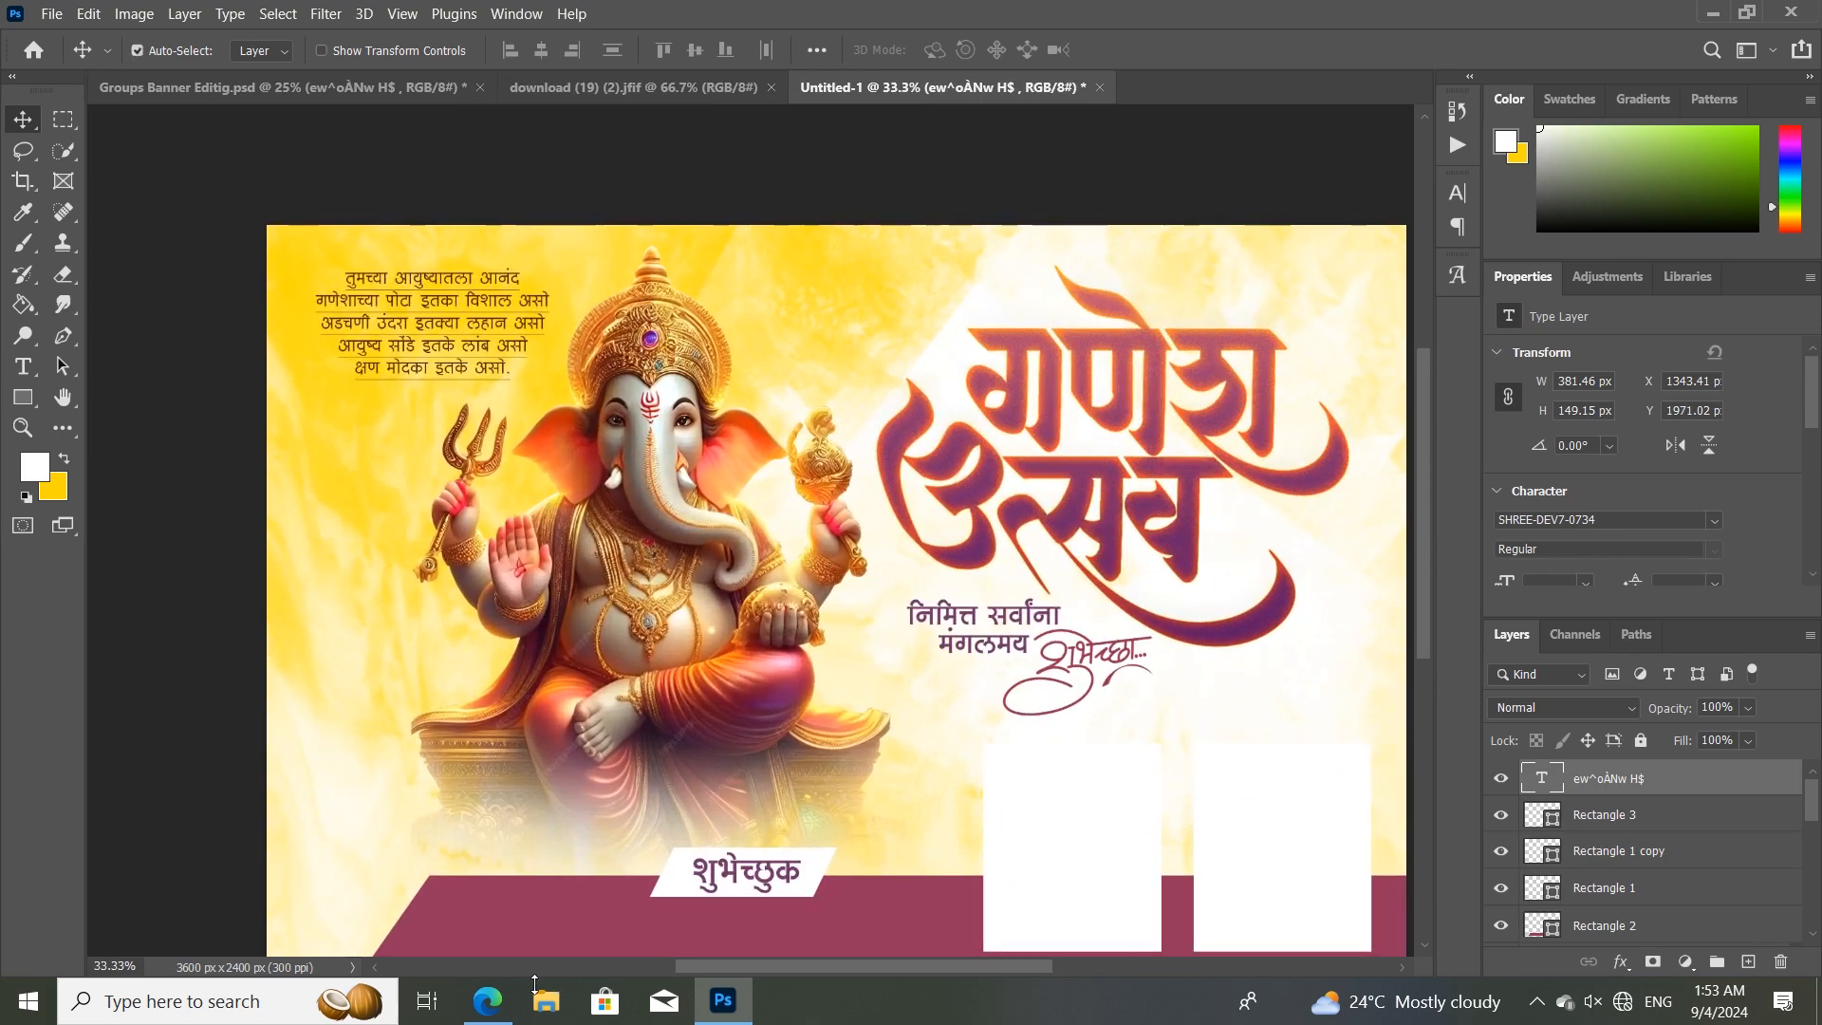
Switch to the Edge browser and review the Marathi text and available languages on the Google input tools page.
left_click(487, 999)
left_click(494, 14)
left_click(257, 14)
left_click(446, 17)
left_click(495, 733)
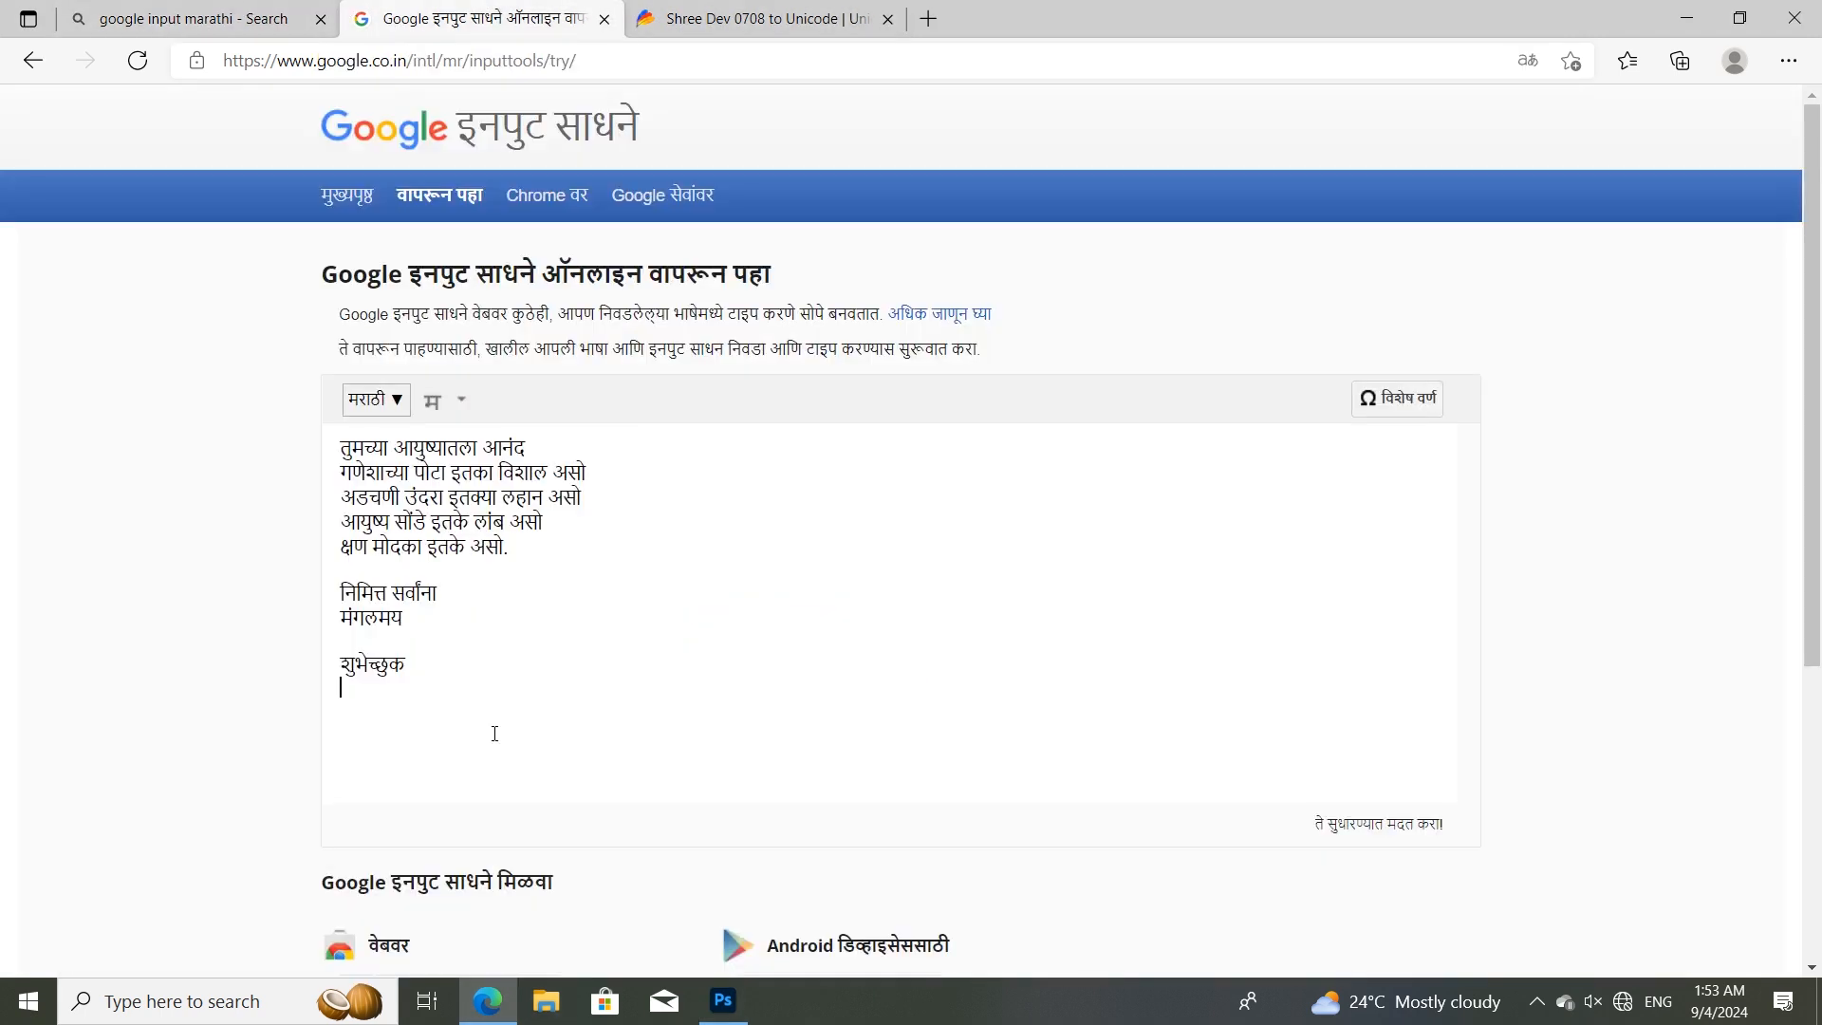
type("tra")
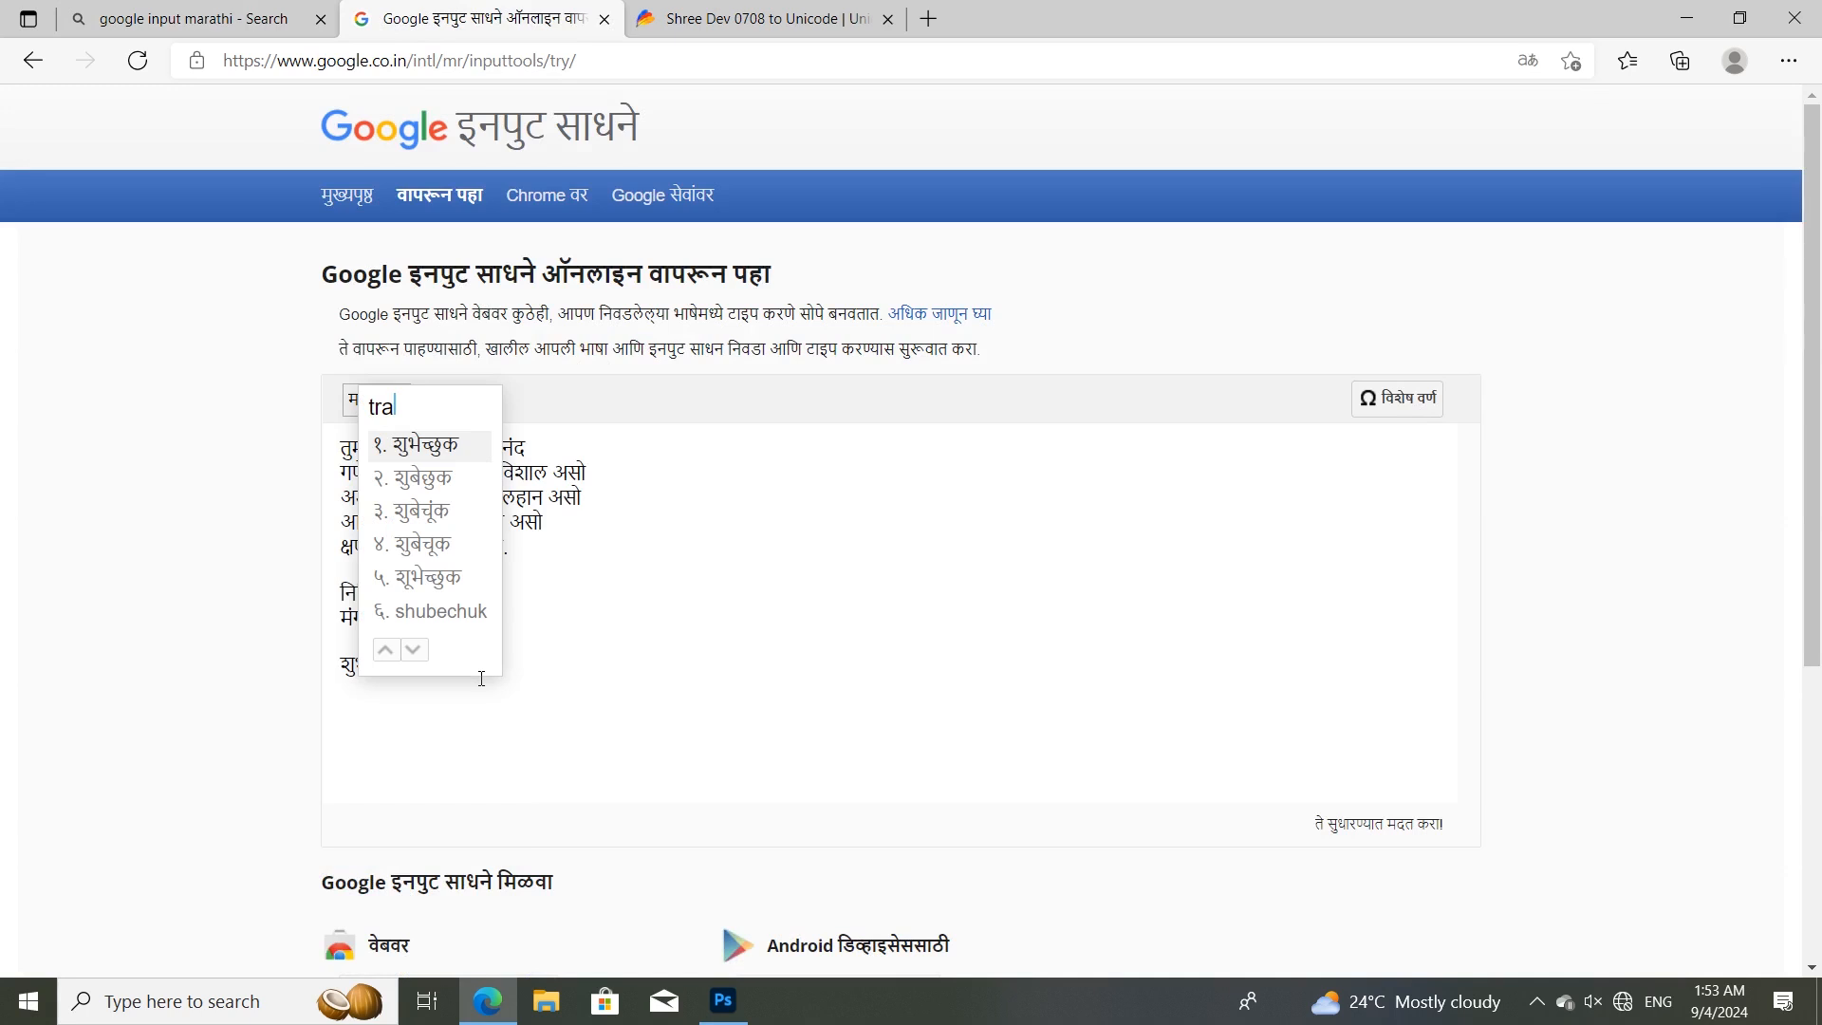
key("BackSpace")
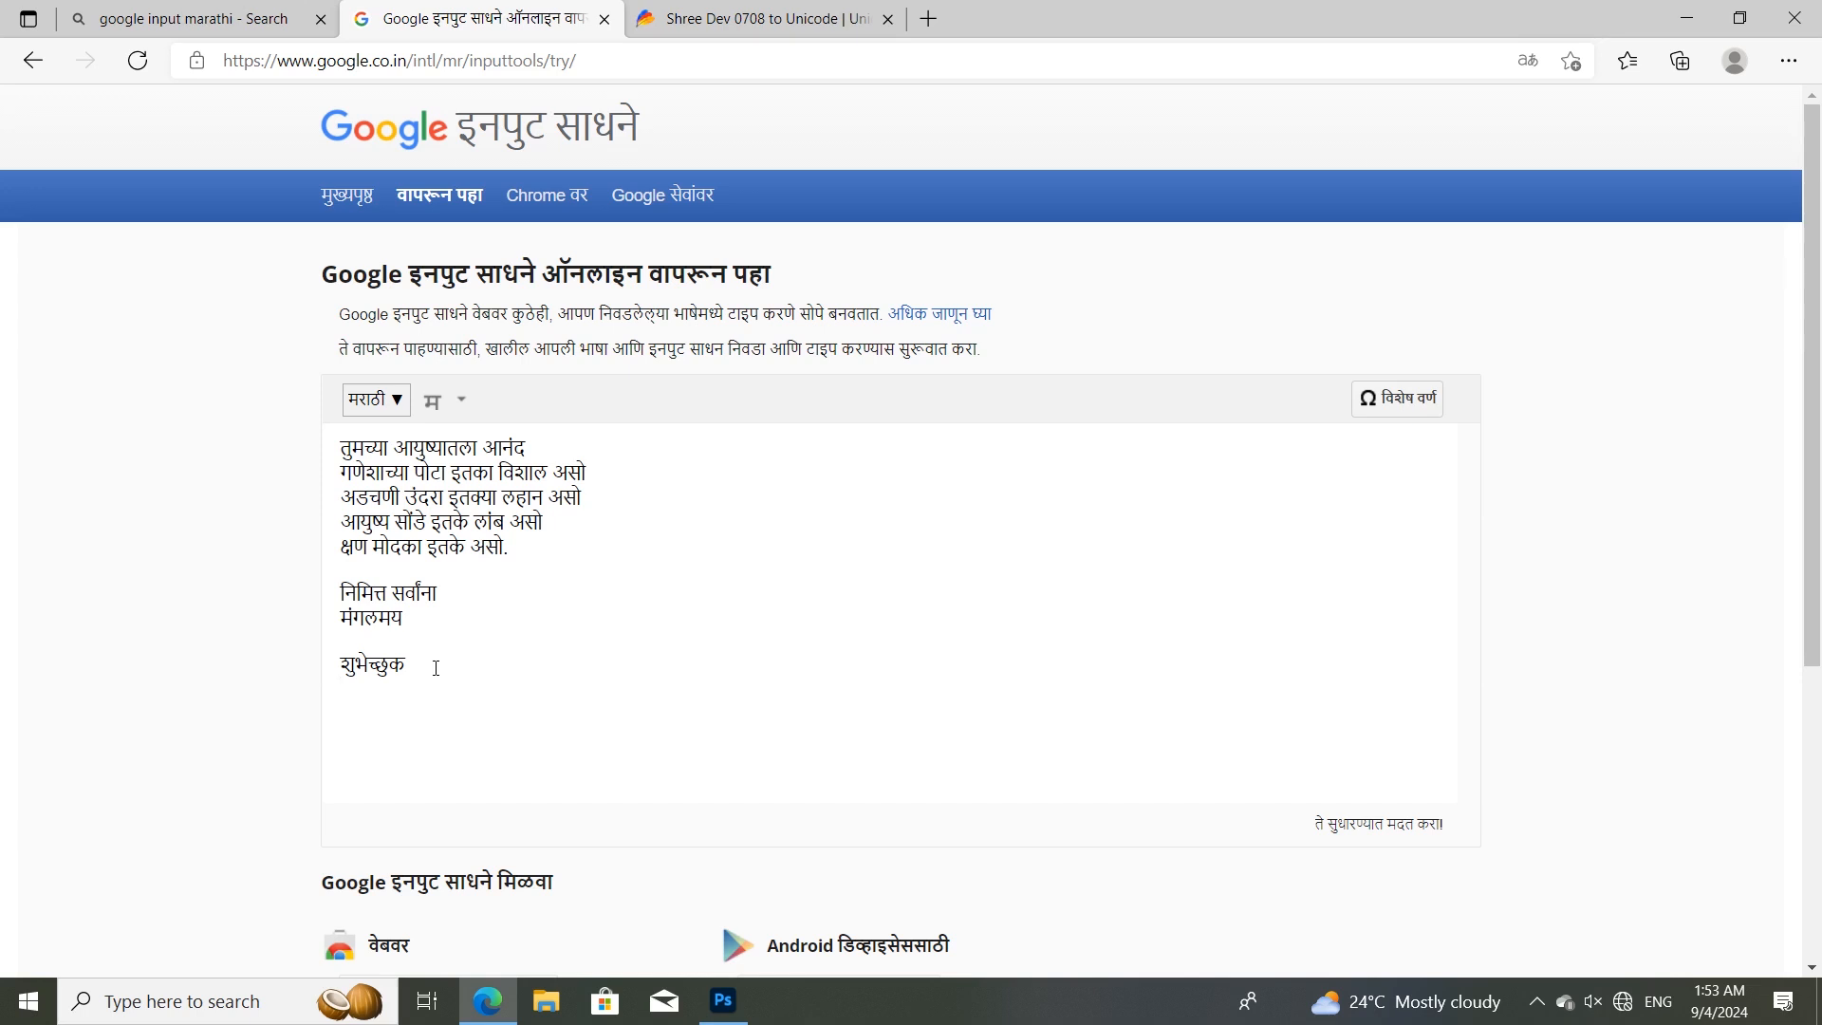
left_click_drag(307, 674, 318, 653)
left_click(398, 403)
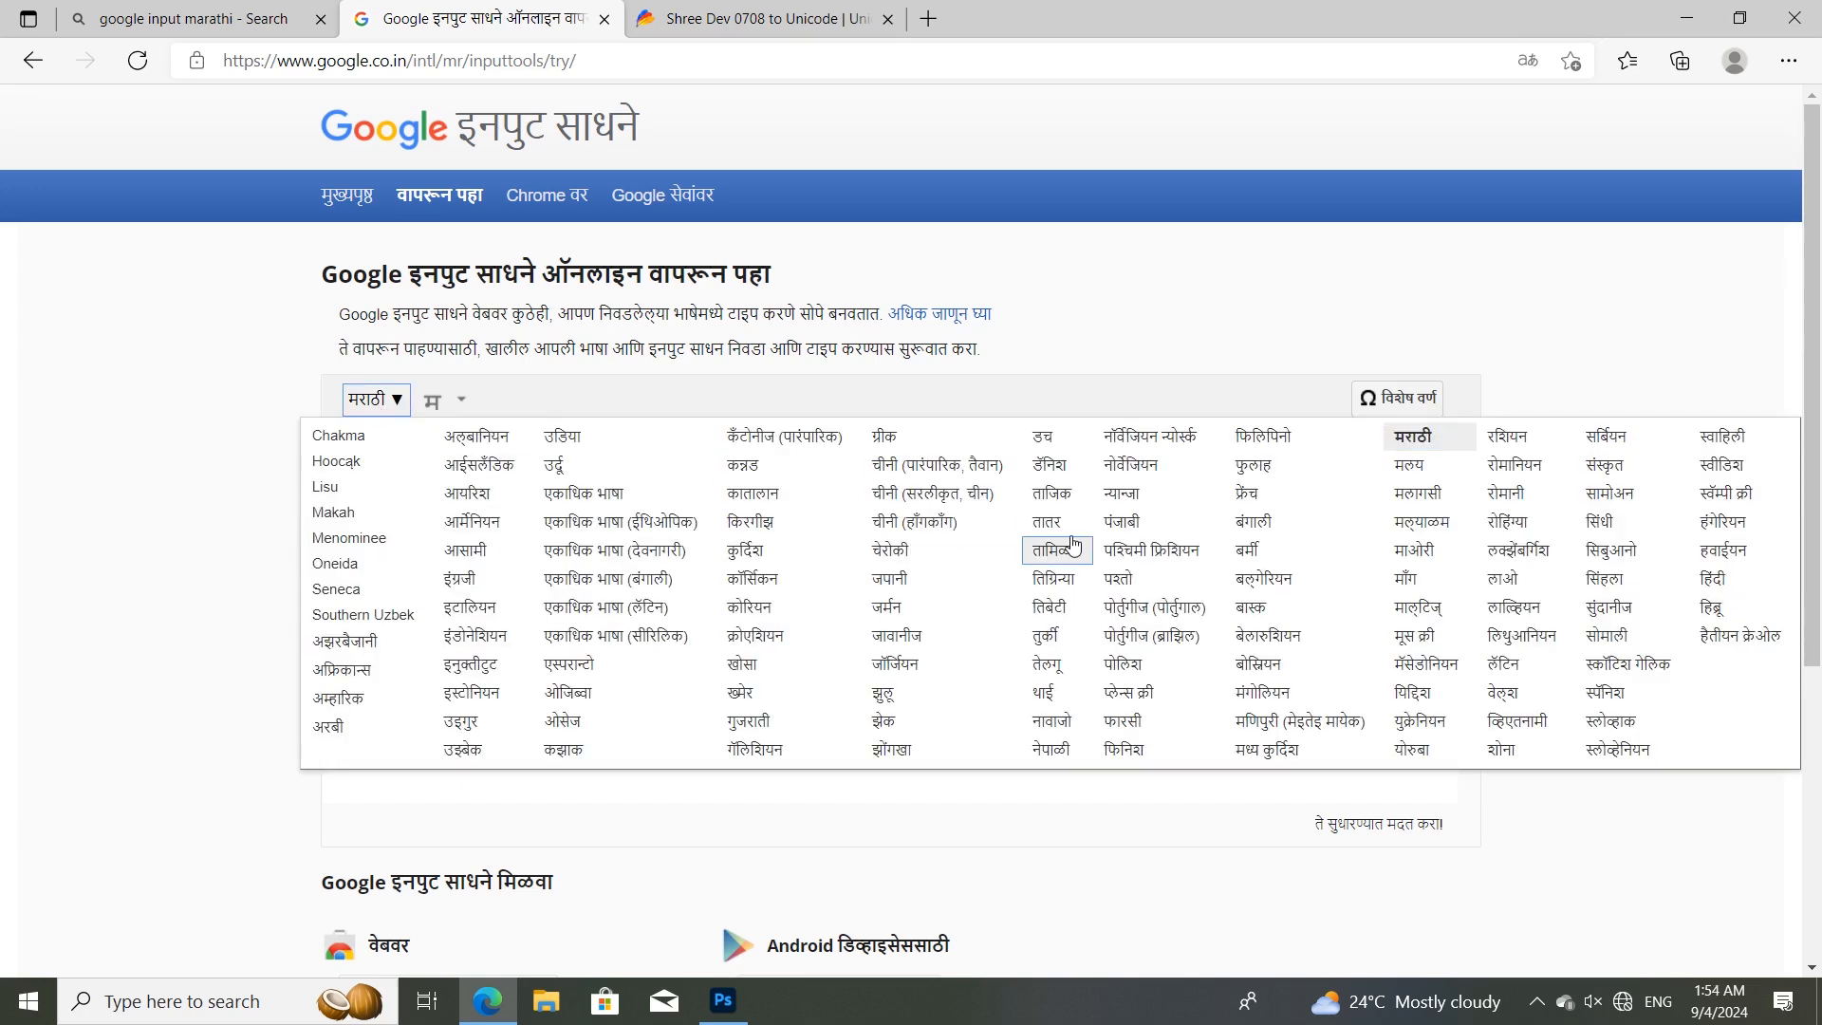
left_click(559, 405)
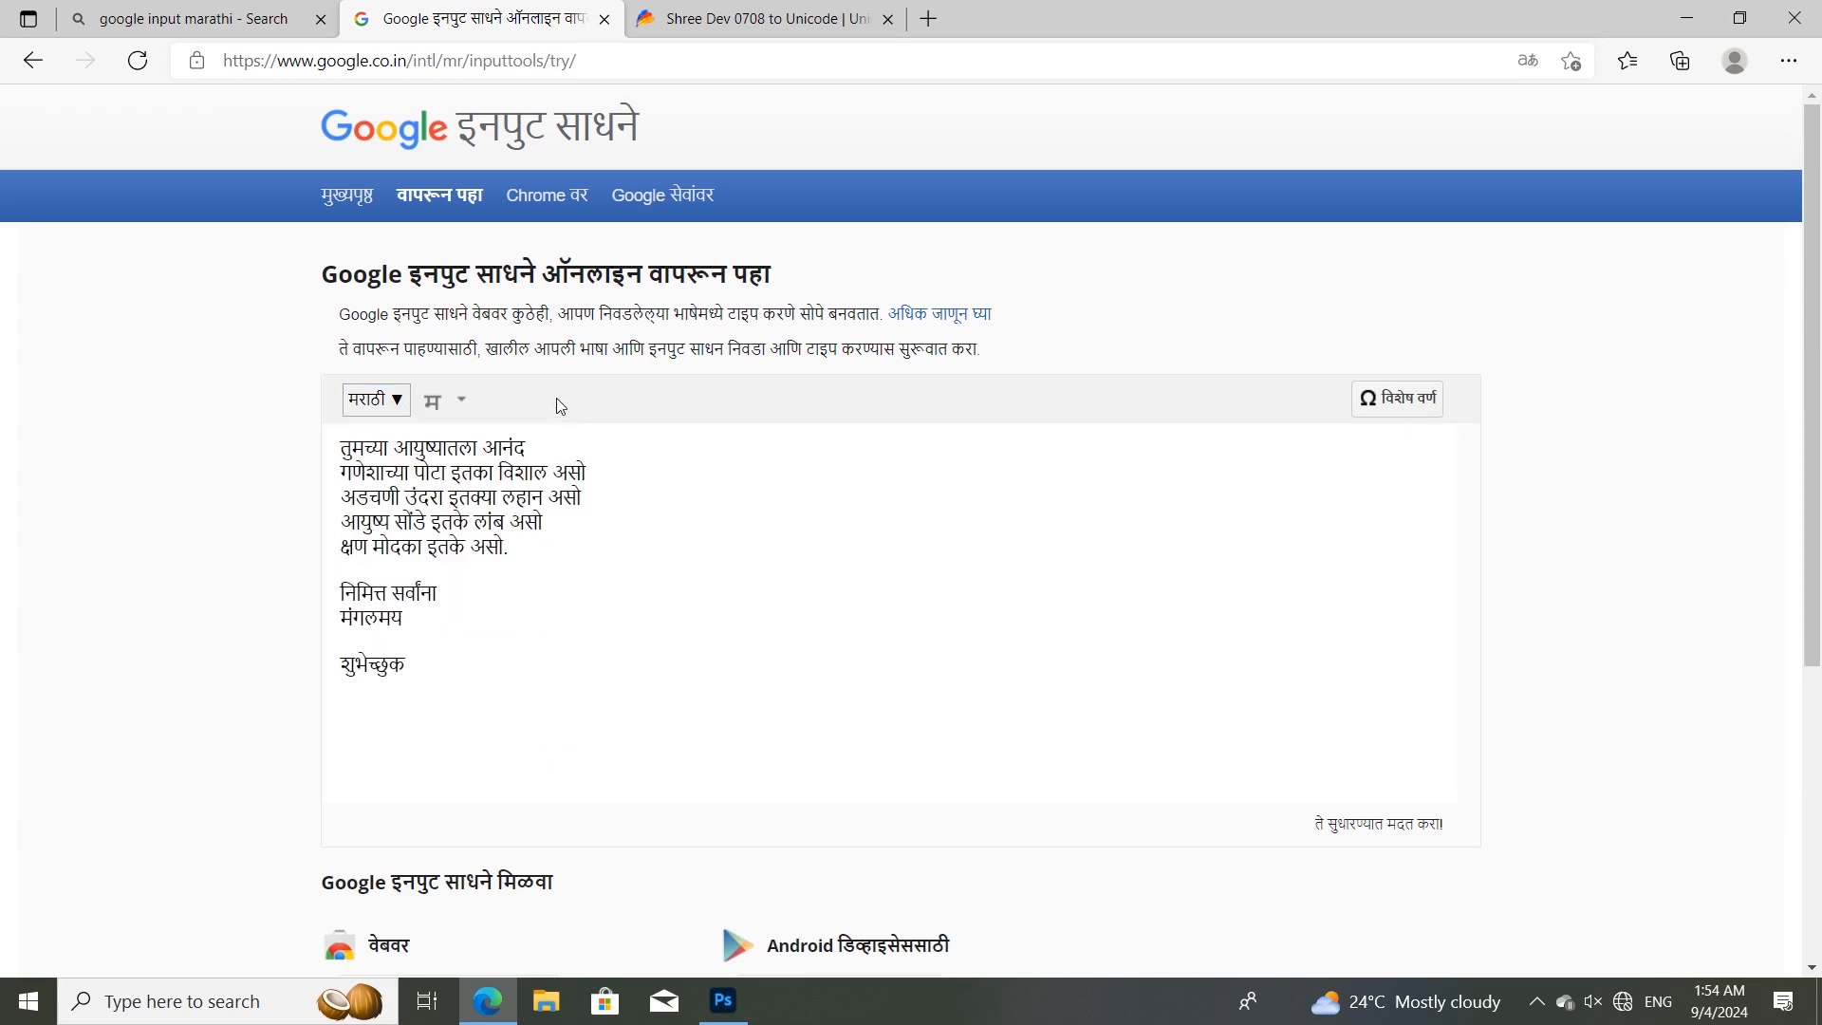
Review the Shree Dev 0708 conversion of शुभेच्छुक in the font converter and return to the banner in Photoshop.
left_click(778, 19)
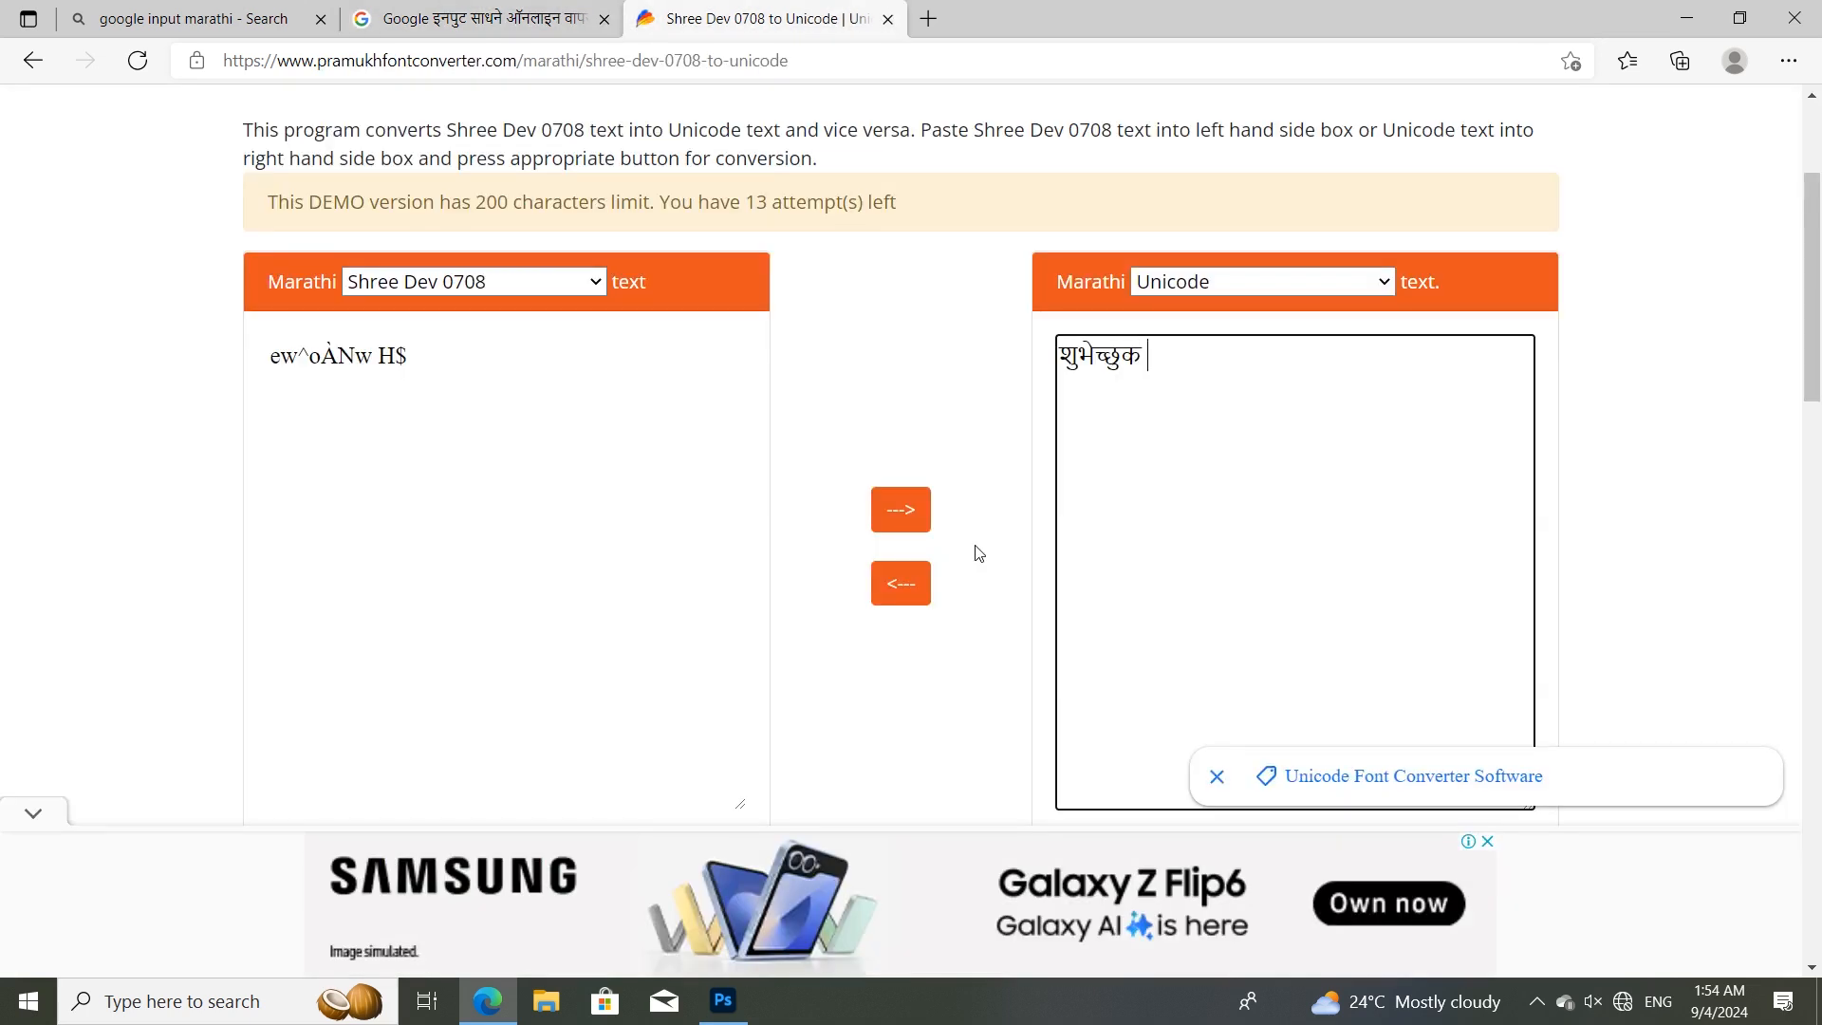
left_click(486, 20)
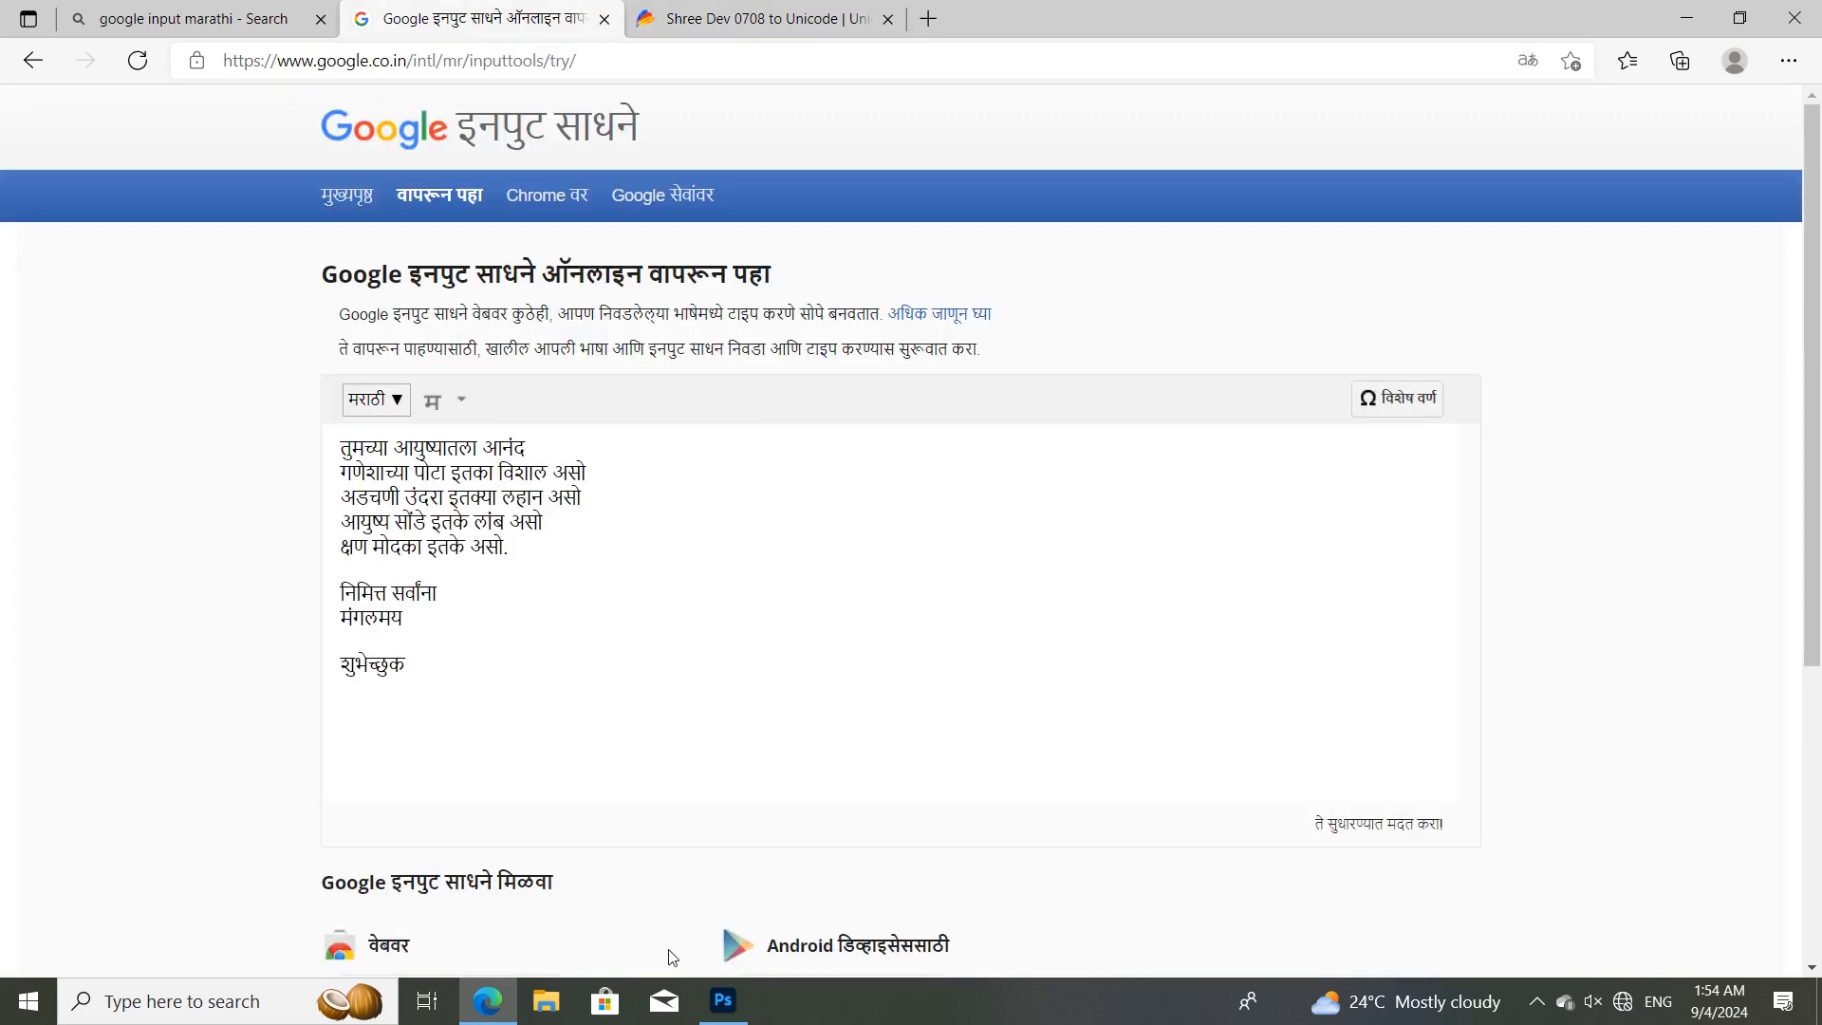
mouse_move(739, 1015)
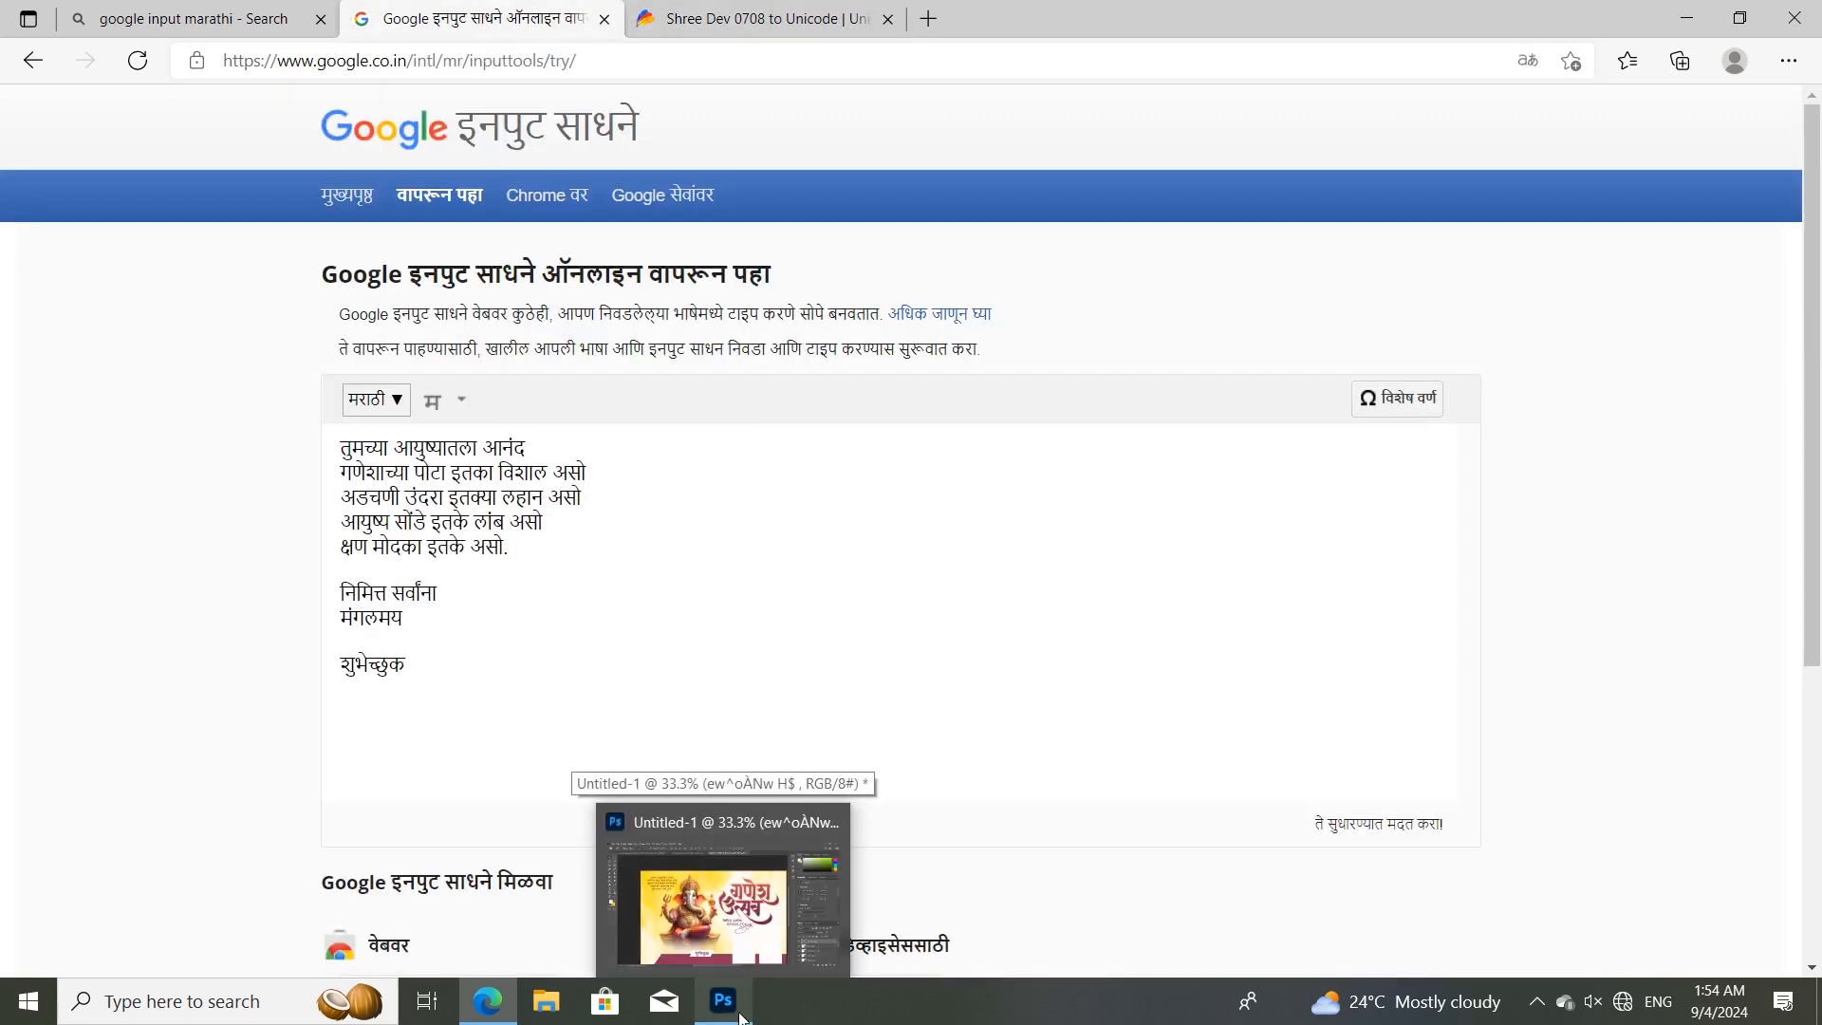
left_click(741, 1014)
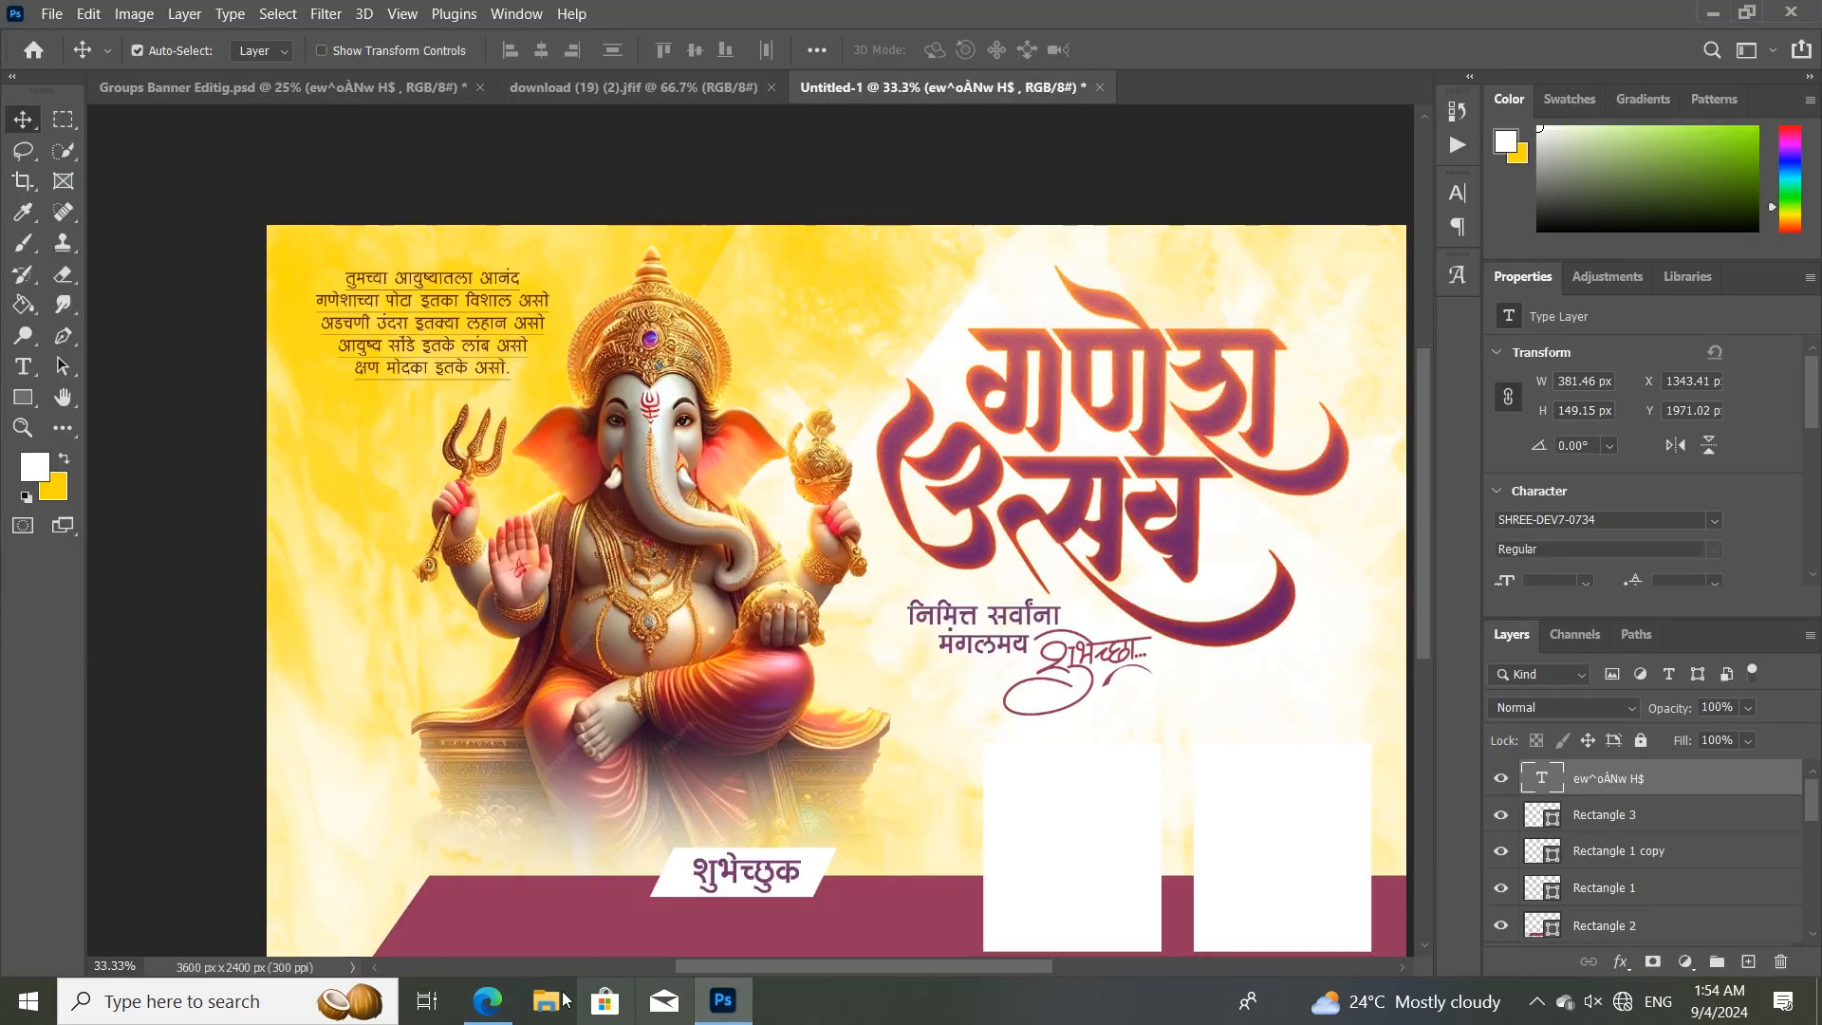
left_click(487, 1001)
key("alt+Tab")
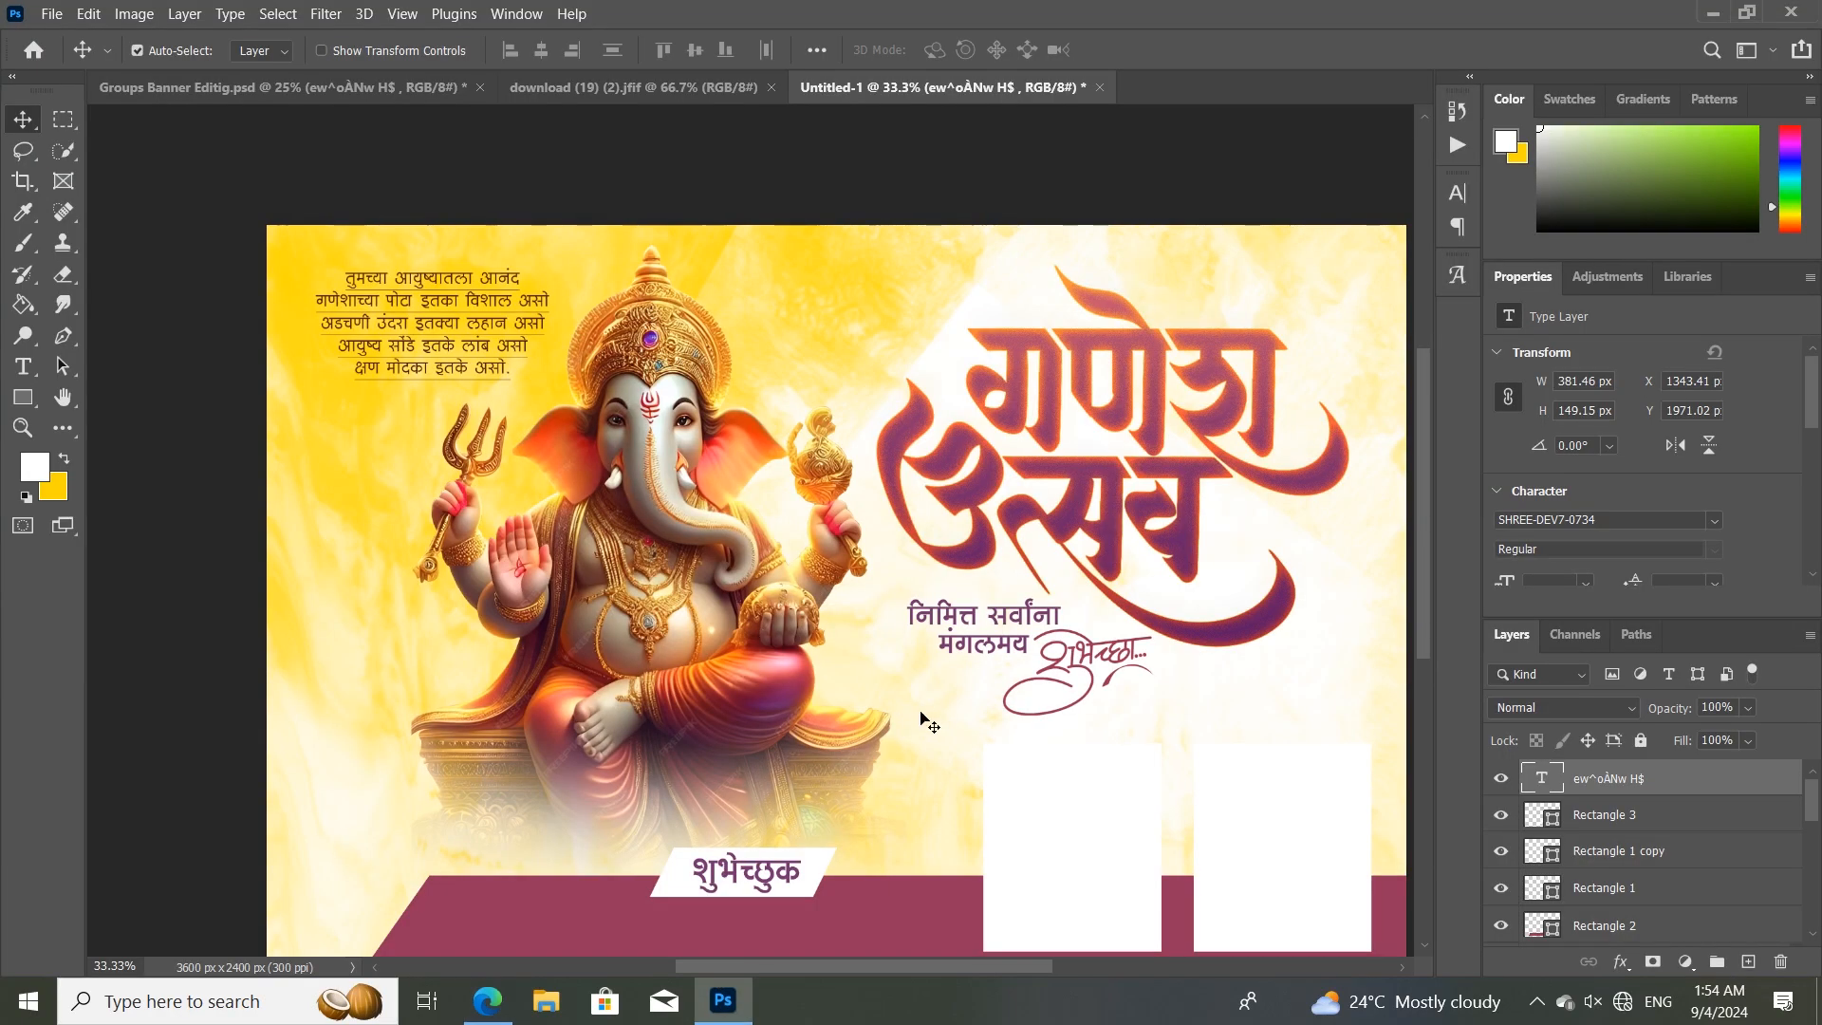
Enlarge the five-line Marathi verse to about 794 x 383 px.
key("ctrl+minus")
key("ctrl+minus")
key("ctrl+minus")
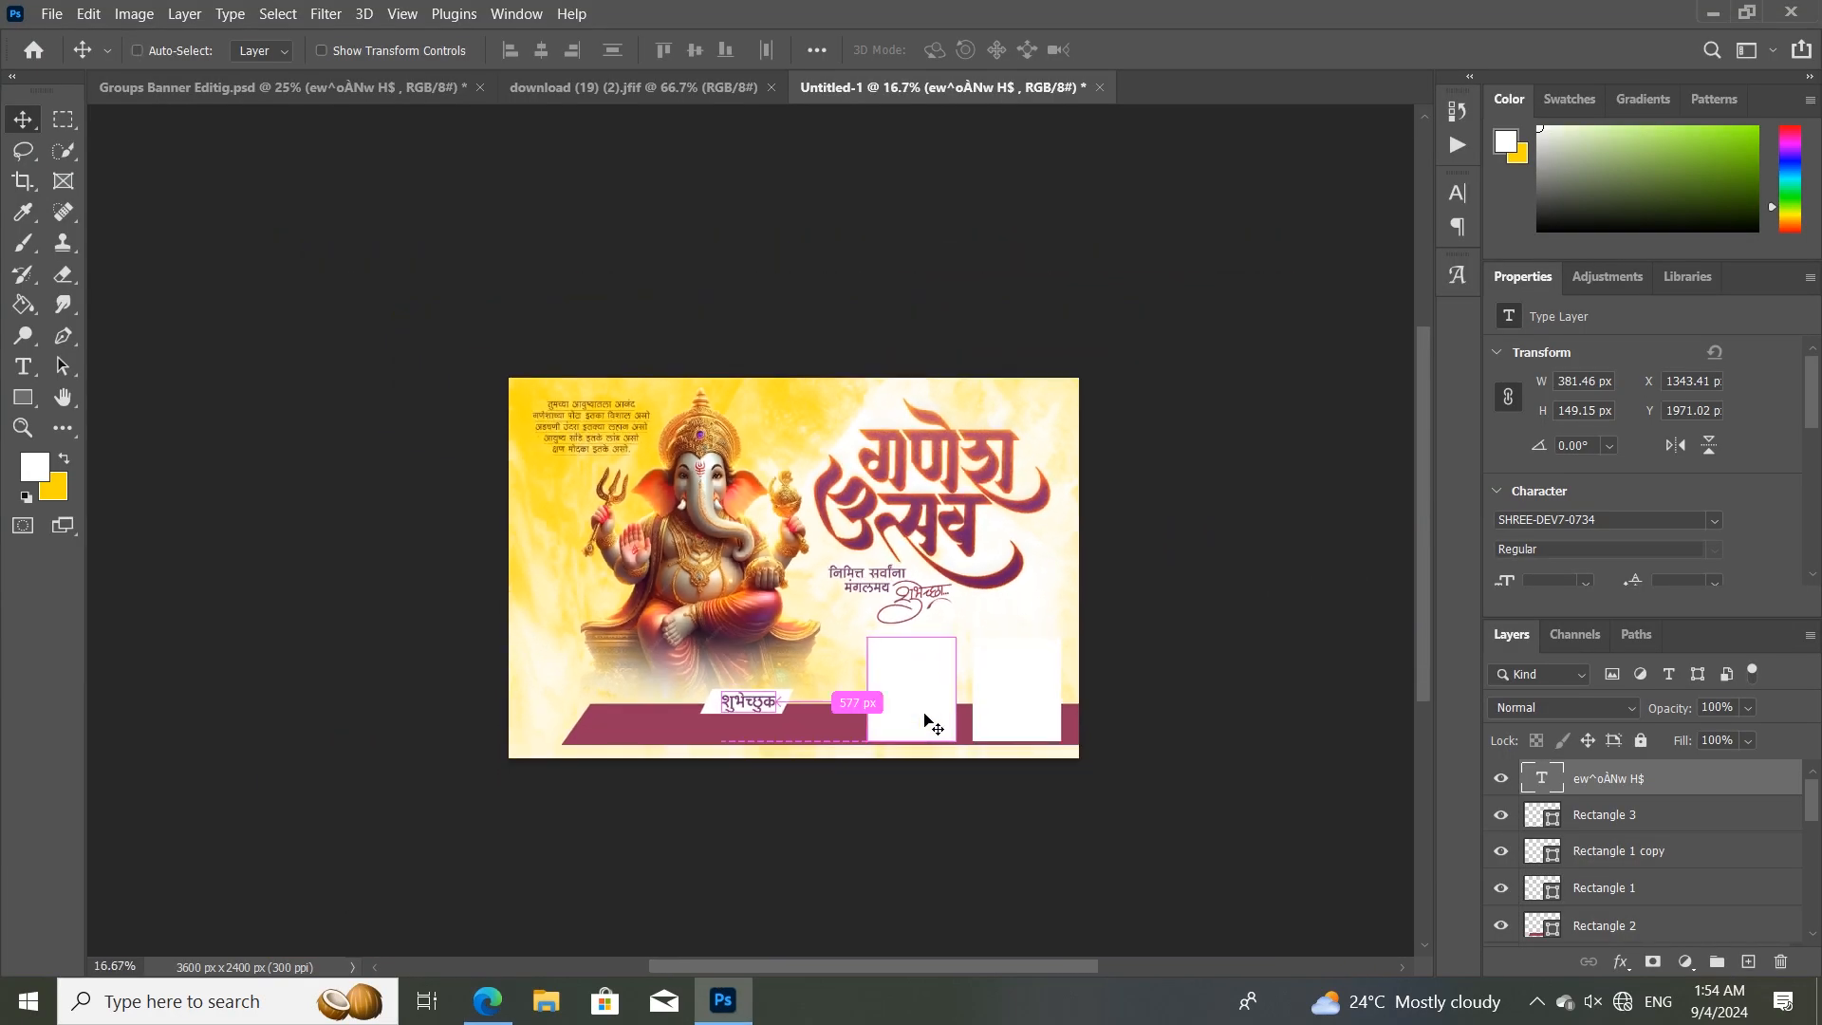
key("ctrl+plus")
key("ctrl+plus")
key("ctrl+plus")
key("ctrl+minus")
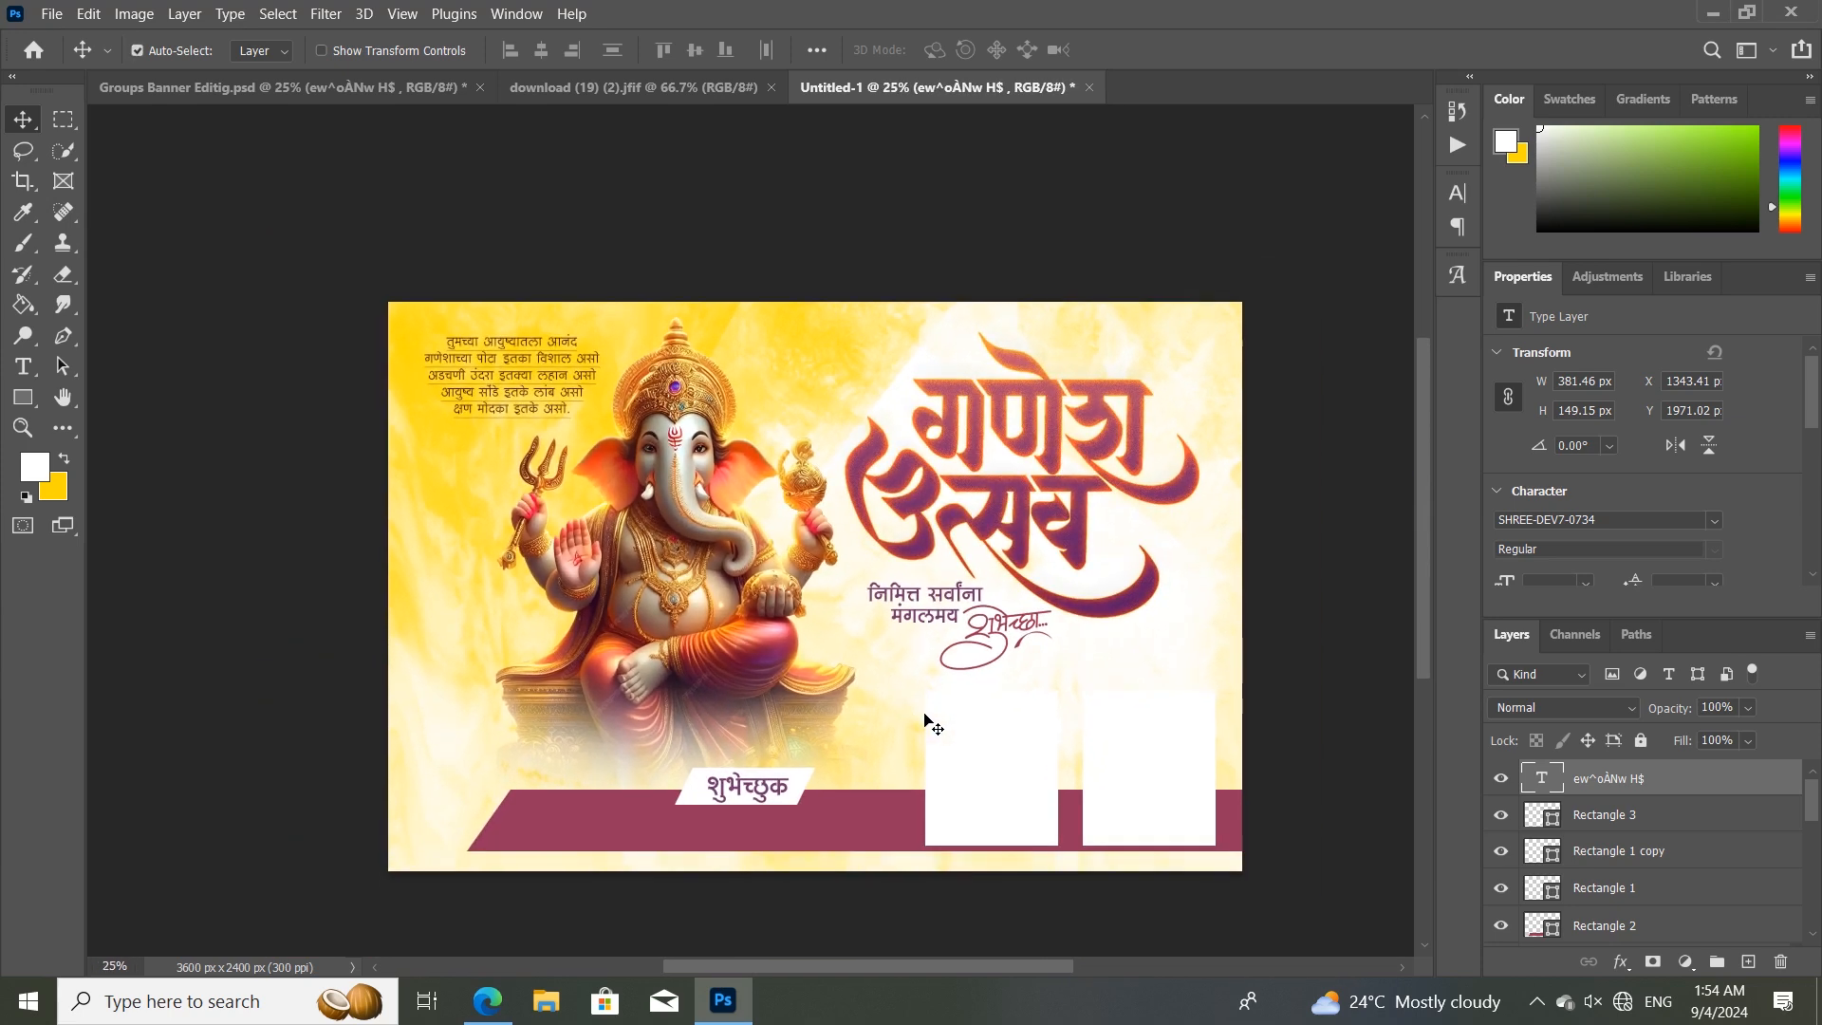
left_click(548, 362)
key("ctrl+t")
left_click_drag(601, 376, 609, 376)
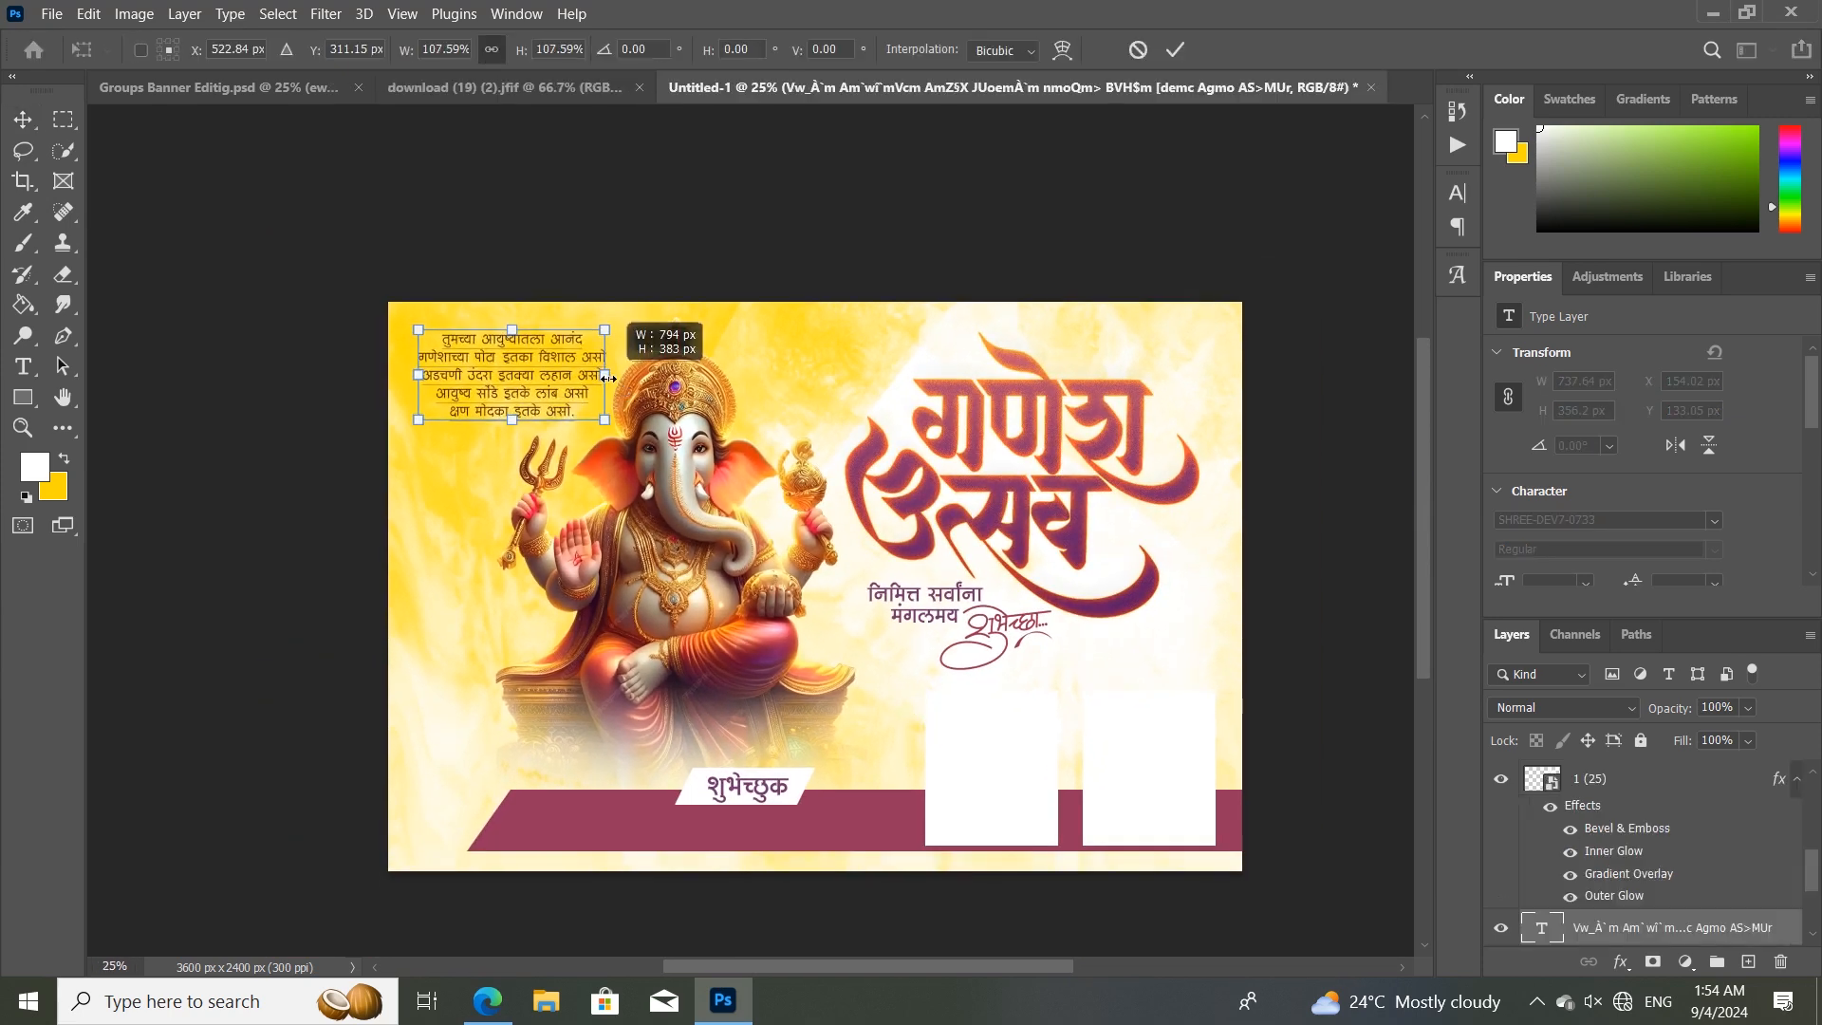
left_click(1173, 51)
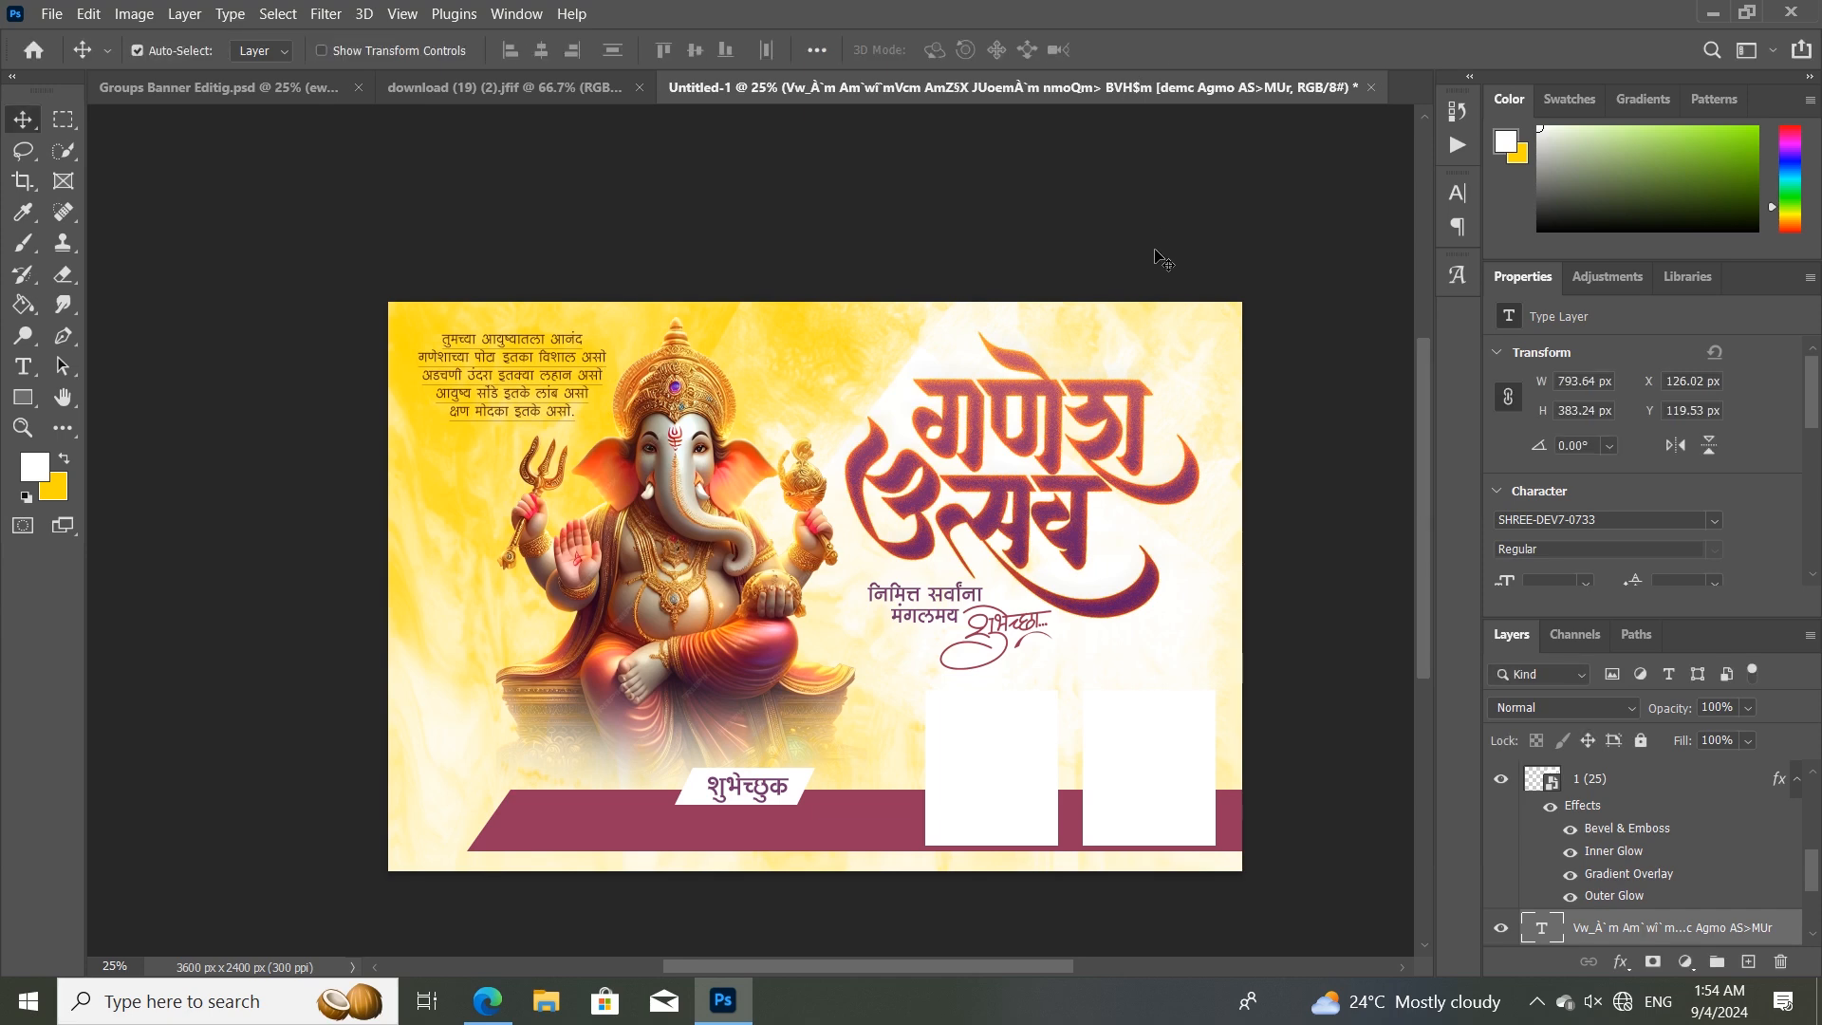
key("ctrl+plus")
key("ctrl+plus")
key("ctrl+minus")
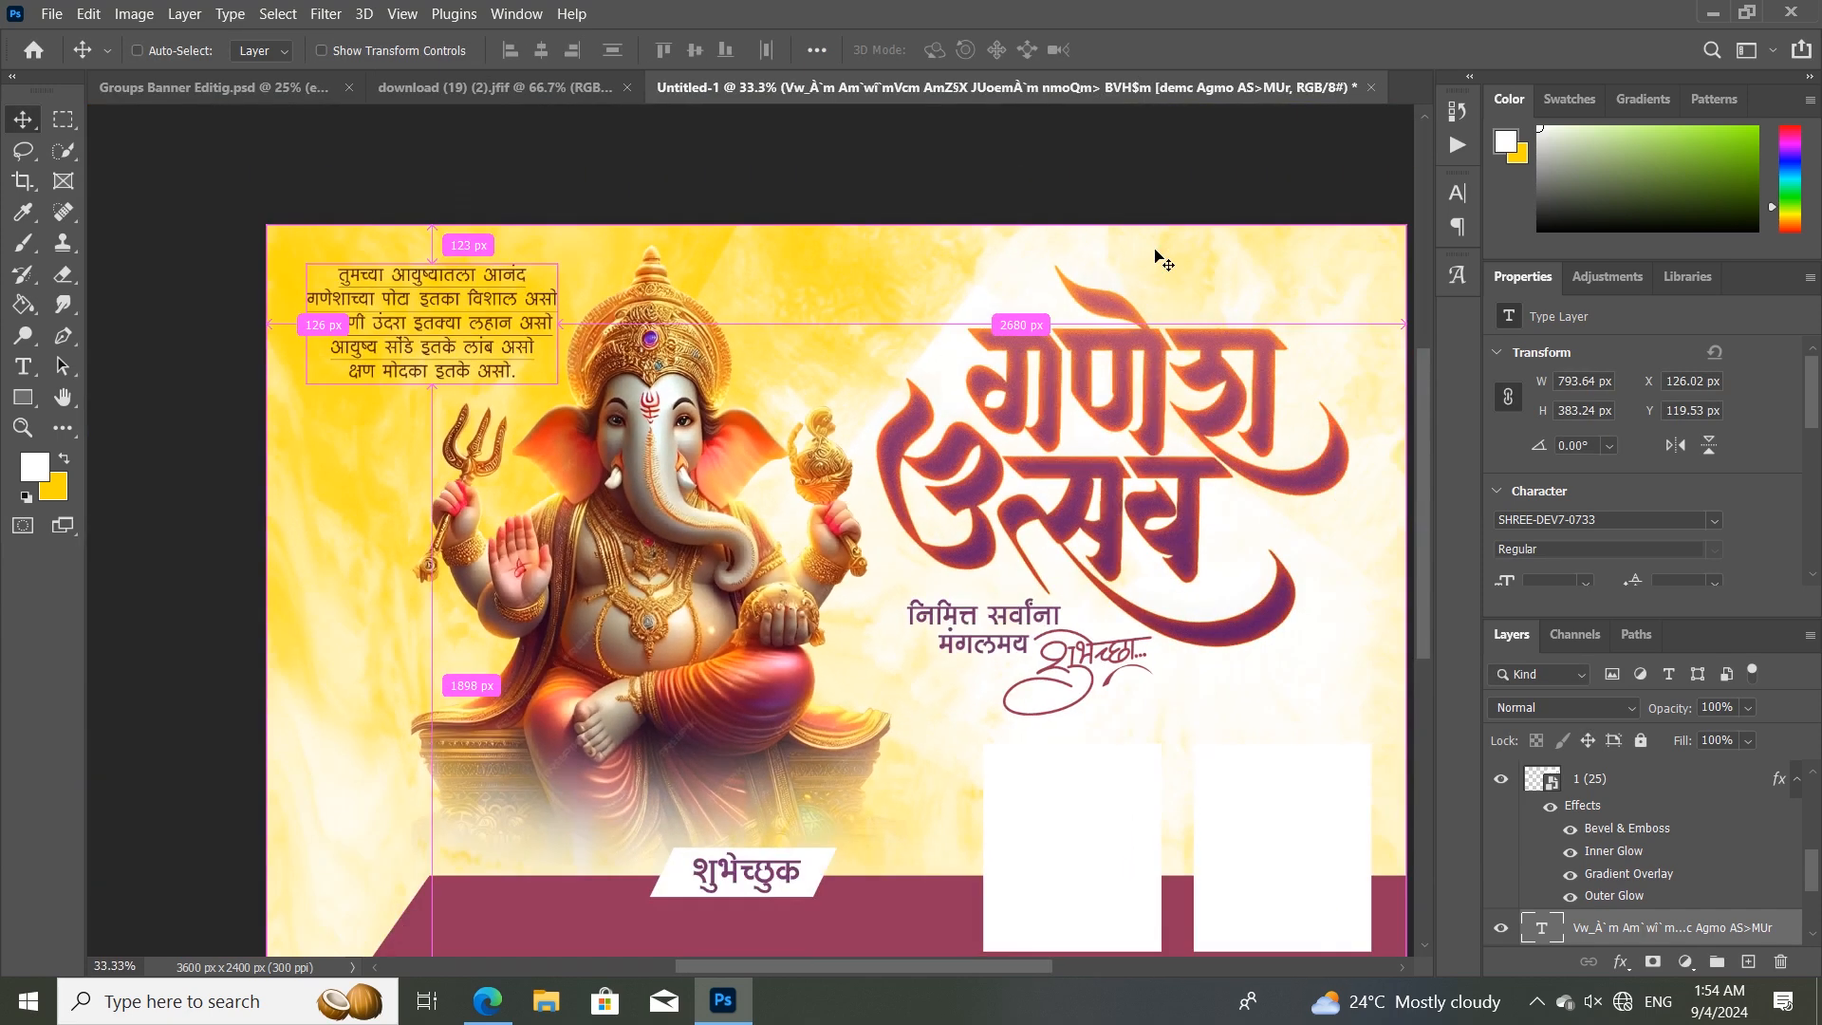
key("ctrl+minus")
key("ctrl+plus")
key("ctrl+minus")
key("ctrl+minus")
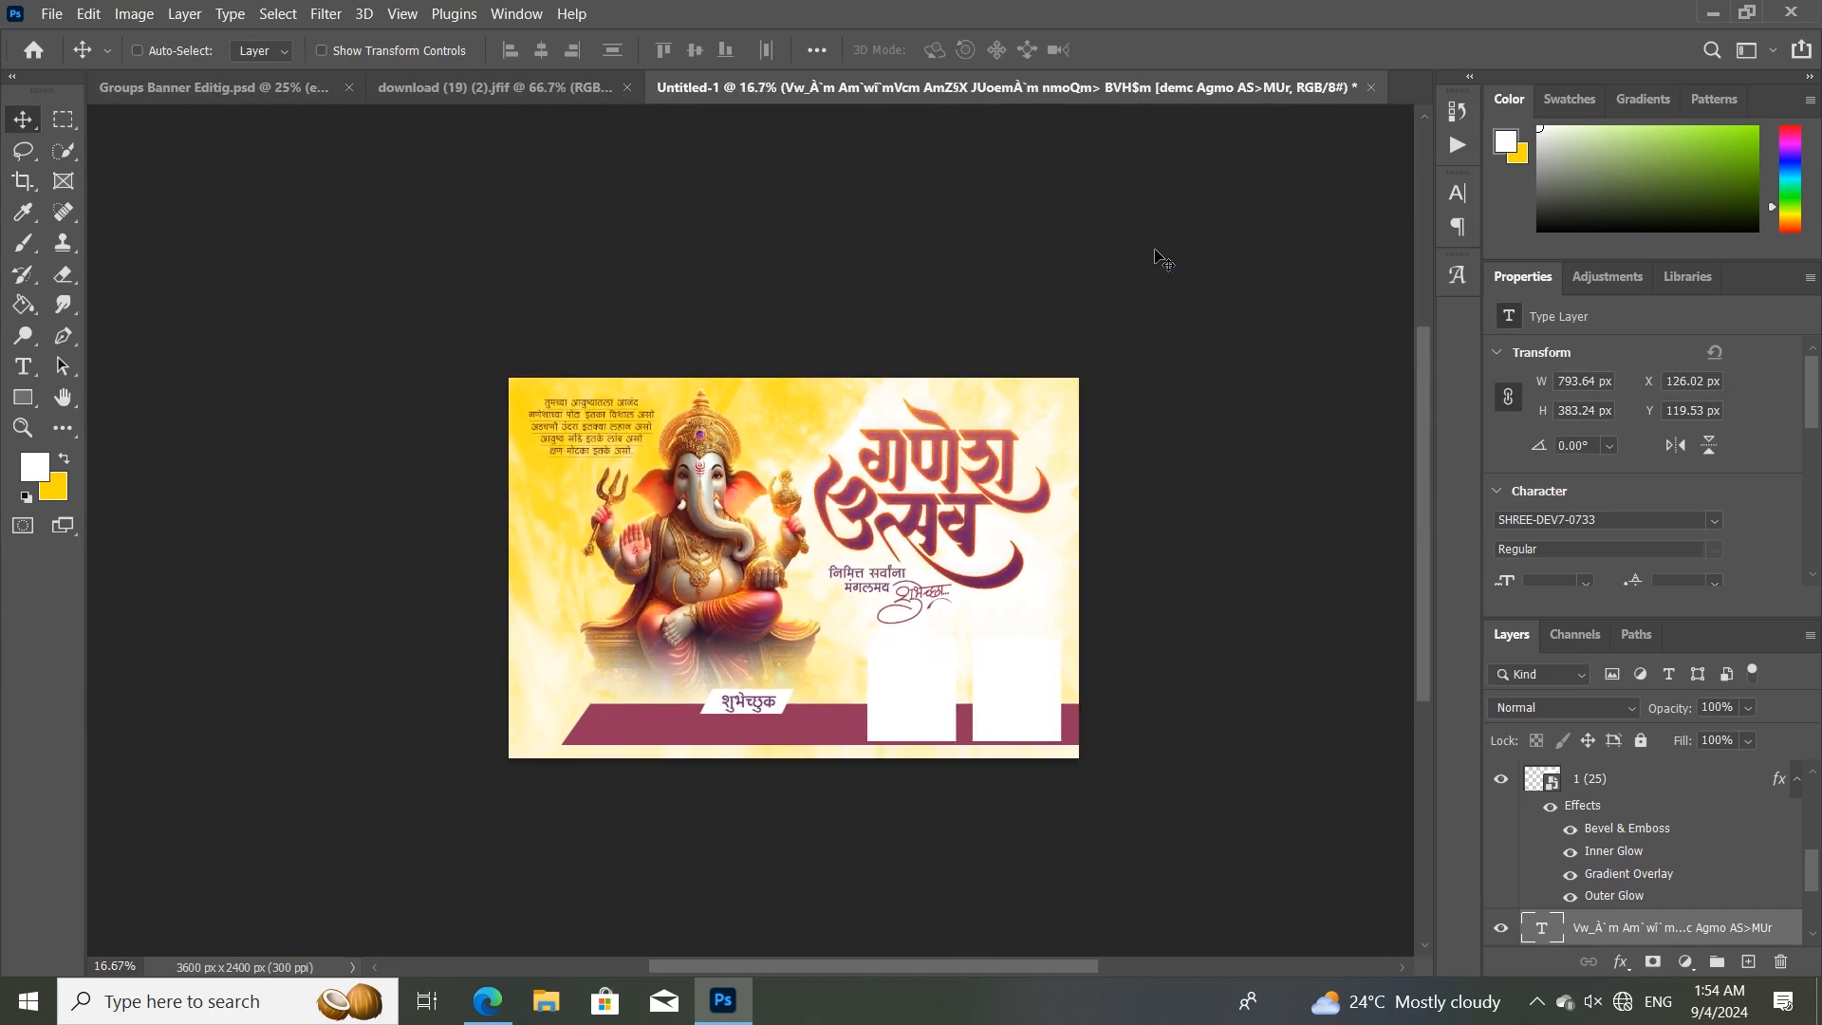
key("ctrl+minus")
key("ctrl+plus")
key("ctrl+minus")
key("ctrl+minus")
key("ctrl+plus")
key("ctrl+plus")
key("ctrl+plus")
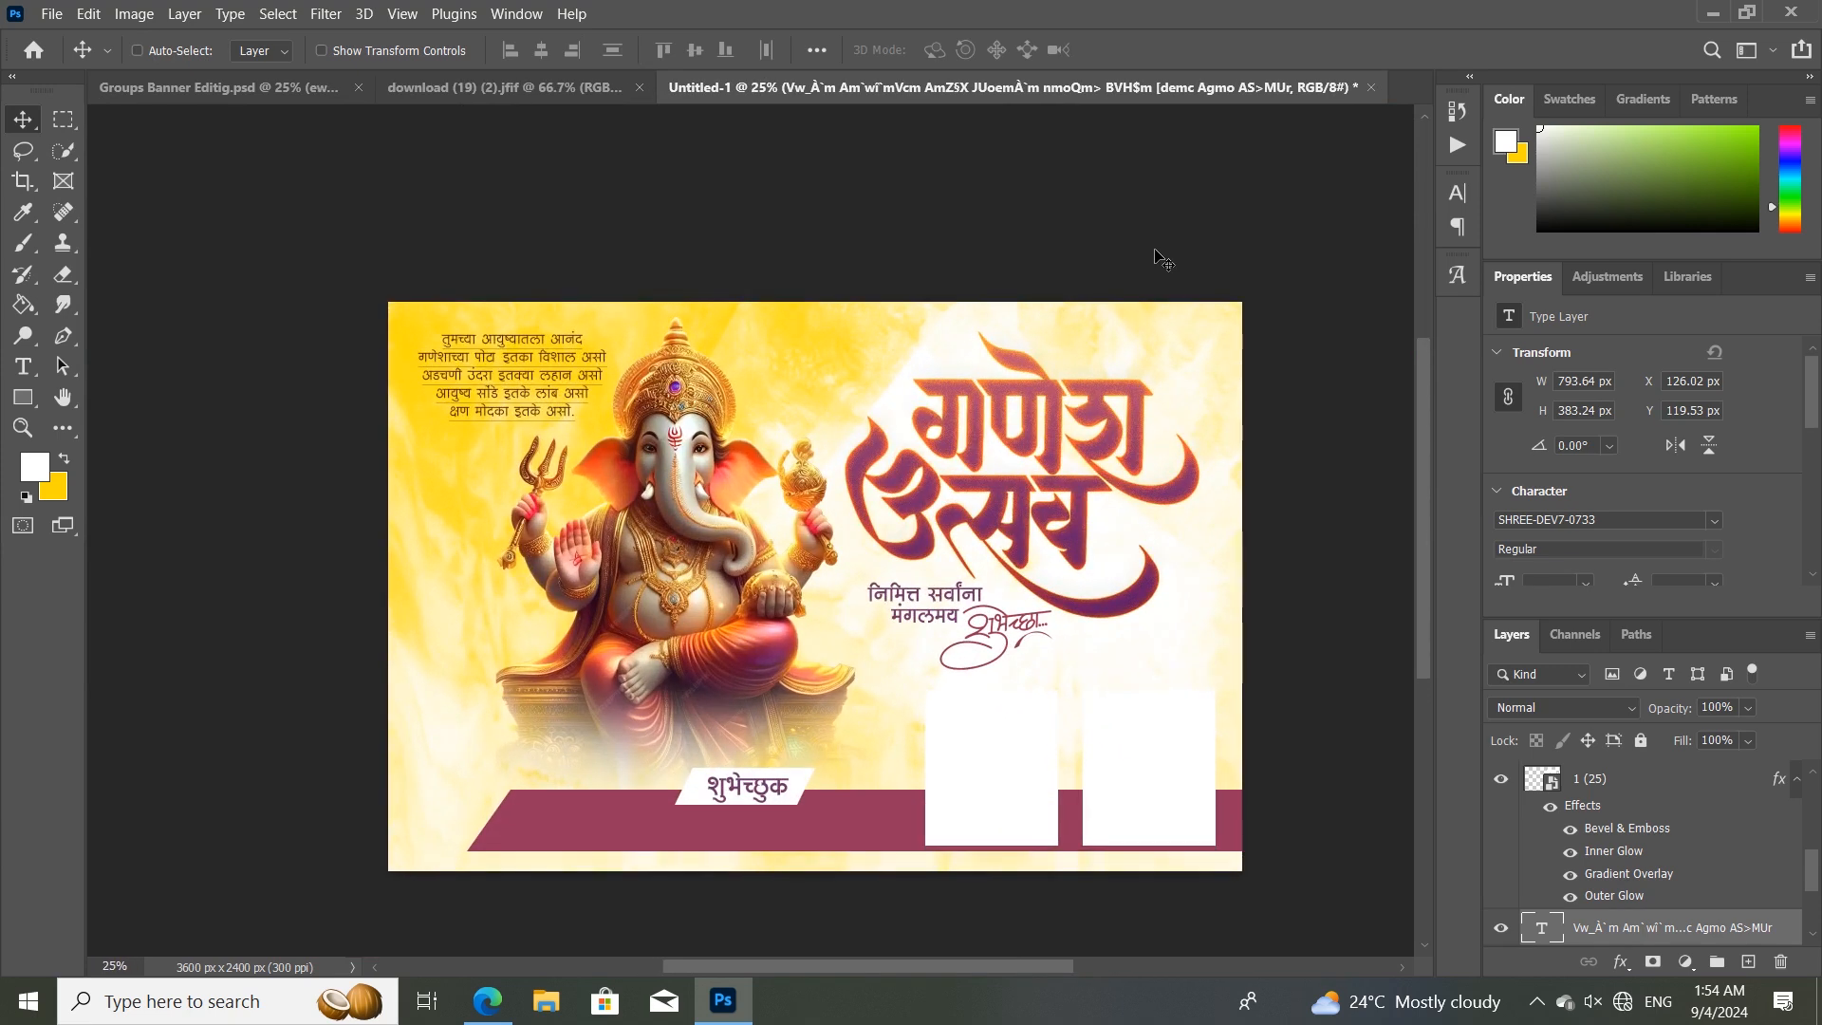
key("ctrl+minus")
key("ctrl+minus")
key("ctrl+minus")
key("ctrl+plus")
key("ctrl+plus")
key("ctrl+plus")
key("ctrl+plus")
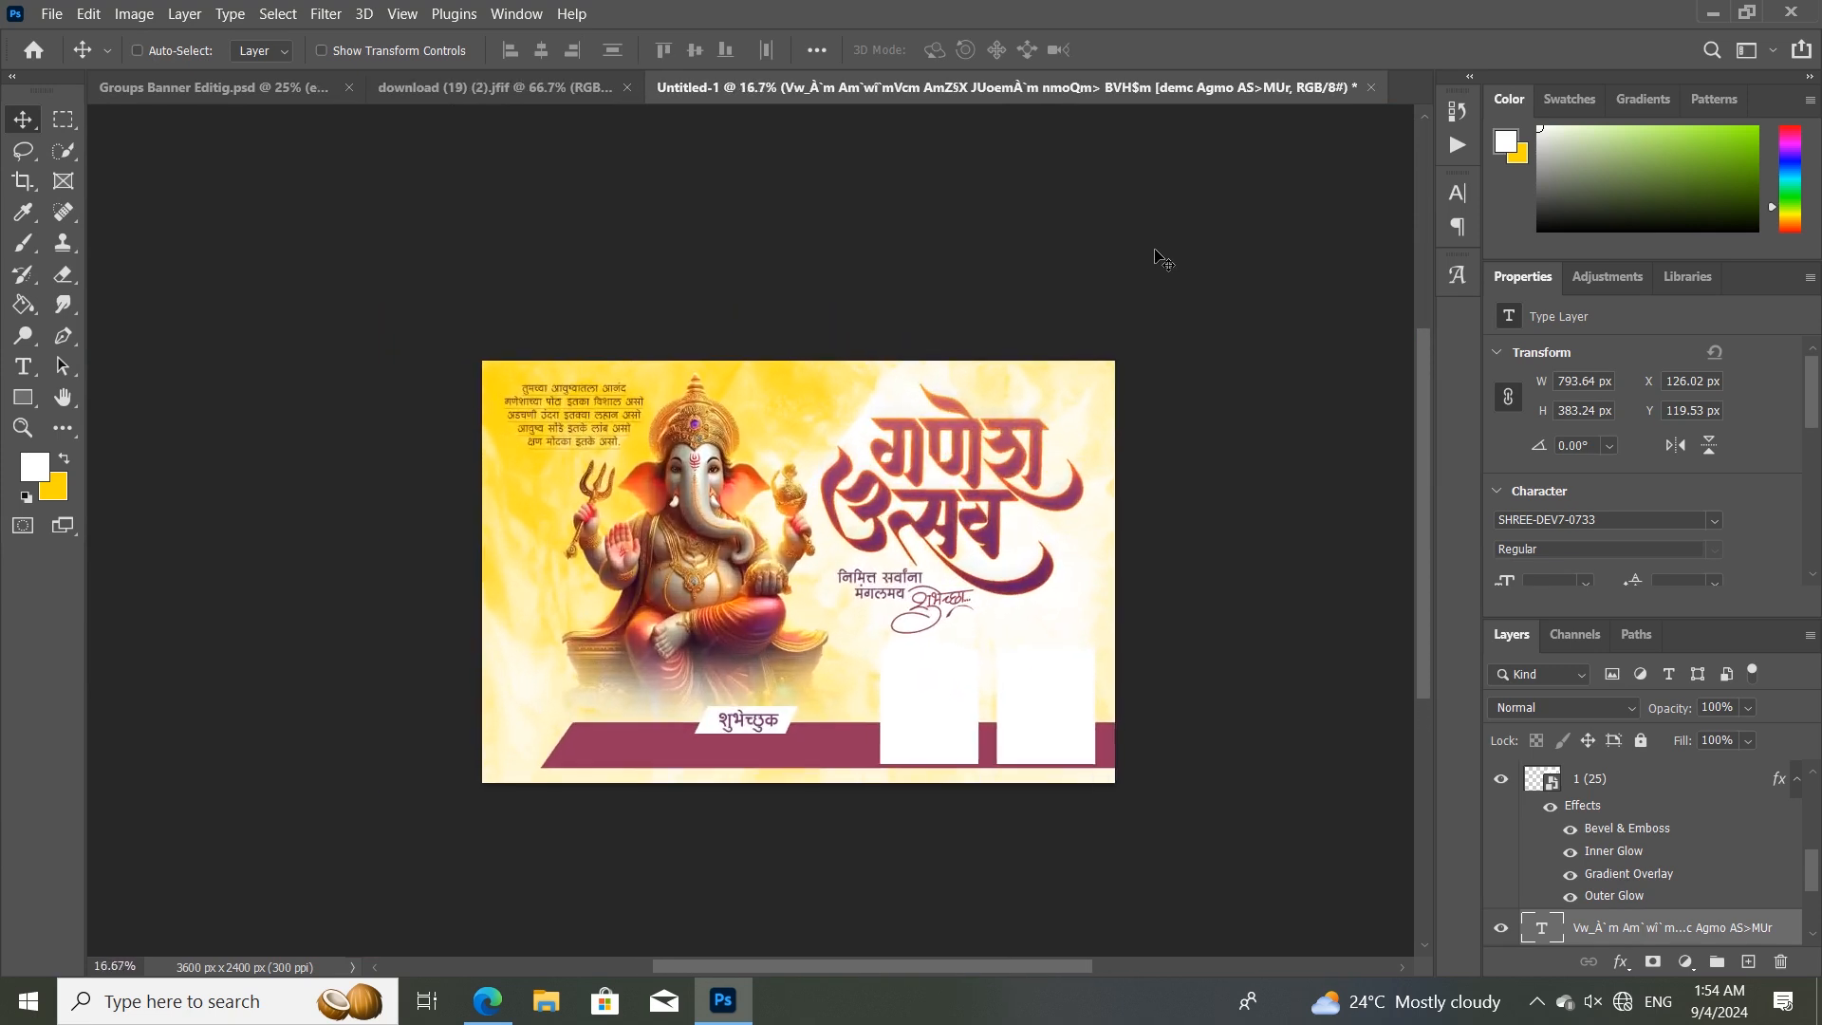
key("ctrl+minus")
key("ctrl+minus")
key("ctrl+plus")
key("ctrl+plus")
key("ctrl+minus")
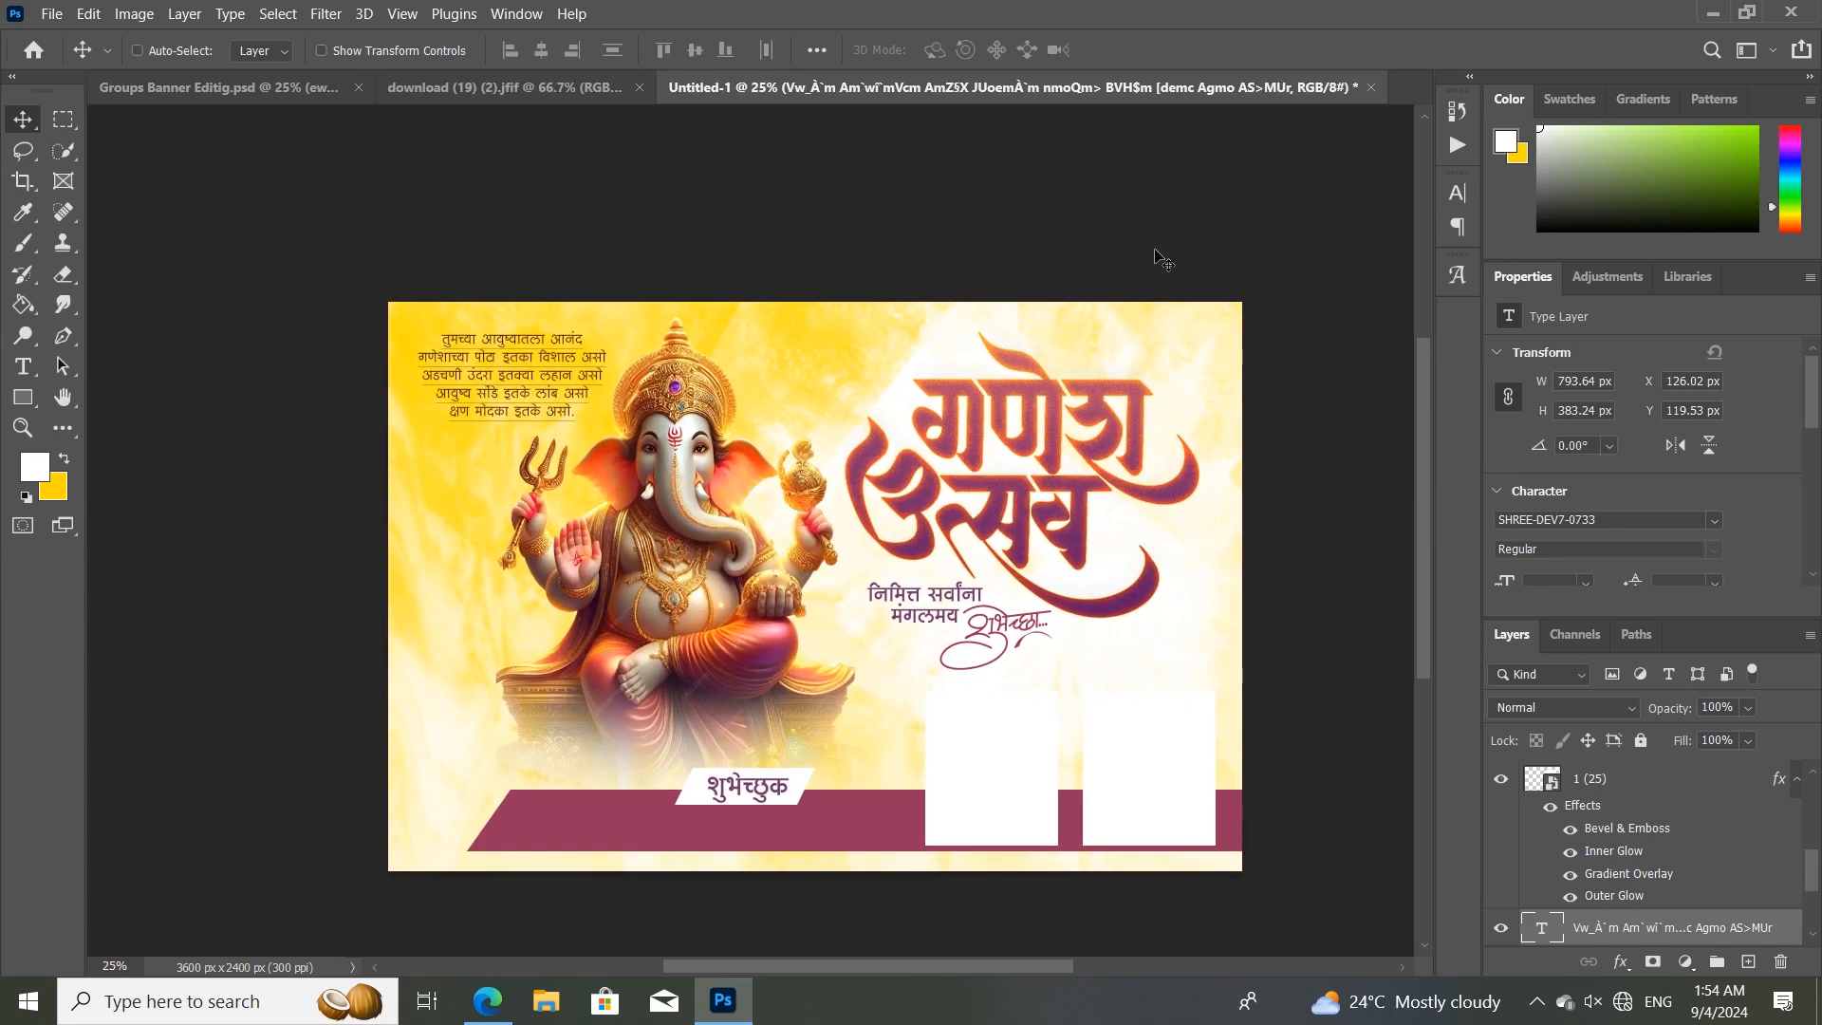
key("ctrl+minus")
key("ctrl+plus")
key("ctrl+minus")
key("ctrl+minus")
key("ctrl+minus")
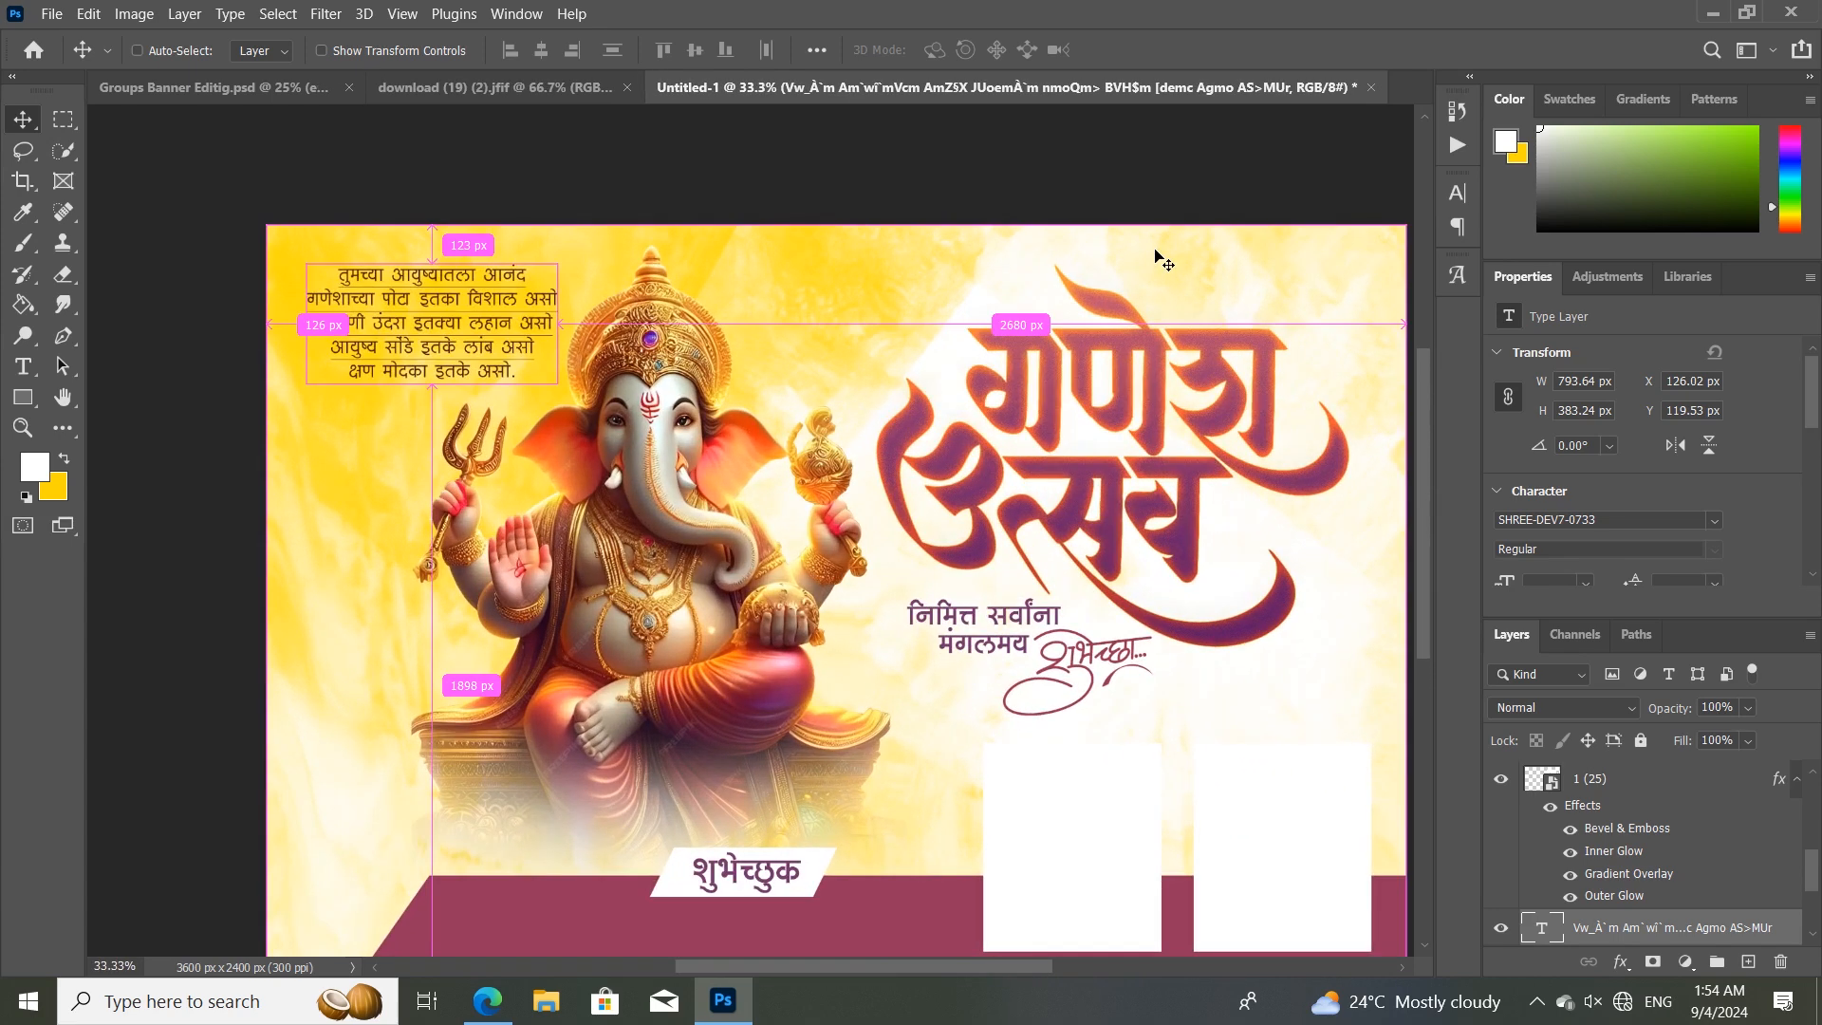
key("ctrl+plus")
key("ctrl+plus")
key("ctrl+plus")
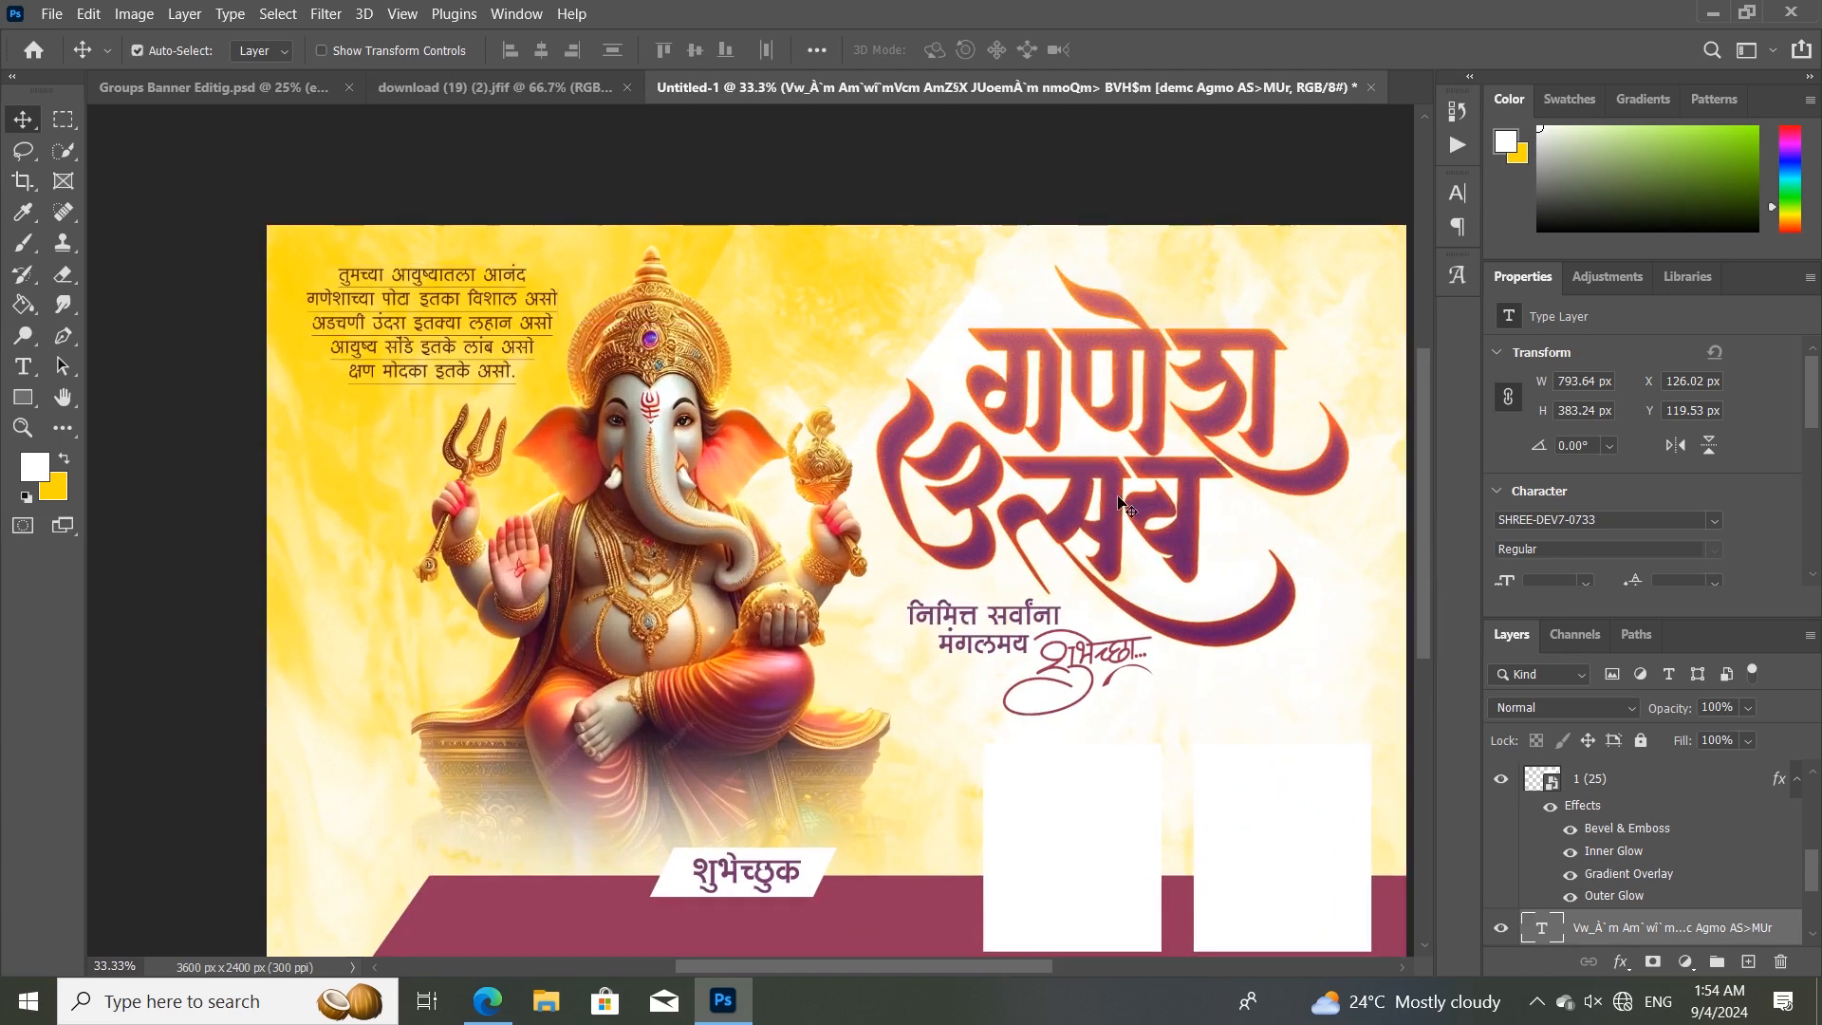
Look at the Ganesha source image and Groups Banner Editig.psd, and return to the Untitled-1 banner.
left_click_drag(1065, 648, 994, 581)
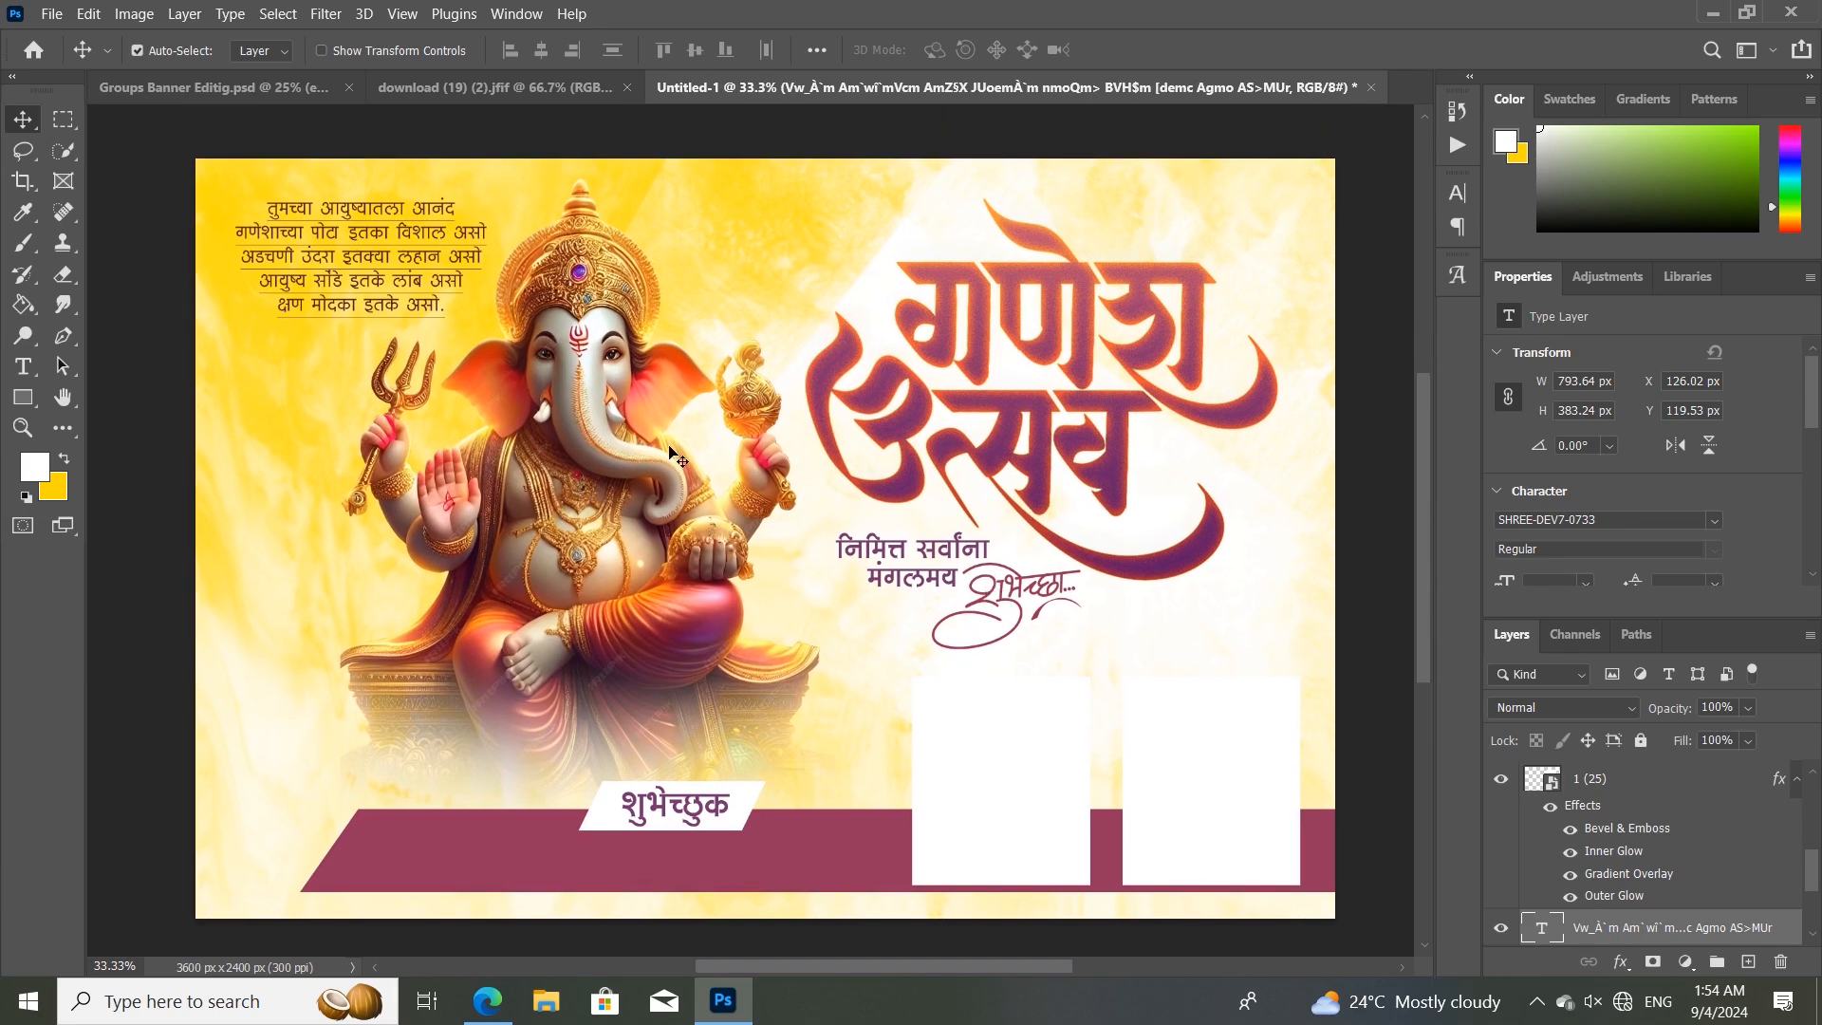
left_click(560, 95)
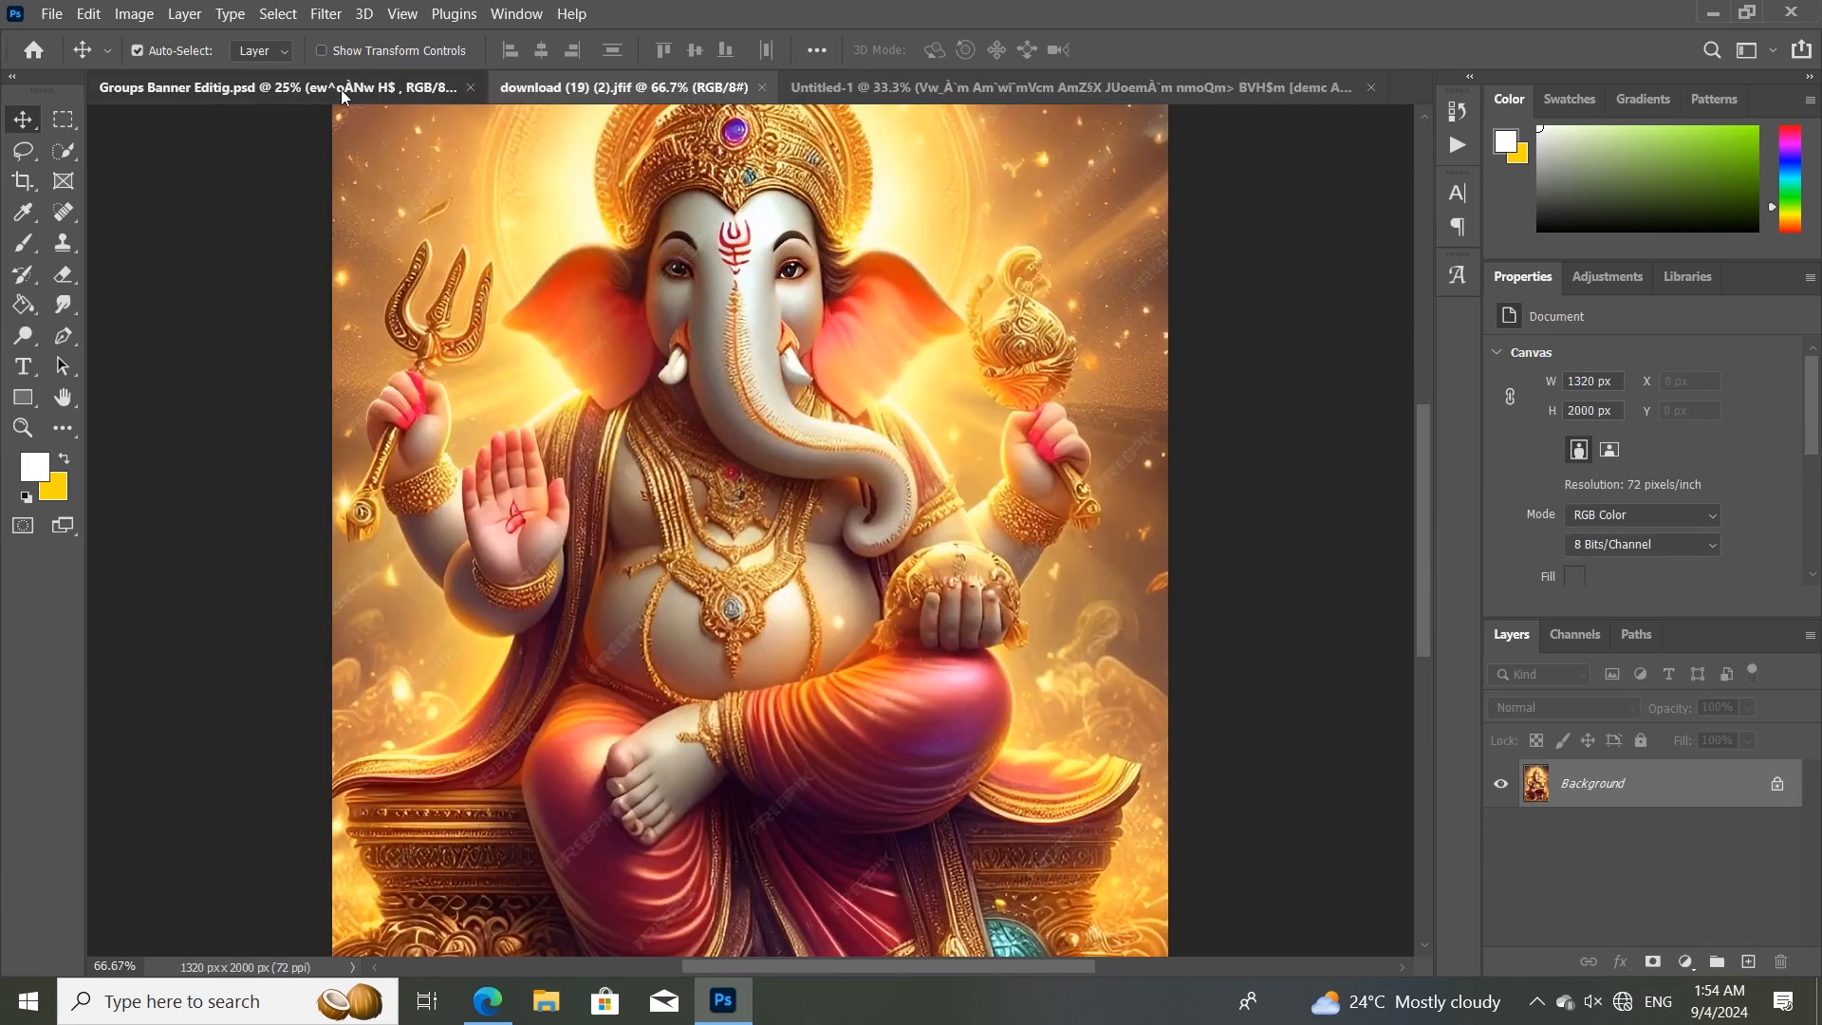
left_click(300, 88)
left_click(844, 83)
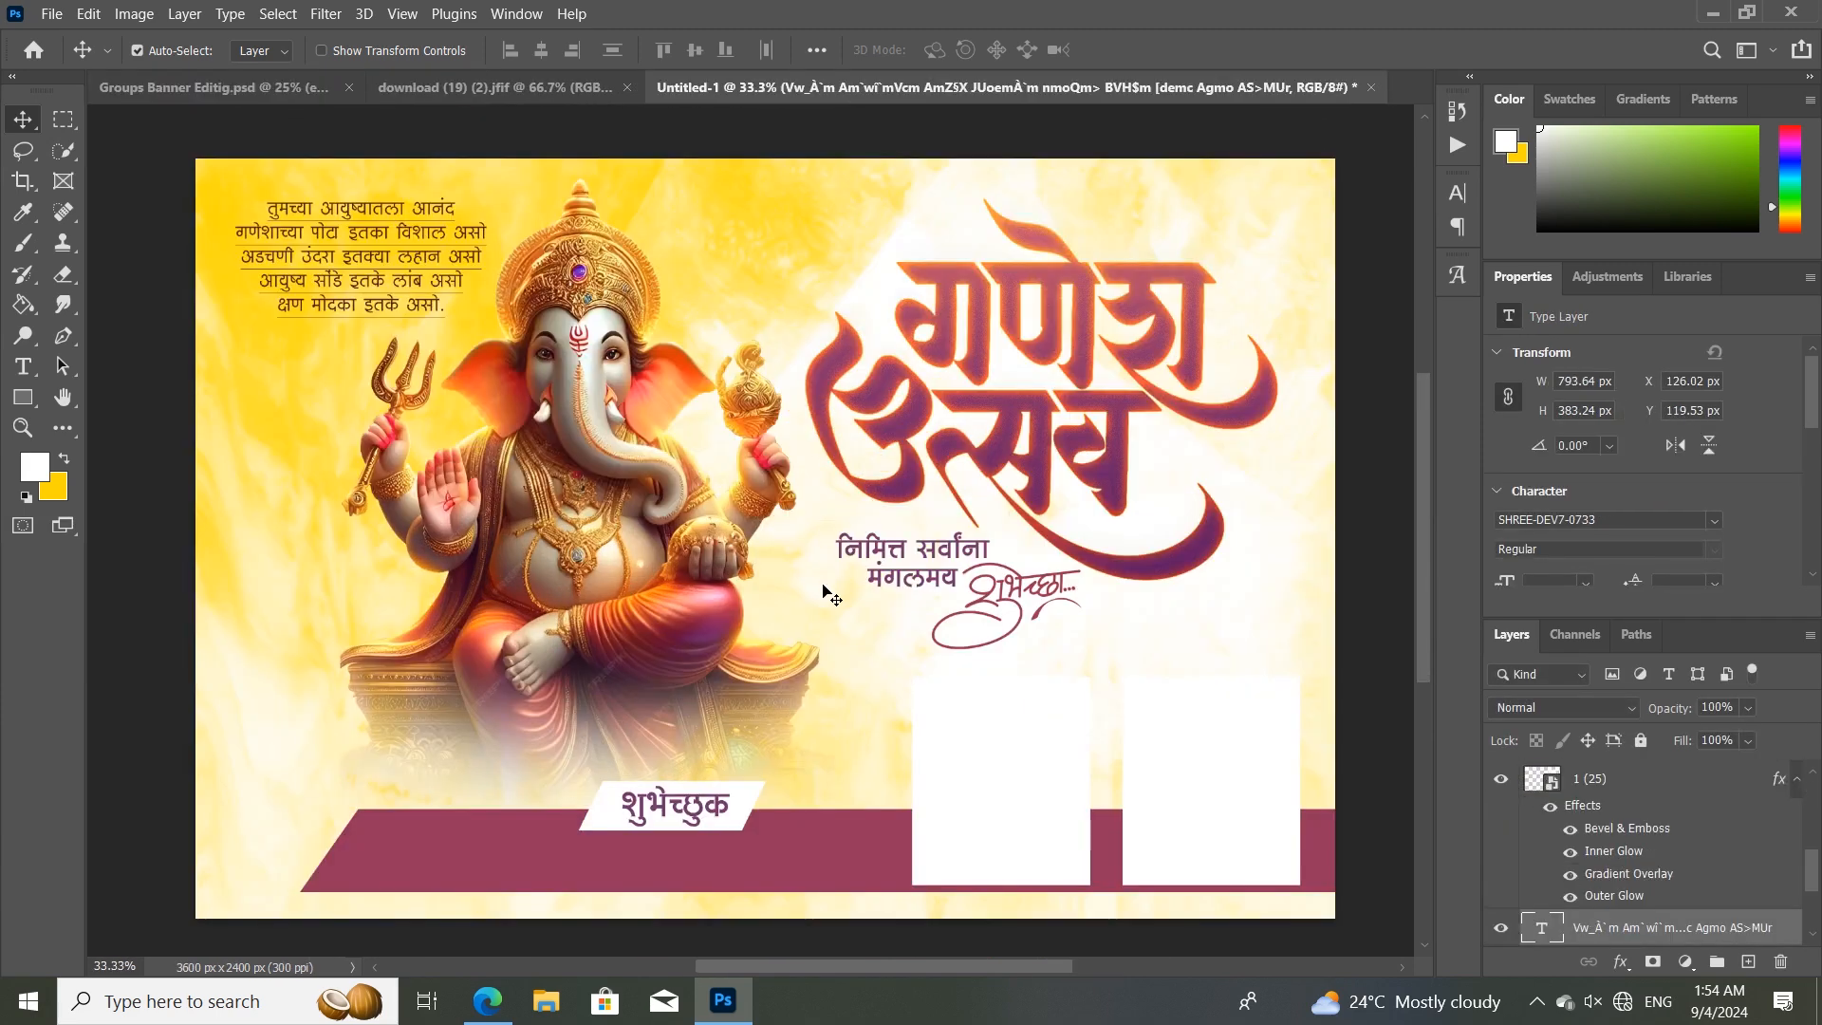